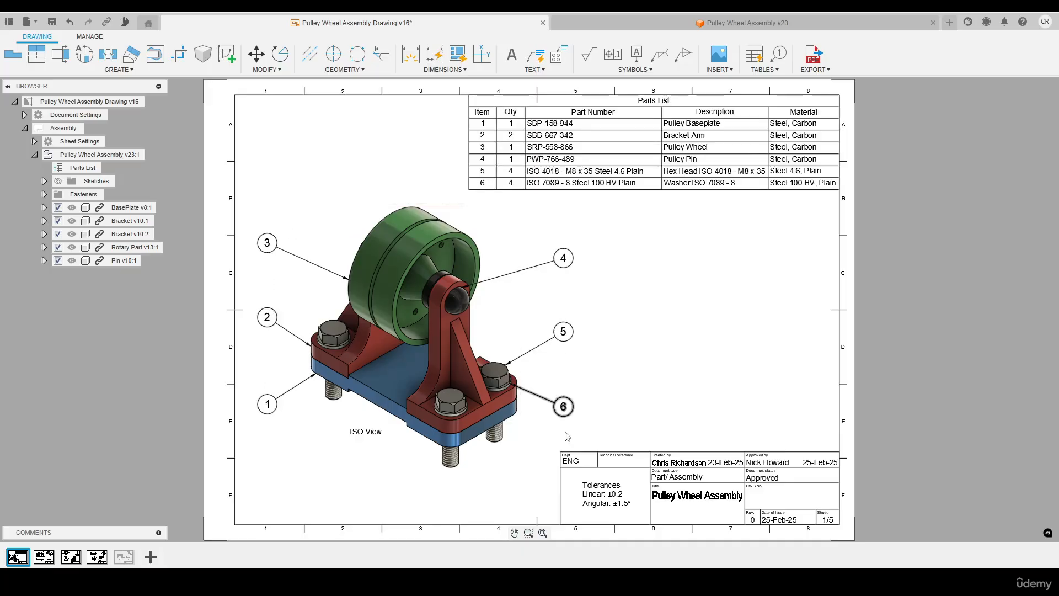
Review the Baseplate, Bracket Arms, Pulley Wheel and Pin sheets of the existing assembly drawing
left_click(45, 558)
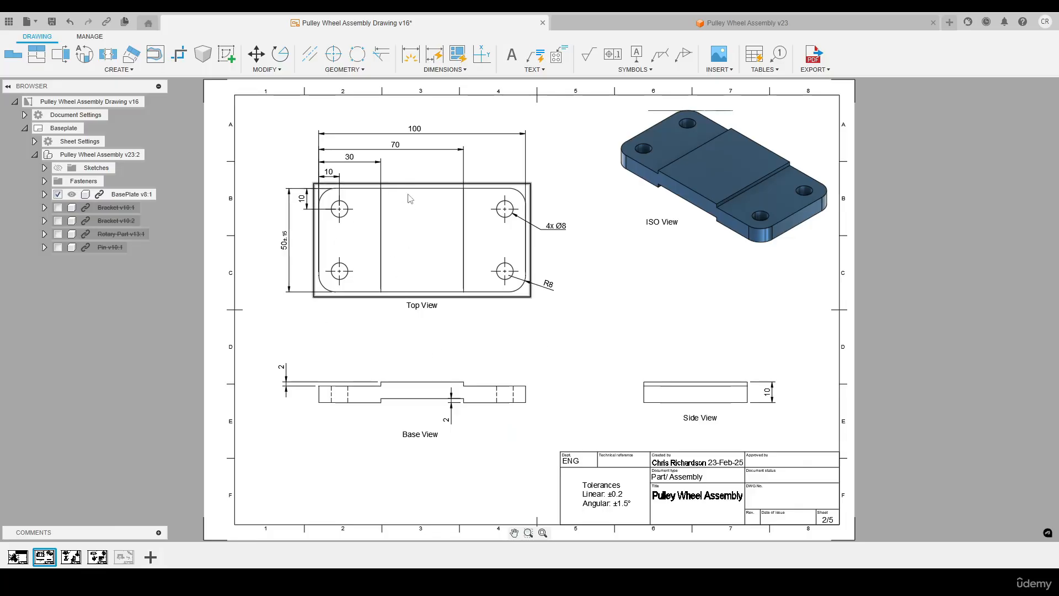
left_click(71, 557)
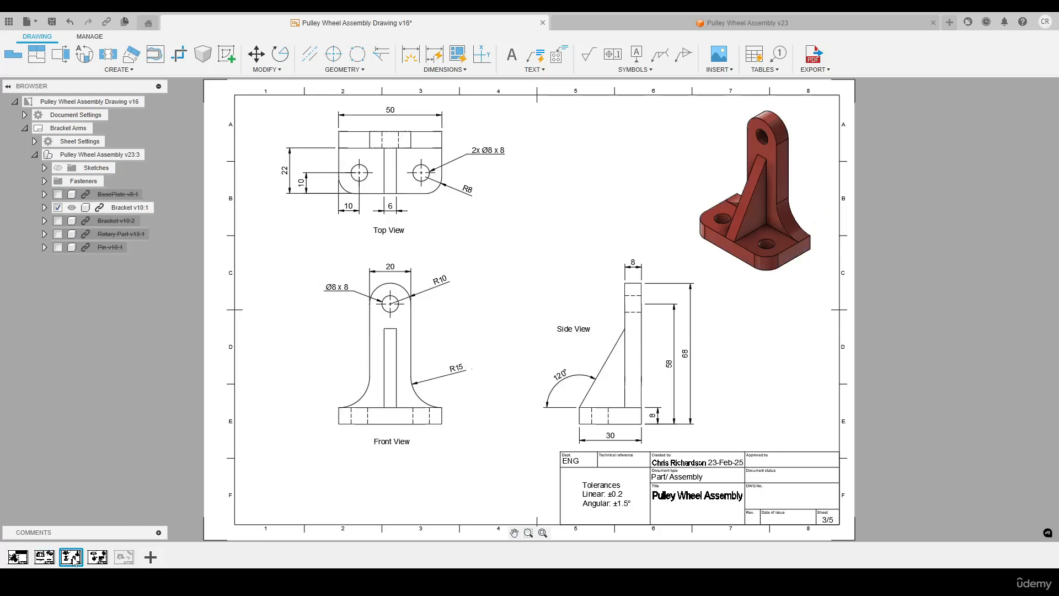
left_click(97, 557)
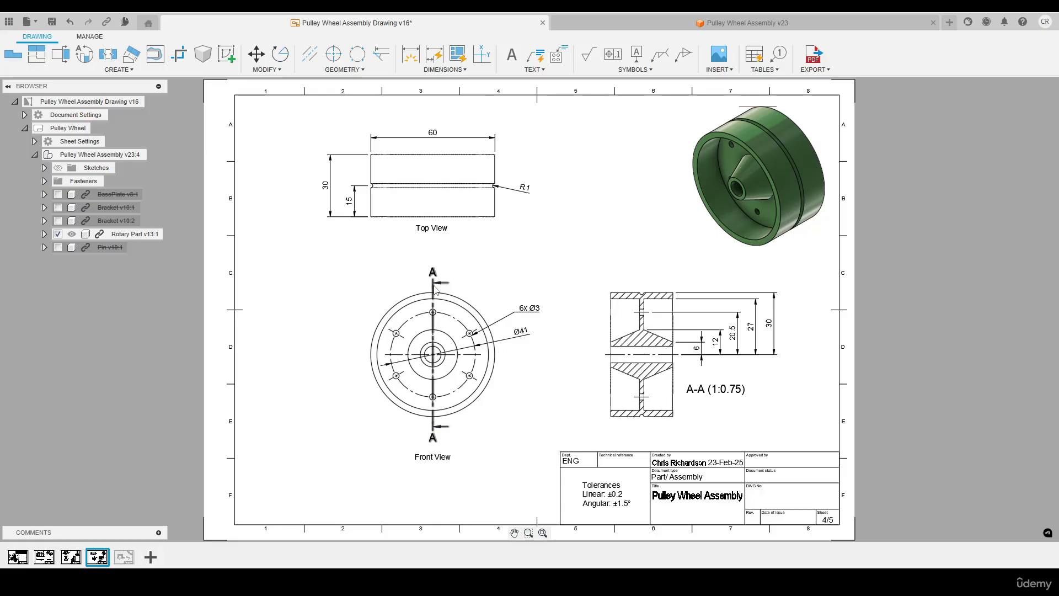
left_click(124, 557)
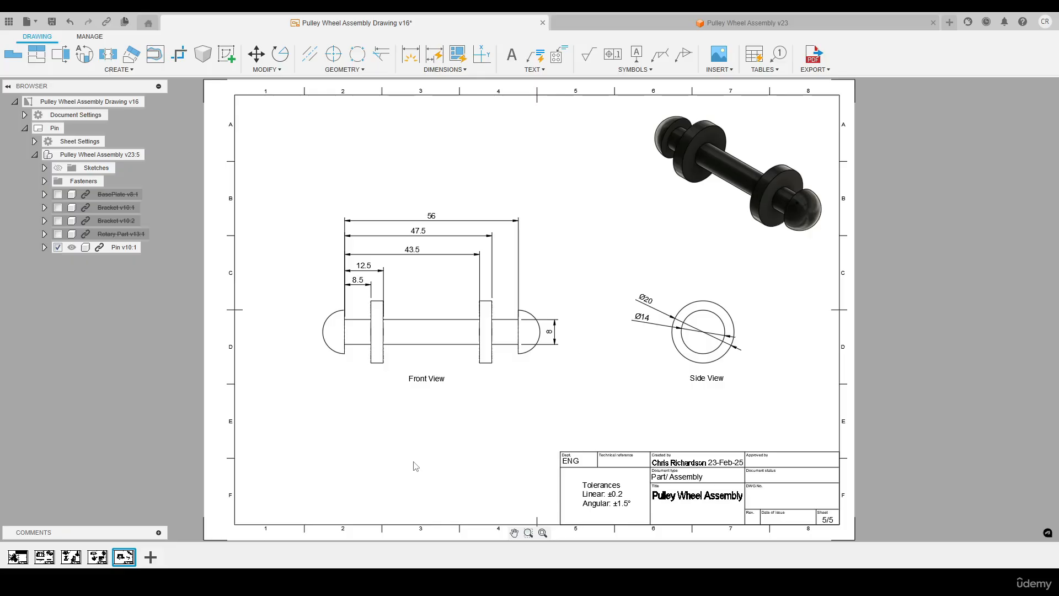
Create a new manual drawing from the full Pulley Wheel Assembly design, from scratch with ISO standard, mm units and A3 landscape
left_click(686, 25)
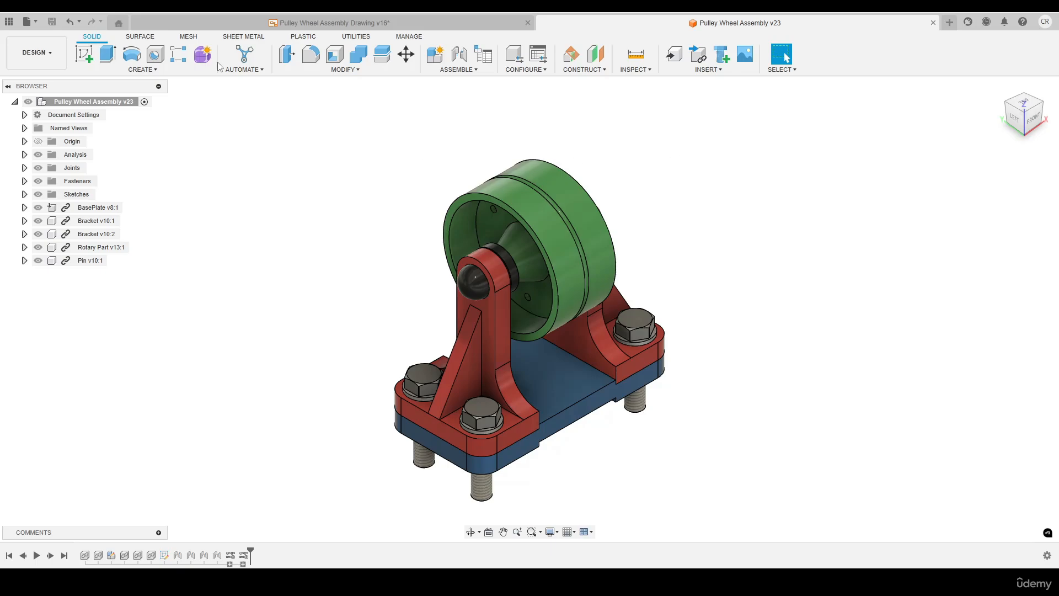
left_click(48, 53)
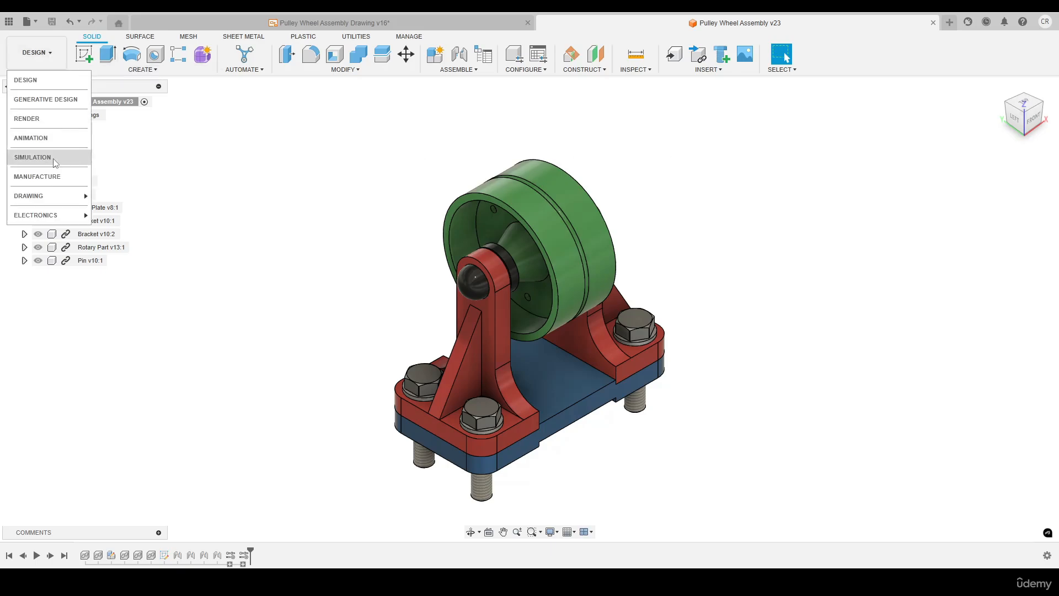
mouse_move(54, 193)
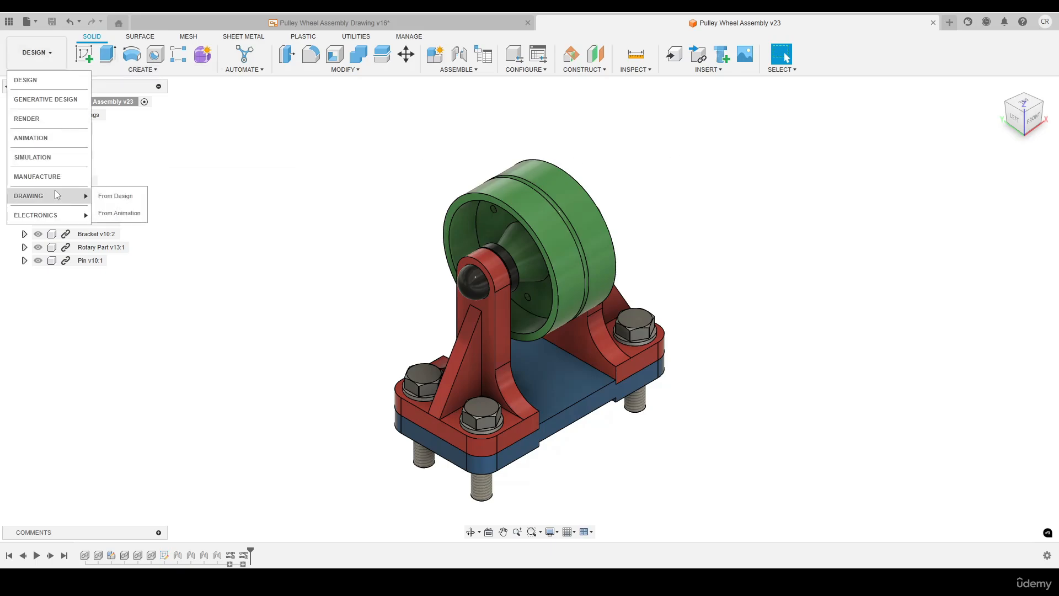
left_click(117, 202)
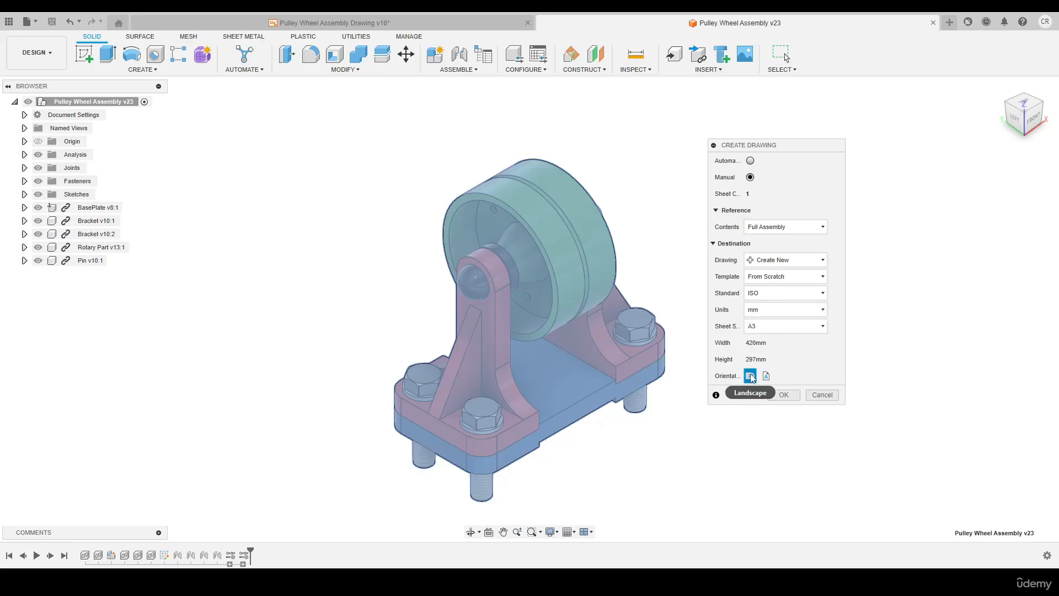
left_click(783, 394)
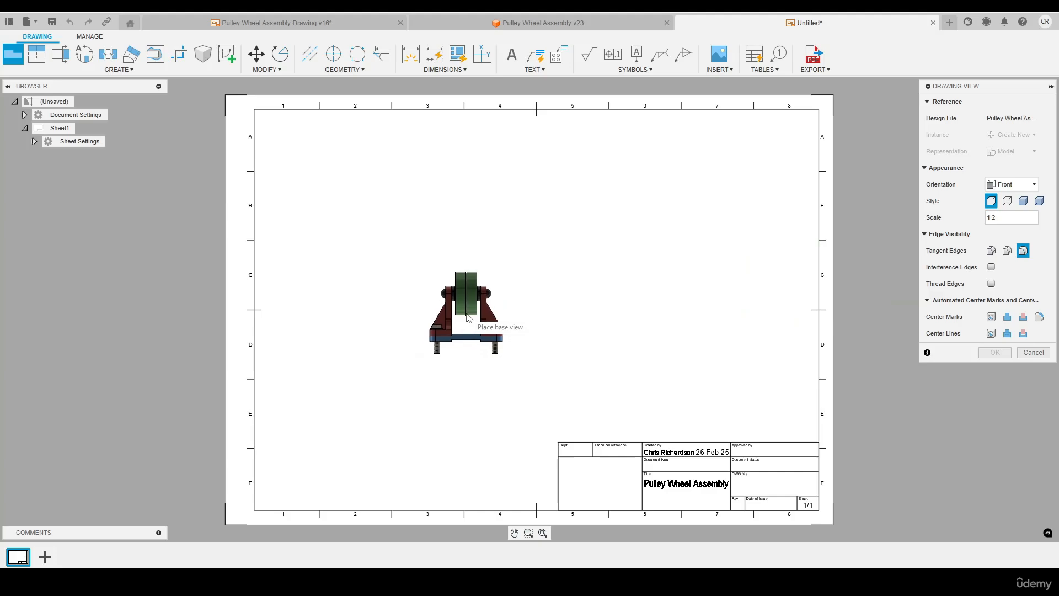
Place a shaded base view of the assembly in NE Isometric orientation at scale 1:0.75 on the sheet's left half
left_click_drag(1021, 86, 806, 147)
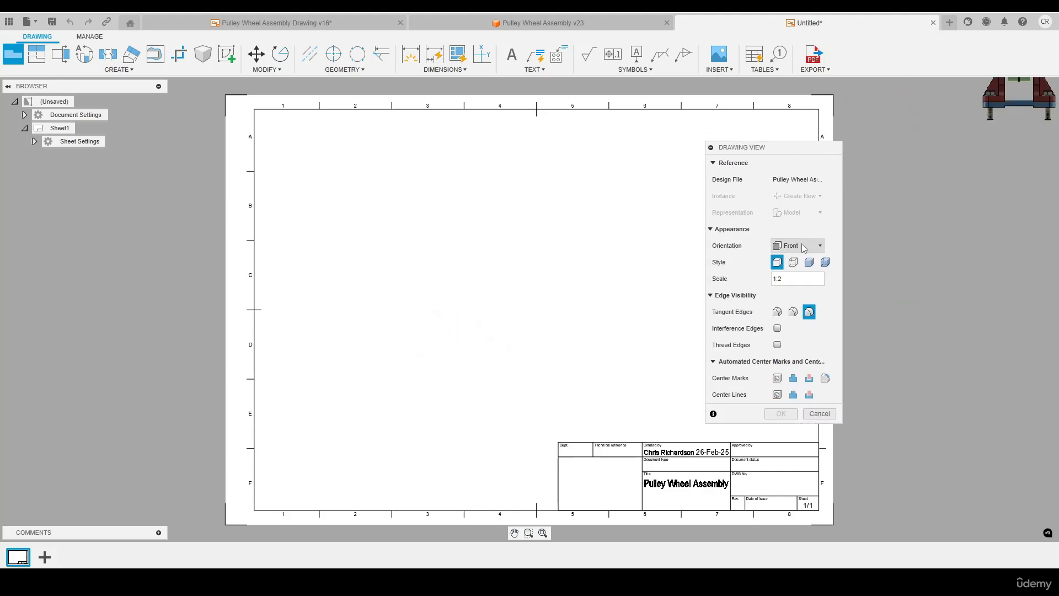
left_click(788, 248)
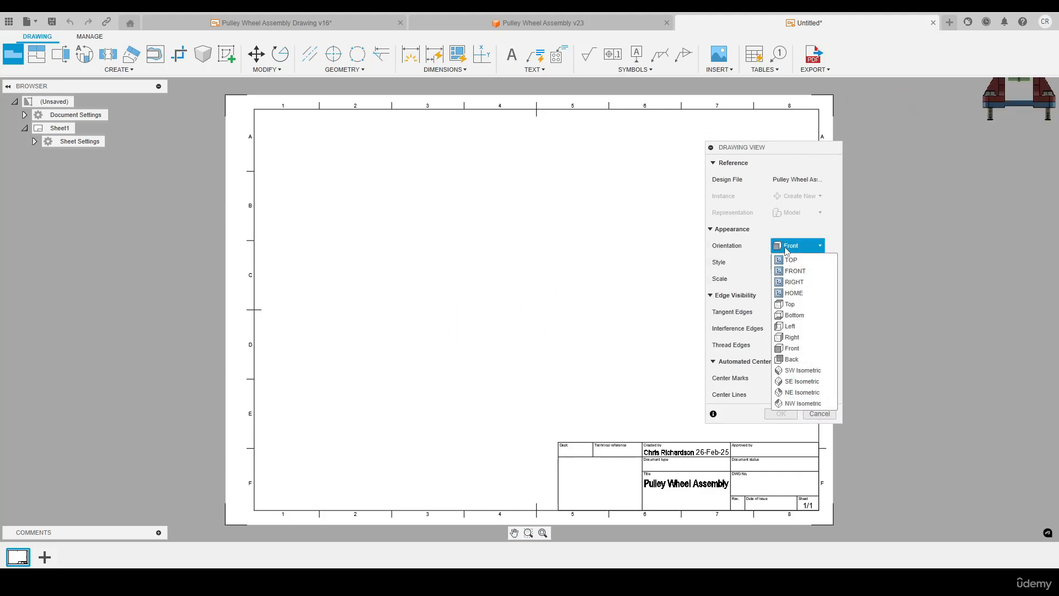
left_click(797, 393)
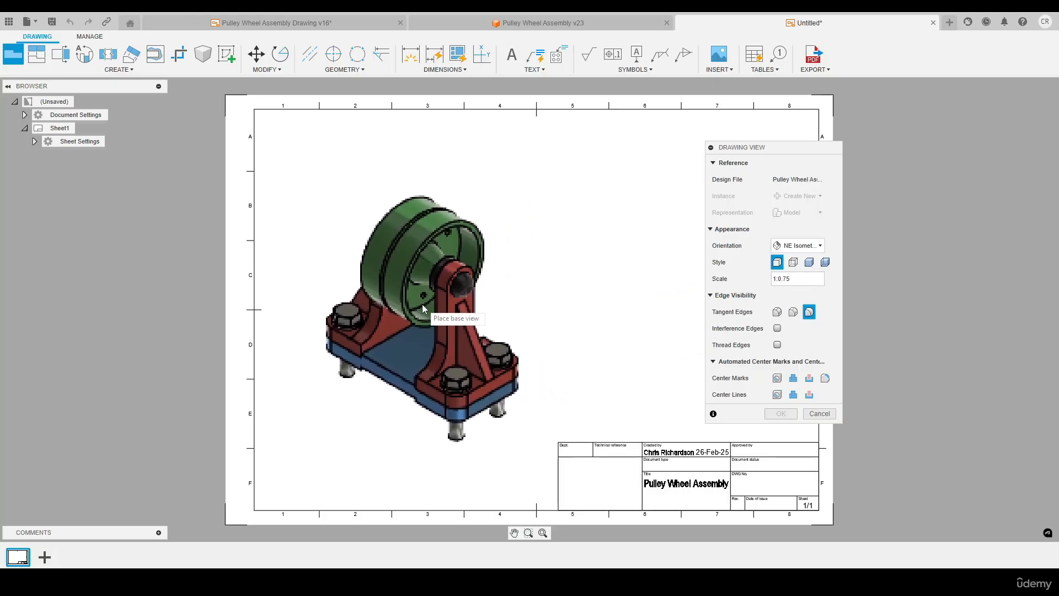
left_click(808, 266)
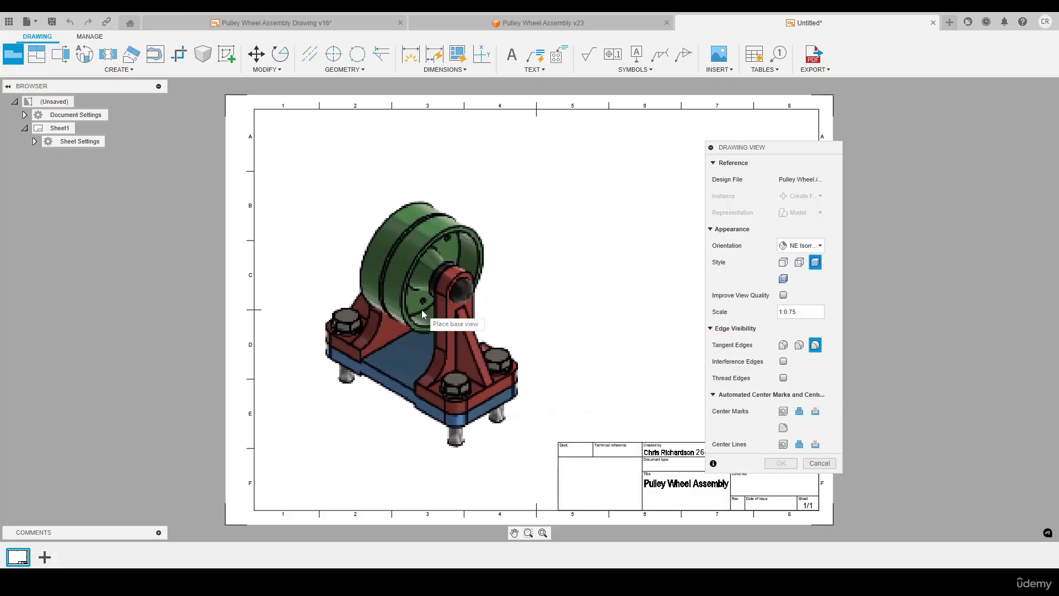
left_click(423, 311)
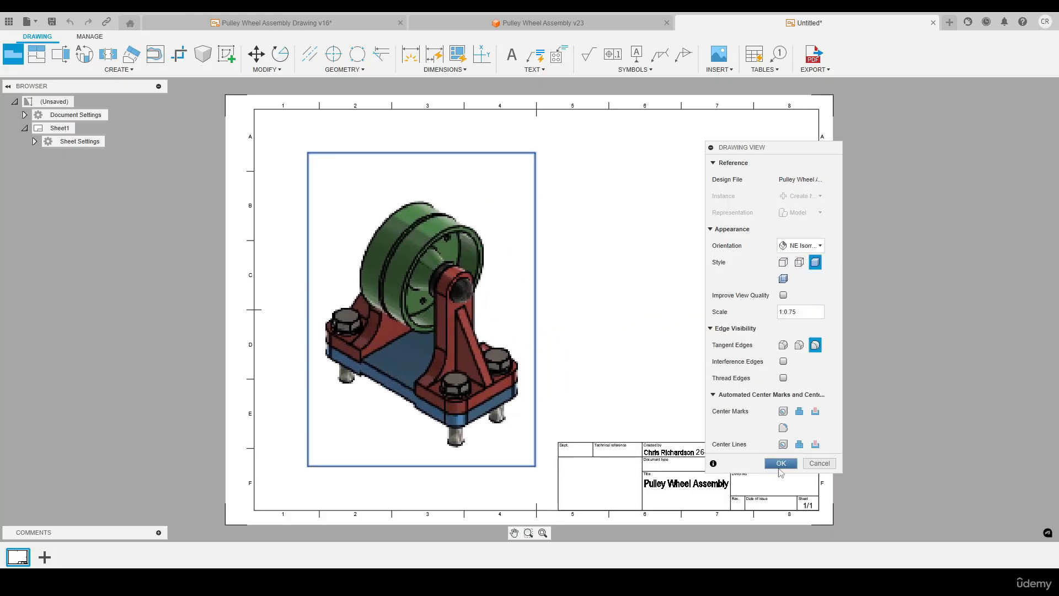
left_click(782, 463)
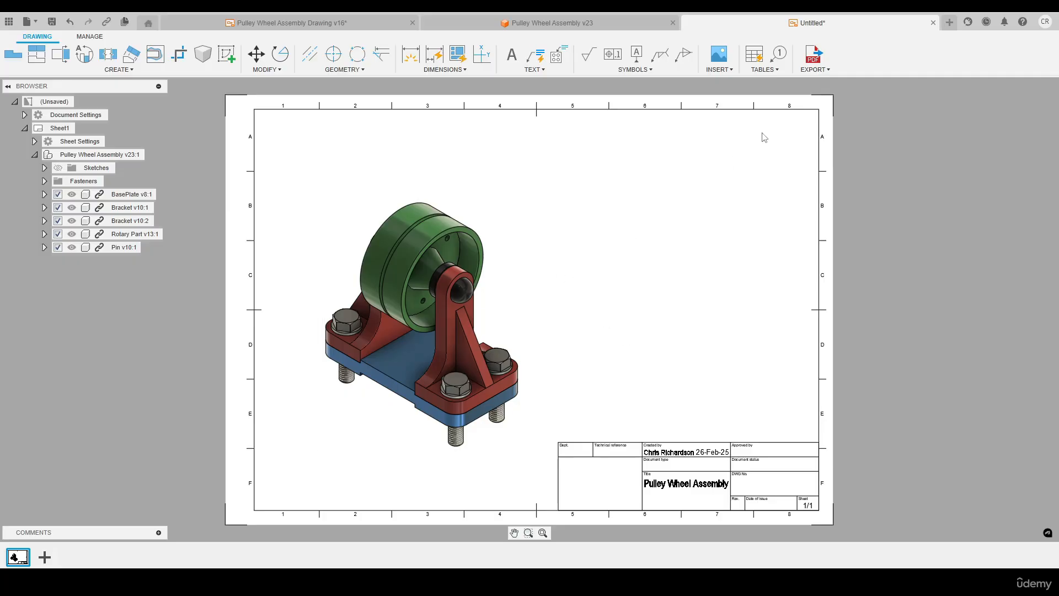
Insert a first-level Parts List table for the assembly view in the upper-right area of the sheet
left_click(760, 70)
left_click(761, 86)
left_click_drag(950, 87, 605, 254)
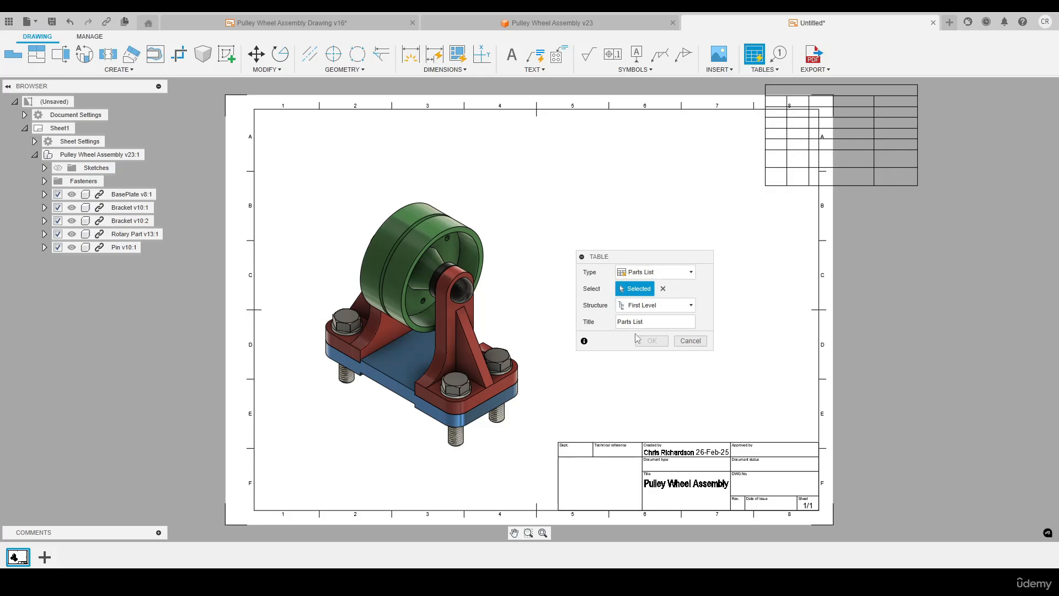
left_click(733, 143)
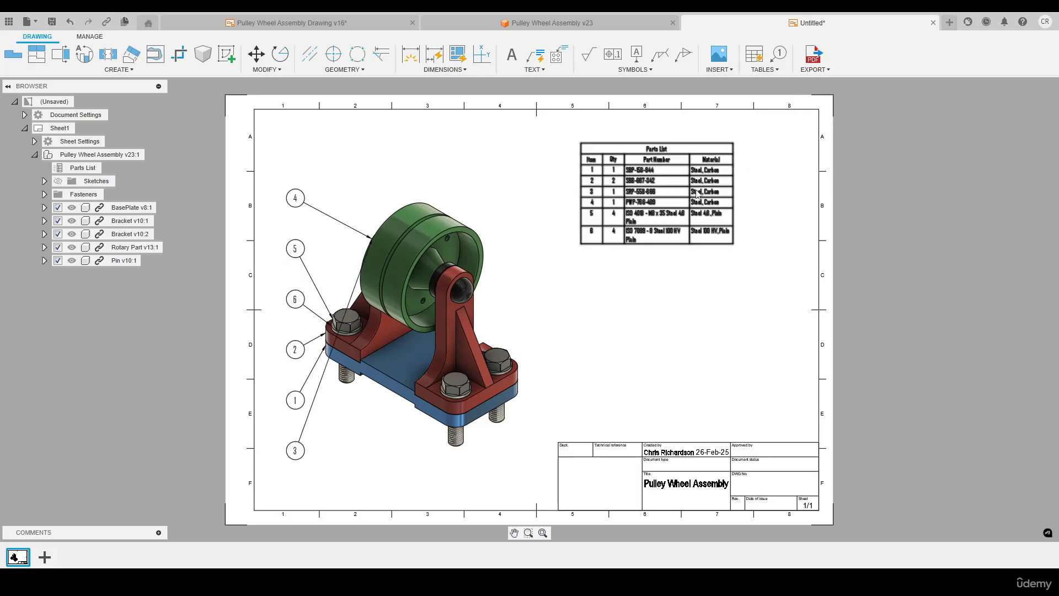
Add the Description column to the parts list
left_click(658, 158)
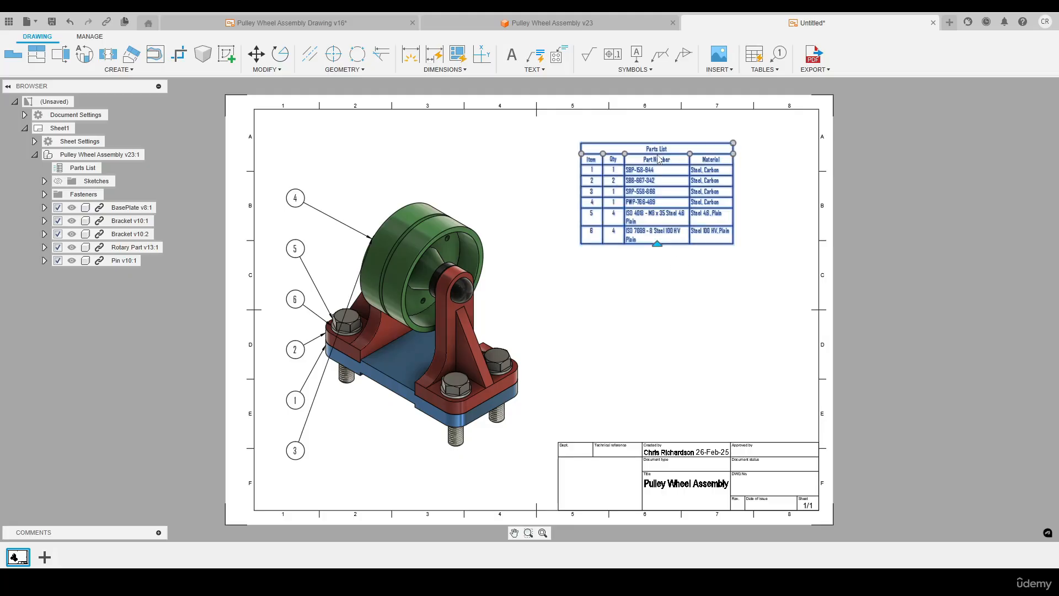
double_click(657, 158)
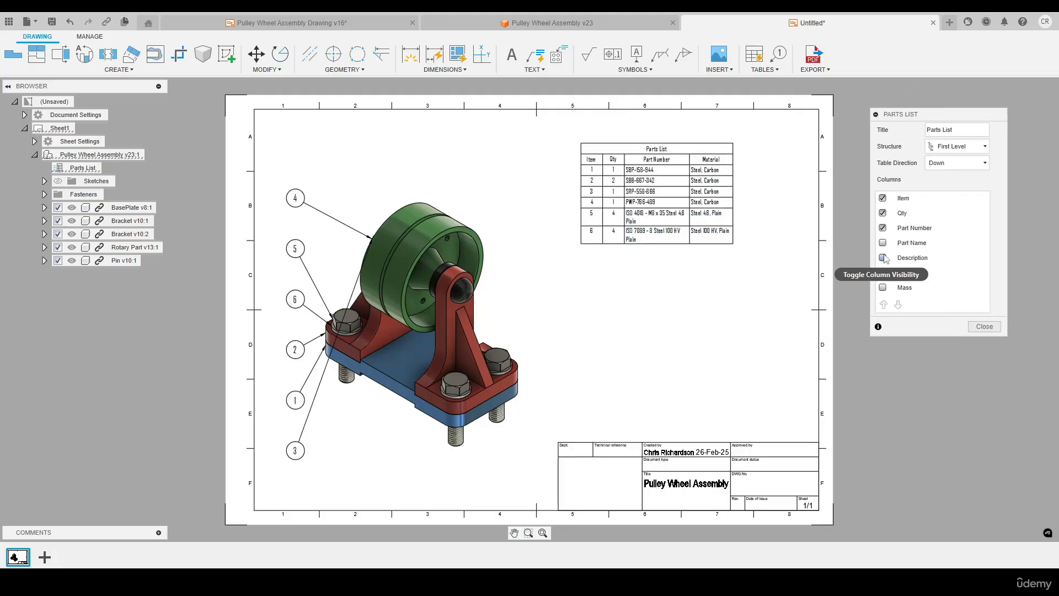
left_click(883, 258)
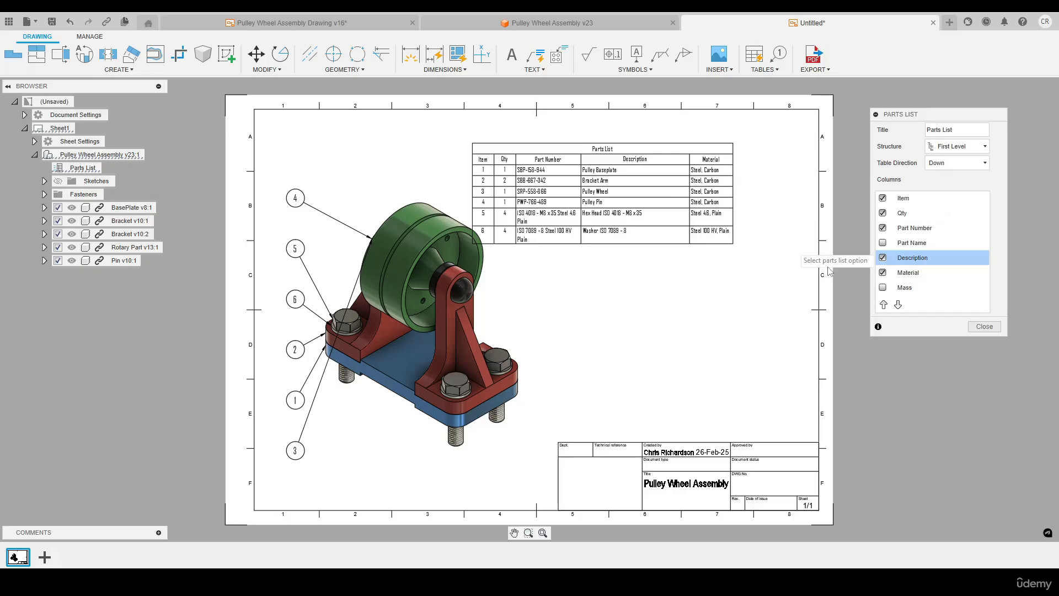
left_click(984, 326)
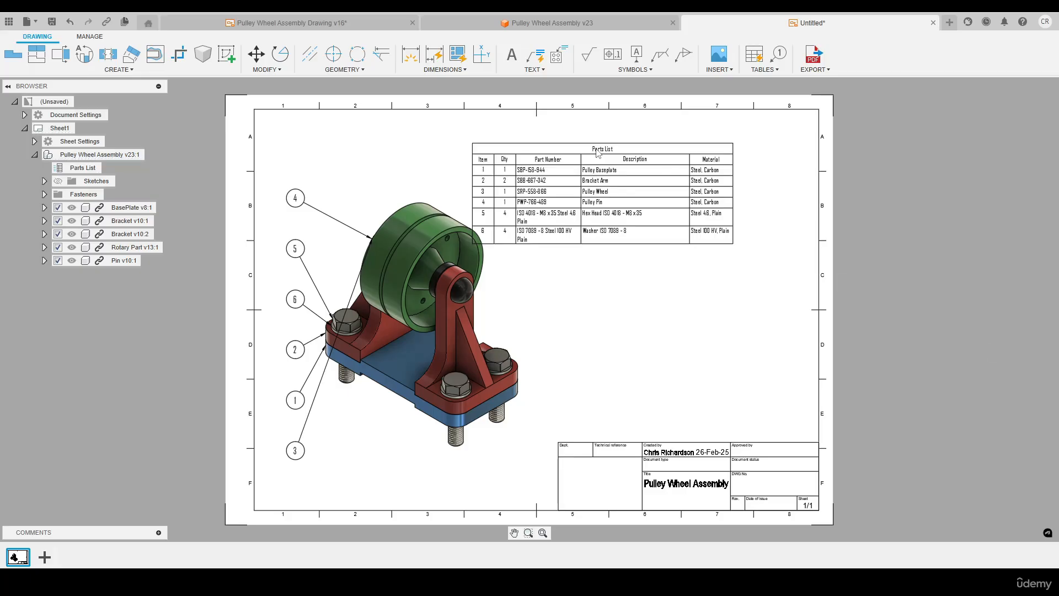
Change the document's text font to Arial in the document settings
left_click(24, 114)
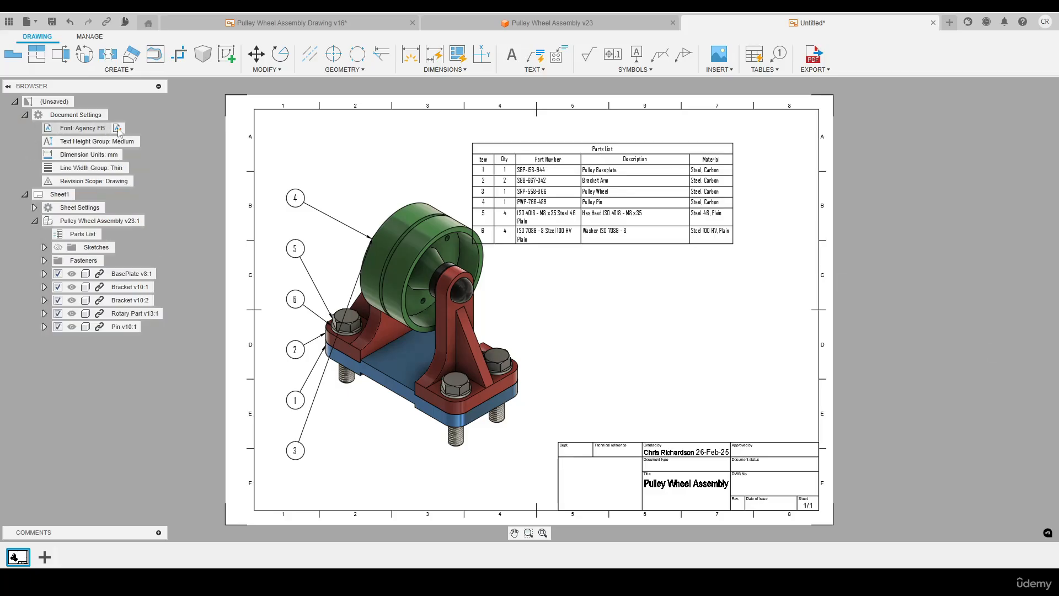
left_click(117, 129)
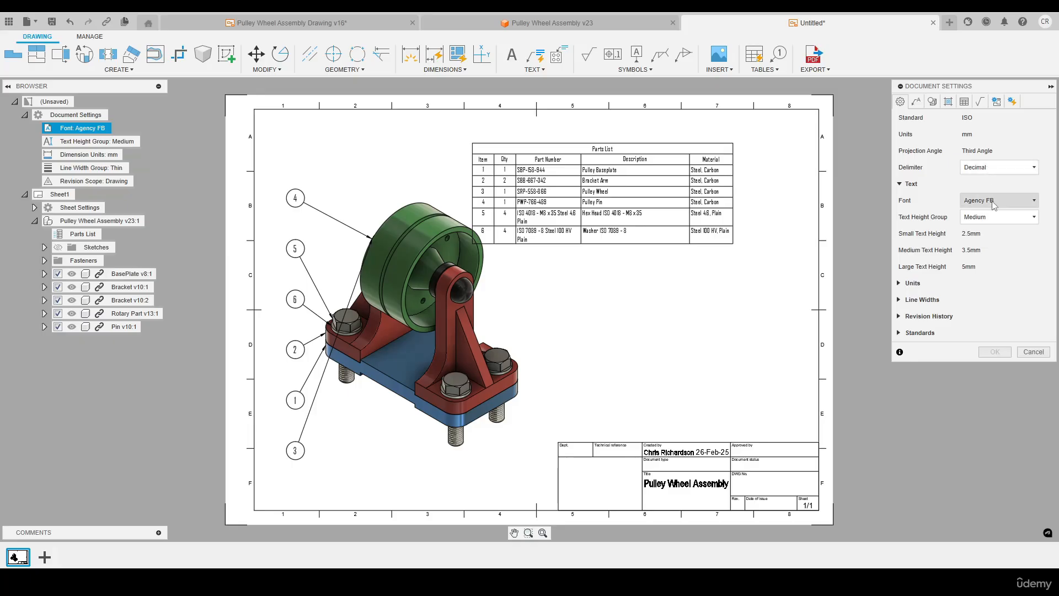
left_click(993, 205)
left_click(993, 306)
left_click(995, 352)
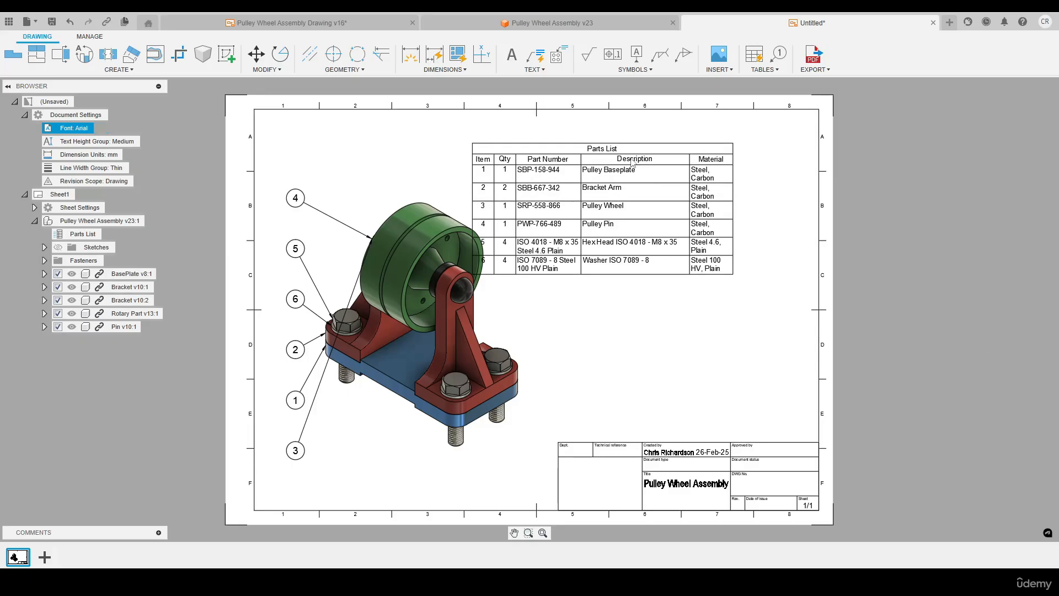
Resize the parts list columns so every row fits on one line, and align the table with the sheet border's upper-right corner
left_click_drag(606, 148, 666, 141)
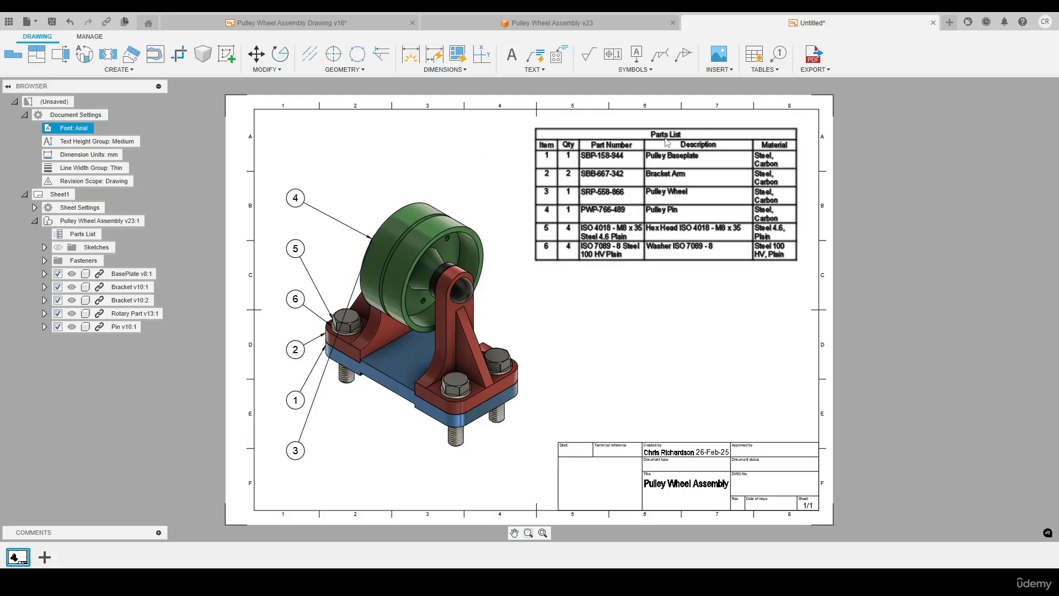
left_click(665, 139)
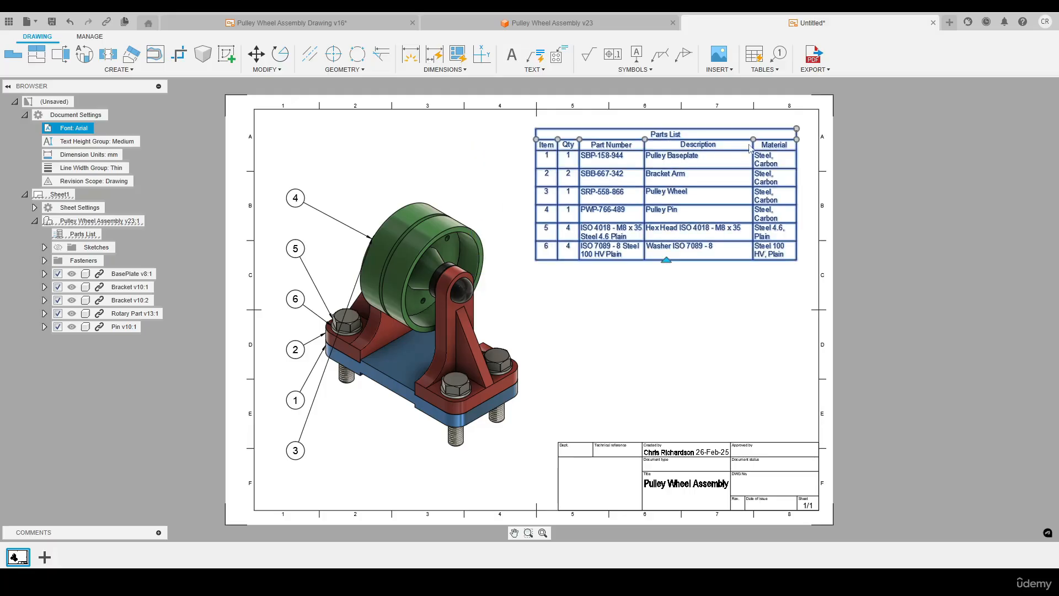
left_click_drag(753, 140, 725, 140)
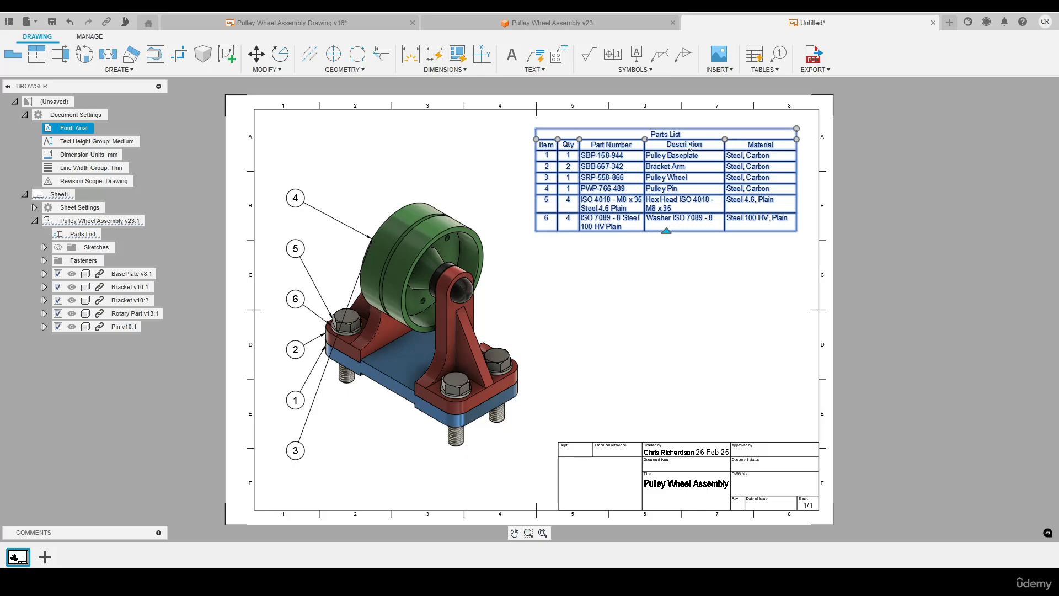
left_click_drag(645, 140, 624, 142)
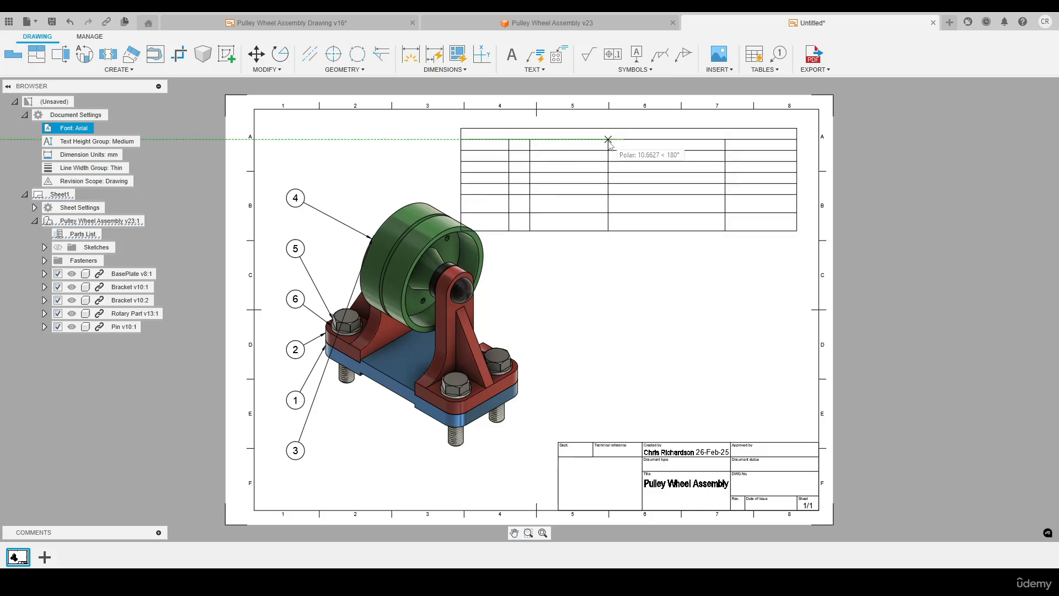
left_click_drag(530, 140, 437, 140)
mouse_move(486, 140)
left_mouse_down()
mouse_move(467, 140)
mouse_move(490, 139)
left_mouse_up()
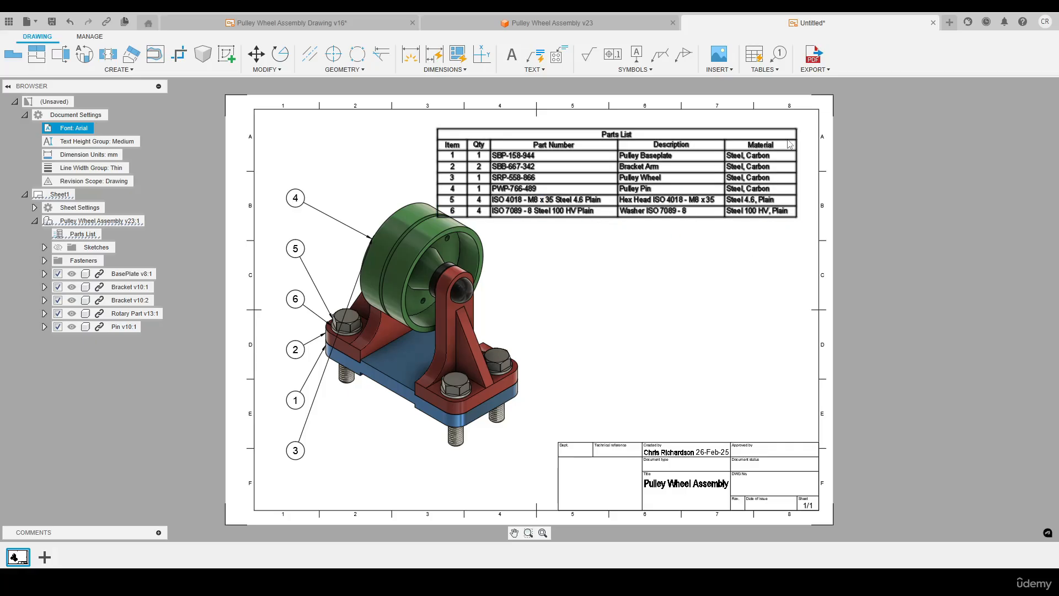
left_click_drag(797, 132, 820, 116)
left_click(731, 256)
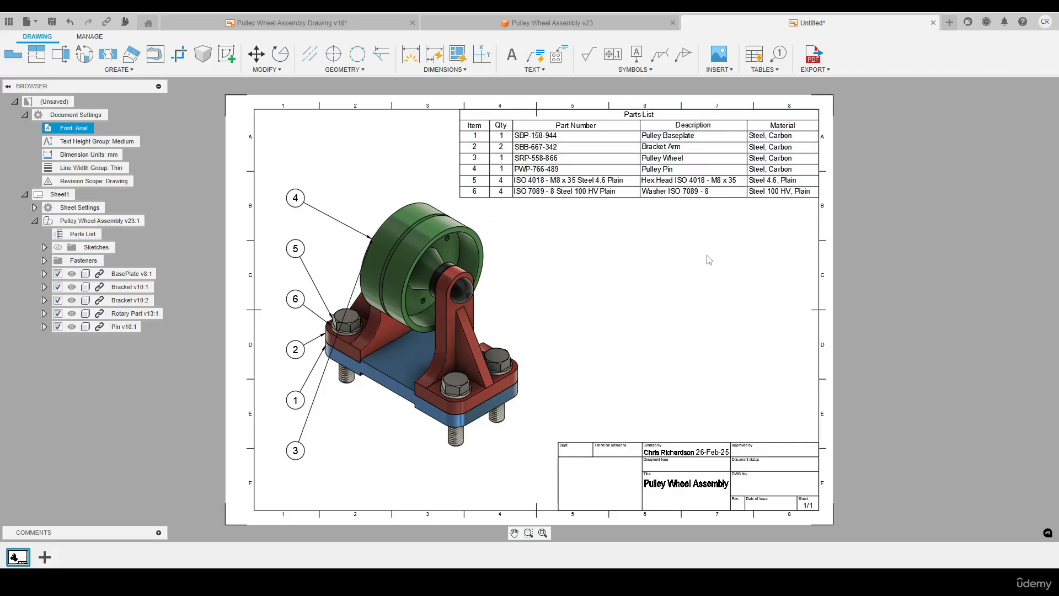
Add a centre-justified text label "ISO View" below the assembly view
key("t")
left_click(336, 405)
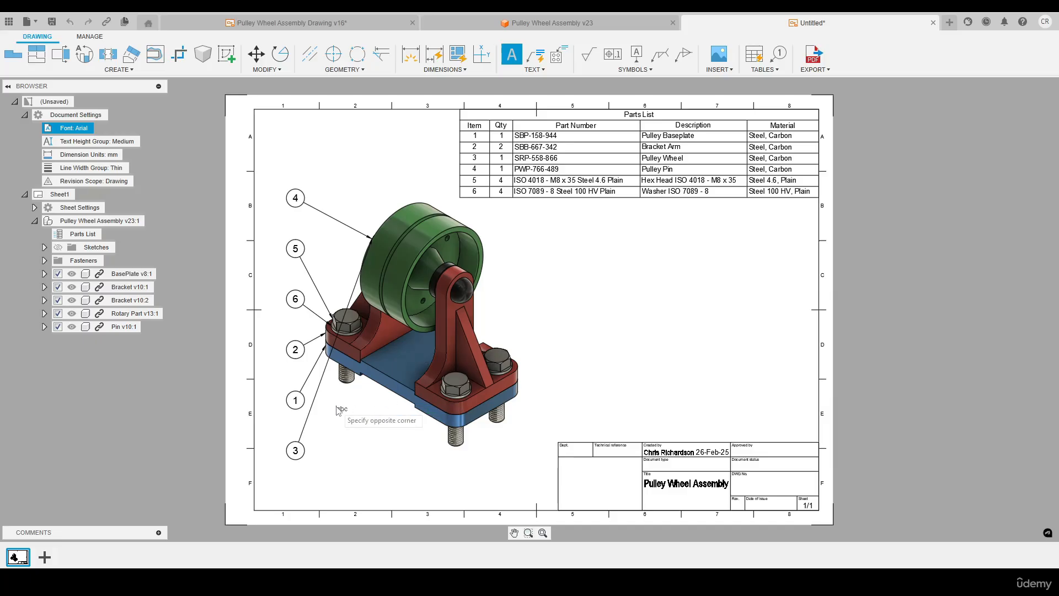
left_click(408, 430)
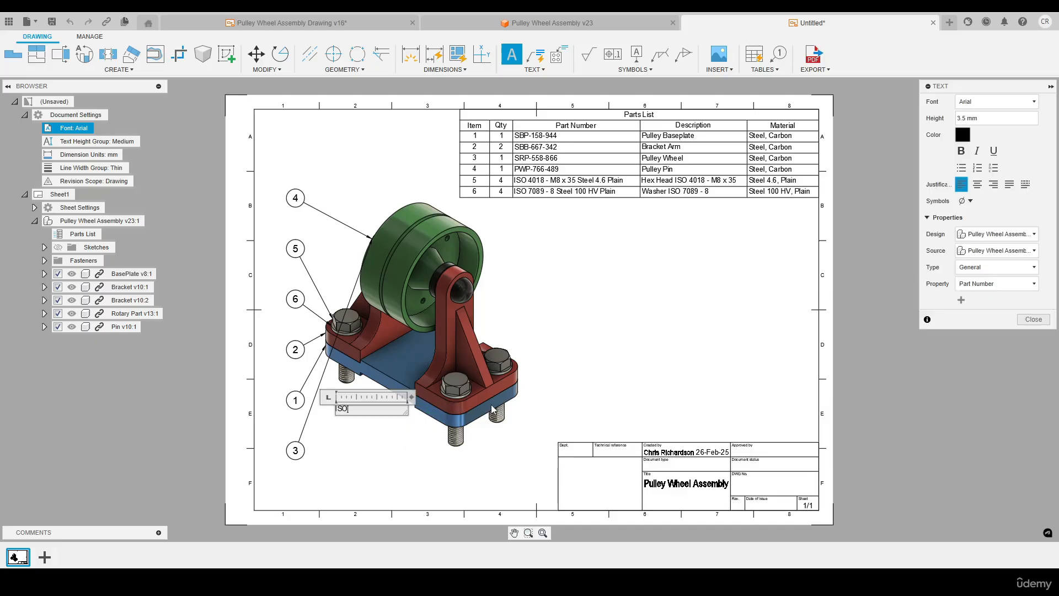
left_click(977, 184)
left_click(1034, 320)
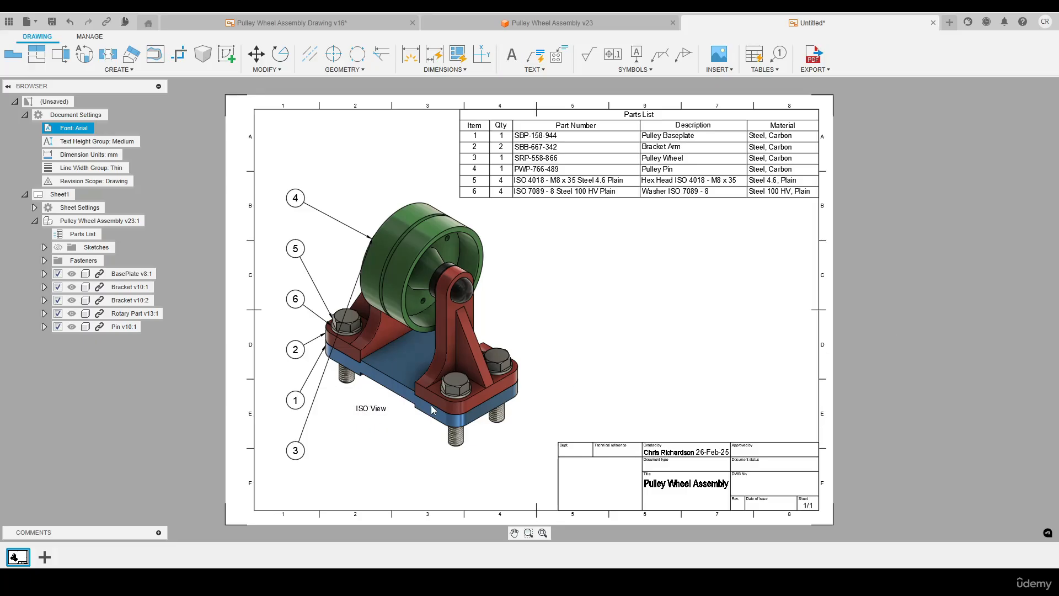
left_click_drag(379, 410, 379, 419)
Move balloon 3 beside the pulley wheel on the view's left, and balloons 4, 5 and 6 to the view's right side
left_click(295, 451)
left_click_drag(295, 451, 283, 270)
left_click(295, 198)
left_click_drag(296, 198, 586, 249)
left_click(295, 249)
left_click_drag(295, 249, 581, 300)
left_click(295, 299)
left_click_drag(295, 299, 576, 367)
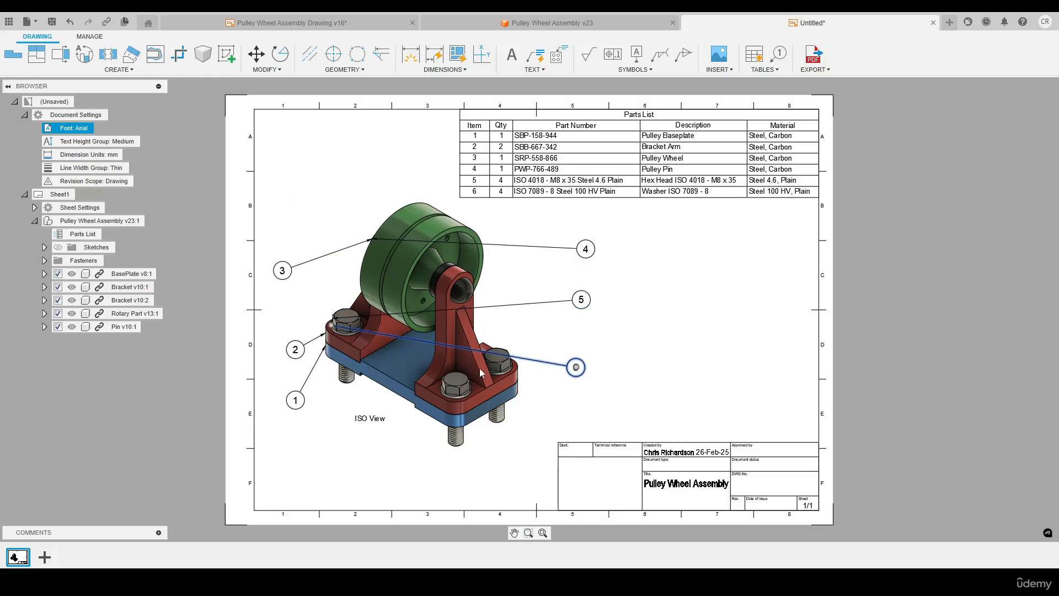
Move the leader tip of balloon 1 to a lower point on the blue baseplate's edge
scroll(264, 402, "up", 3)
left_click(433, 247)
left_click_drag(433, 247, 454, 288)
scroll(364, 293, "down", 1)
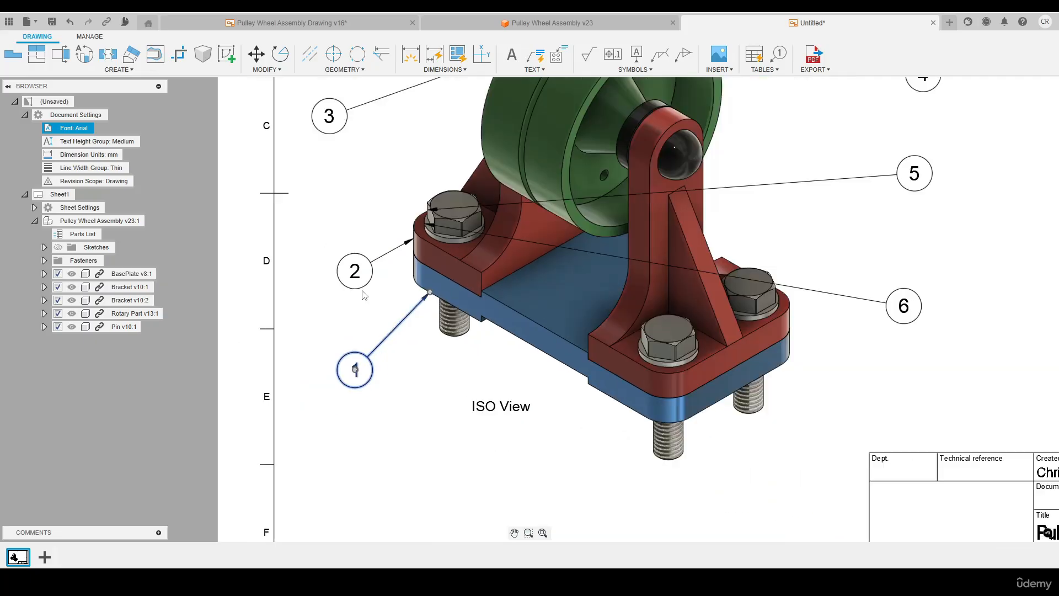
Raise balloons 2 and 3 on the sheet, and slide balloon 3's leader tip lower along the pulley wheel's edge
key("Escape")
middle_click_drag(363, 294, 375, 374)
left_click_drag(366, 350, 345, 270)
middle_click_drag(346, 243, 331, 342)
left_click_drag(326, 294, 343, 212)
left_click_drag(502, 232, 482, 284)
scroll(446, 265, "down", 2)
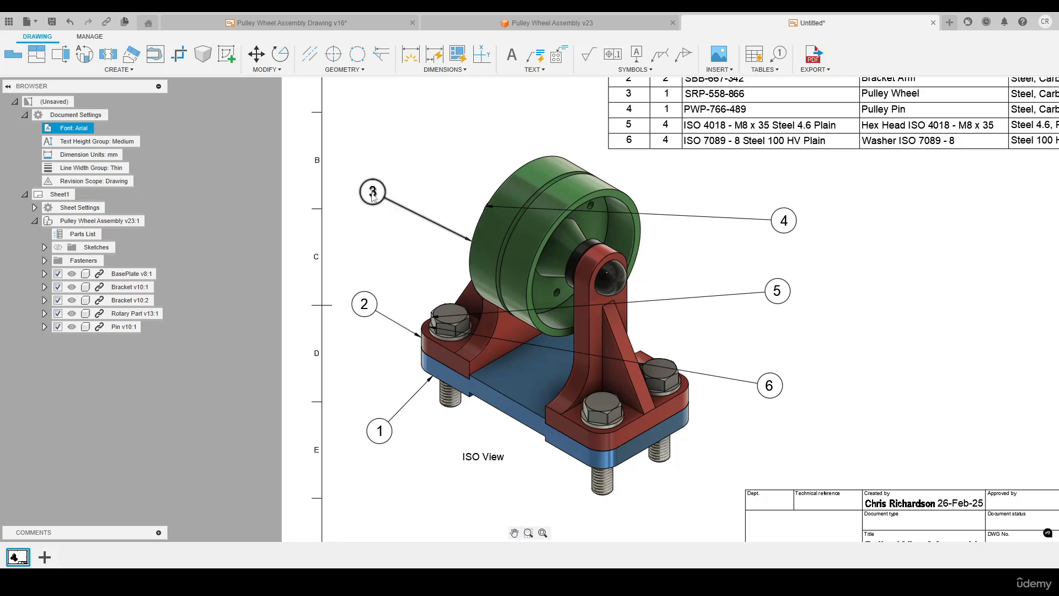
Align balloons 1, 2 and 3 in one vertical column left of the assembly view
left_click(382, 444)
left_click_drag(379, 433, 371, 433)
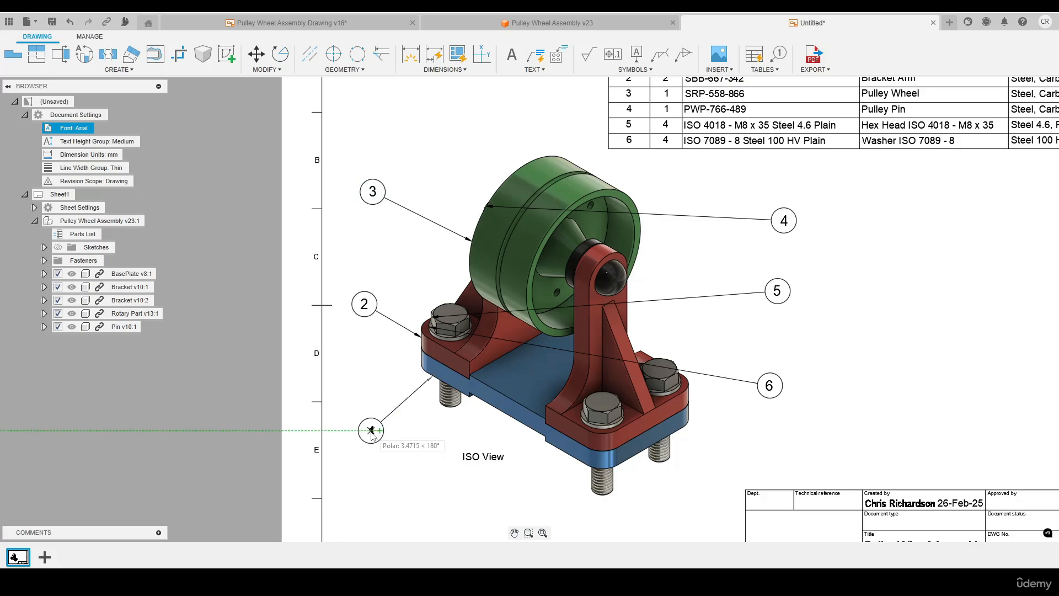
left_click(365, 308)
left_click(364, 304)
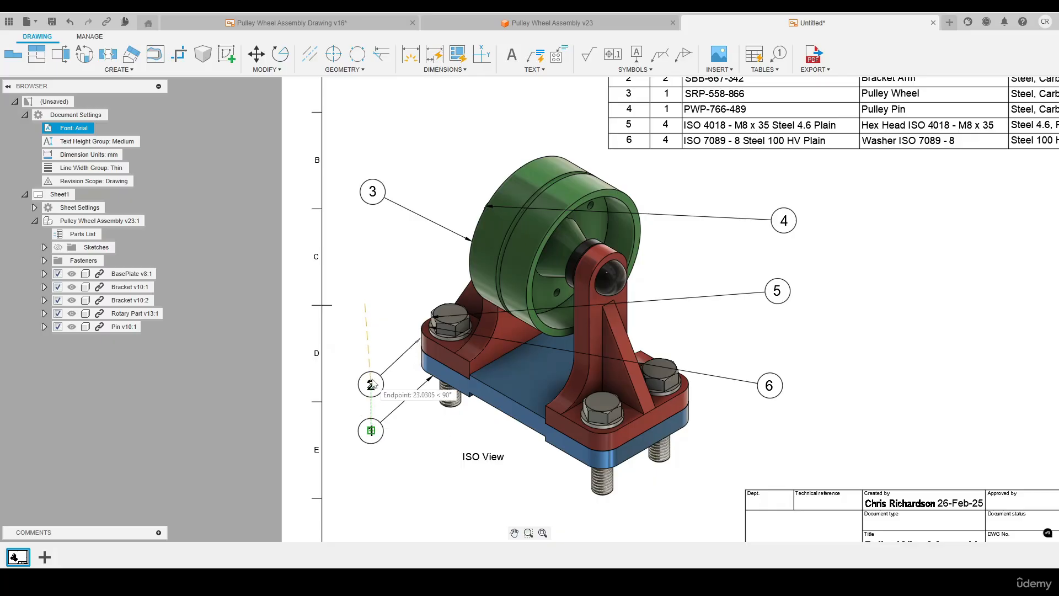
left_click(371, 303)
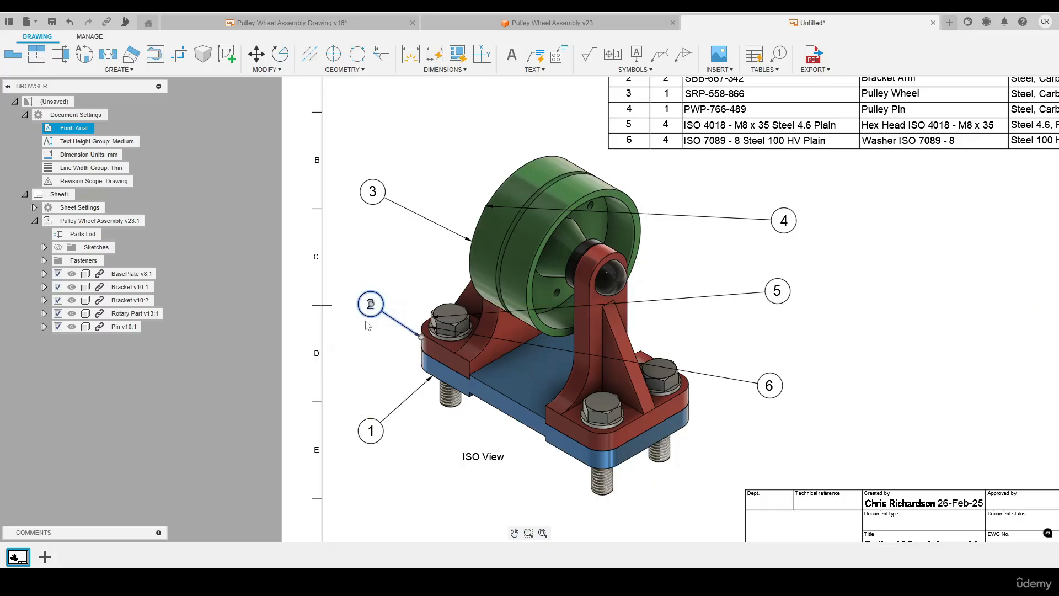
left_click(372, 192)
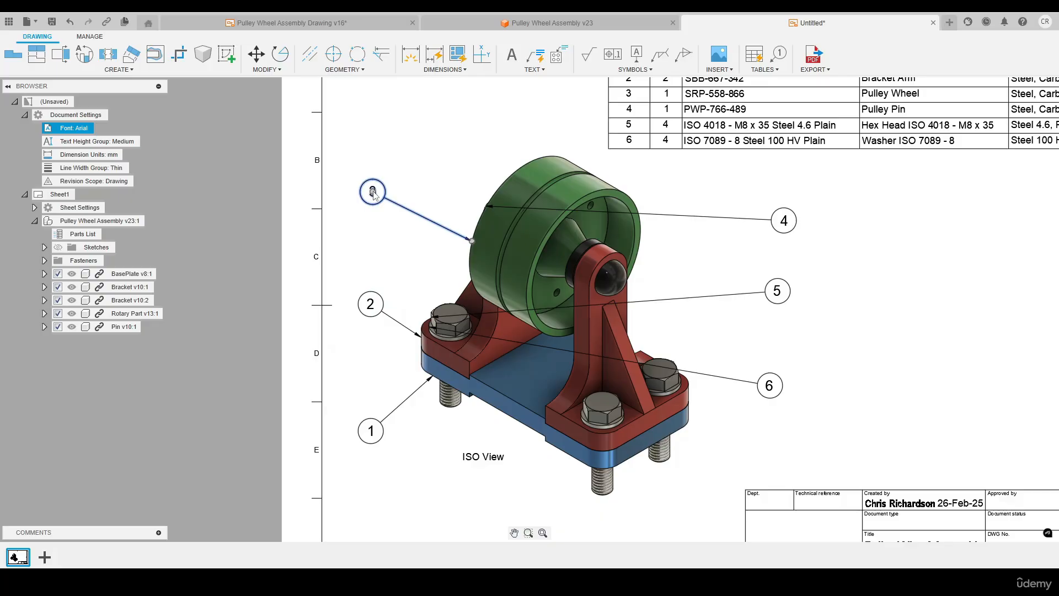
left_click(373, 192)
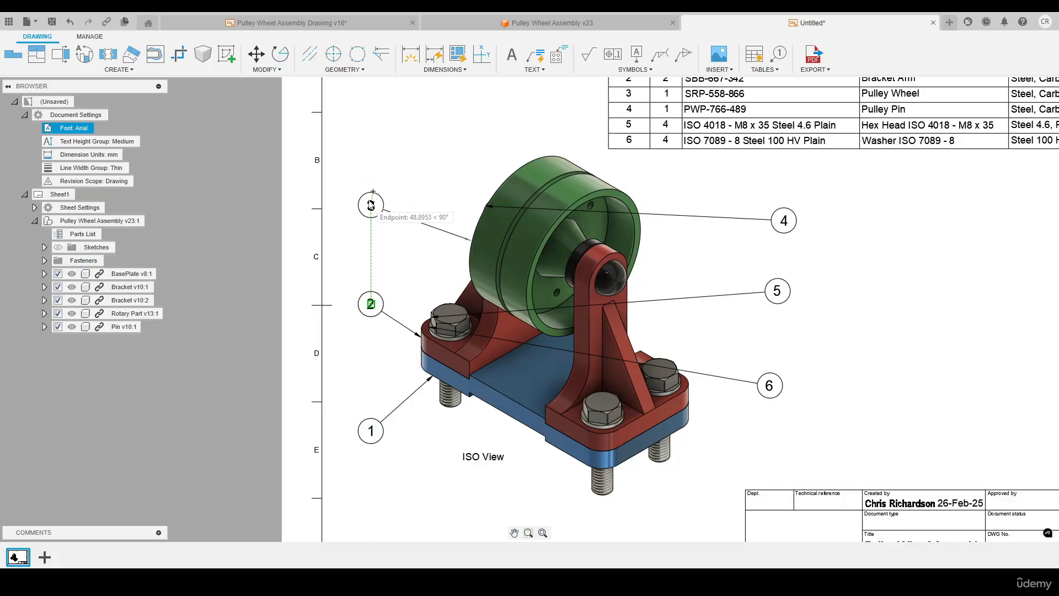
left_click(370, 201)
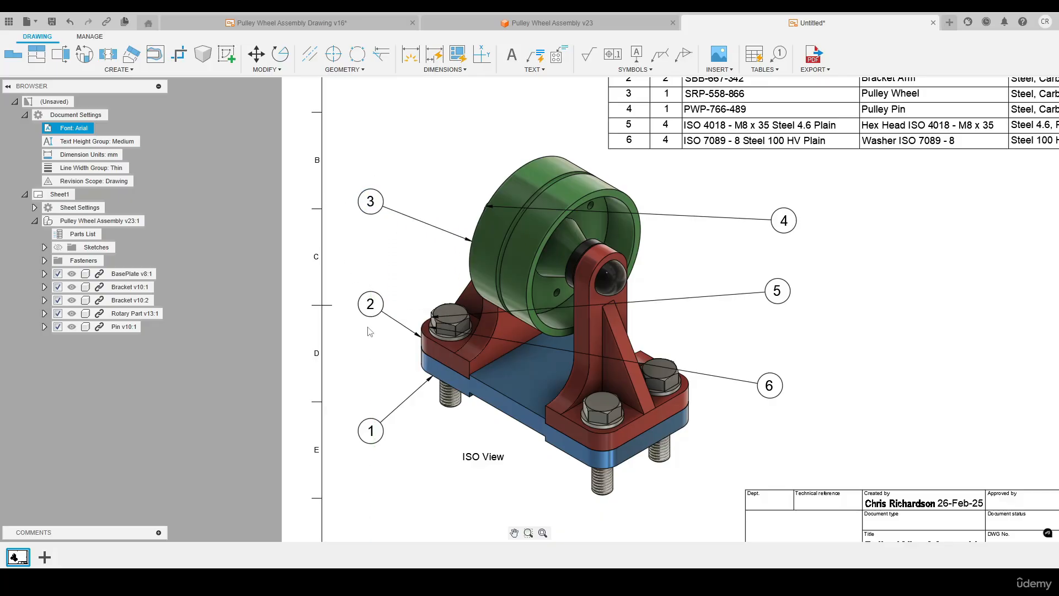
Move balloon 4's leader tip from the pulley wheel to the edge of the black pin
middle_click_drag(755, 278, 697, 275)
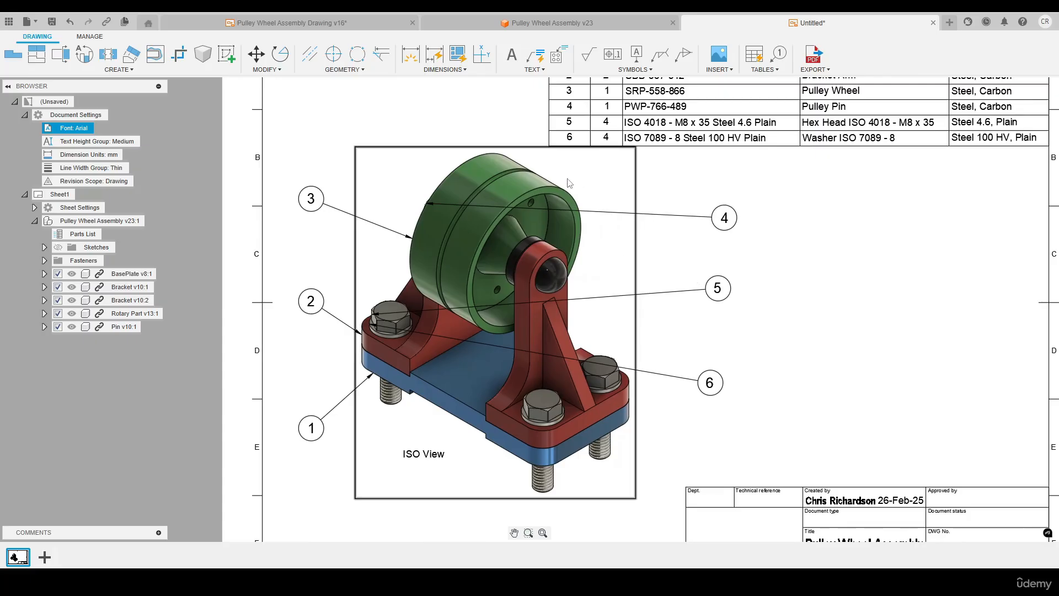
scroll(543, 183, "up", 6)
left_click(336, 224)
left_click(314, 222)
left_click(537, 354)
Reattach balloon 5's leader to the rear right bolt head and balloon 6's leader to the washer beneath that bolt
scroll(476, 229, "down", 5)
left_click(381, 345)
left_click(322, 349)
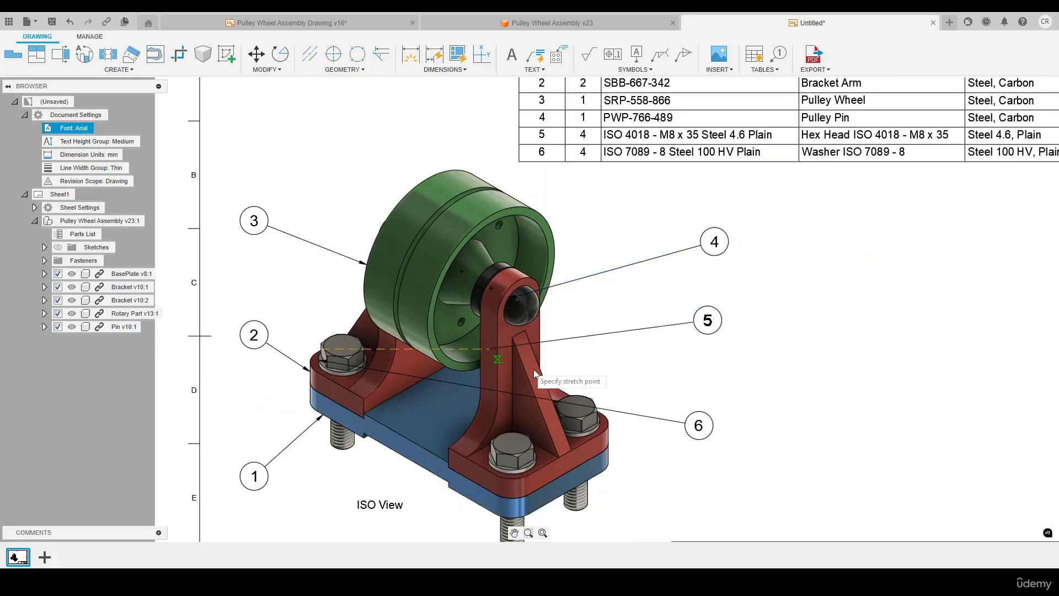
left_click(596, 403)
left_click(552, 400)
left_click(320, 360)
scroll(611, 423, "up", 8)
left_click(597, 402)
scroll(594, 400, "down", 7)
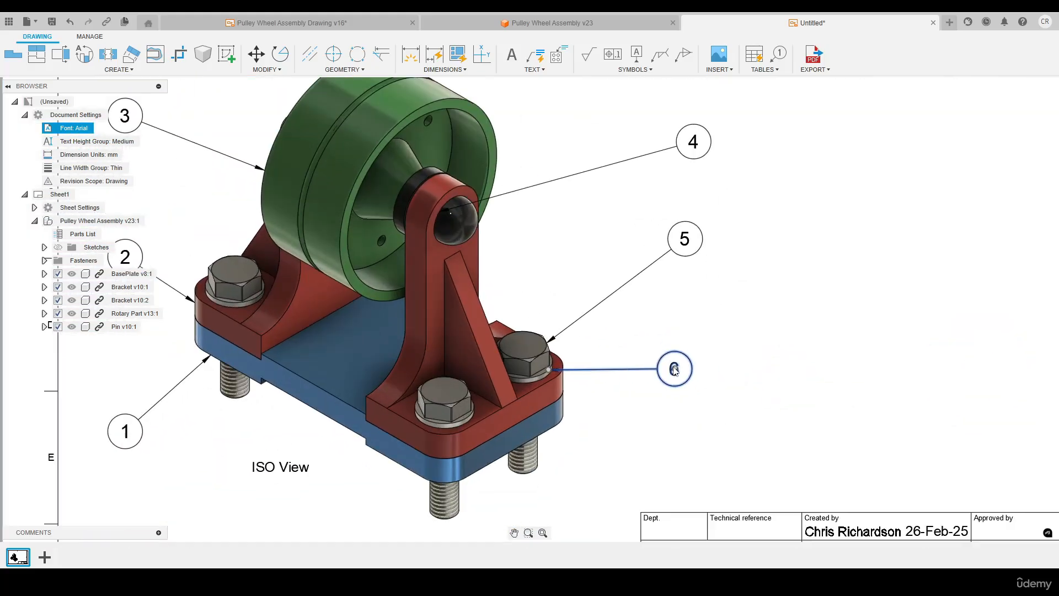
Reposition balloons 6 and 5 below balloon 4, aligned in one vertical column on the view's right
left_click_drag(674, 369, 674, 424)
left_click_drag(680, 239, 673, 265)
scroll(684, 271, "down", 3)
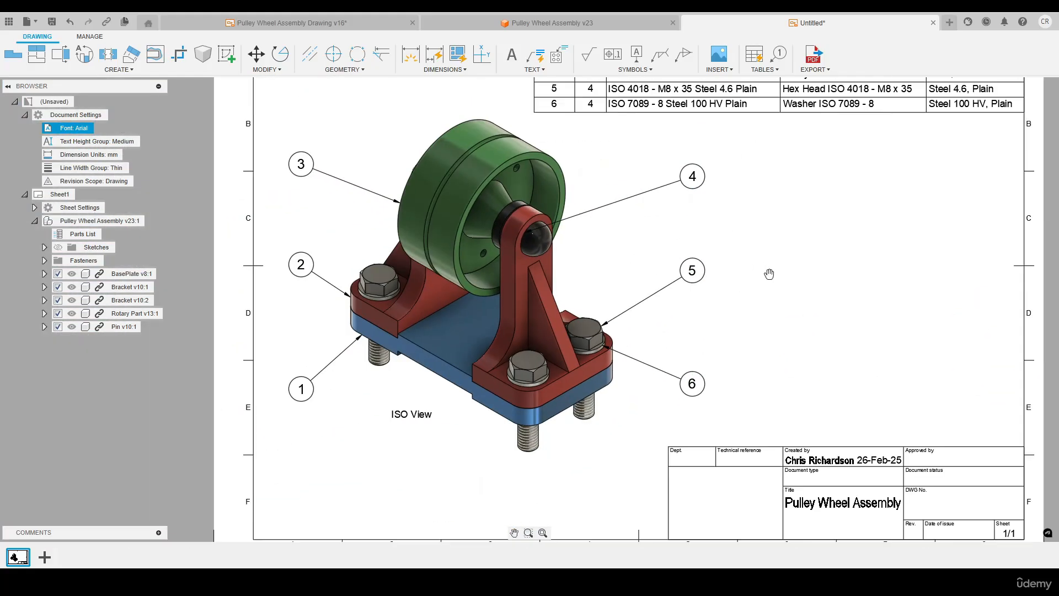
scroll(769, 274, "down", 3)
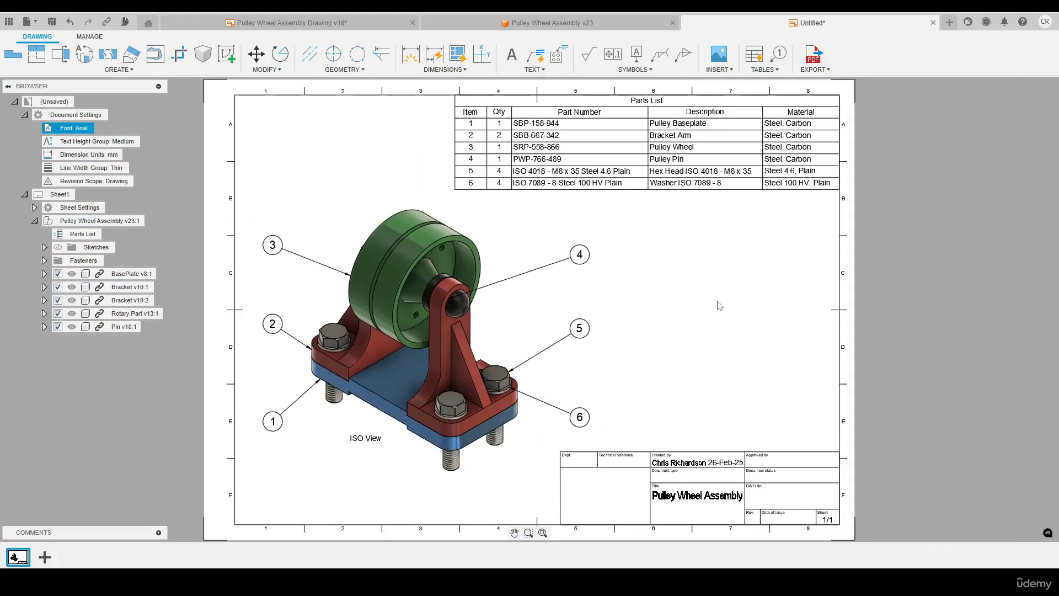
Create a new title block named ISO_TITLEBLOCK 1, using ISO_TITLEBLOCK as the origin block
scroll(686, 309, "up", 8)
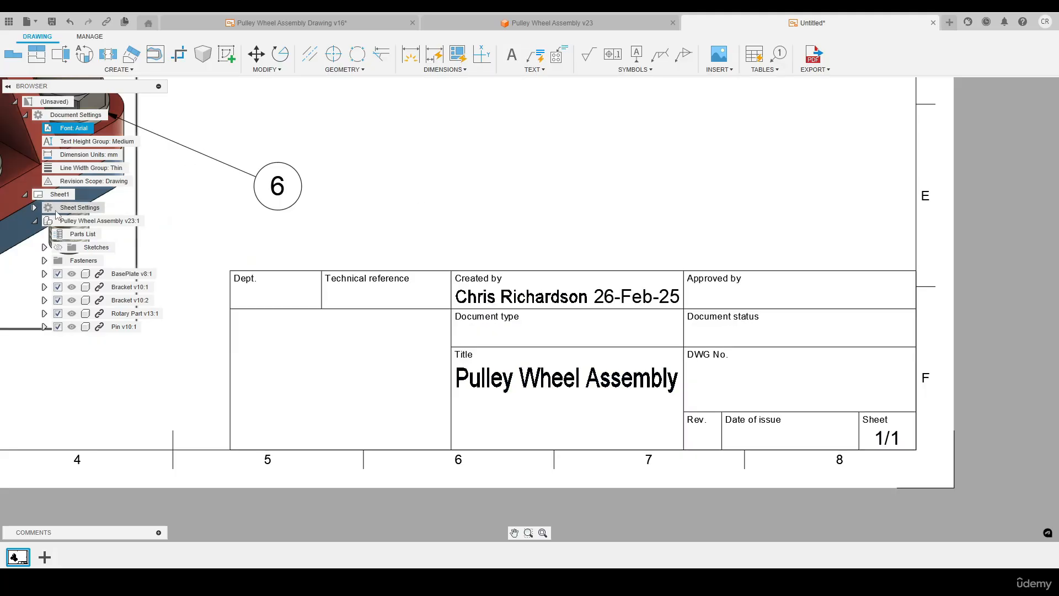
left_click(35, 208)
right_click(94, 235)
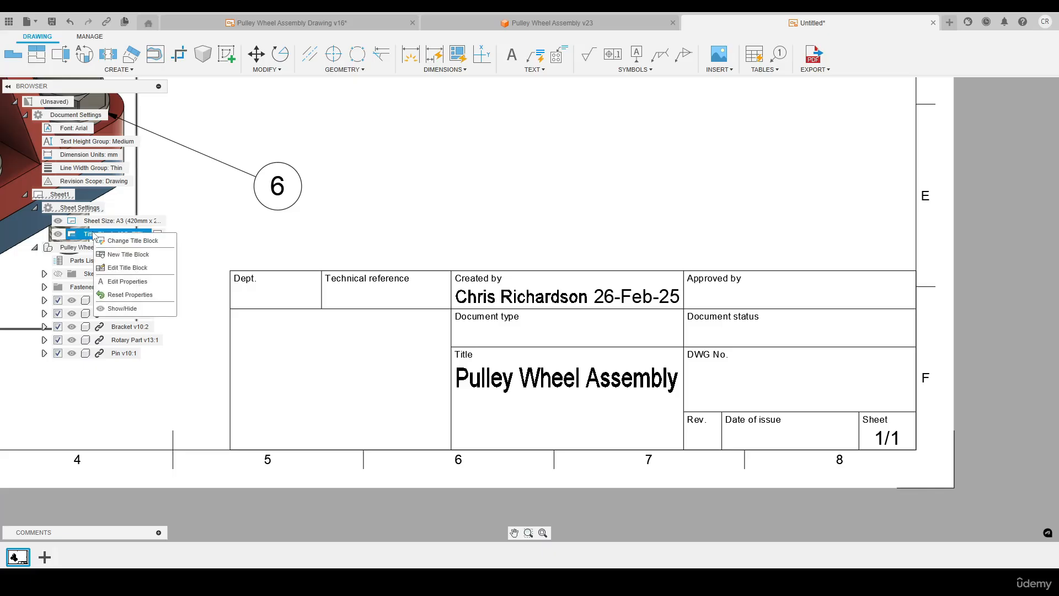
left_click(128, 254)
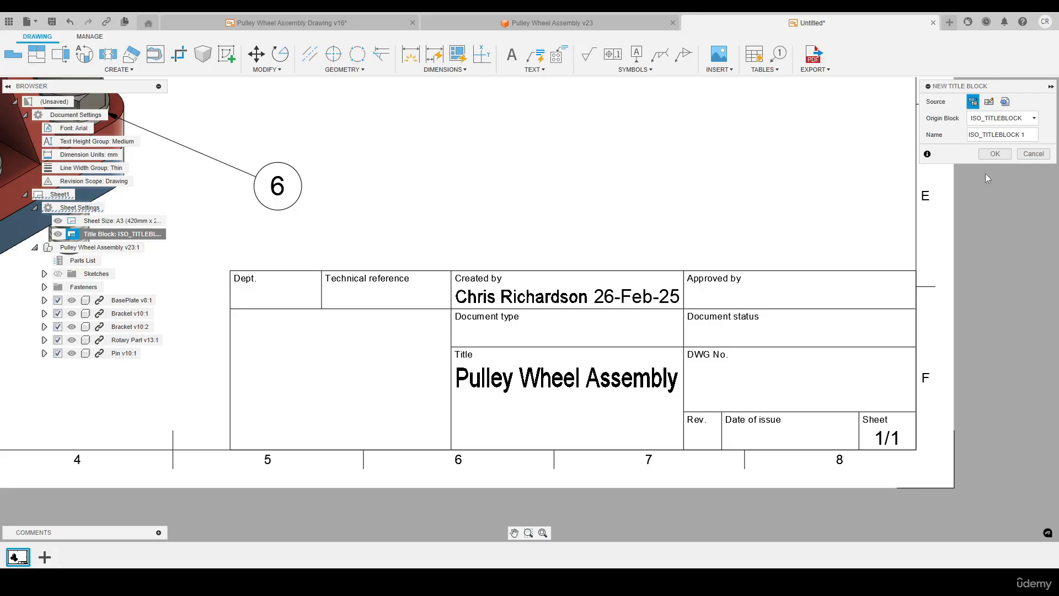
left_click(994, 154)
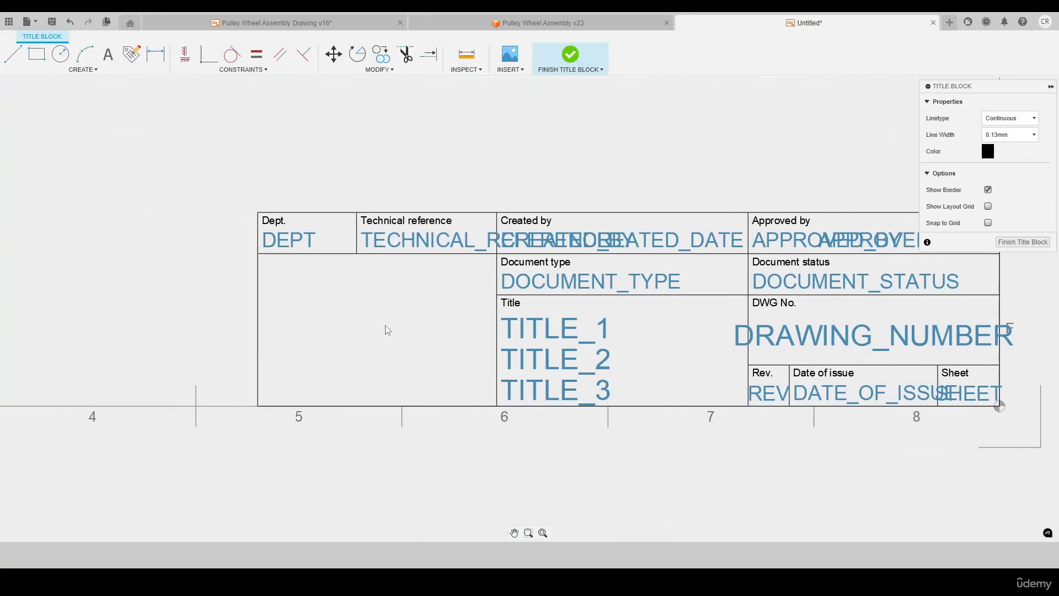
Add a text note in the empty cell below Dept. with the lines "Tolerances", "Linear = ±0.2" and "Angular ="
left_click(280, 267)
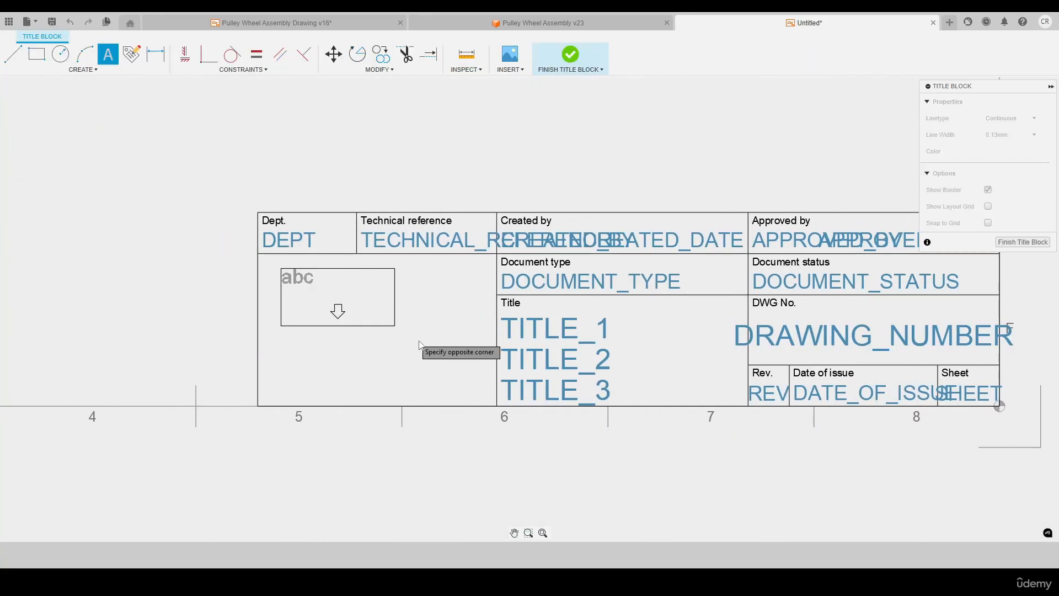
left_click(472, 382)
type("Tolerances")
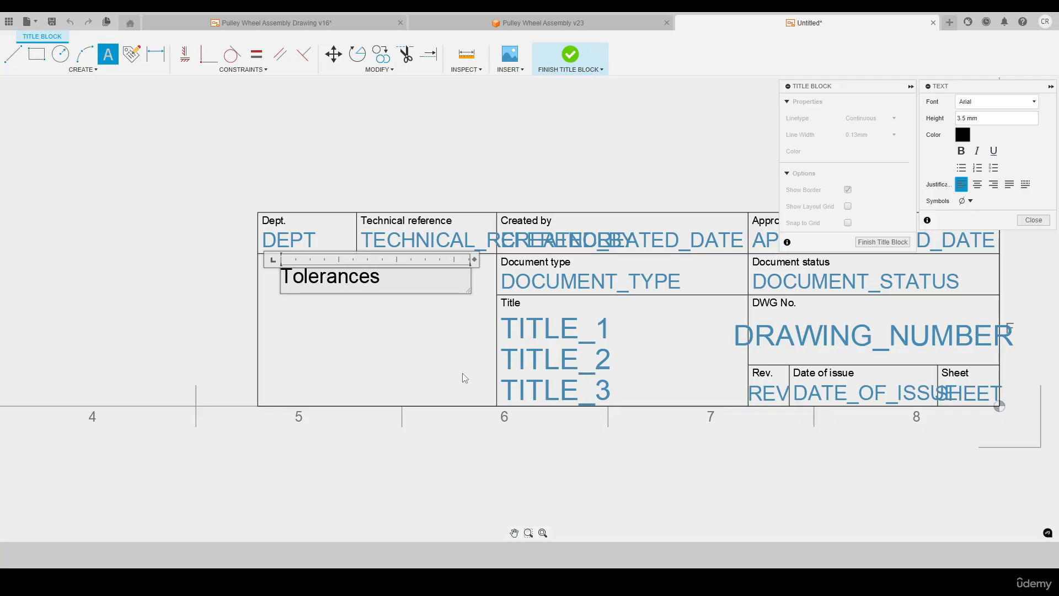
key("Return")
type("Linear")
key("Return")
type("Angular =")
key("Up")
type("=")
left_click(966, 201)
left_click(980, 215)
type("0.2")
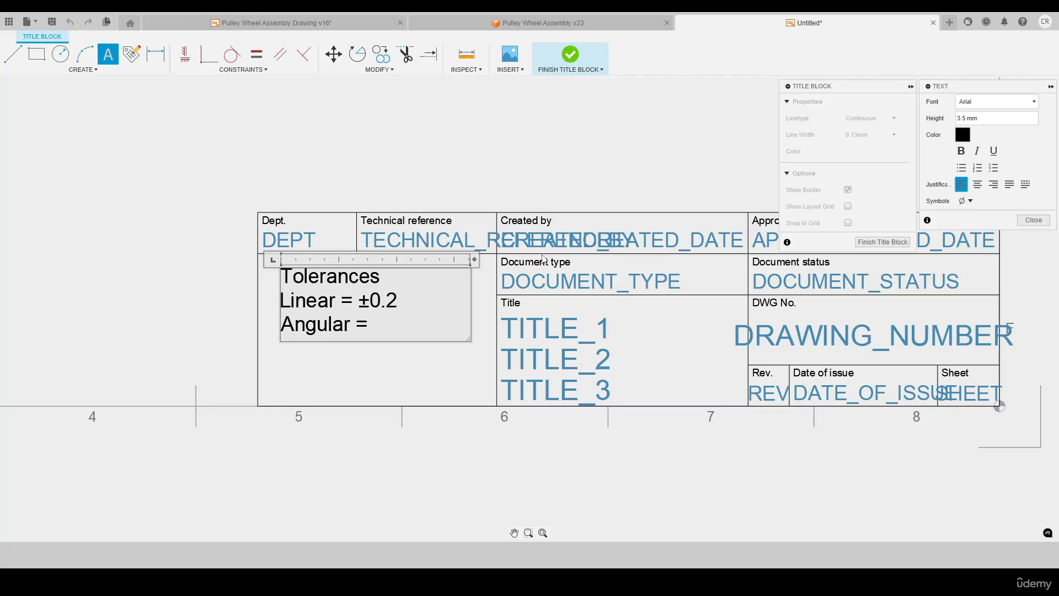
Complete the angular tolerance as ±1.5°, centre the note in its cell and finish the title block
key("Down")
left_click(966, 201)
left_click(980, 216)
type("1.5°")
left_click(584, 112)
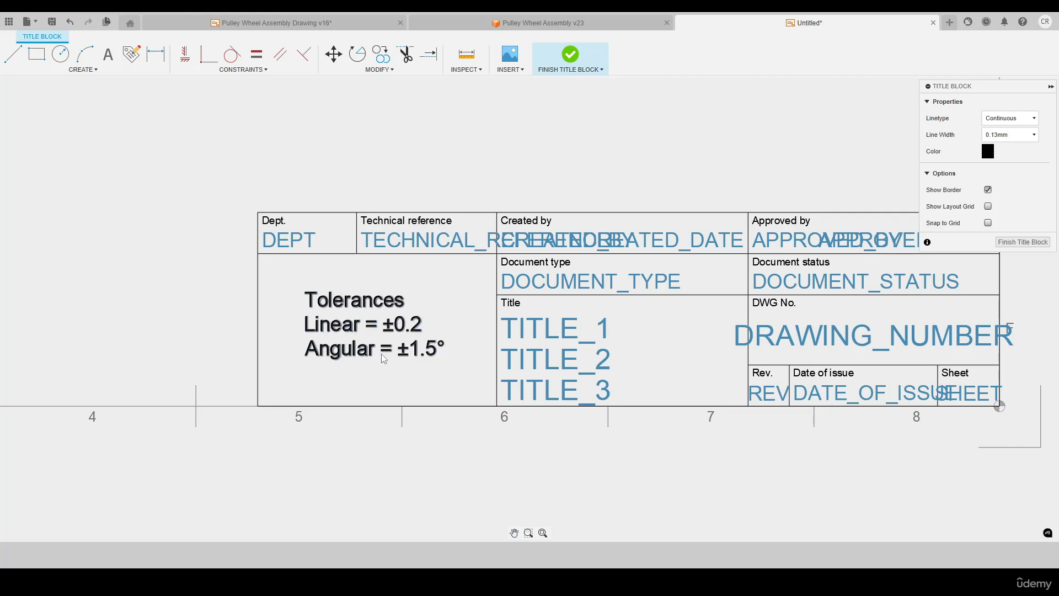
left_click(1029, 241)
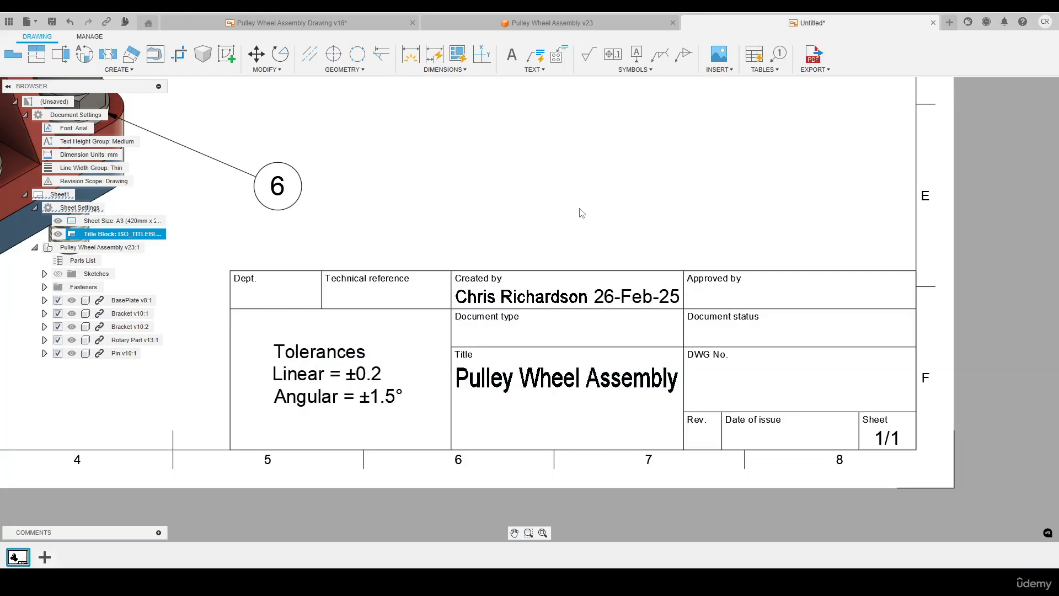
Add four blank sheets after the assembly sheet
key("F6")
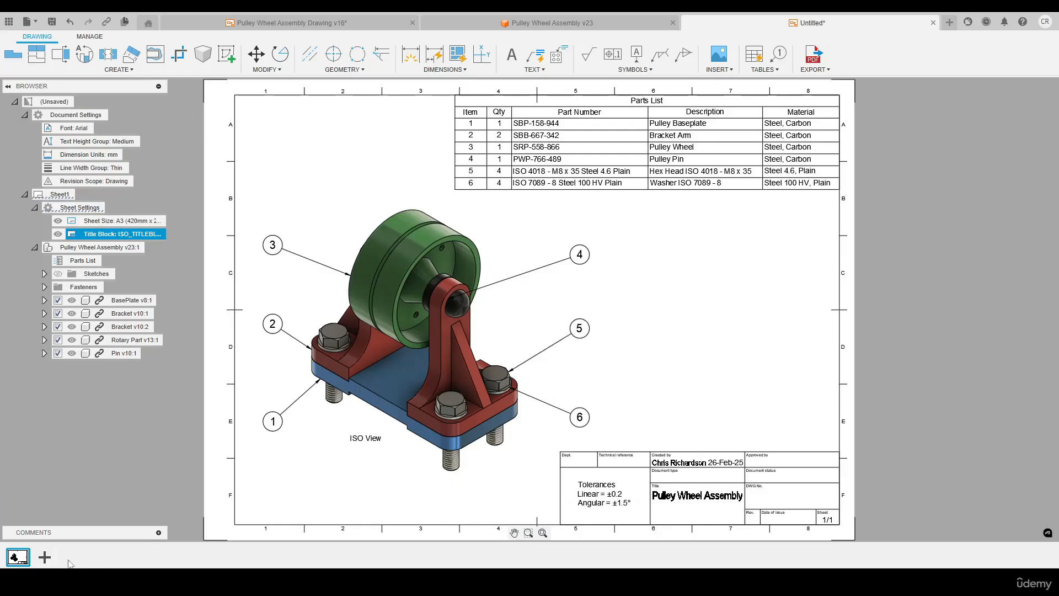
left_click(48, 559)
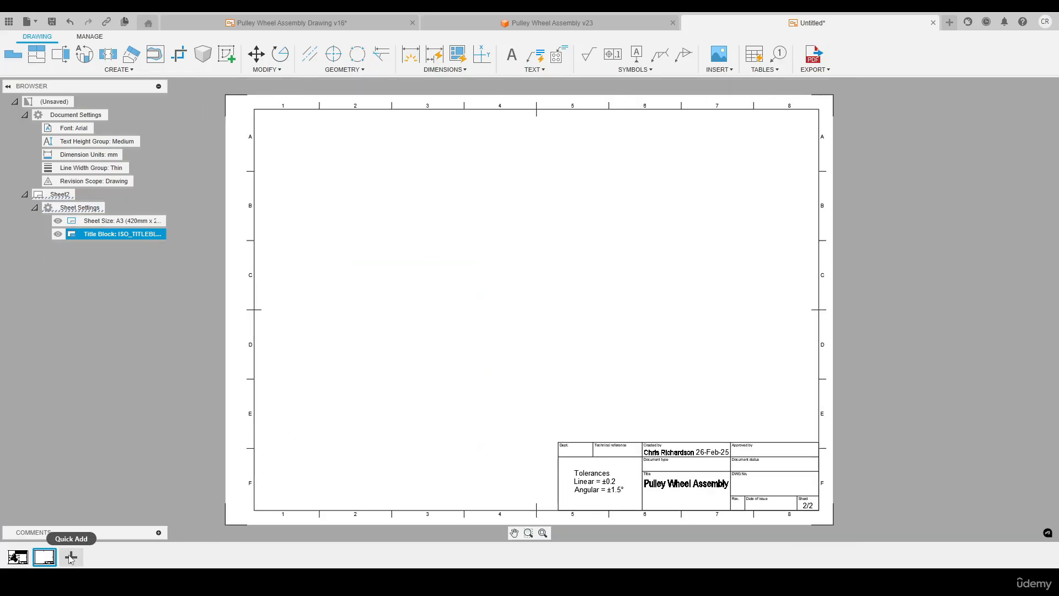
left_click(75, 560)
left_click(101, 560)
left_click(132, 560)
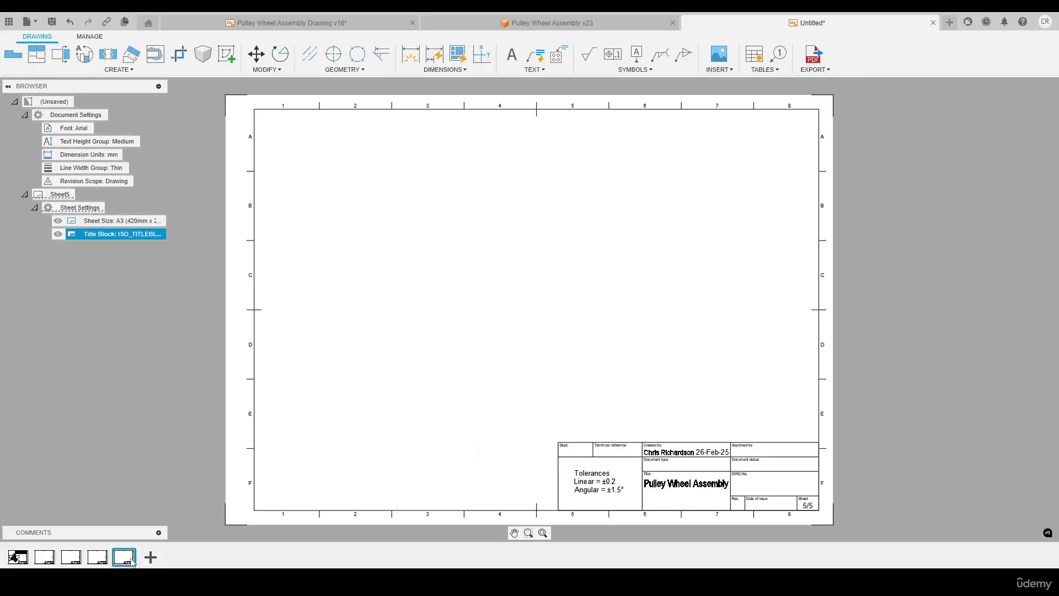
Rename the second sheet as Baseplate
left_click(42, 558)
right_click(39, 560)
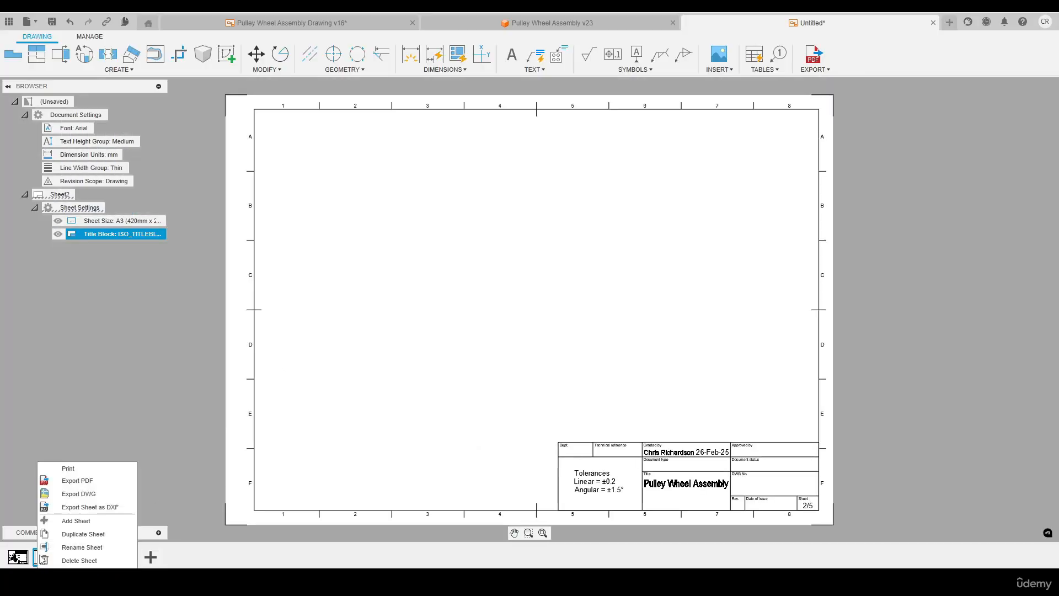
left_click(70, 549)
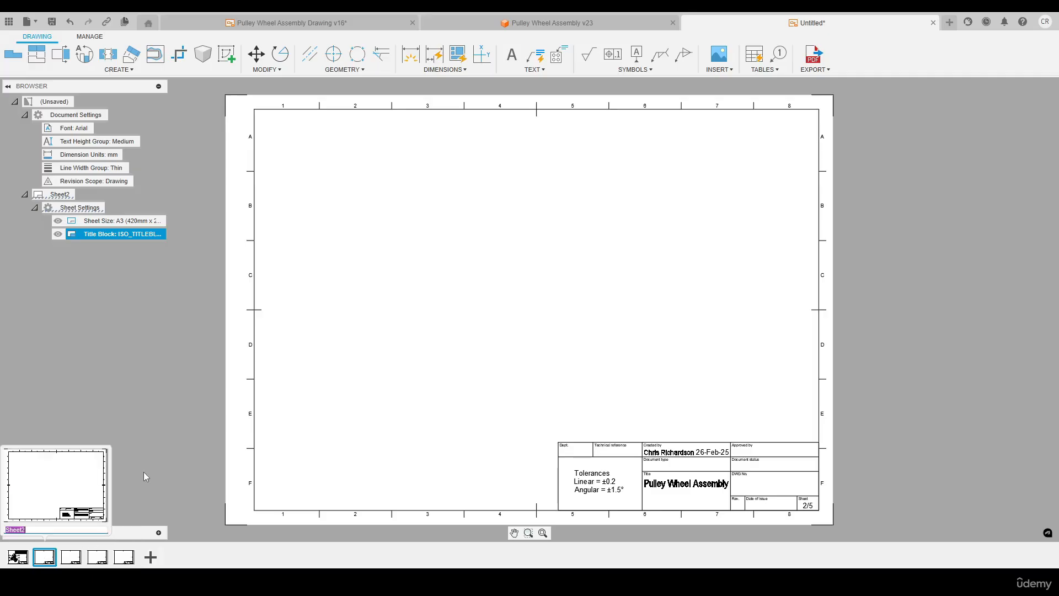
type("Bracket")
key("Return")
Rename the first sheet, which holds the assembly view, as Assembly
right_click(17, 557)
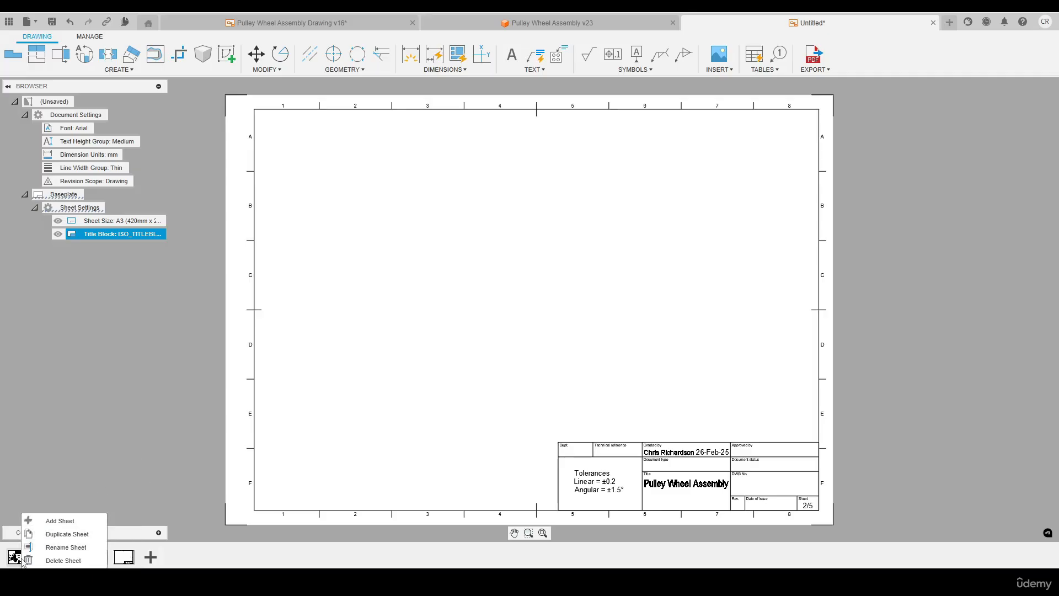
left_click(48, 547)
type("Assembly")
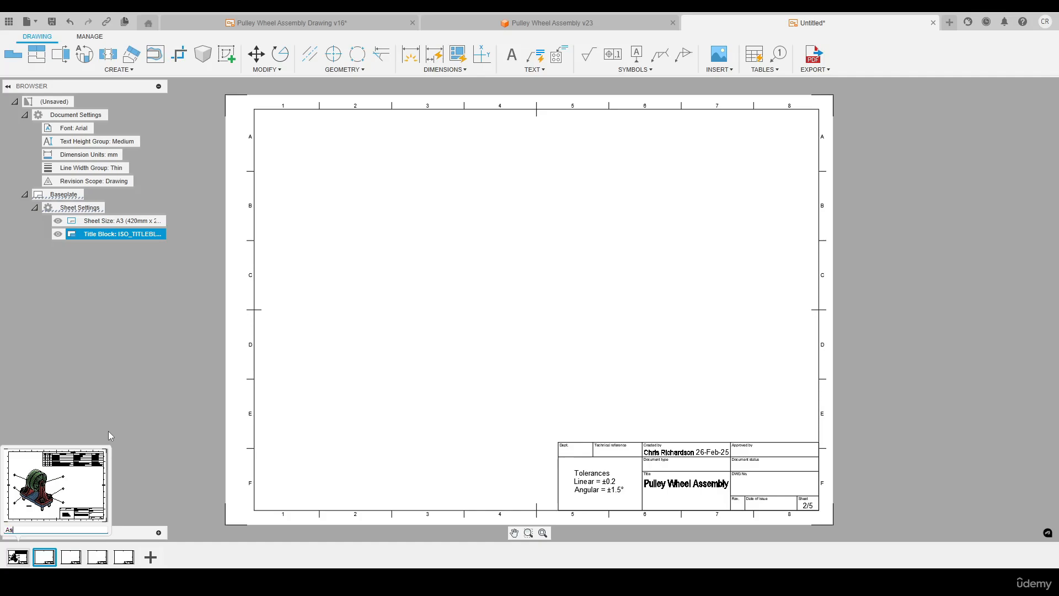
key("Return")
Rename the third sheet as Bracket and the fourth sheet as Pulley Wheel
right_click(71, 557)
left_click(100, 548)
key("Return")
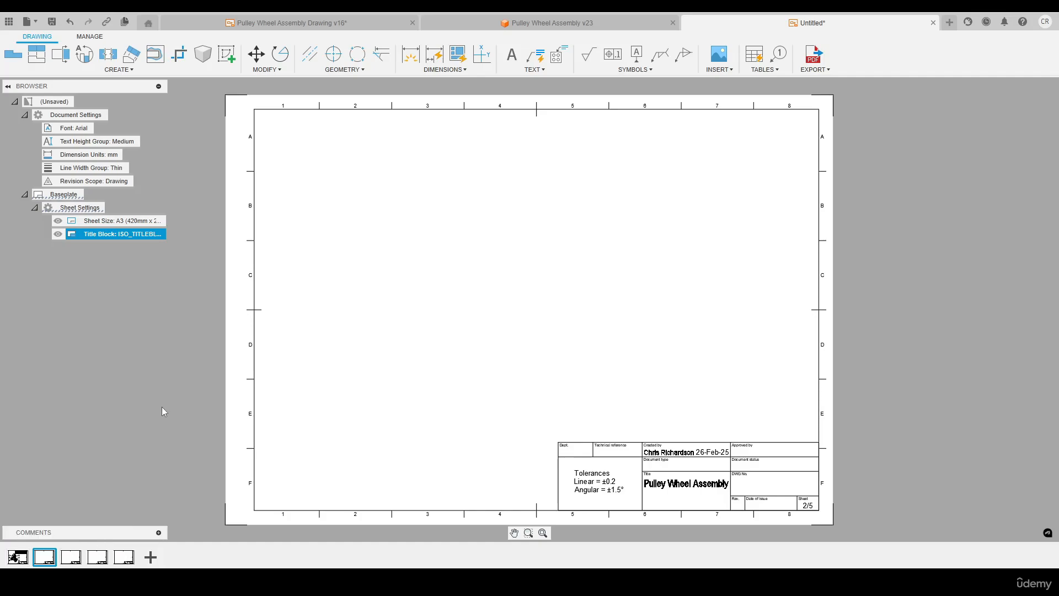
type("Pulley Wheel")
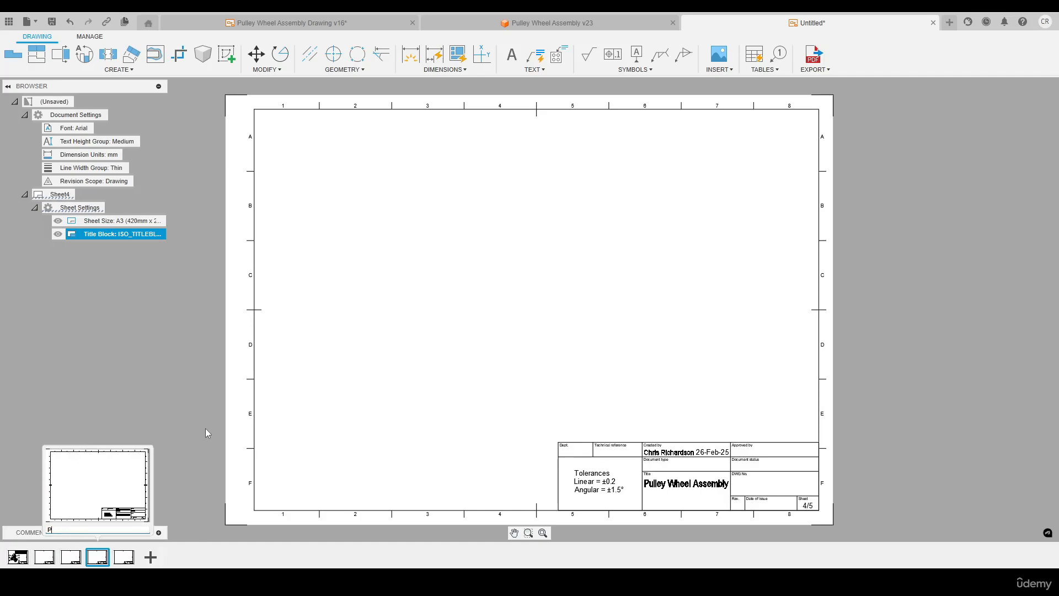
key("Return")
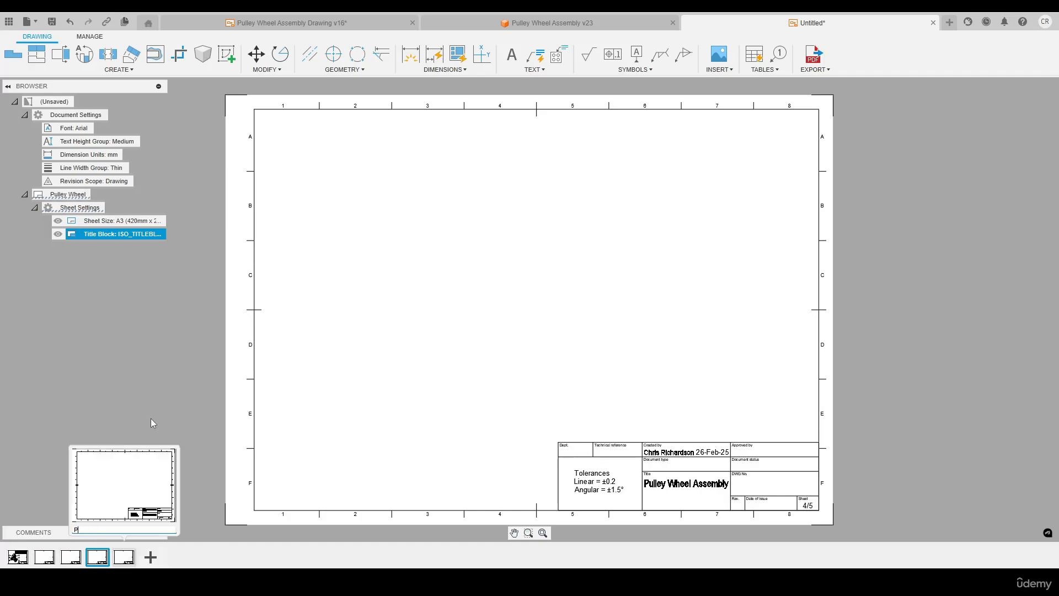
Place a front base view of the pulley wheel assembly at scale 1:0.75 on the Baseplate sheet
left_click(44, 557)
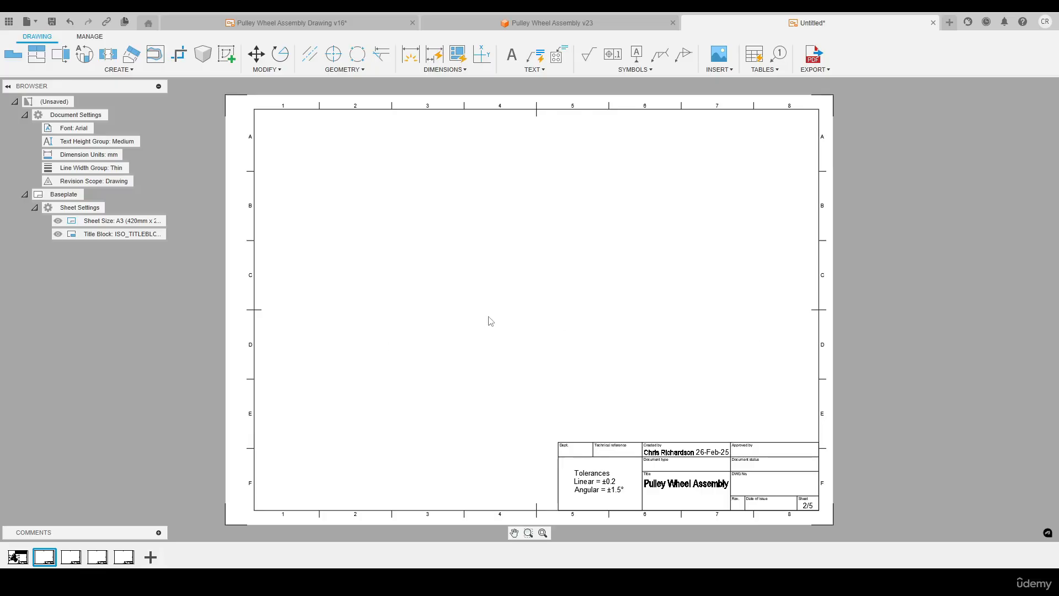
left_click(13, 53)
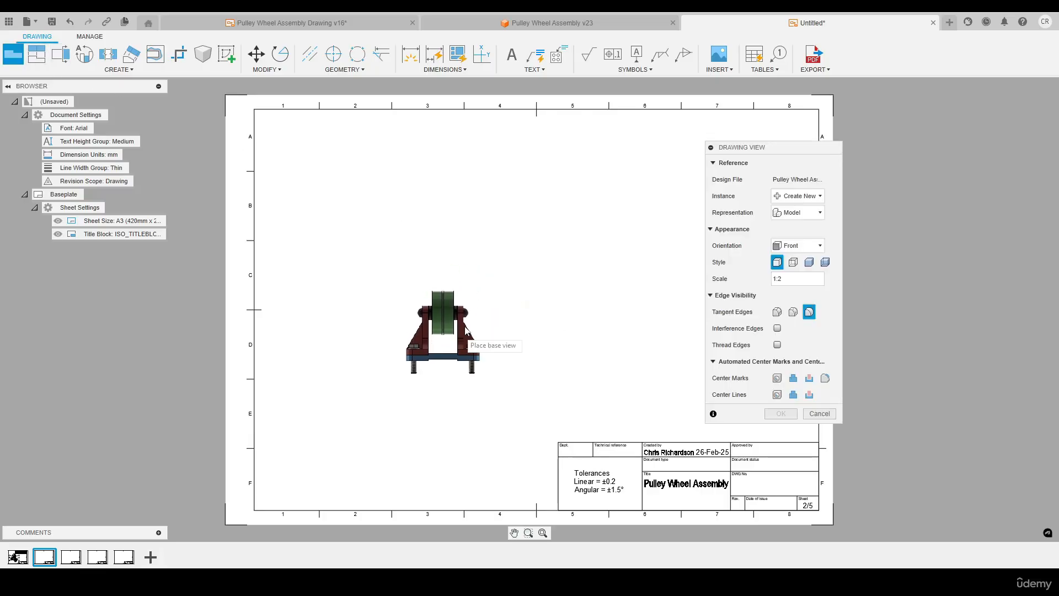
left_click(797, 279)
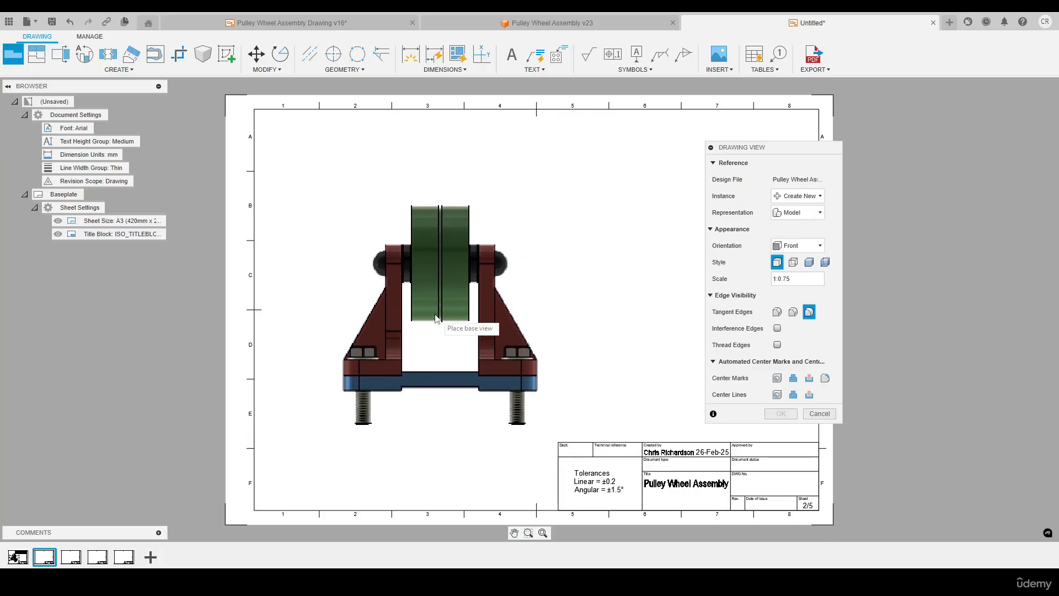
left_click(429, 299)
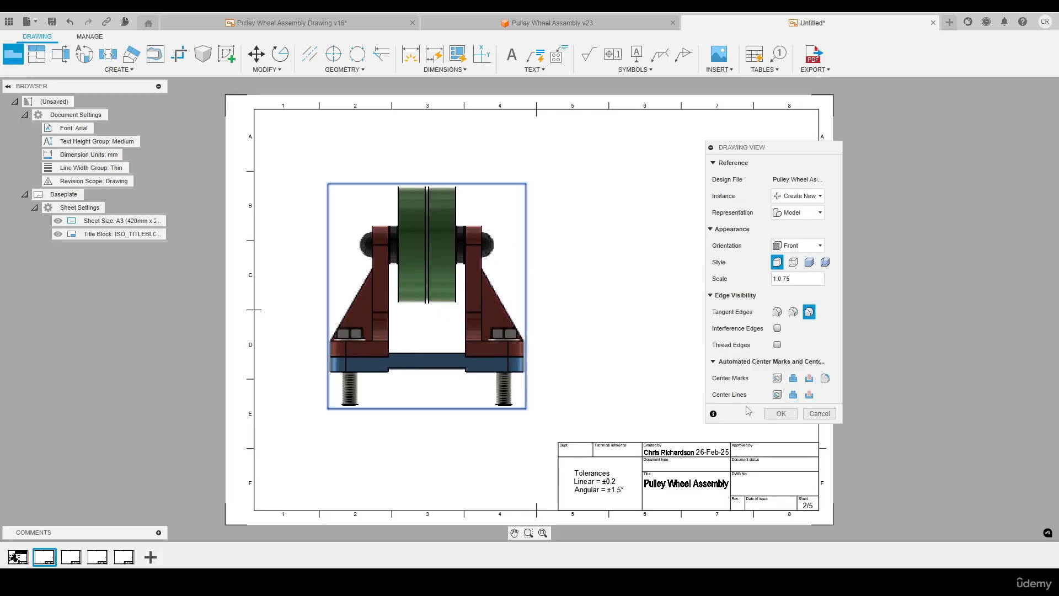
left_click(781, 413)
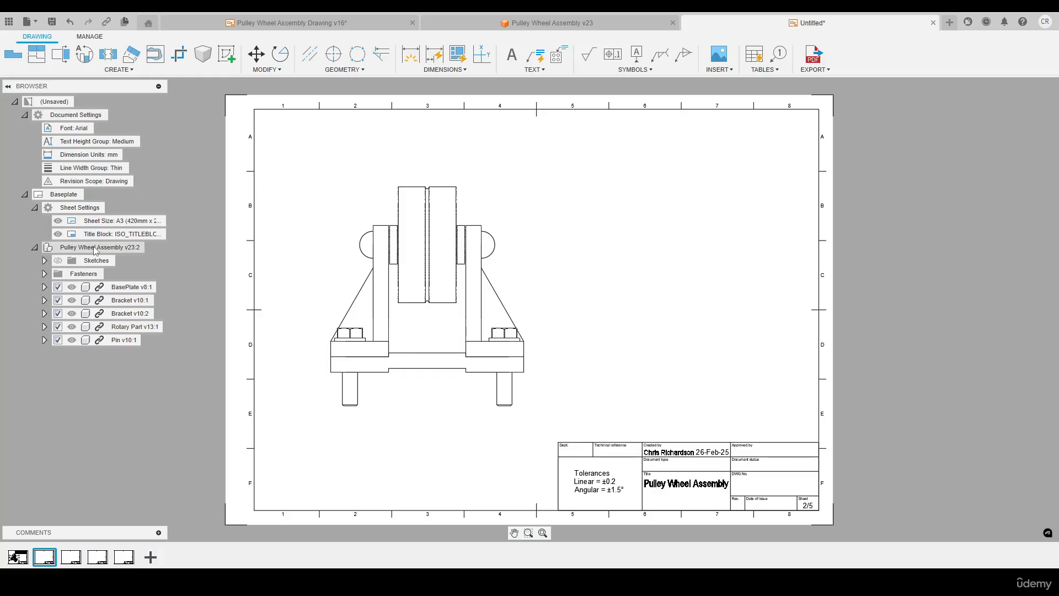
Suppress both brackets, the rotary part and the pin in the Baseplate sheet's view
left_click(117, 248)
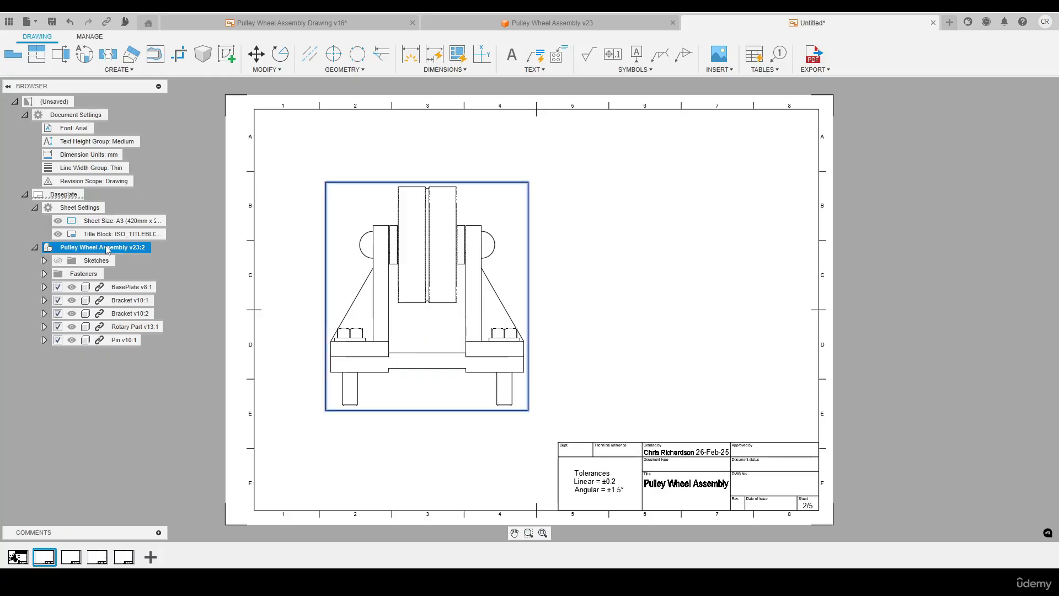
left_click(123, 303)
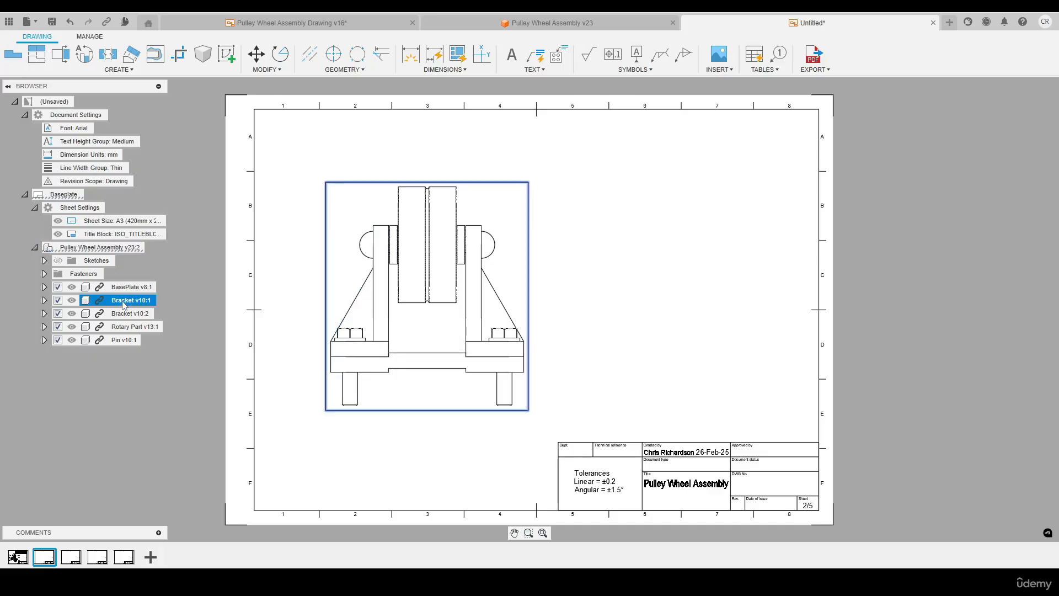
left_click(121, 341, "shift")
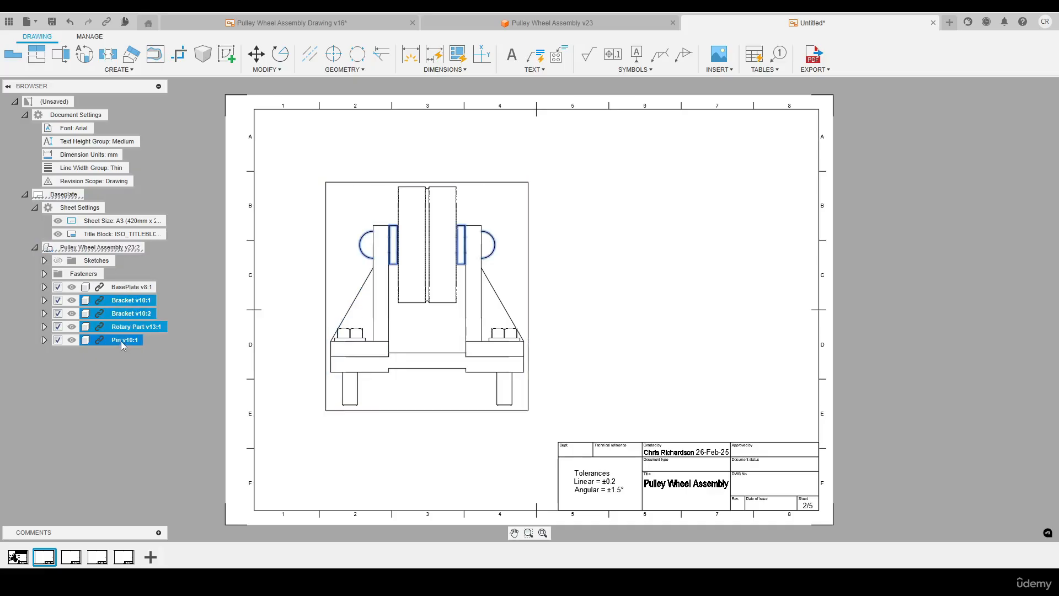
right_click(130, 304)
left_click(154, 335)
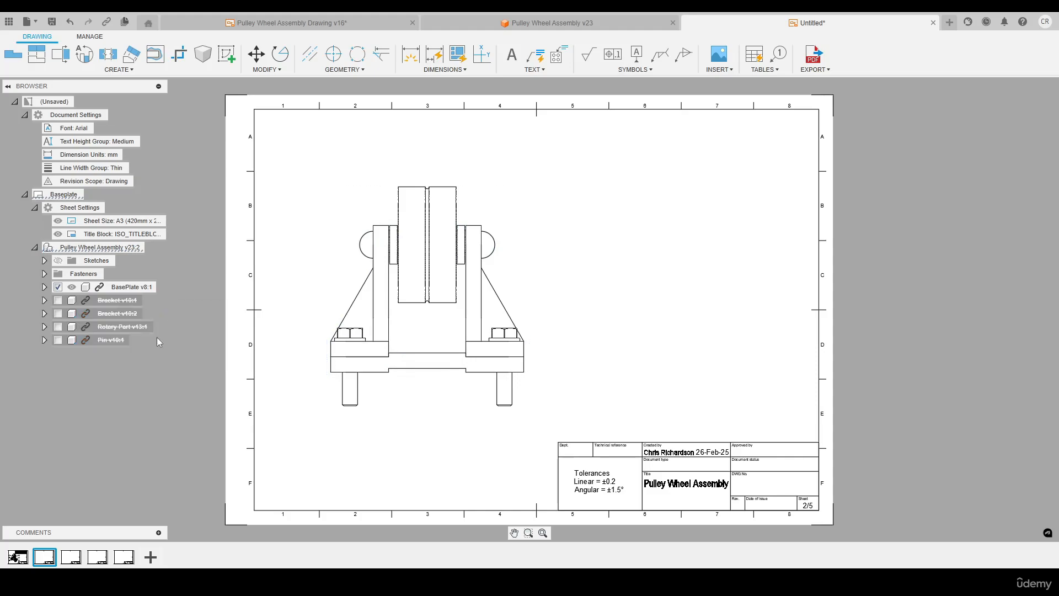
Suppress all the hexagon head screws and washers of the Fasteners group in the Baseplate sheet's view
left_click(44, 274)
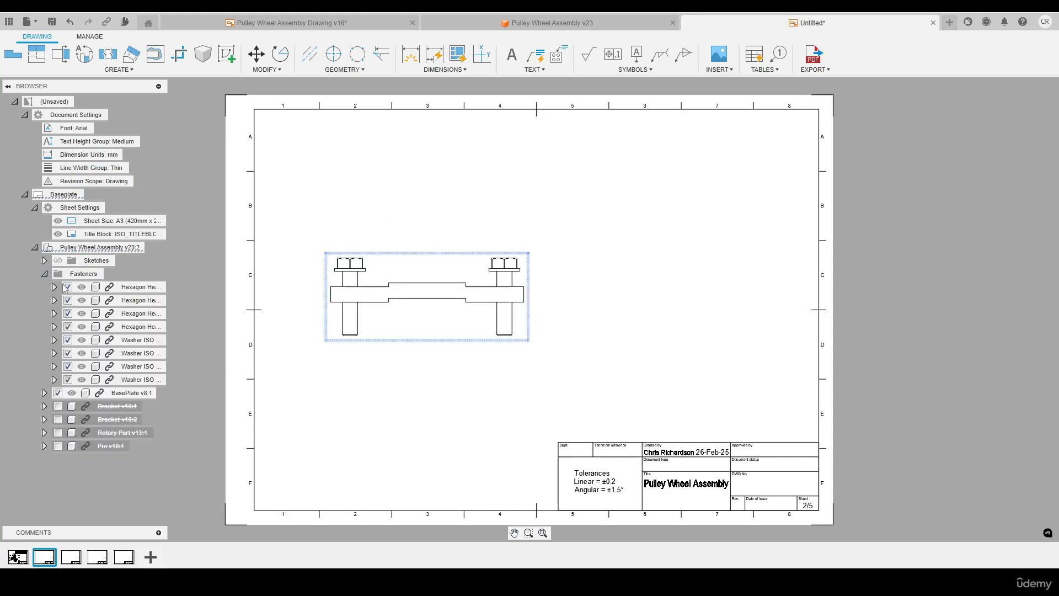
left_click(126, 288)
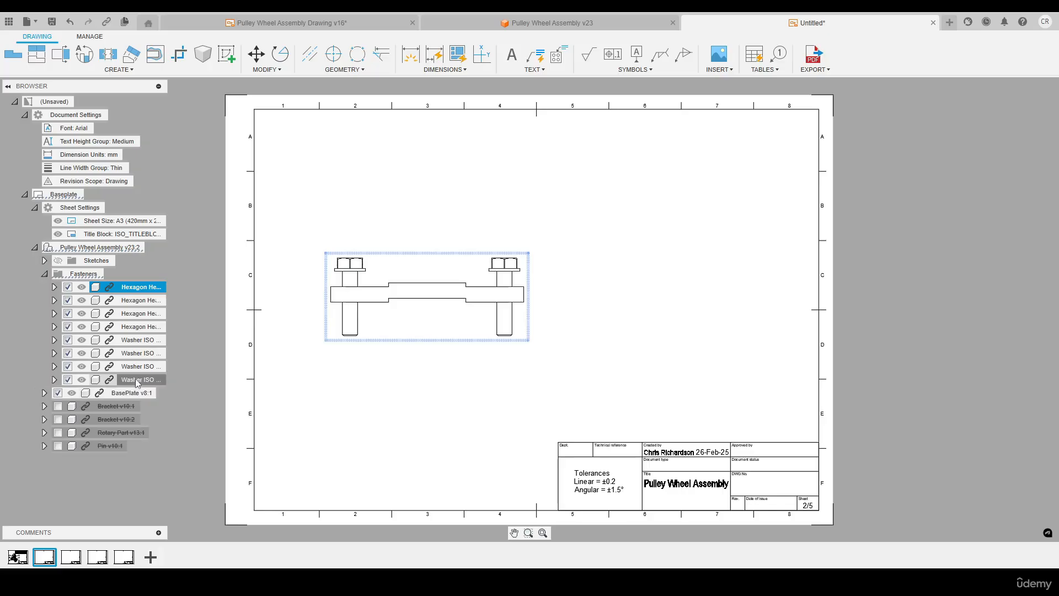
left_click(137, 381, "shift")
right_click(130, 304)
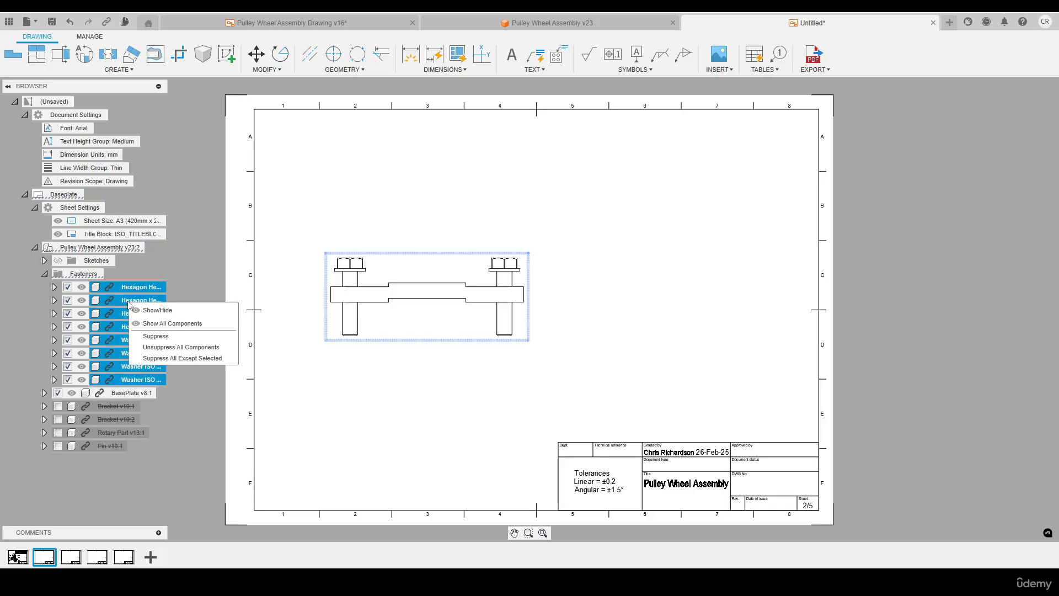
left_click(154, 337)
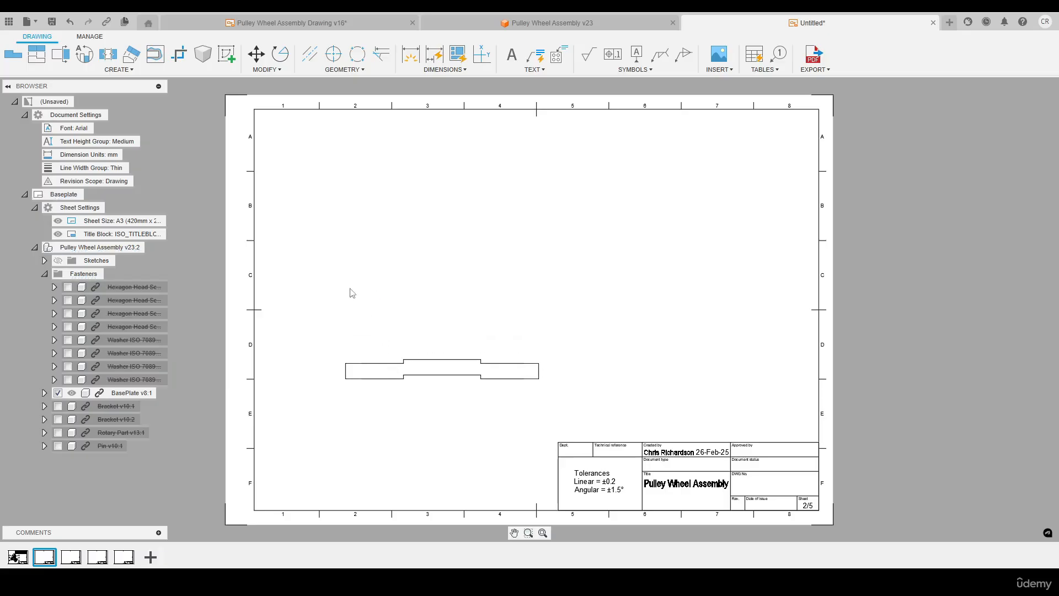
Project a top view, a side view and an isometric view from the baseplate's front view
key("p")
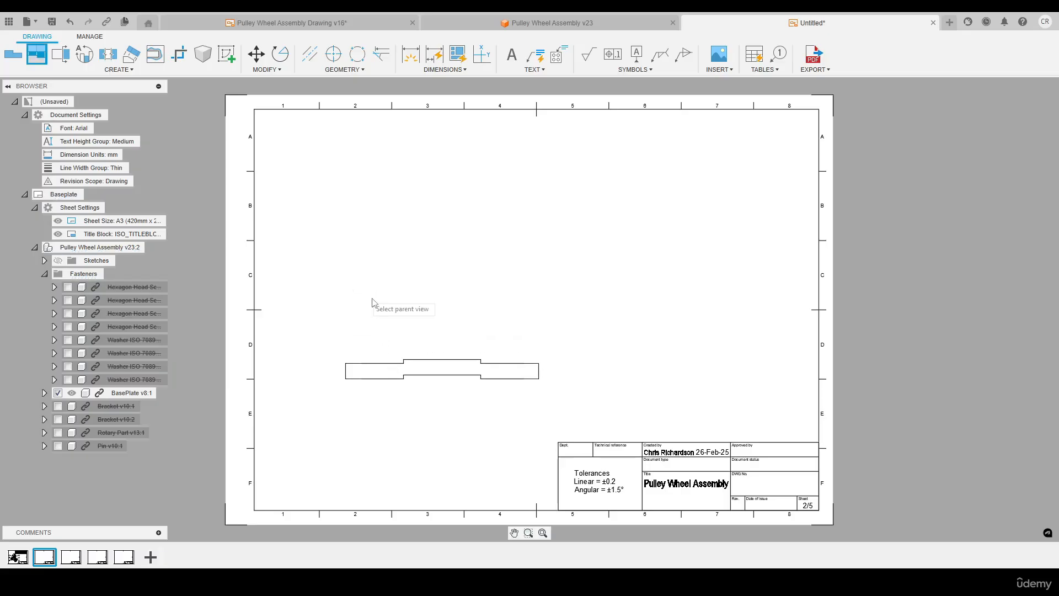
left_click(438, 365)
left_click(438, 202)
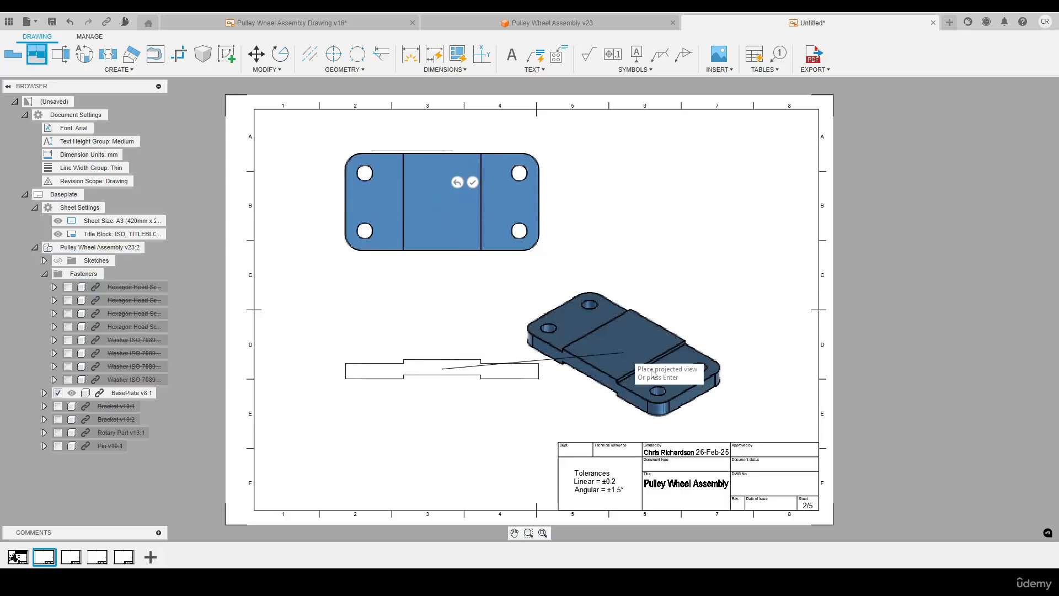
left_click(696, 339)
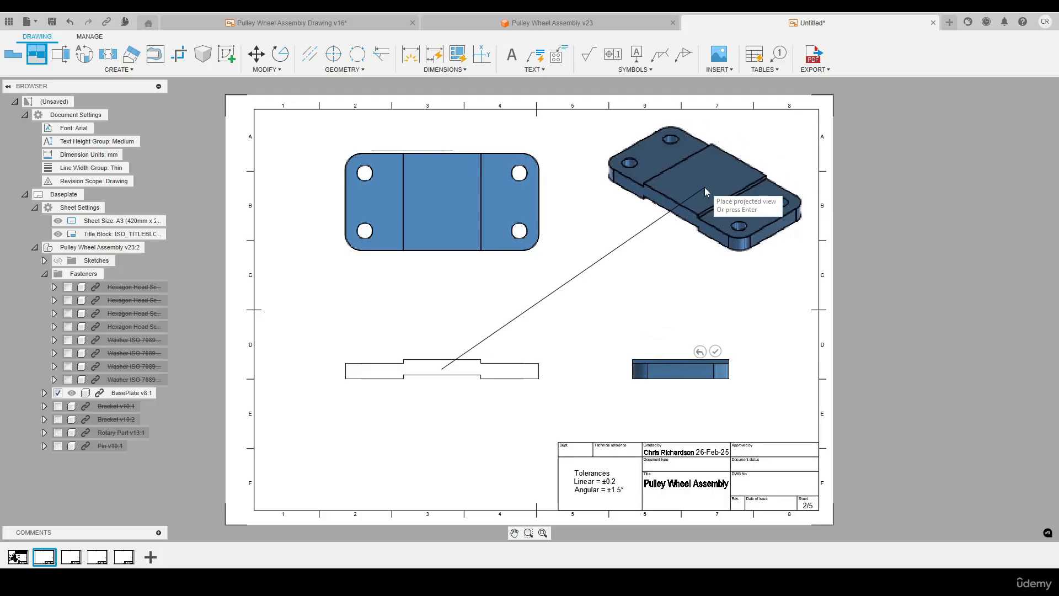
left_click(698, 188)
left_click(726, 166)
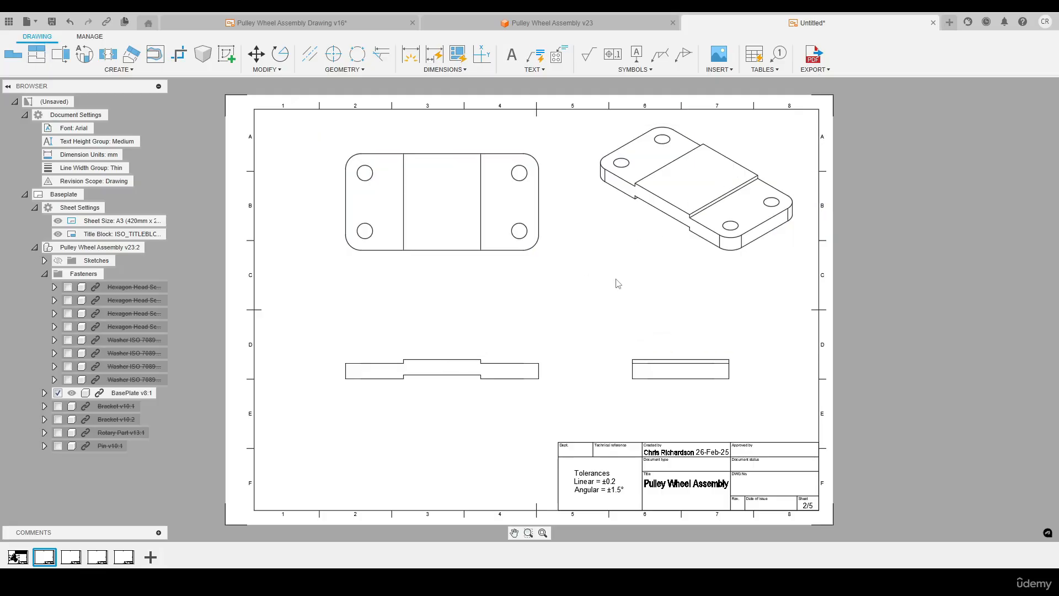
Set the isometric view to a shaded style and the front view to visible and hidden edges
double_click(672, 207)
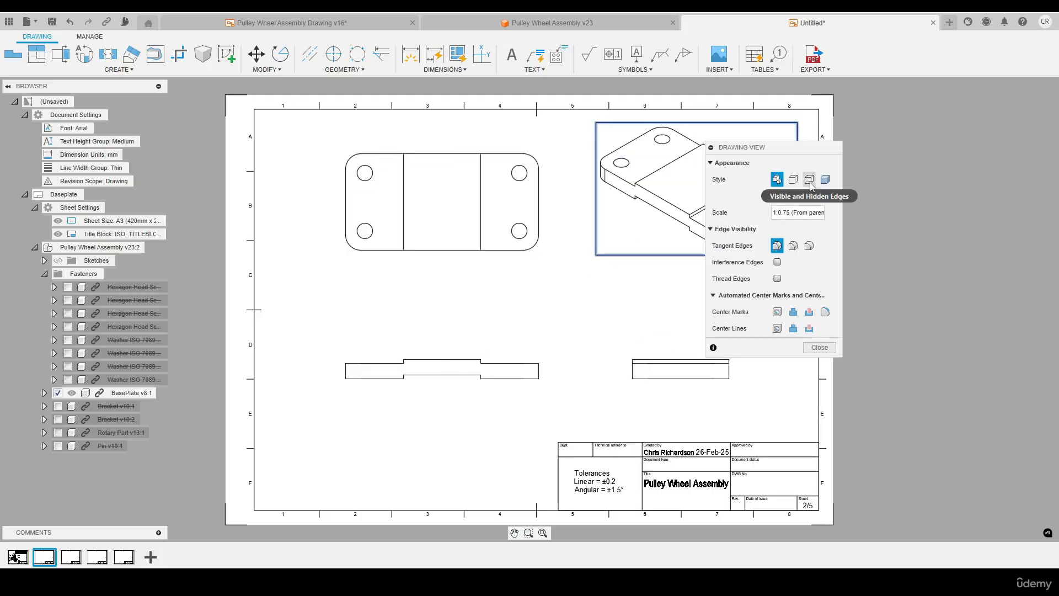
left_click(807, 379)
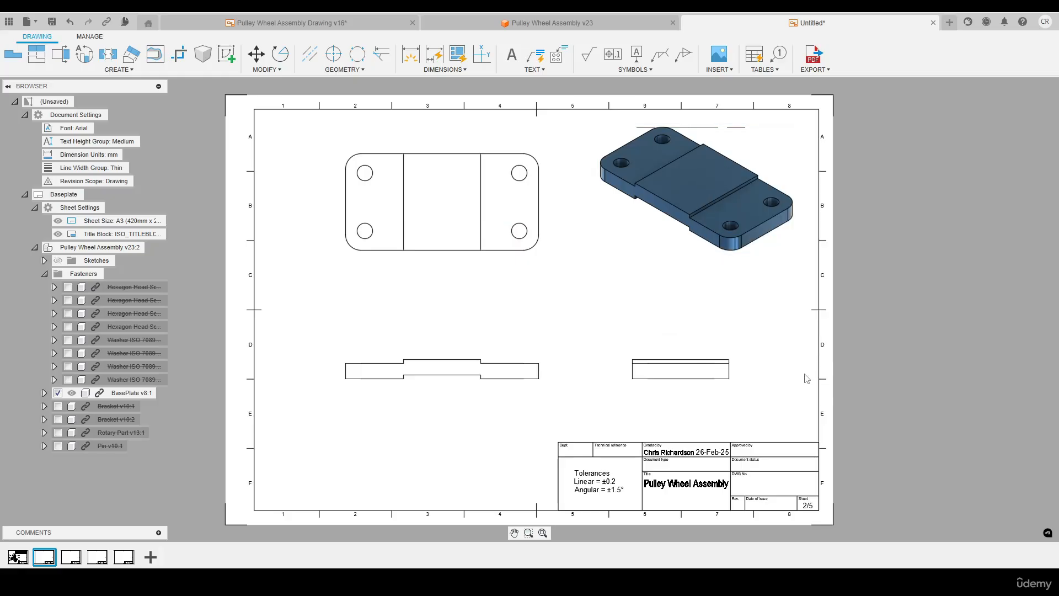
double_click(448, 369)
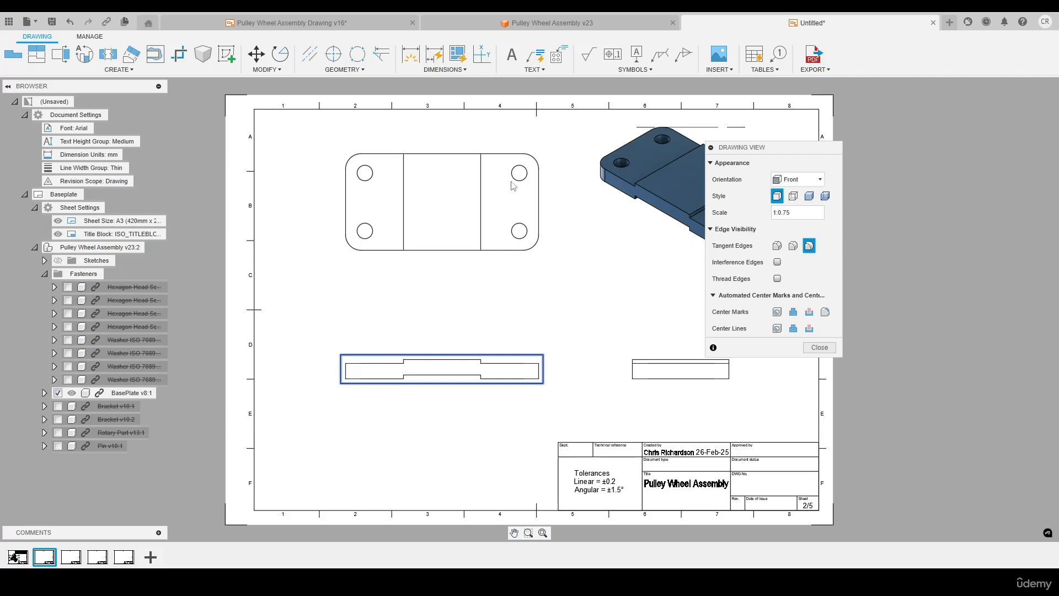
left_click(794, 196)
left_click(820, 347)
Set the side view's style to visible edges only
left_click(654, 374)
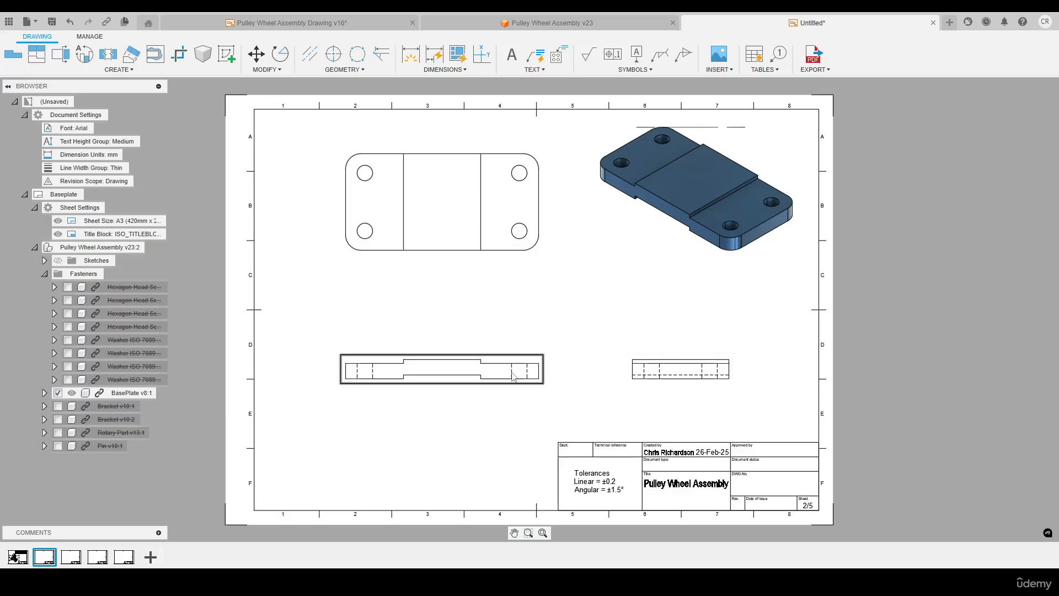
left_click(663, 375)
double_click(663, 375)
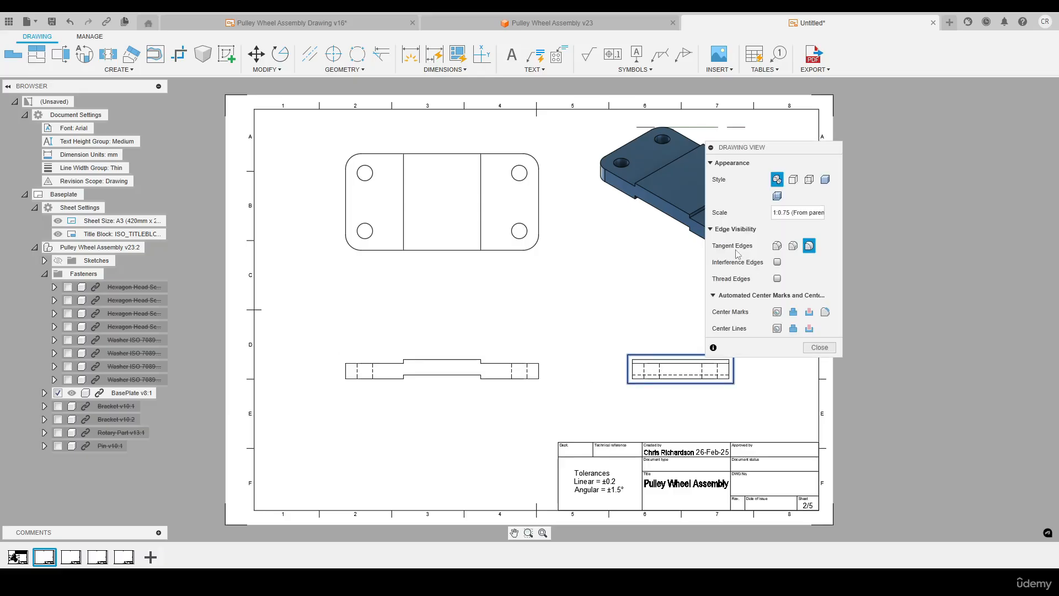
left_click(793, 179)
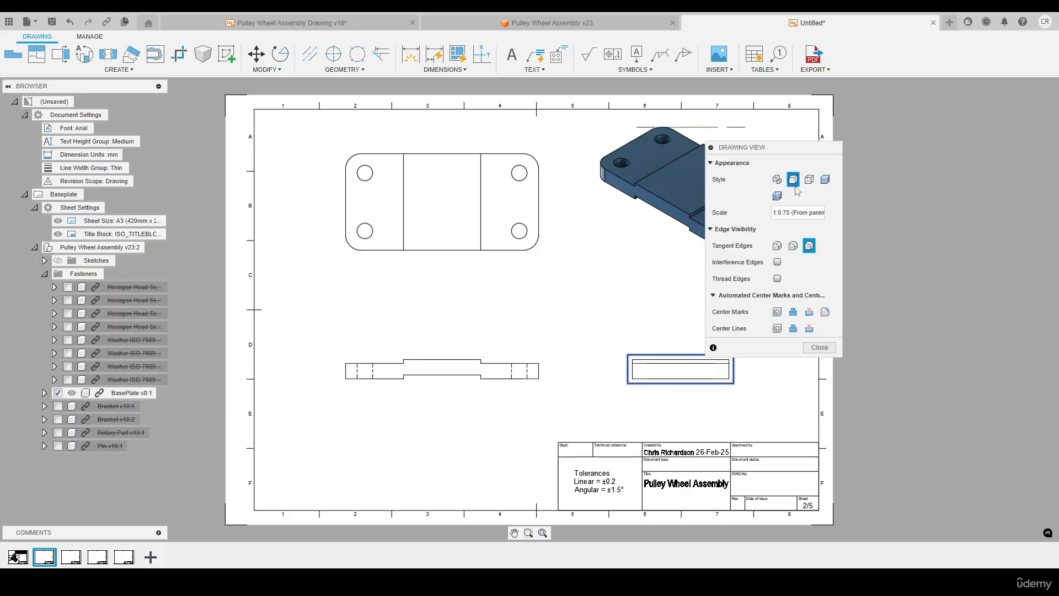
left_click(820, 347)
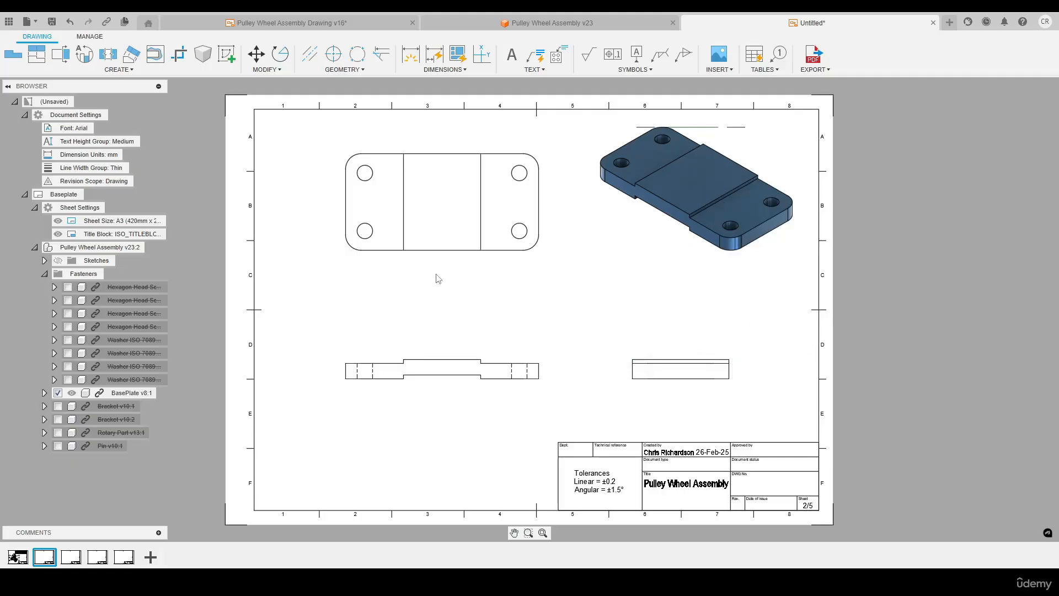
Add the centred text label "Top View" below the baseplate's top view
key("t")
left_click(401, 267)
left_click(490, 290)
type("Top View")
left_click(977, 184)
left_click(1033, 320)
Add the centred text label "Base View" below the baseplate's front view
key("t")
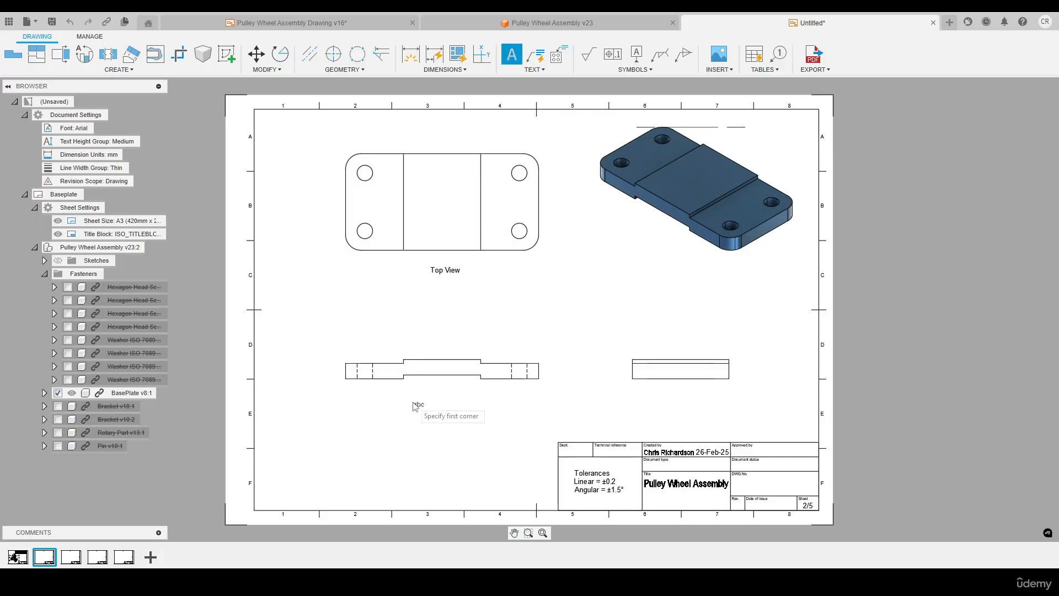
left_click(413, 402)
left_click(478, 422)
type("Base View")
left_click(977, 185)
left_click(1034, 319)
Add the centred text label "Side View" below the baseplate's side view
left_click(657, 387)
left_click(710, 406)
type("Side V")
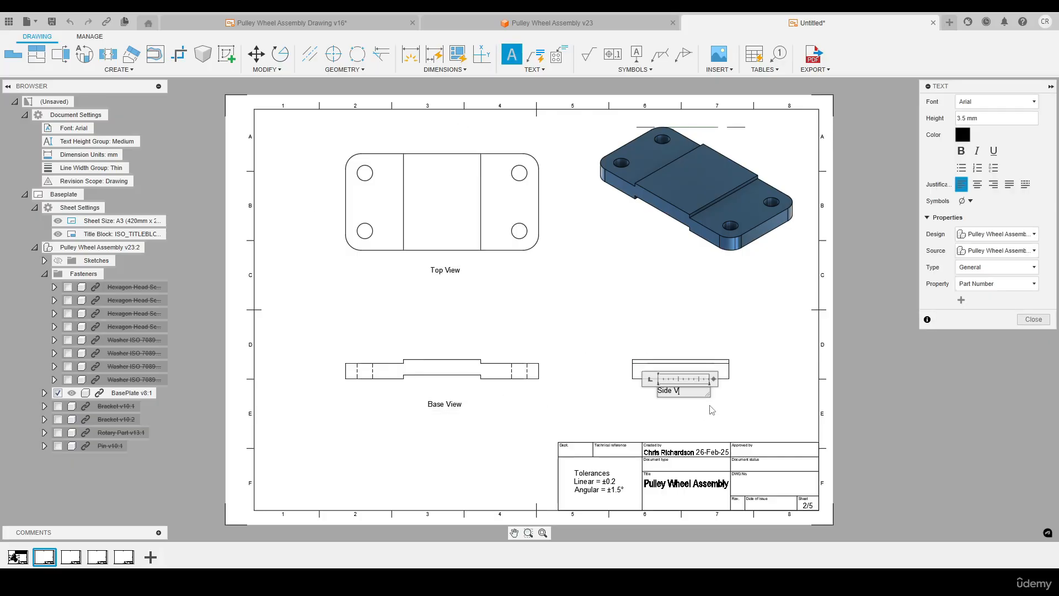
type("iew")
left_click(978, 184)
left_click(1033, 319)
Add the centred text label "ISO View" beside the lower edge of the isometric view
key("t")
left_click(611, 221)
left_click(672, 240)
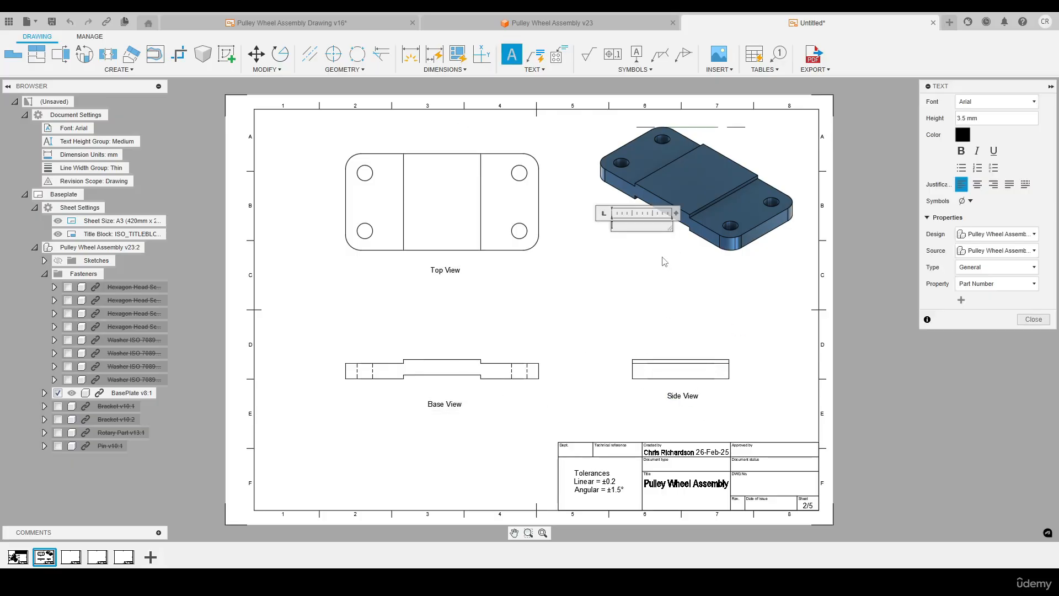
type("ISO View")
left_click(977, 184)
left_click(1033, 319)
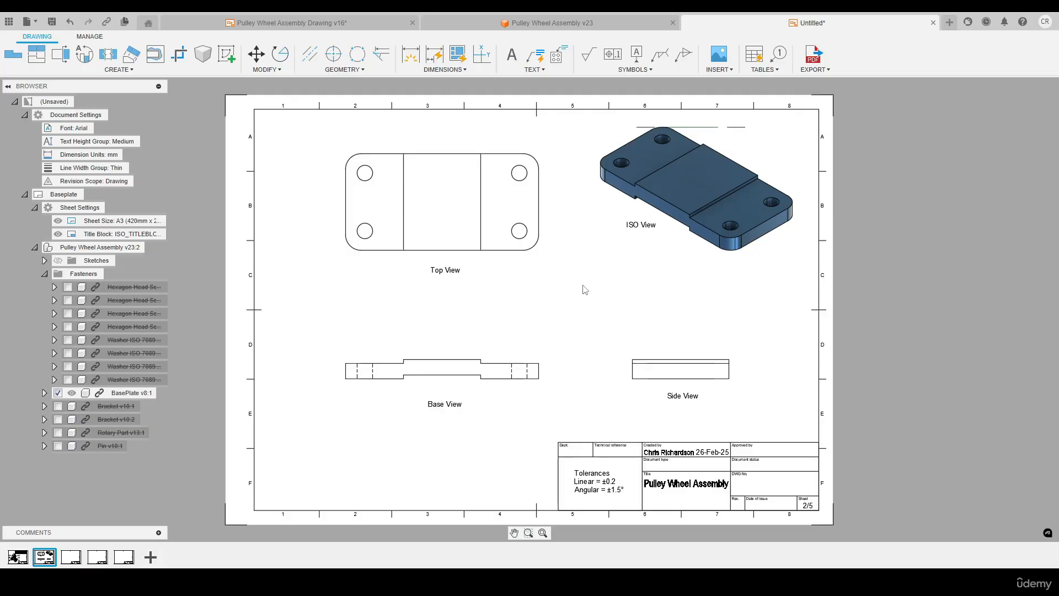
Dimension the baseplate's overall thickness in the side view, placing the dimension to its right
key("d")
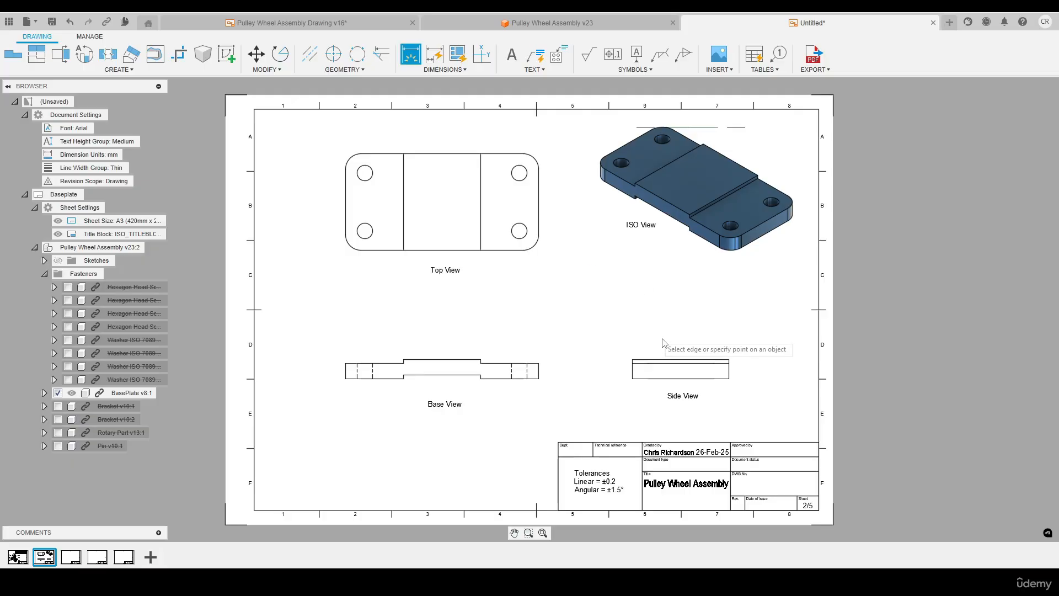
left_click(729, 378)
left_click(729, 358)
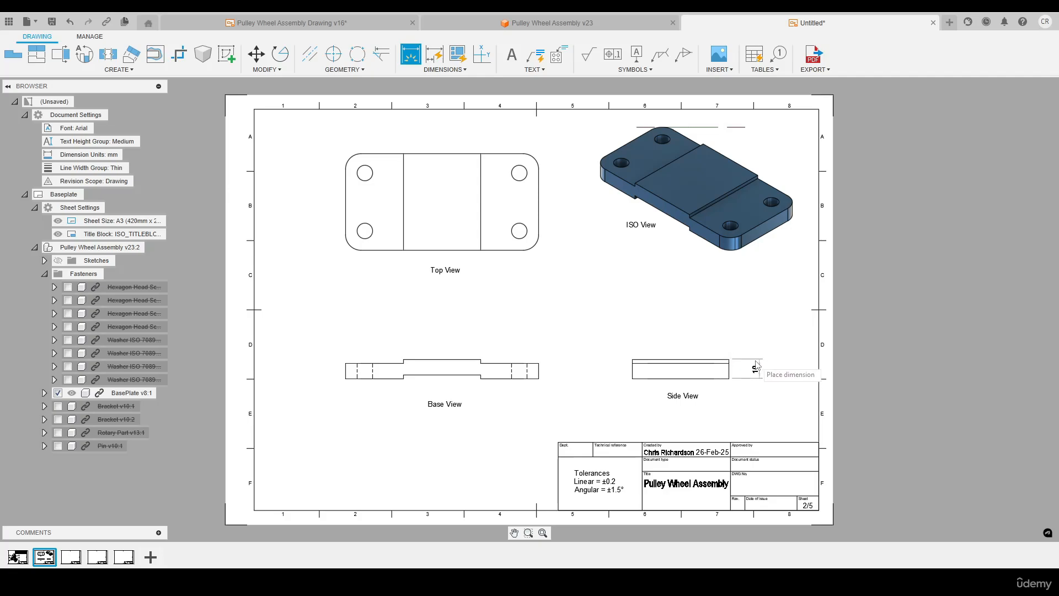
left_click(759, 365)
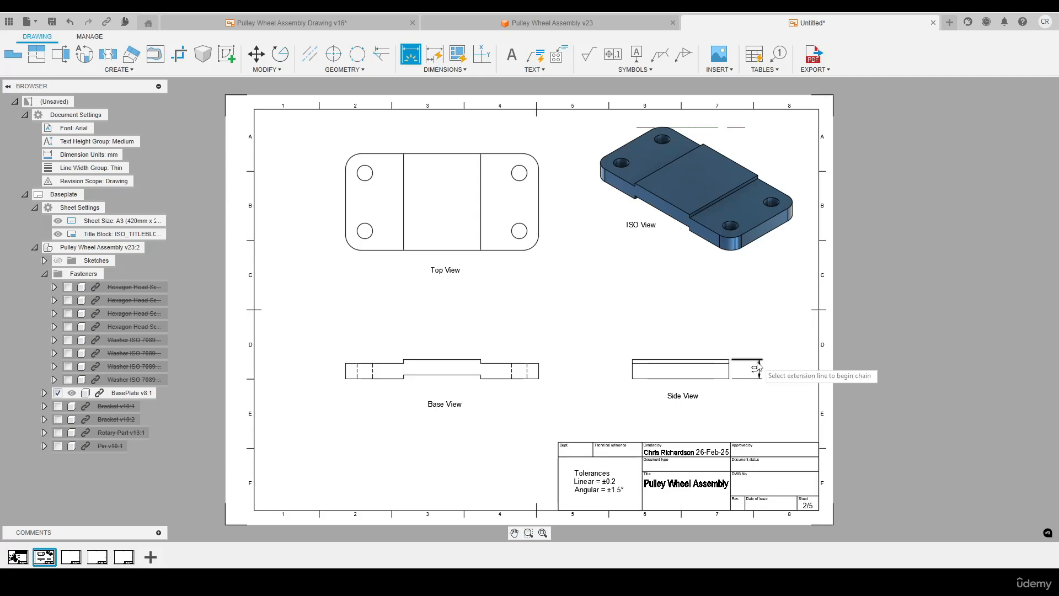
Dimension the depth of the underside recess at its right-hand step in the base view
scroll(387, 387, "up", 2)
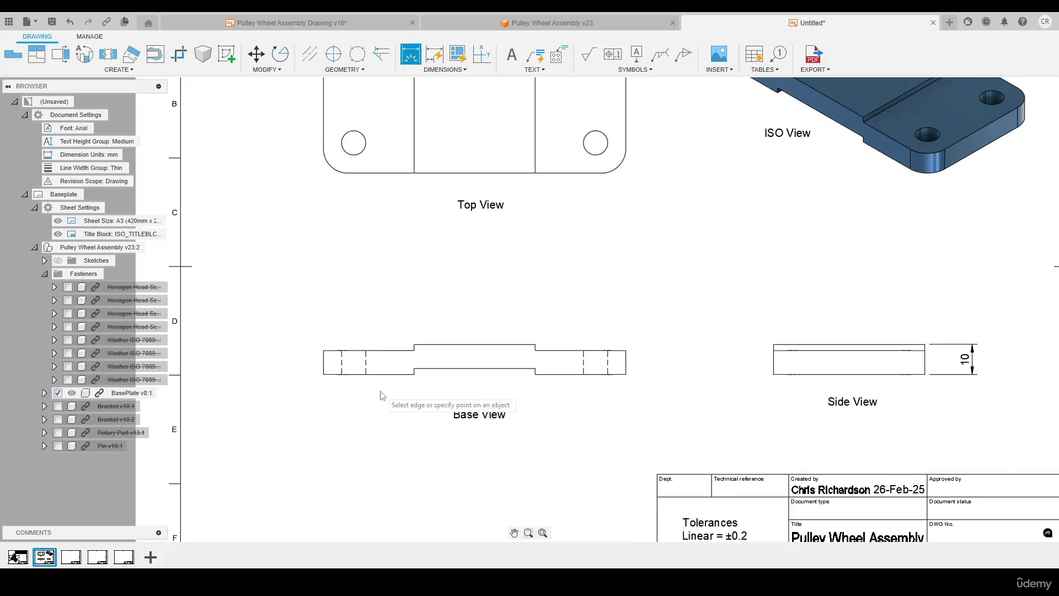
left_click(534, 374)
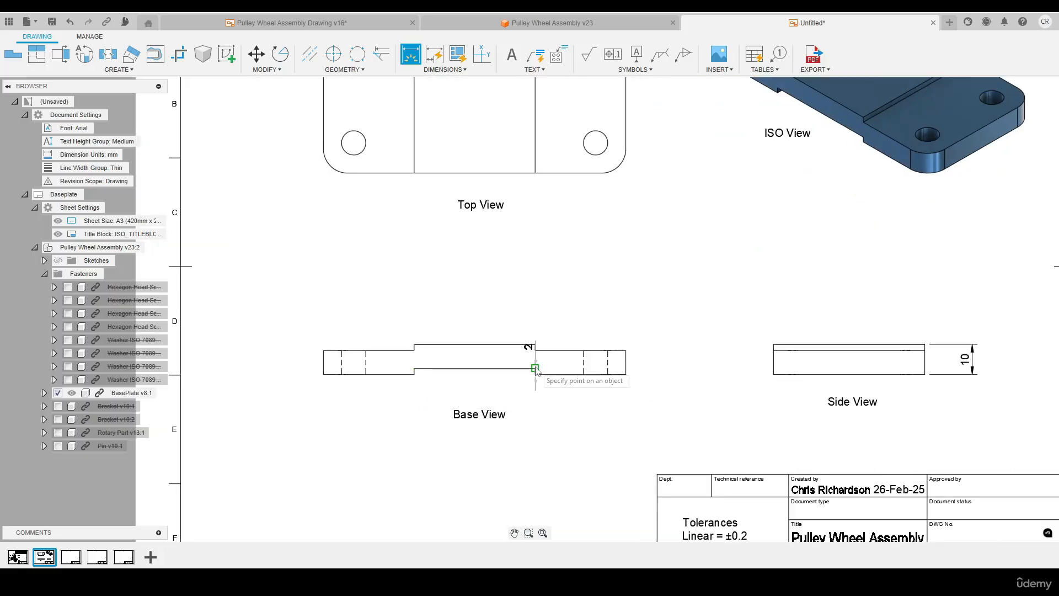
left_click(534, 368)
left_click(498, 371)
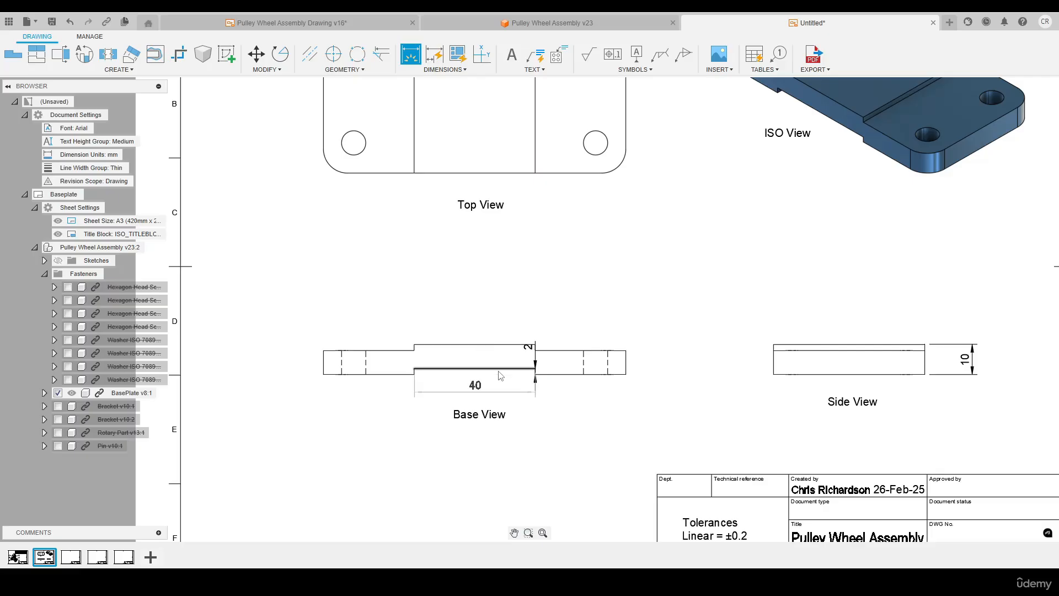
right_click(495, 298)
left_click(528, 297)
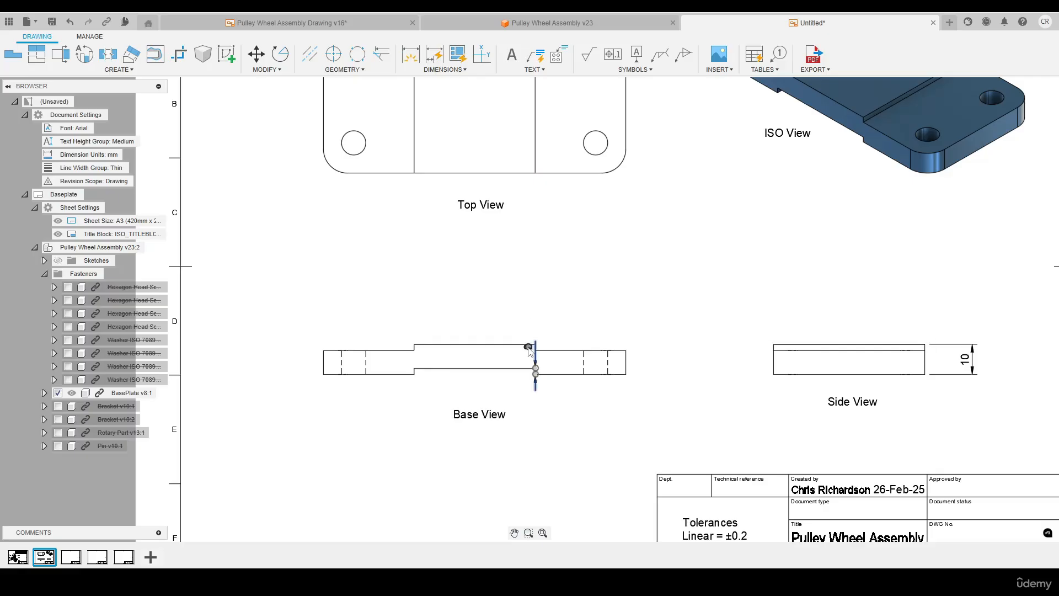
Reposition the recess-depth dimension and Base View label lower, and dimension the raised section's height on the base view's left side
left_click_drag(528, 348, 505, 436)
key("d")
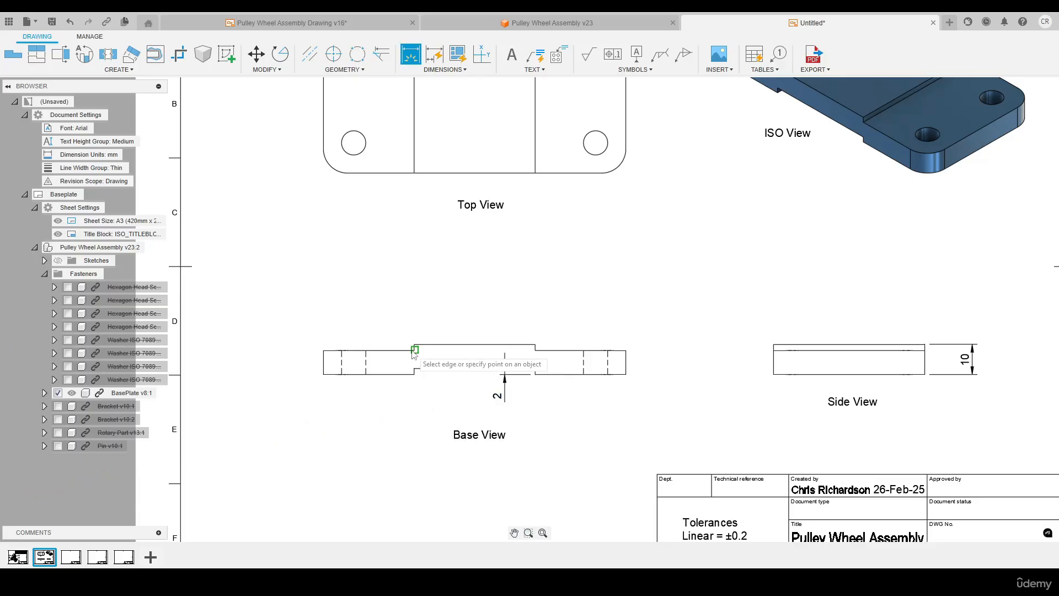
left_click(415, 344)
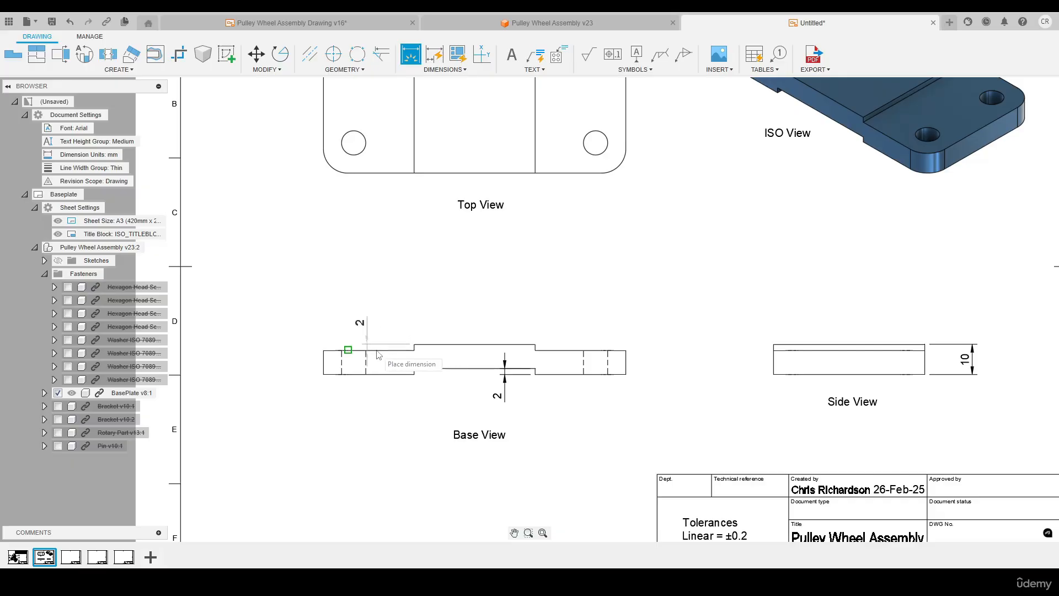
left_click(342, 350)
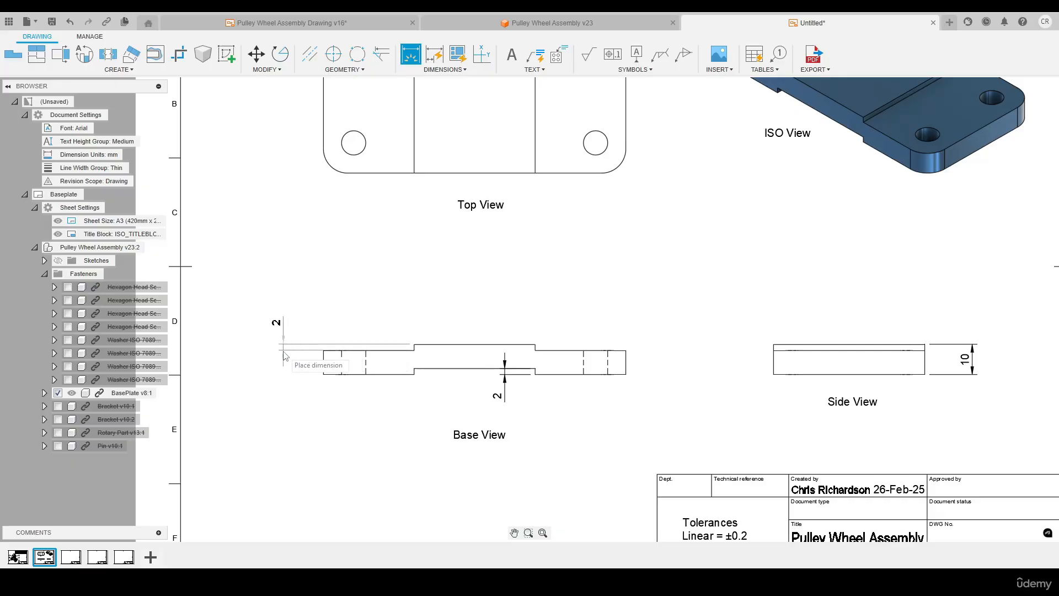
left_click(283, 356)
right_click(491, 279)
left_click(521, 279)
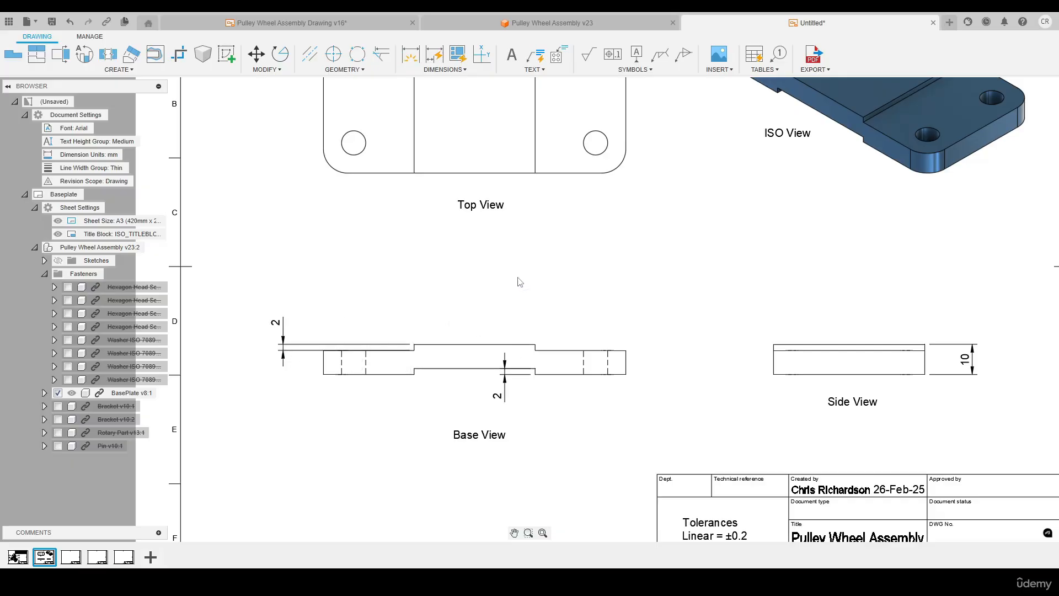
Turn on automated center marks for the holes in the baseplate's top view
middle_click(501, 289)
middle_click(501, 289)
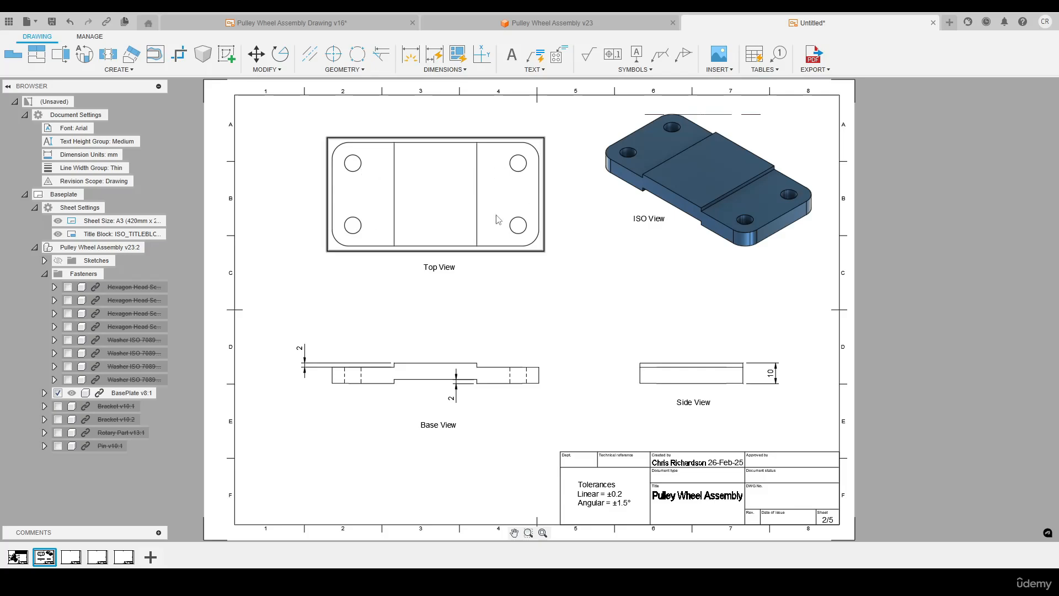
double_click(479, 190)
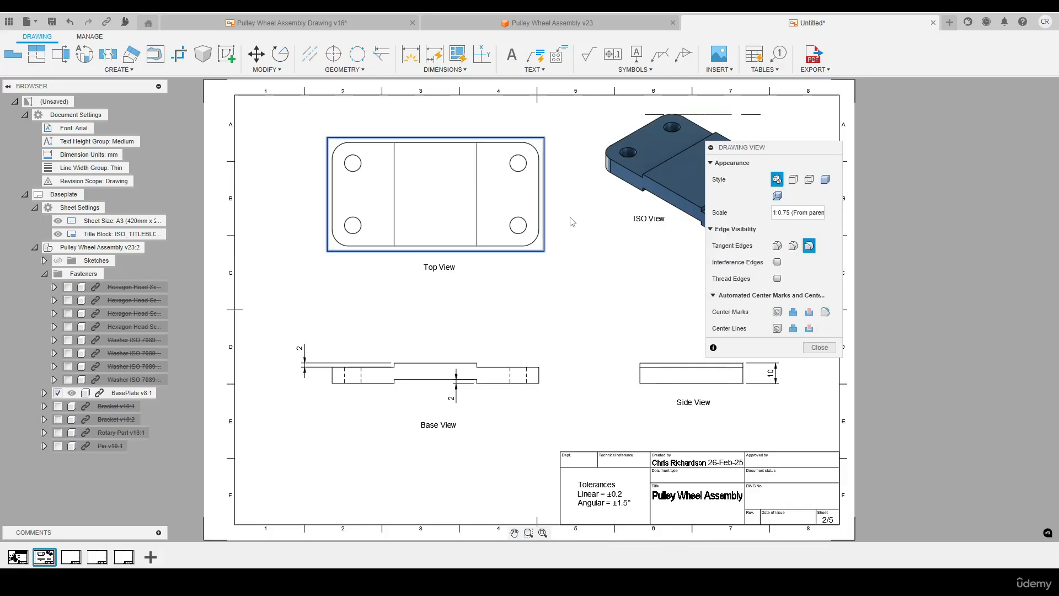
left_click(777, 313)
left_click(811, 348)
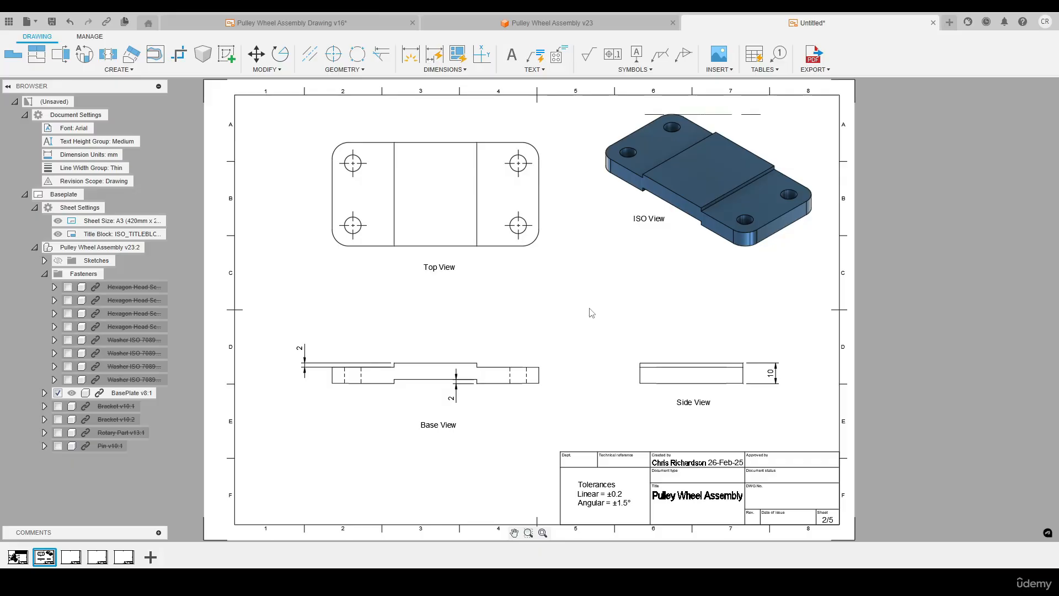
Dimension the baseplate's overall width on the left of the top view and its overall length above the view
key("d")
left_click(349, 143)
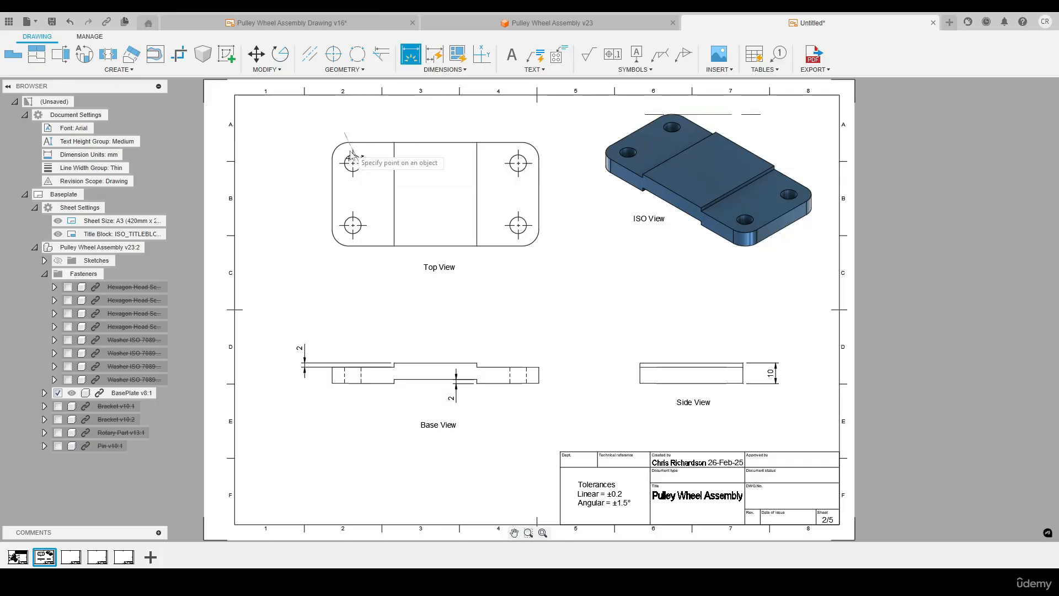
left_click(349, 246)
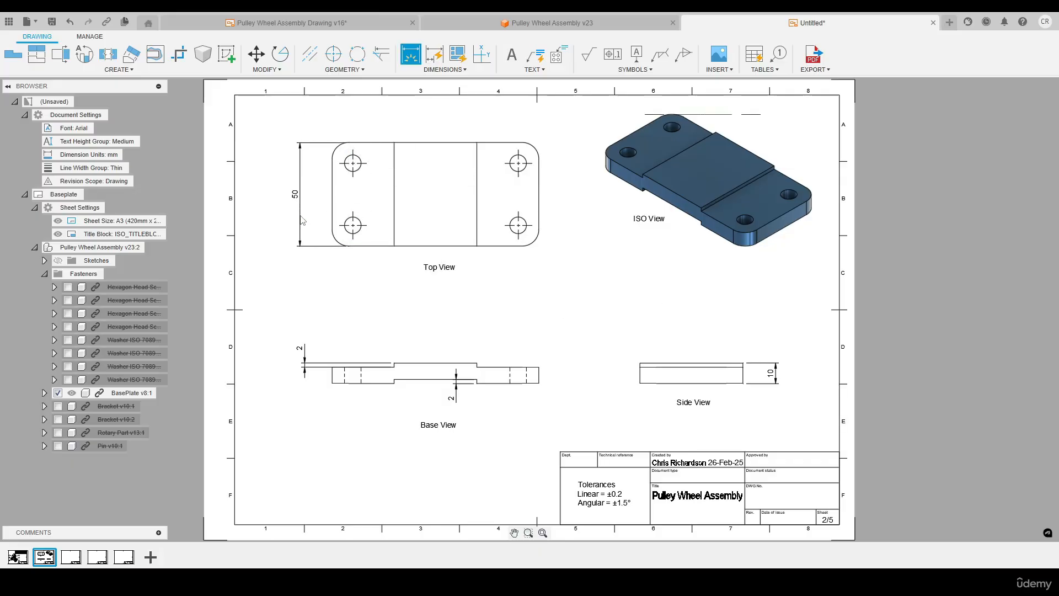
left_click(295, 202)
left_click(333, 160)
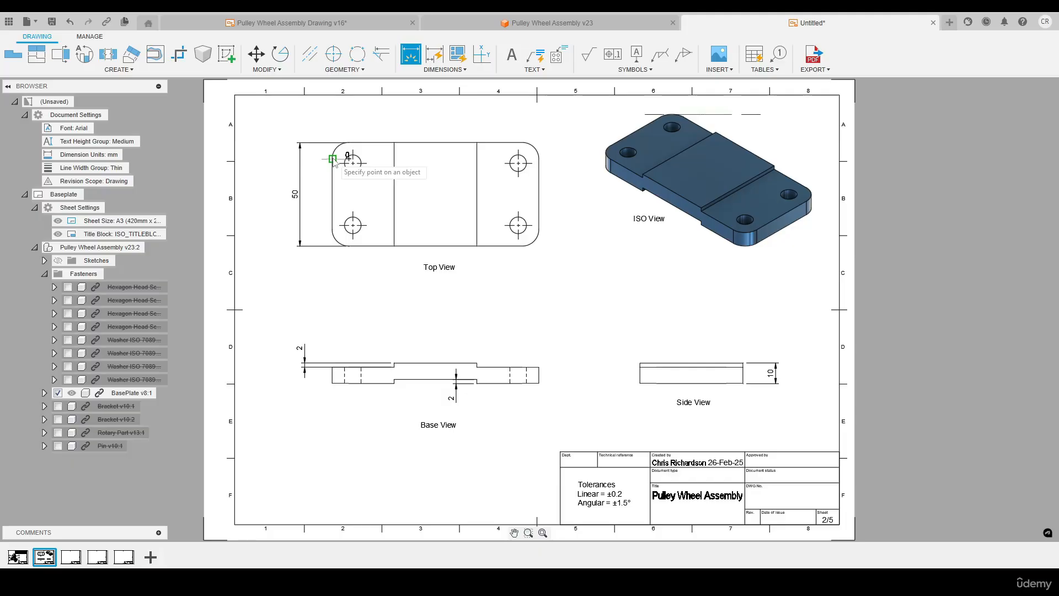
left_click(539, 160)
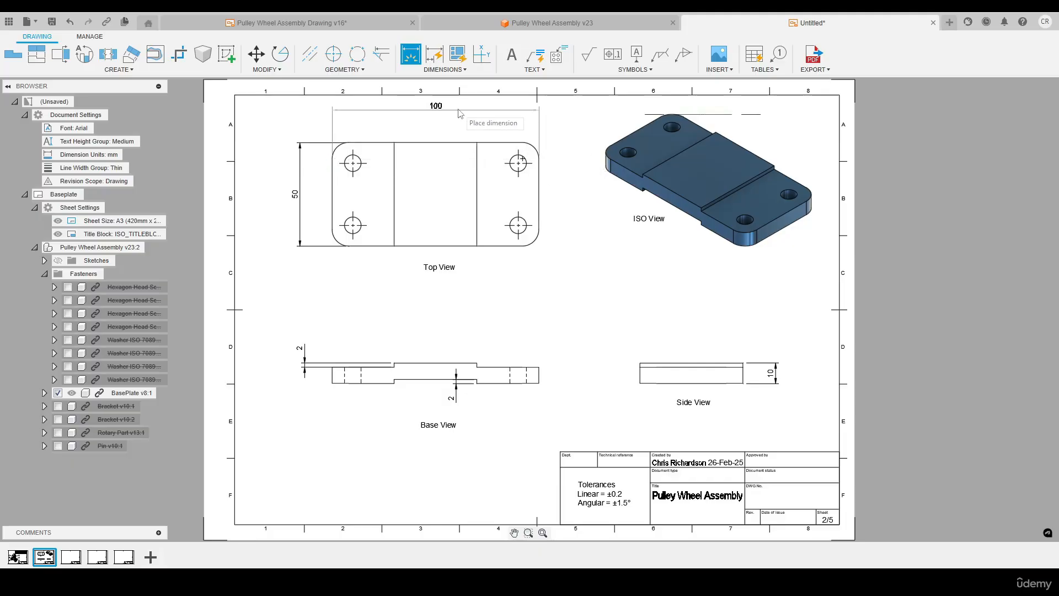
left_click(460, 113)
key("Escape")
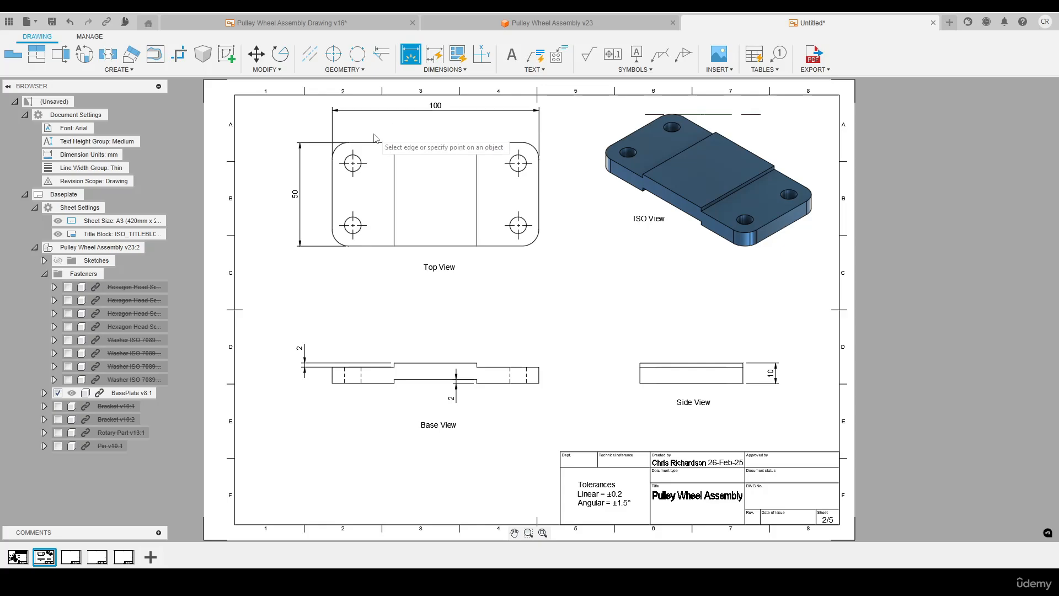
Dimension the horizontal distance from the top view's left edge to the upper-left hole's centre, placing it above the view
left_click(353, 163)
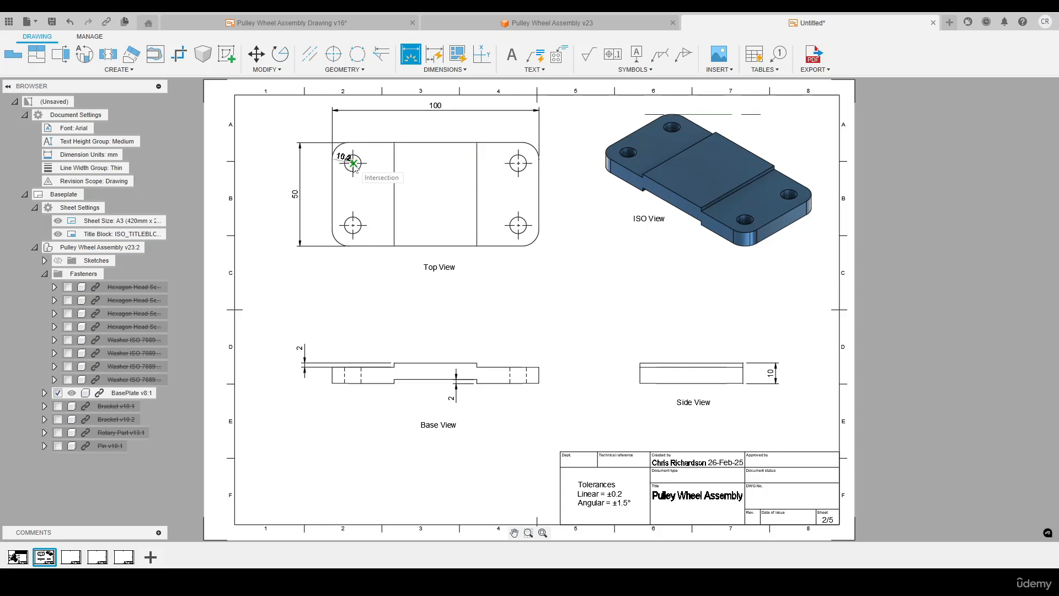
scroll(353, 166, "up", 2)
scroll(353, 166, "up", 2)
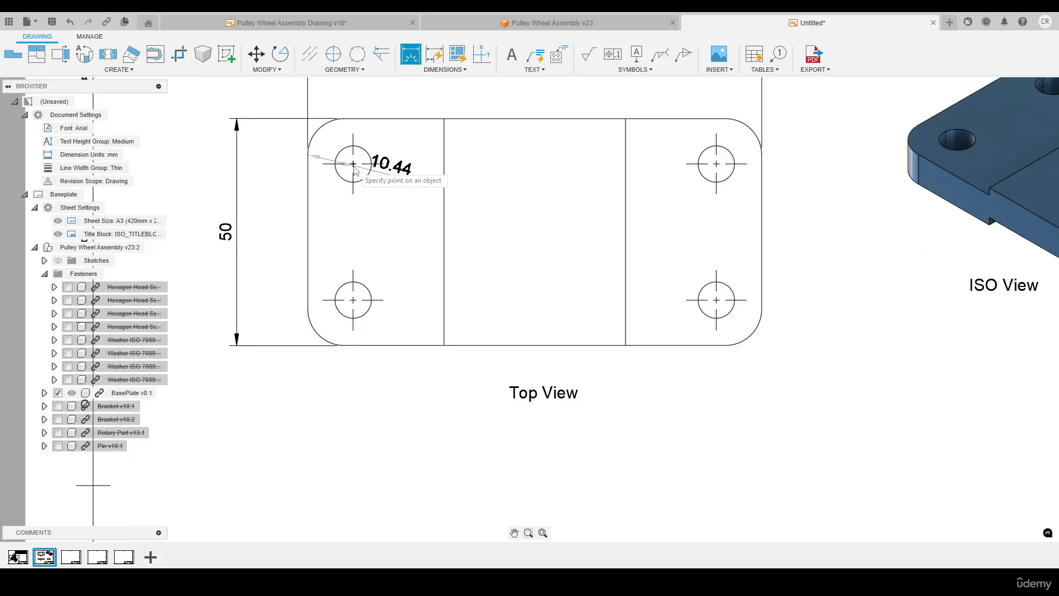
scroll(355, 193, "down", 4)
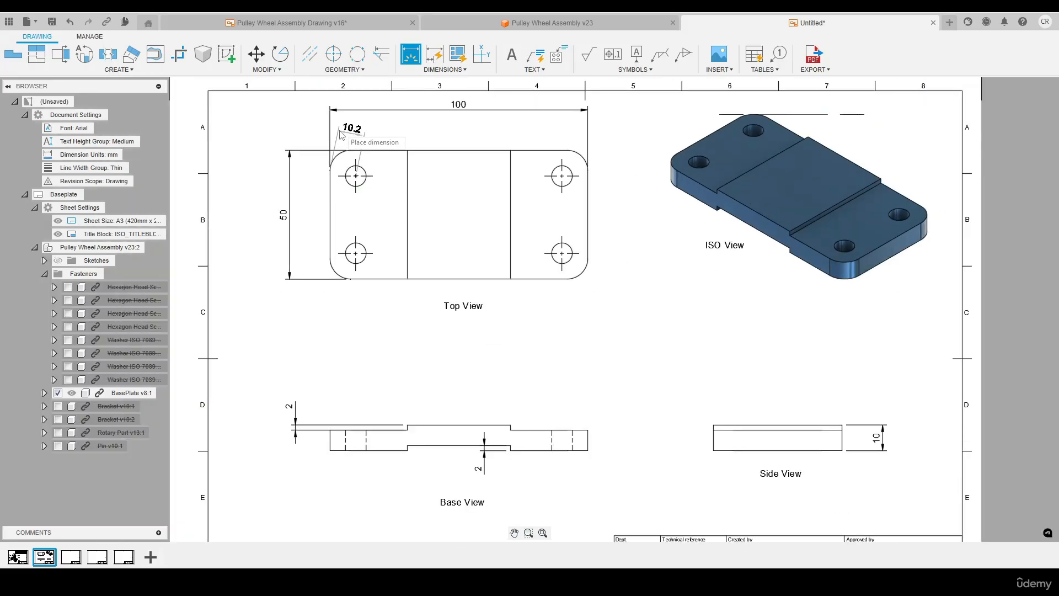
left_click(333, 140)
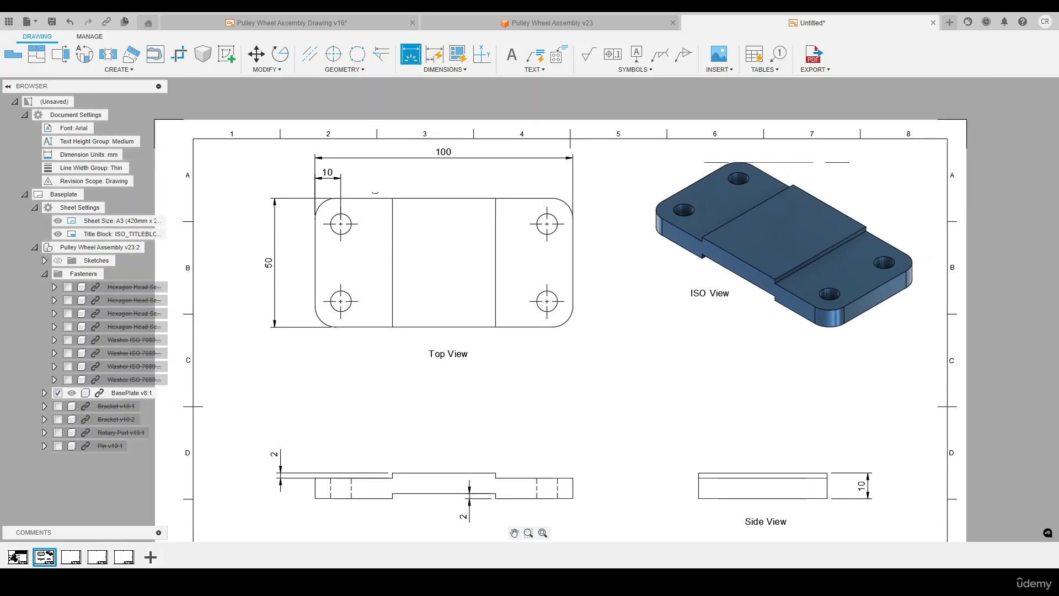
Dimension the distances from the top view's left edge to both step lines, placing the two dimensions above the view
middle_click_drag(331, 171, 316, 219)
left_click(316, 219)
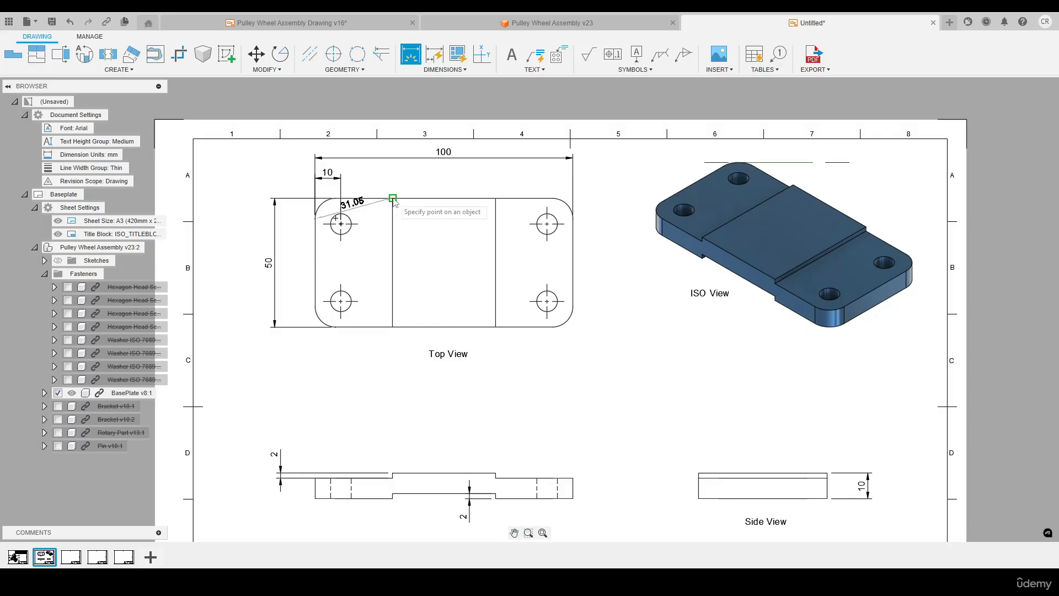
left_click(392, 199)
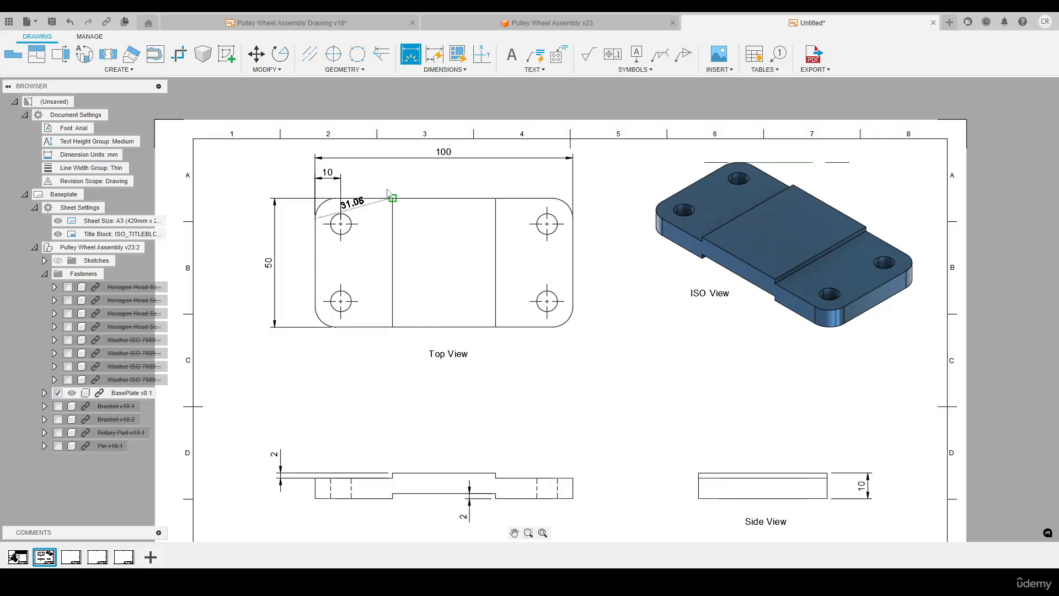
left_click(382, 159)
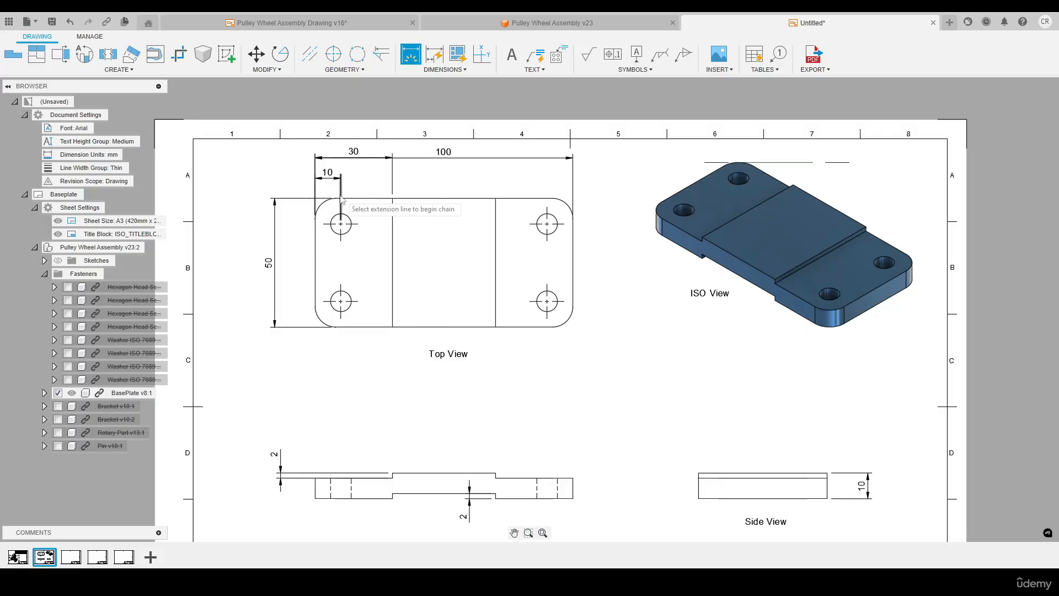
left_click(317, 218)
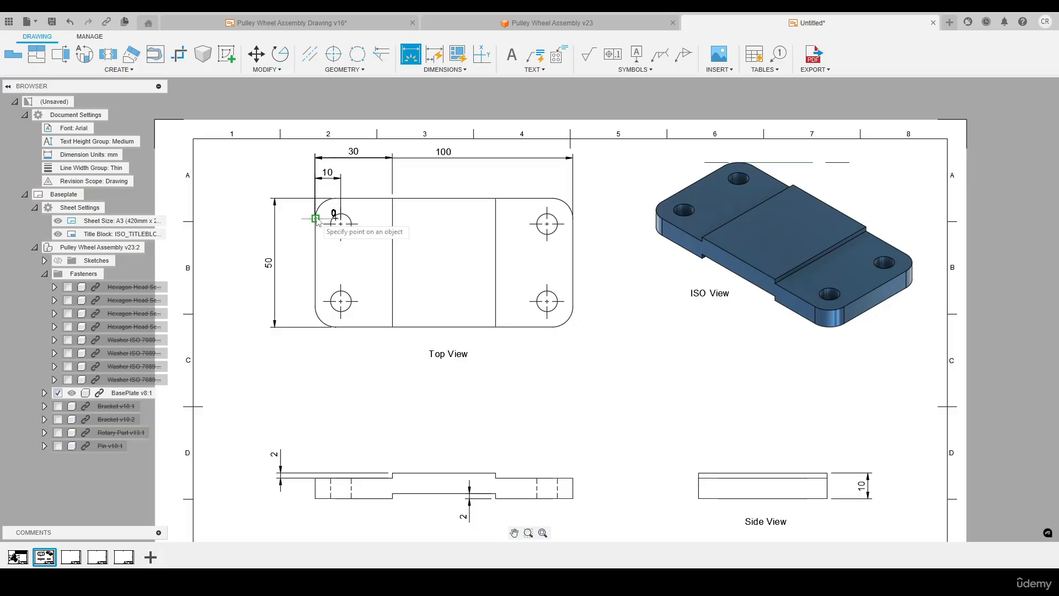
left_click(496, 199)
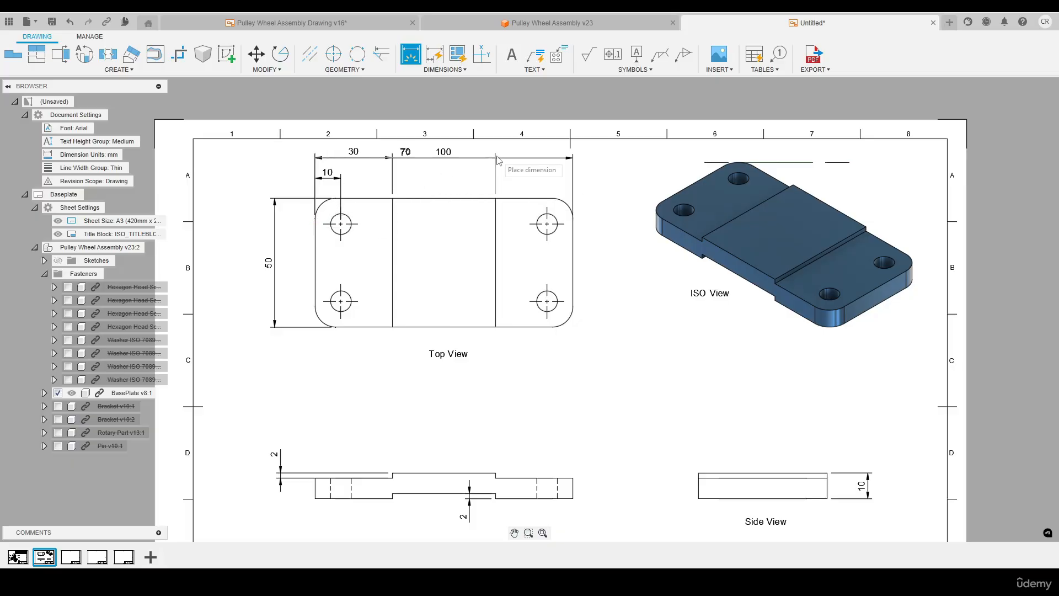
left_click(485, 136)
key("Escape")
Move the overall length dimension above the other horizontal ones, and shift the top view down to fit them inside the border
left_click(445, 158)
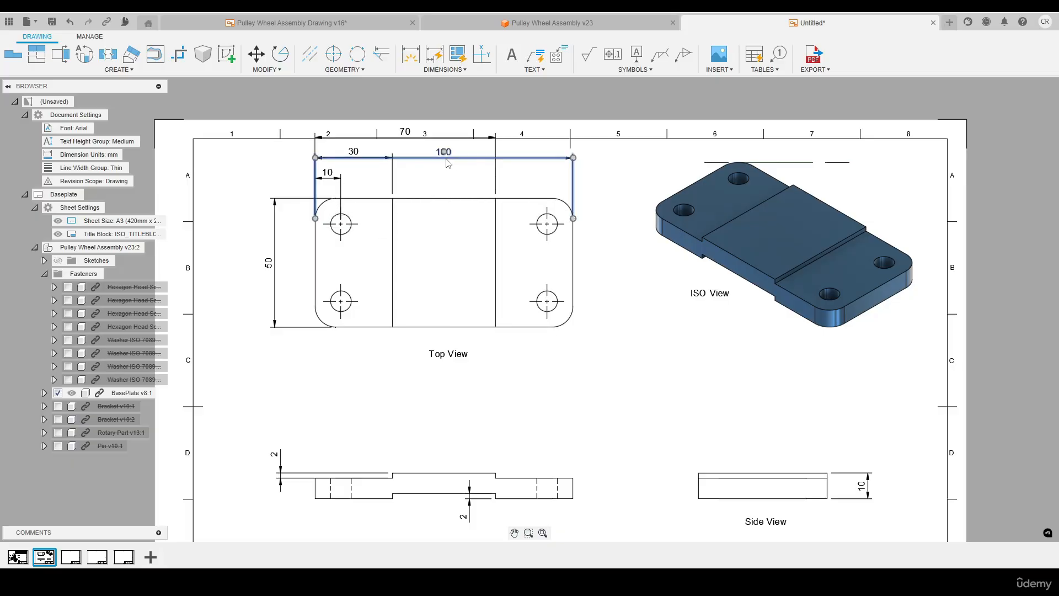
left_click_drag(444, 152, 443, 113)
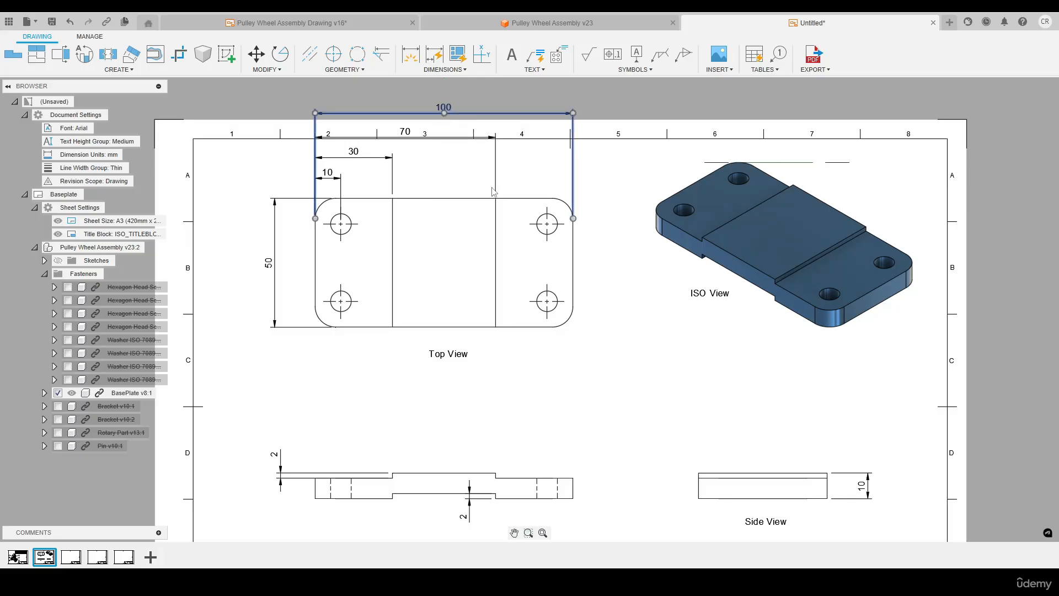
key("Escape")
left_click_drag(457, 260, 448, 381)
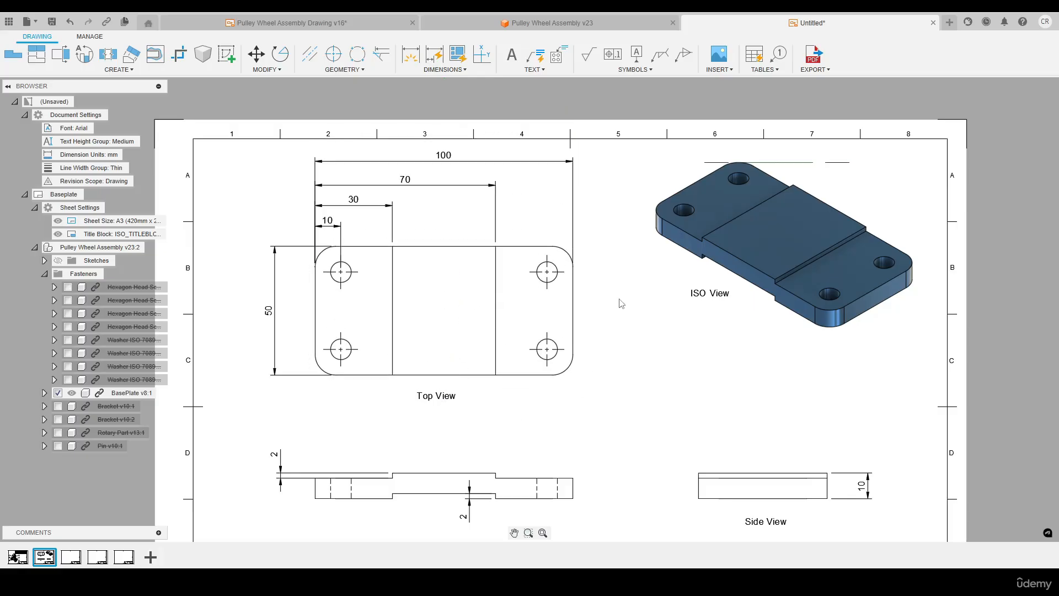
Dimension the vertical distance from the top view's upper edge to the upper-left hole's centre, placing it left of the view
key("d")
left_click(341, 271)
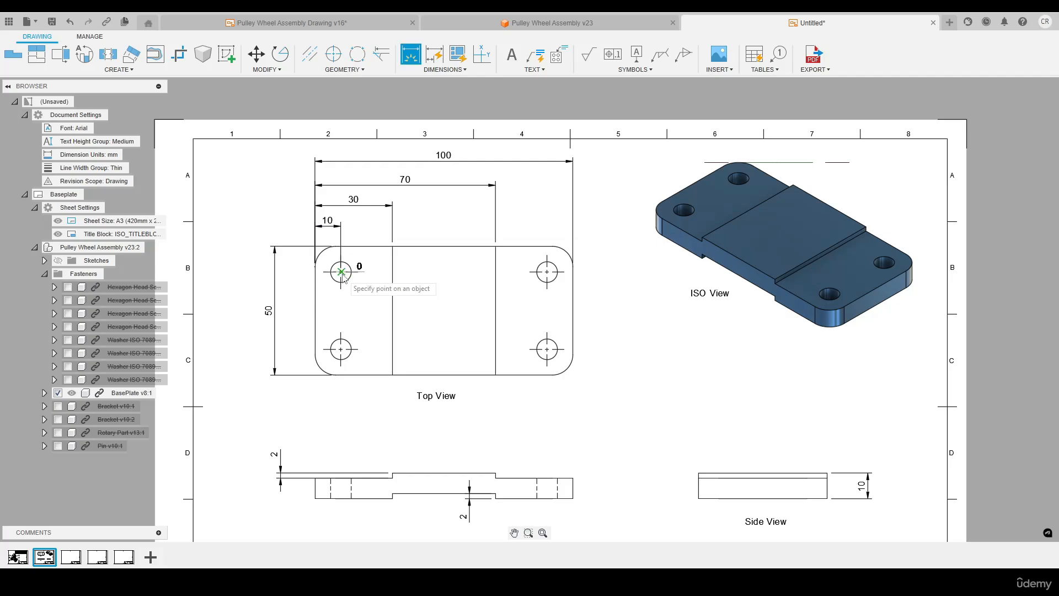
left_click(336, 246)
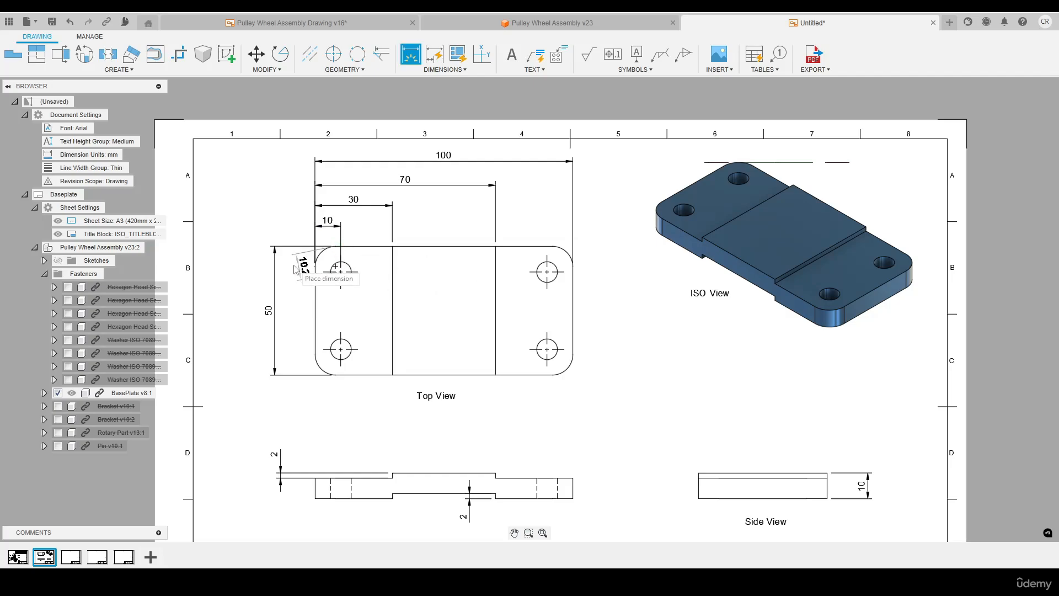
left_click(297, 260)
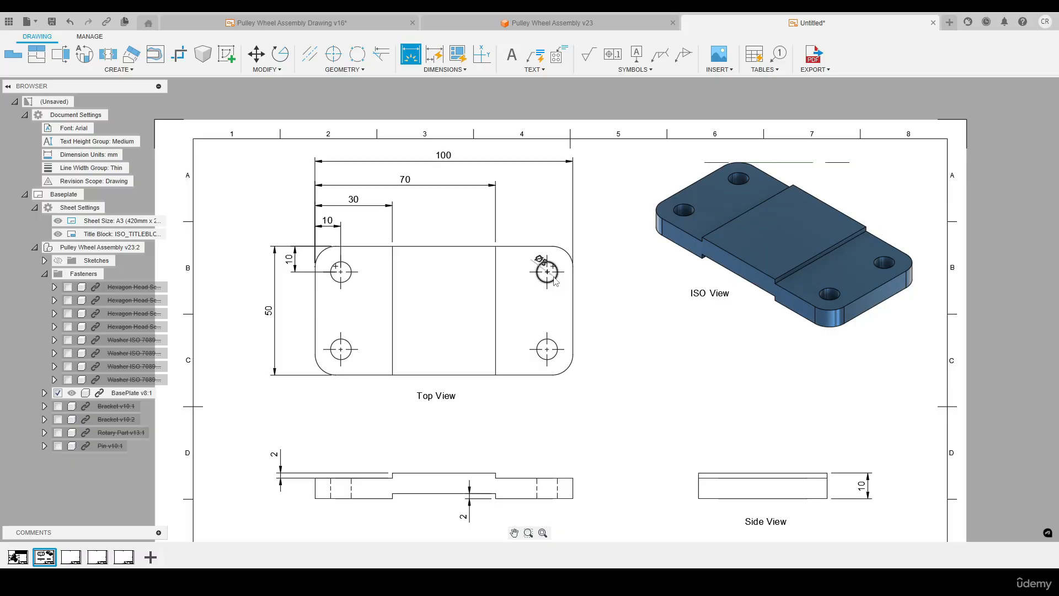
key("Escape")
Add a hole and thread note to the upper-right hole in the top view, placing its text to the lower right
key("n")
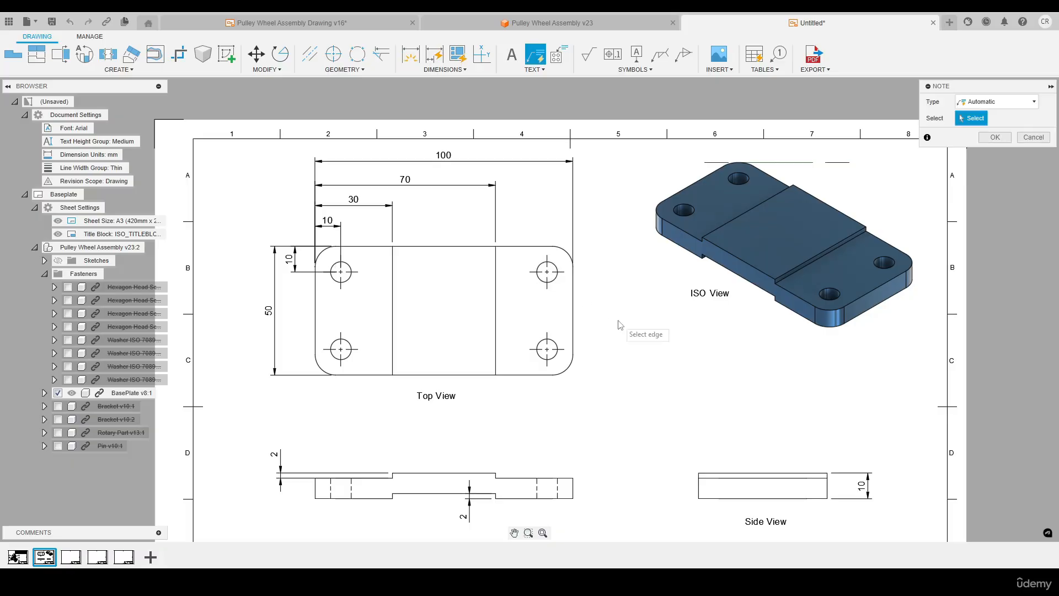
left_click(554, 282)
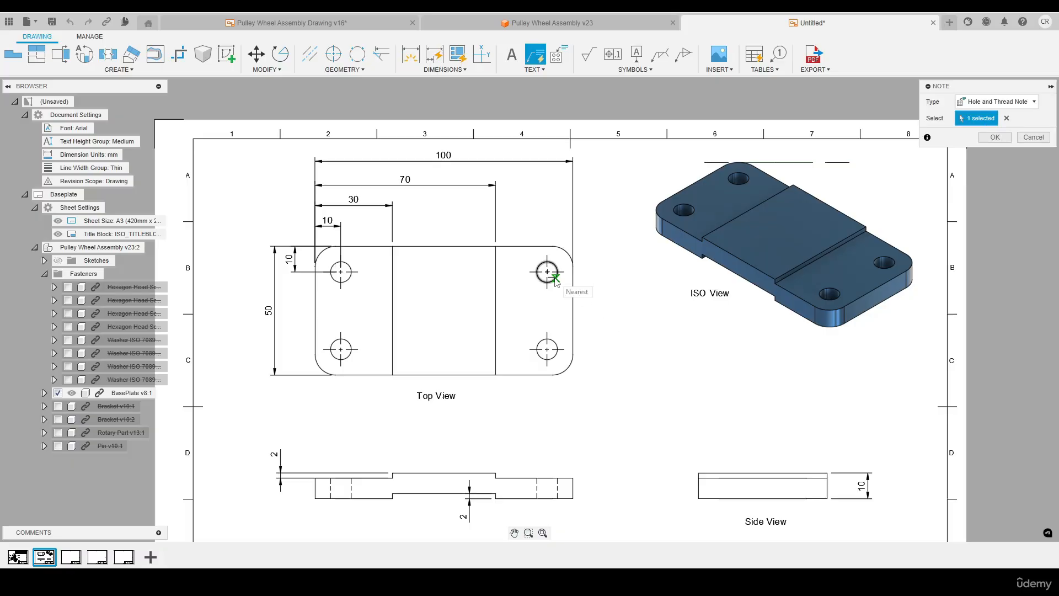
left_click(591, 305)
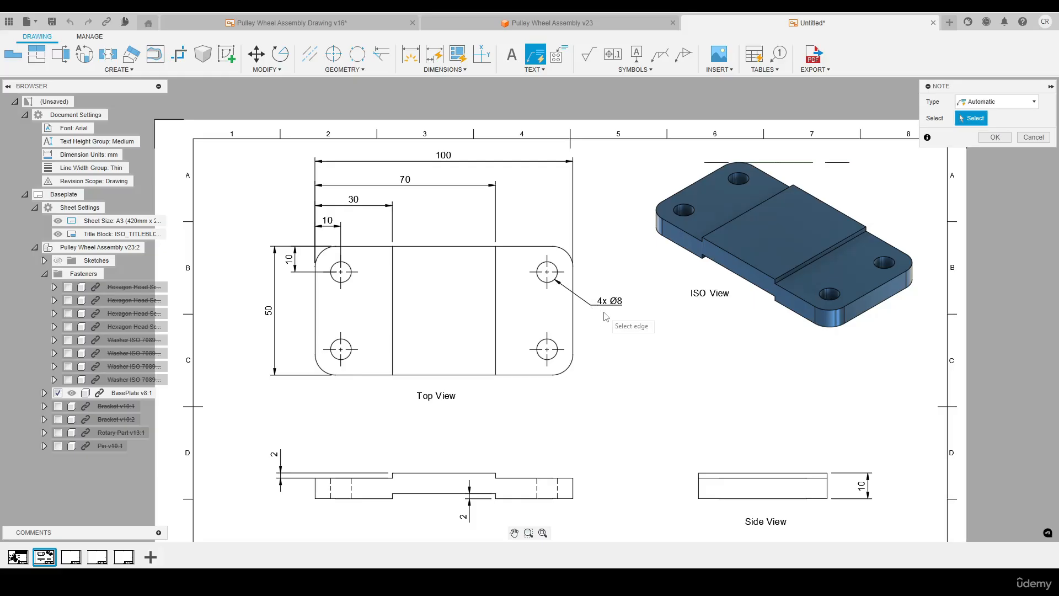
left_click(995, 137)
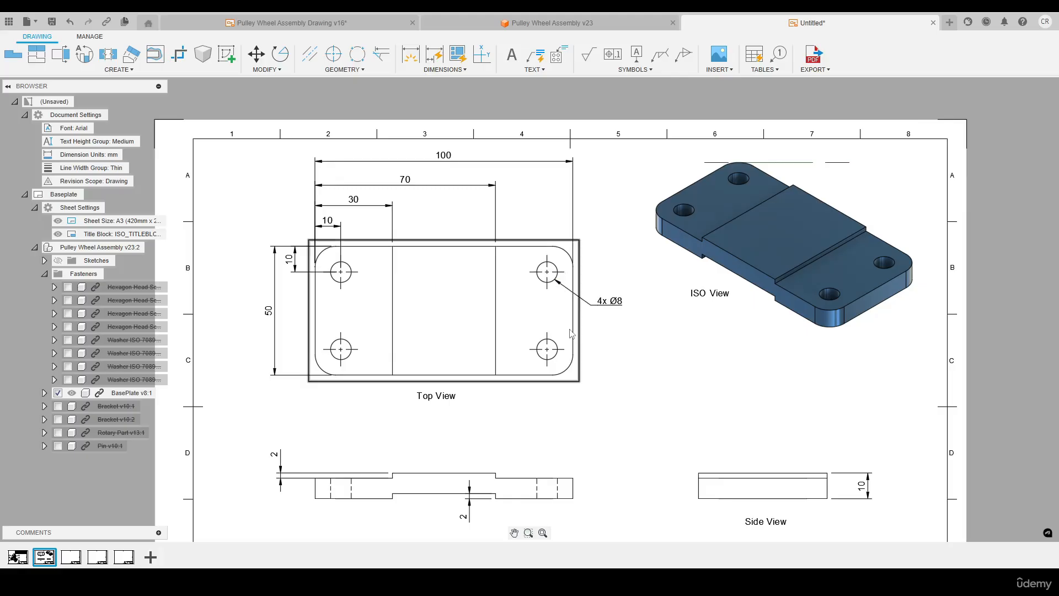
Dimension the radius of the baseplate's lower-right rounded corner in the top view, placing it to the right
key("d")
left_click(572, 371)
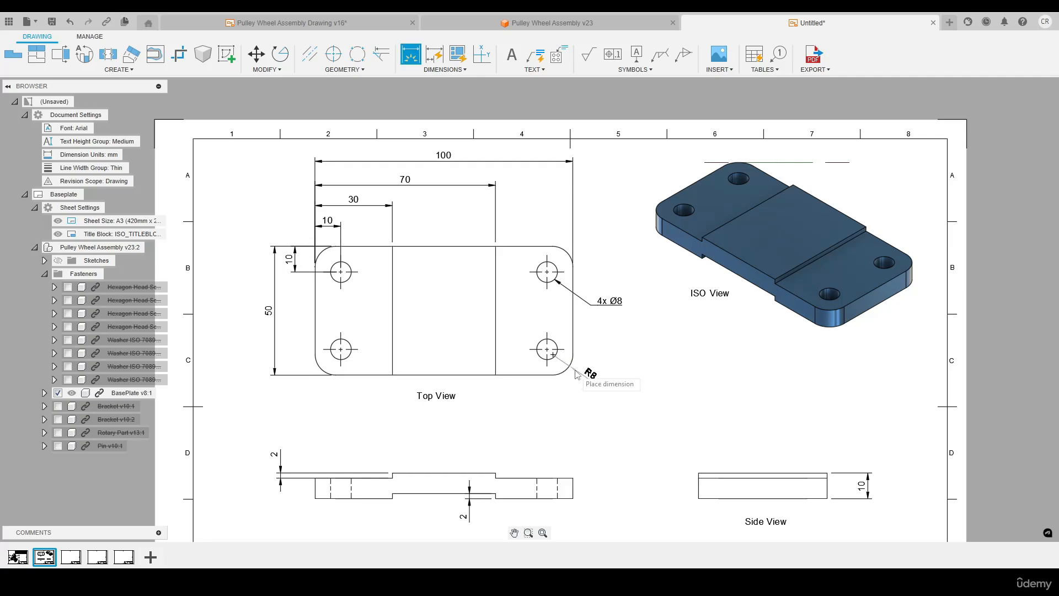
left_click(607, 377)
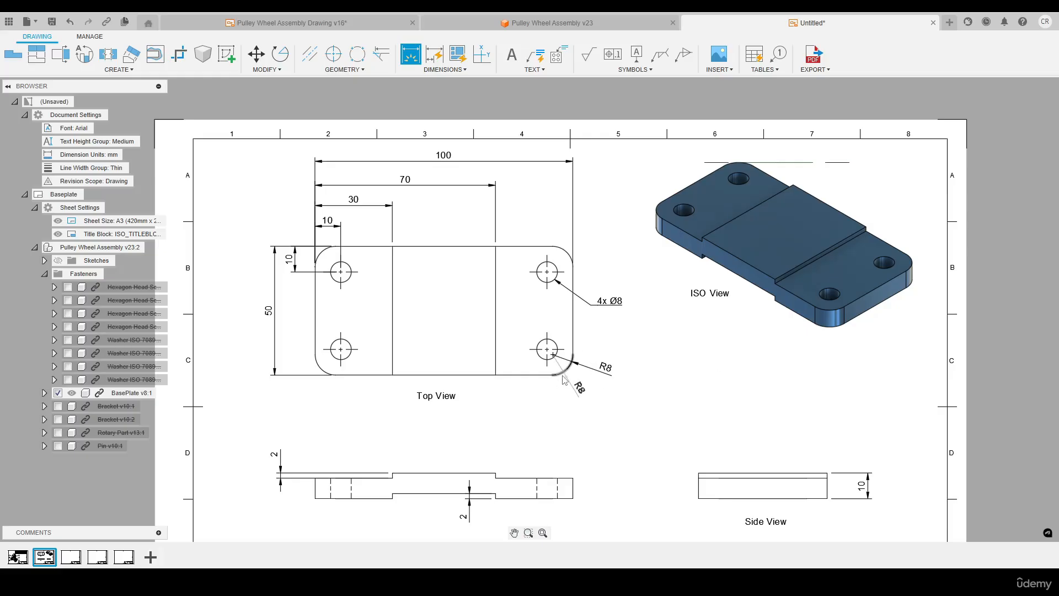
key("Escape")
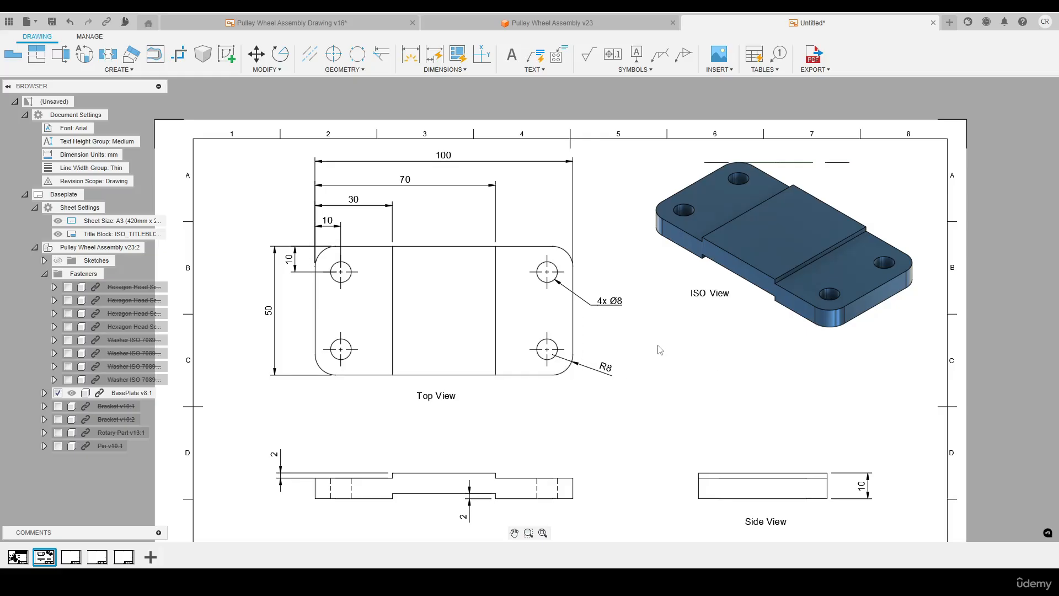
scroll(648, 320, "down", 2)
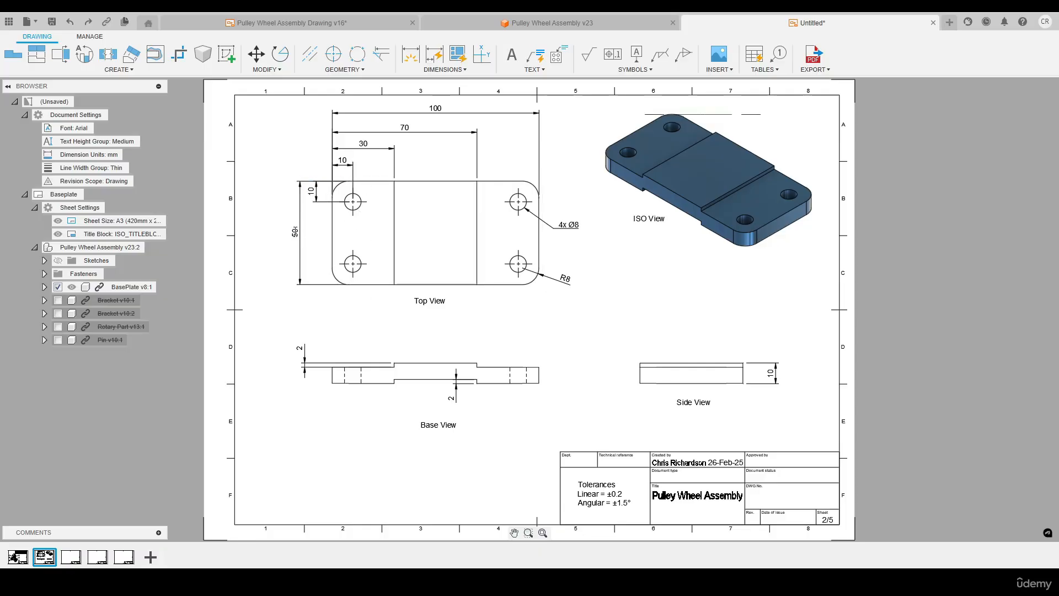
Add a symmetrical tolerance of 0.15 to the top view's 50 mm overall width dimension
double_click(295, 234)
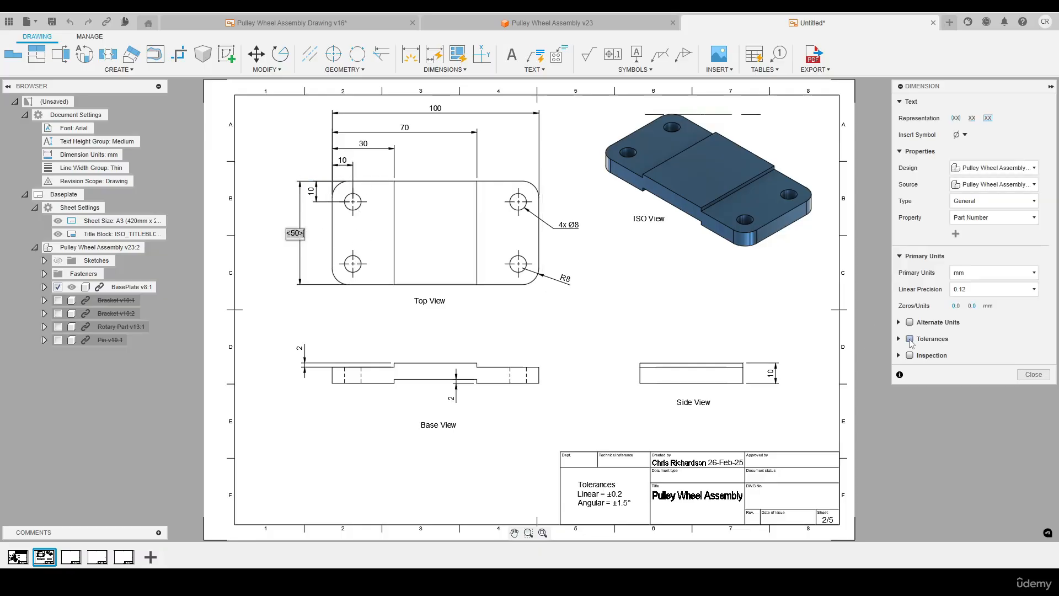
left_click(910, 339)
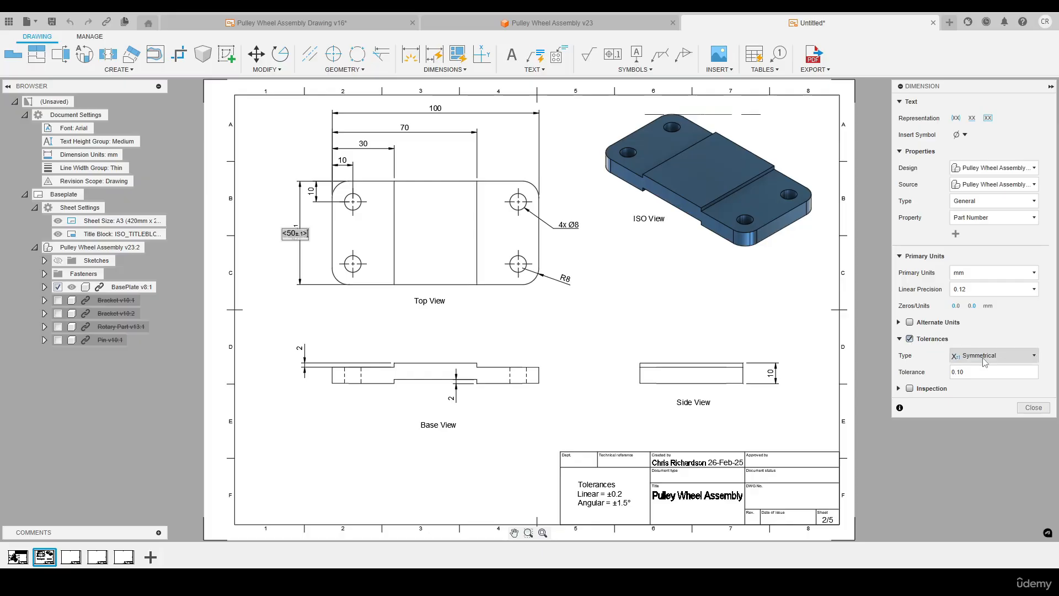
left_click(971, 372)
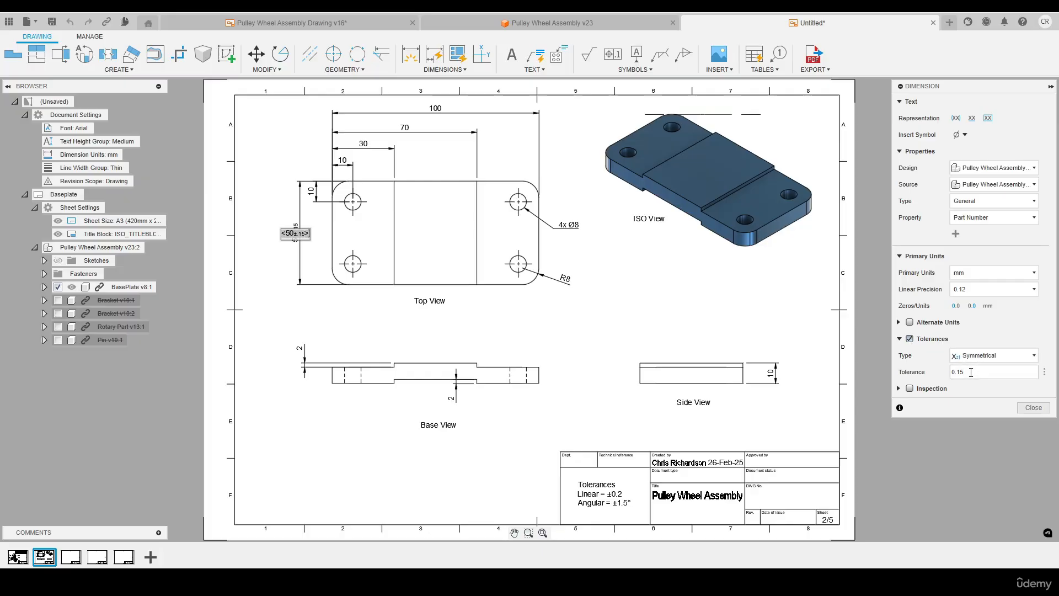
left_click(1032, 408)
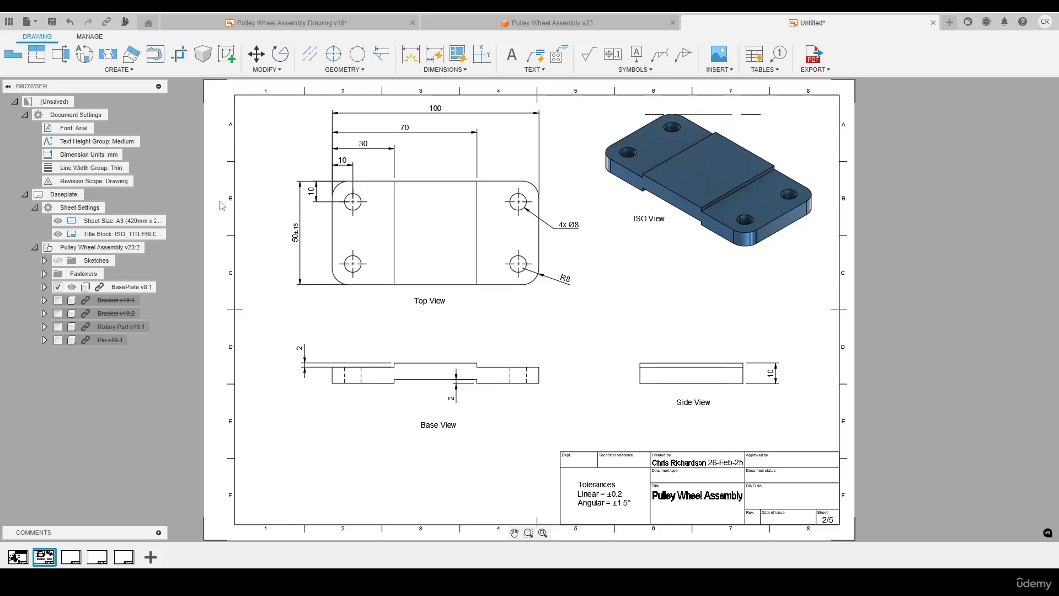
Save the drawing as "Pulley Wheel Assembly Drawing V2" in the 5. Creating Assemblies folder
scroll(242, 215, "up", 3)
scroll(315, 255, "up", 3)
middle_click(300, 203)
middle_click(300, 203)
key("ctrl+s")
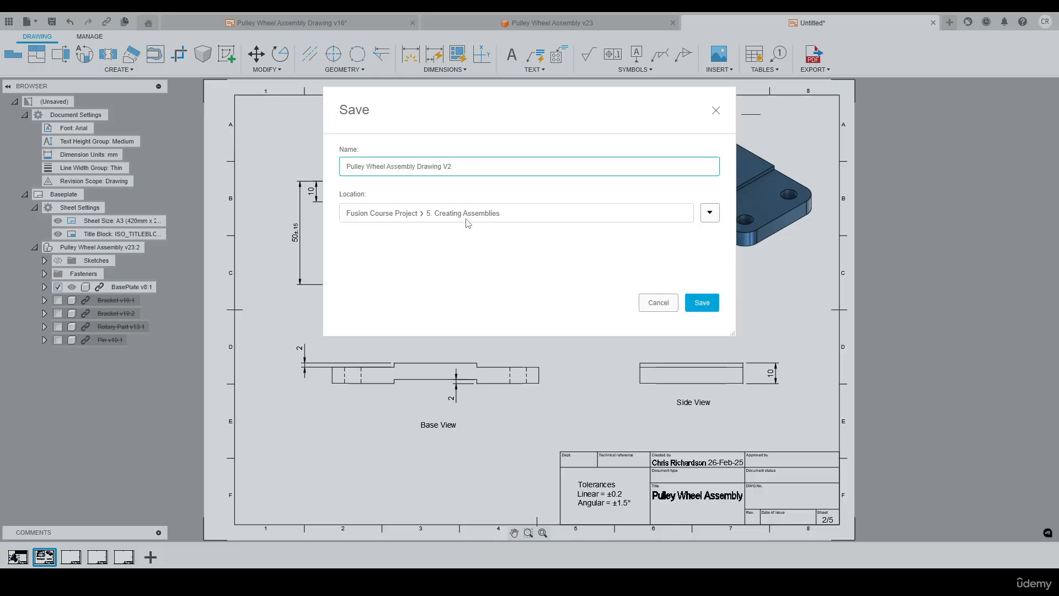
left_click(698, 302)
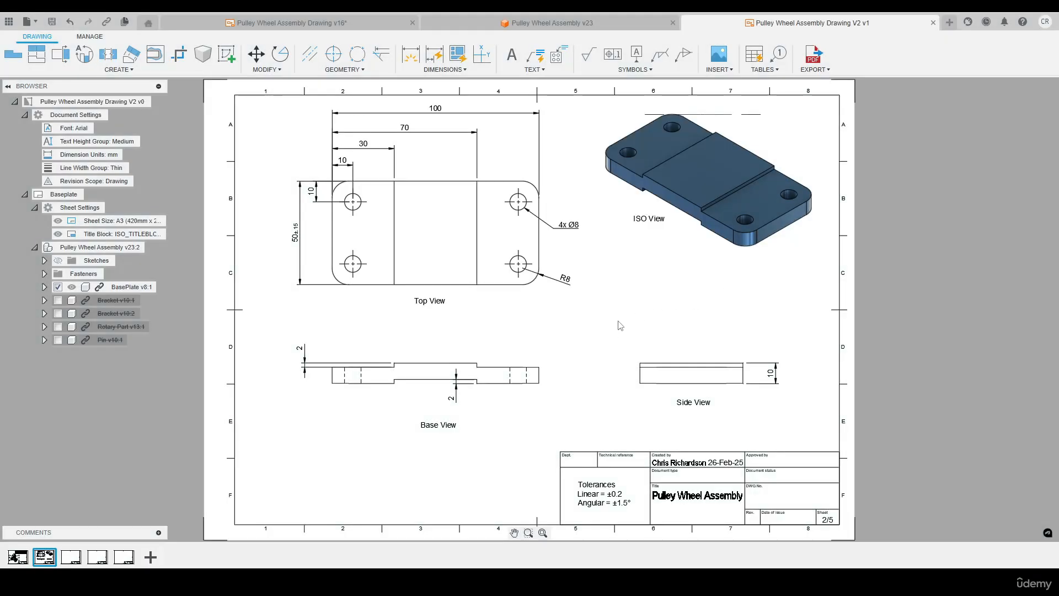
Place a base view of the assembly on the Bracket Arm sheet, with Right orientation and a 1:1 scale, left of centre
left_click(72, 559)
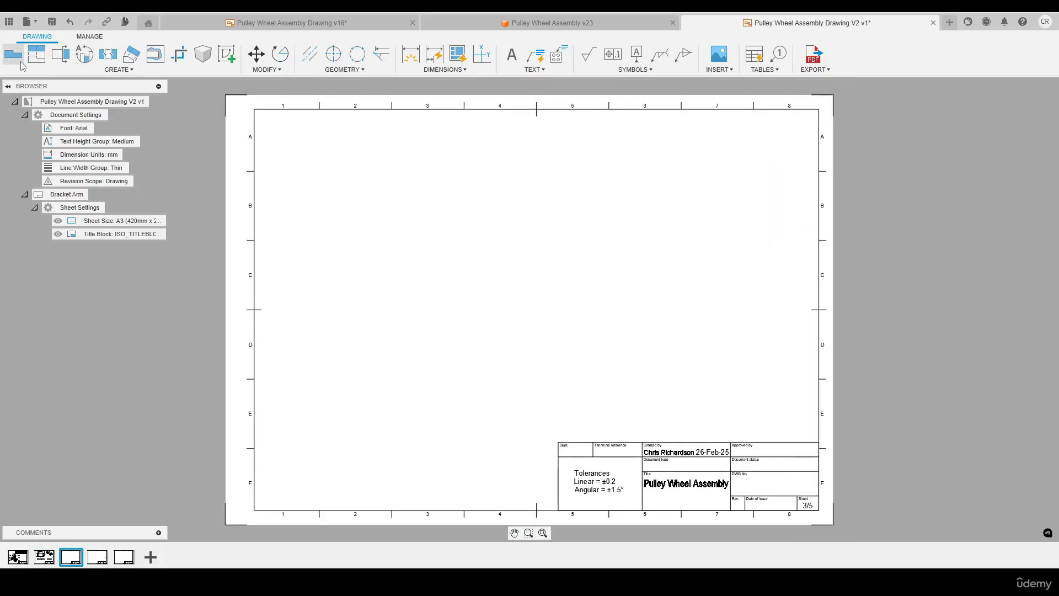
left_click(20, 60)
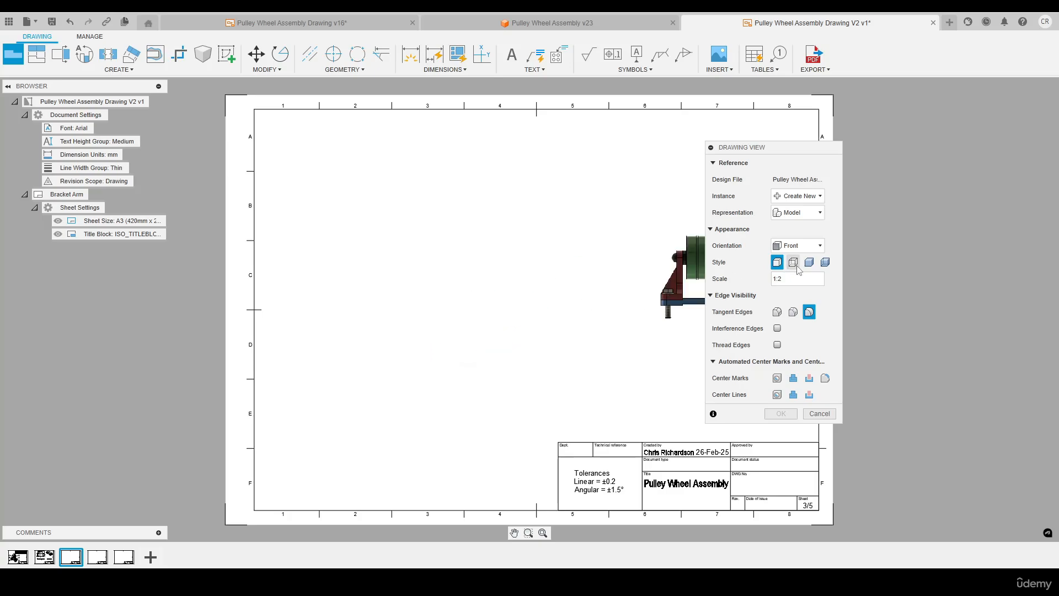
left_click(801, 247)
left_click(797, 282)
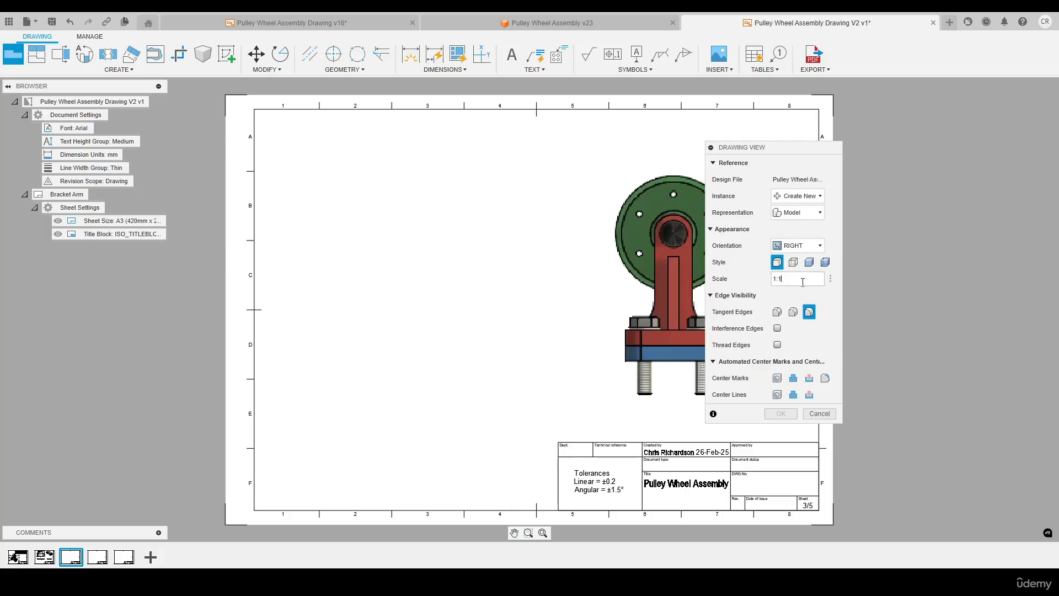
left_click(405, 335)
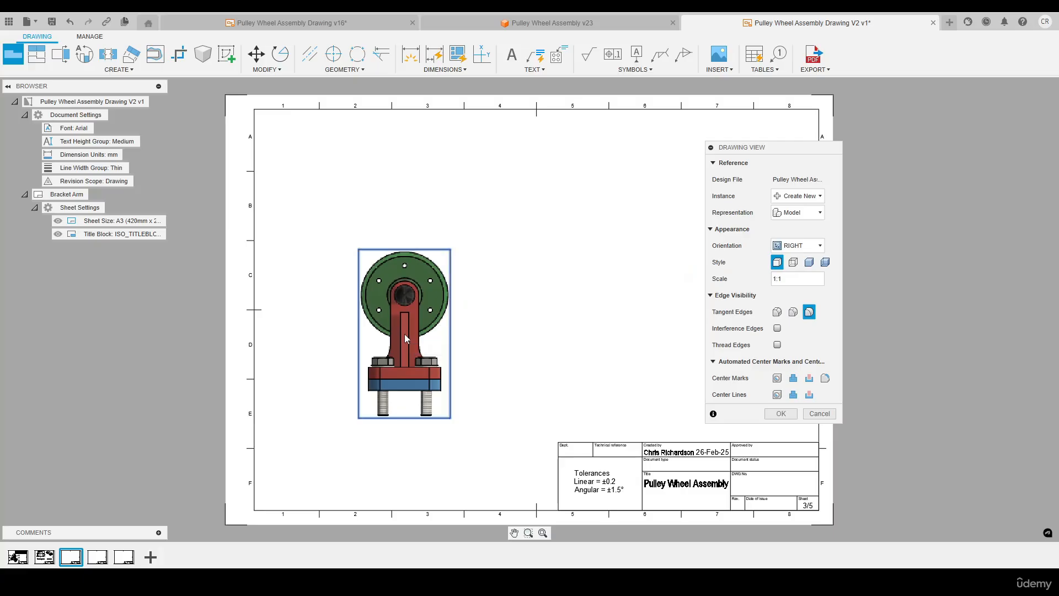
left_click(779, 413)
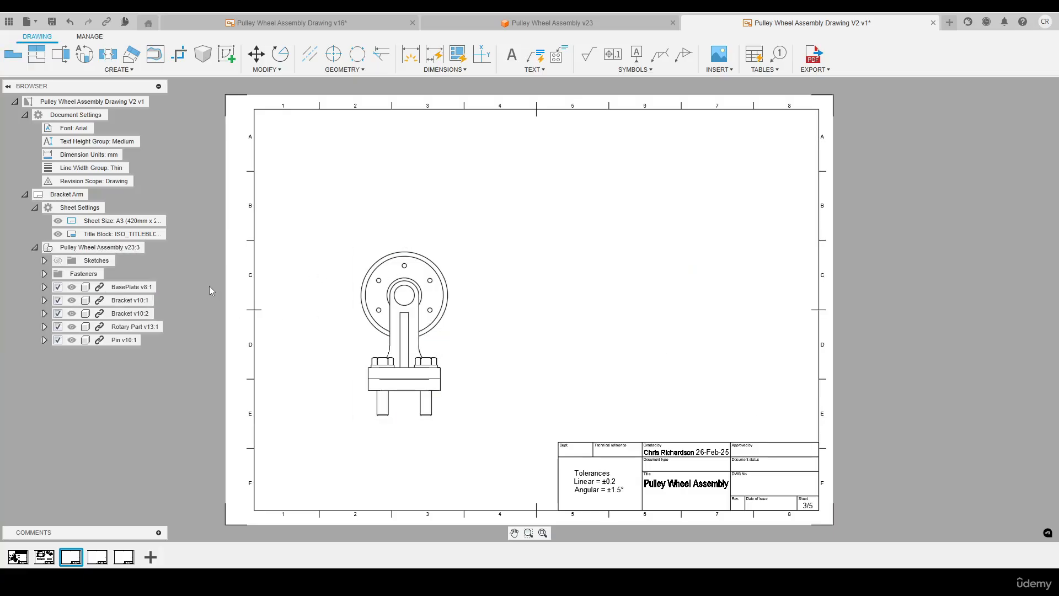
Suppress the baseplate, the first bracket, the rotary part and the pin in the Bracket Arm sheet's view
left_click(137, 302)
left_click(124, 315)
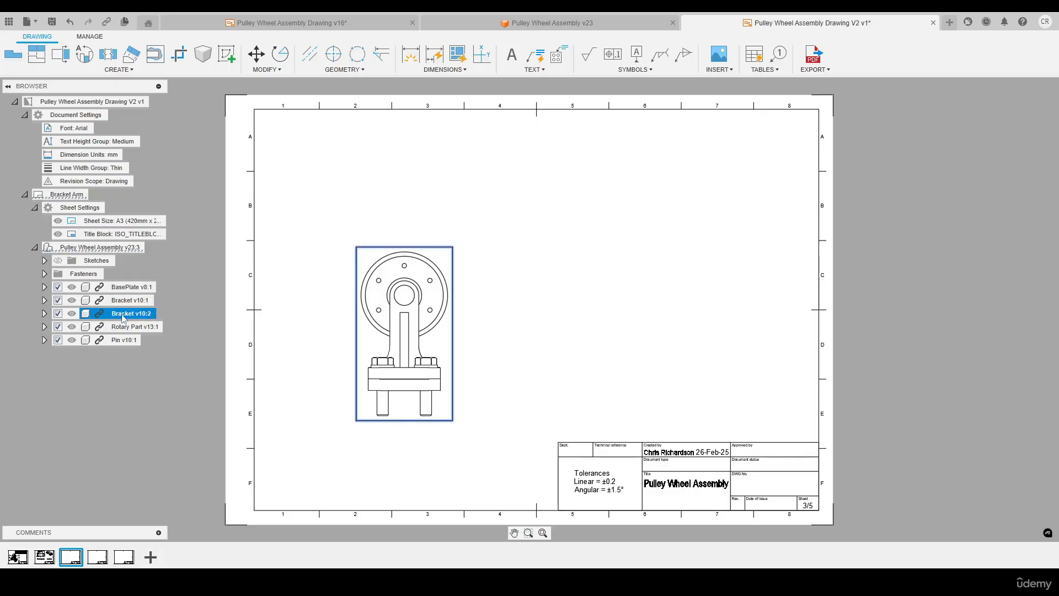
left_click(126, 302)
left_click(127, 289, "ctrl")
left_click(126, 327, "ctrl")
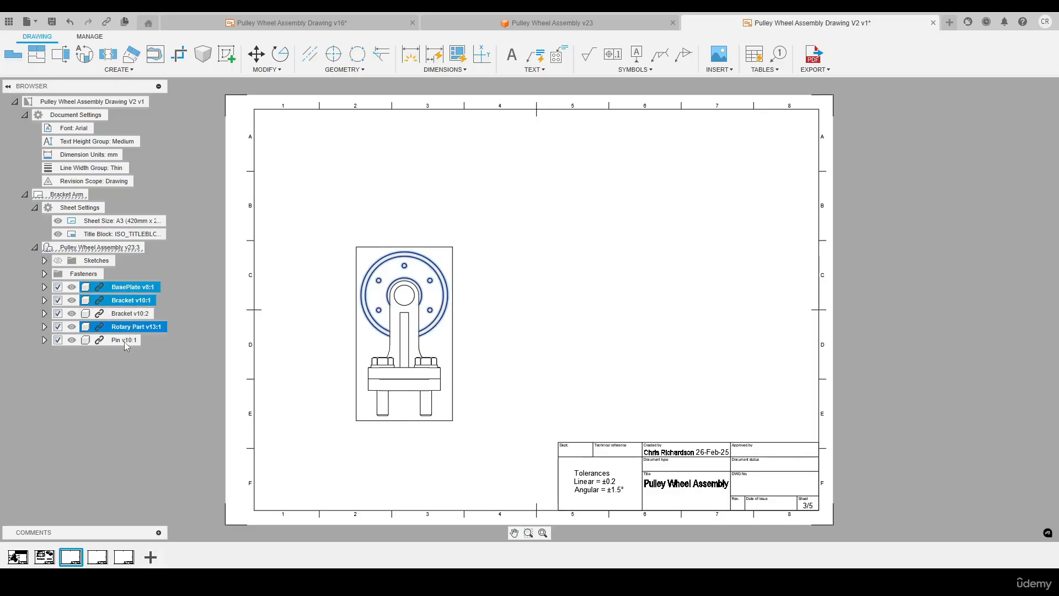
left_click(123, 341, "ctrl")
right_click(121, 340)
left_click(141, 372)
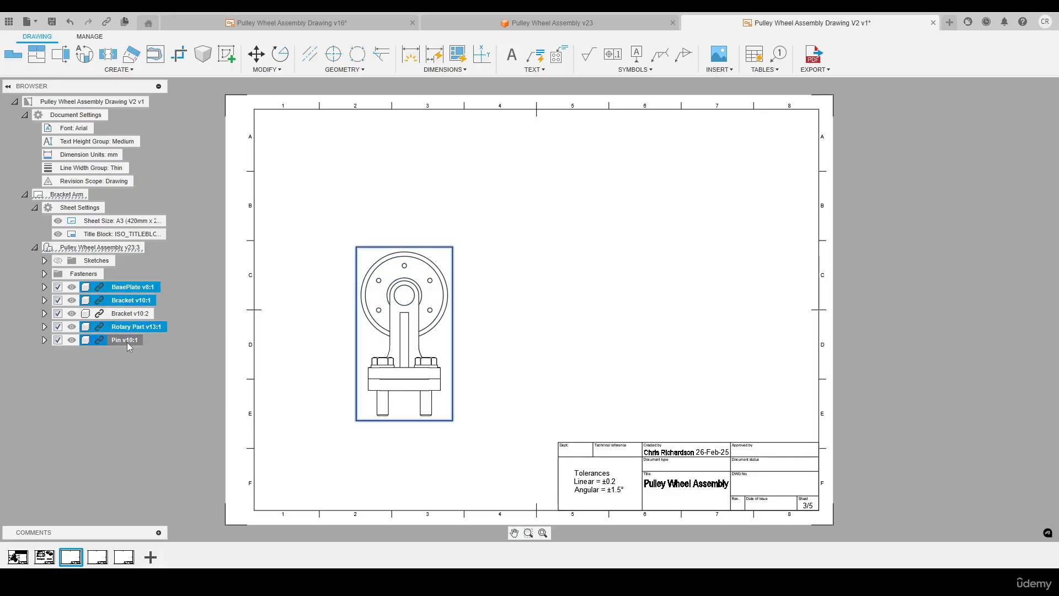
right_click(126, 342)
left_click(147, 375)
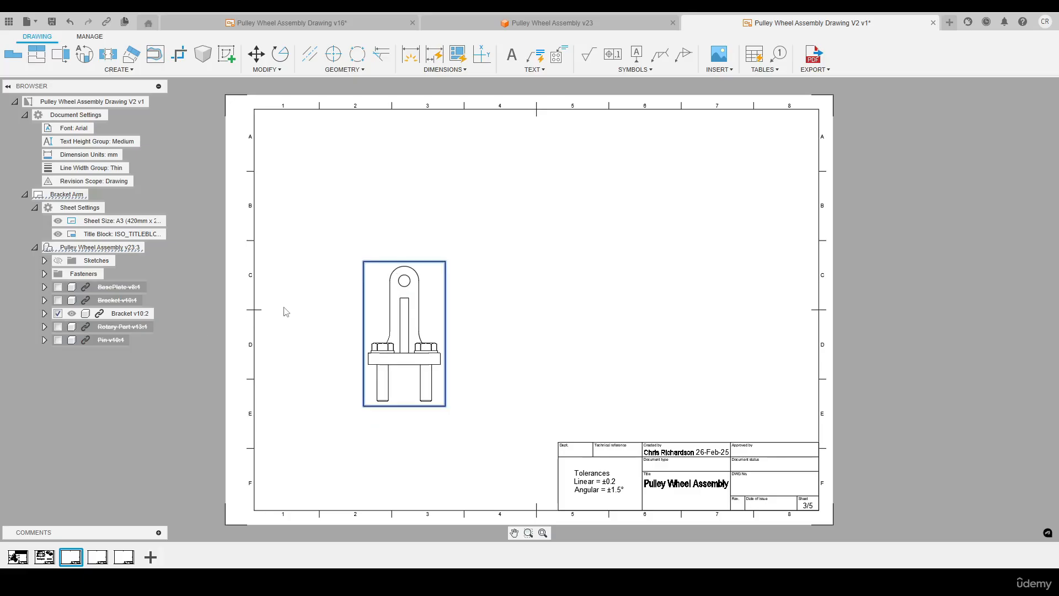
Suppress all the hexagon head screws and washers in the fasteners folder so only the bracket is drawn
left_click(44, 274)
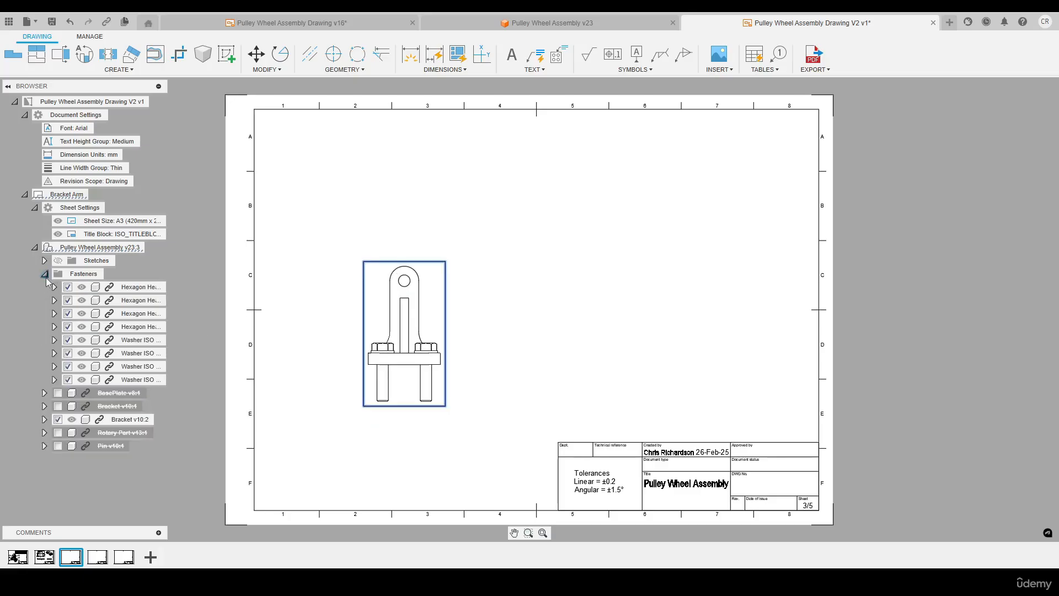
left_click(141, 288)
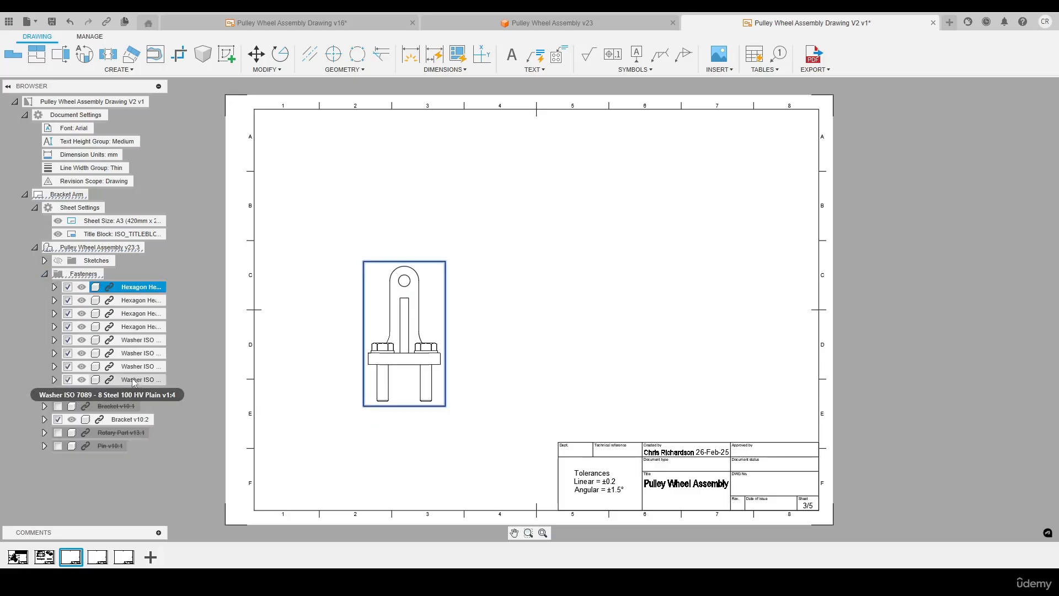
left_click(133, 381, "shift")
right_click(134, 380)
left_click(157, 414)
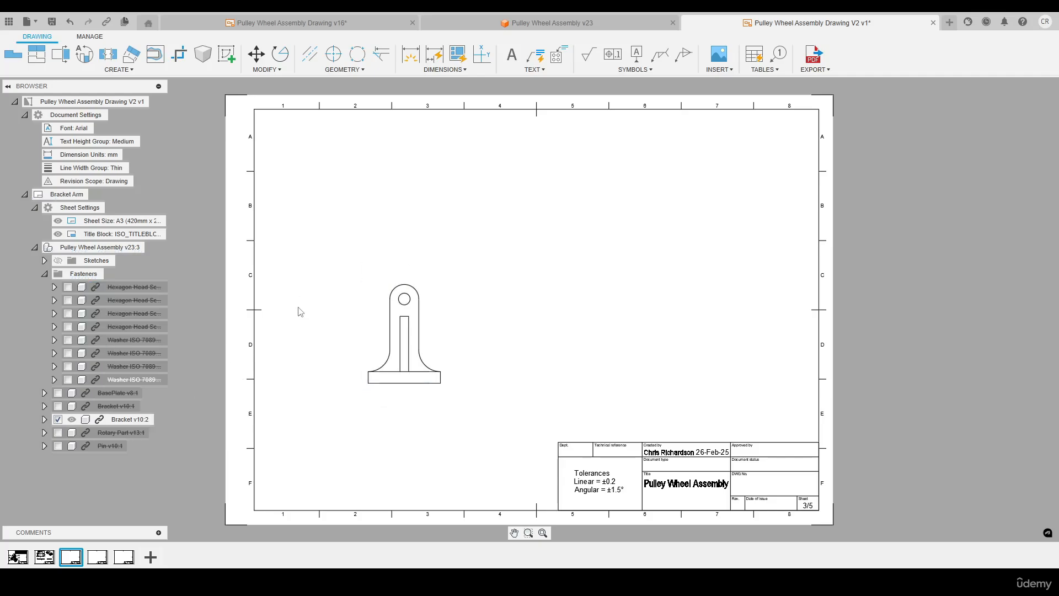
Project a top view, a side view and an isometric view from the bracket's base view
key("p")
left_click(401, 295)
left_click(398, 186)
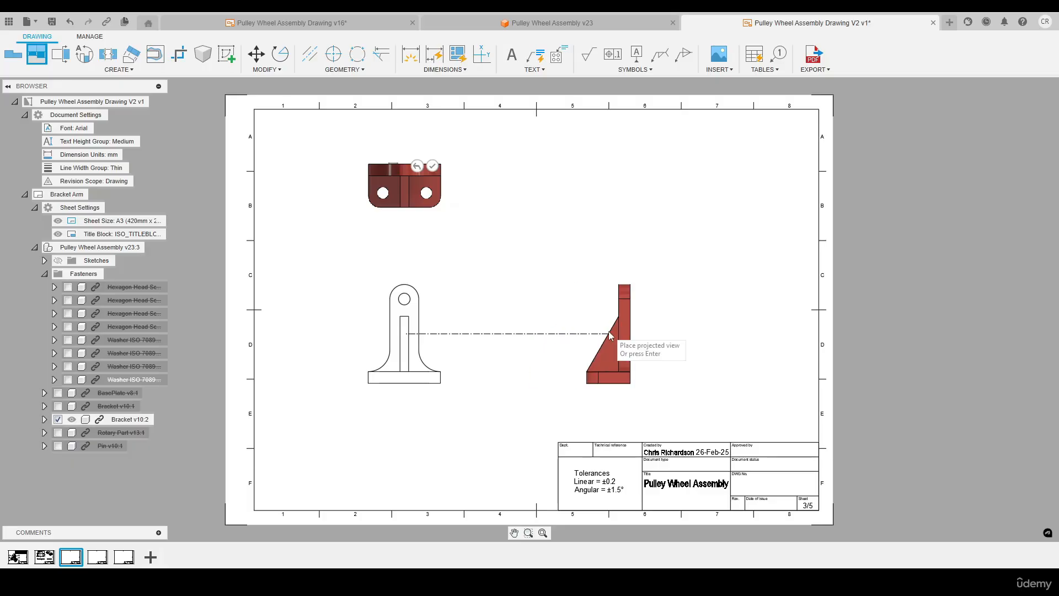
left_click(610, 335)
left_click(661, 182)
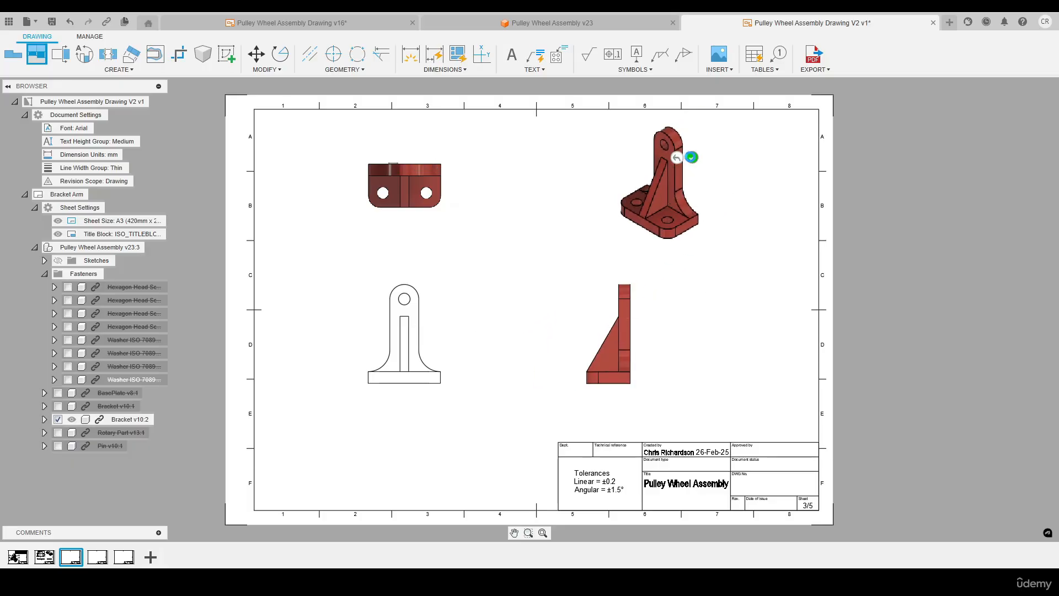
left_click(690, 158)
Set the bracket base view's scale to 1:0.75
double_click(401, 340)
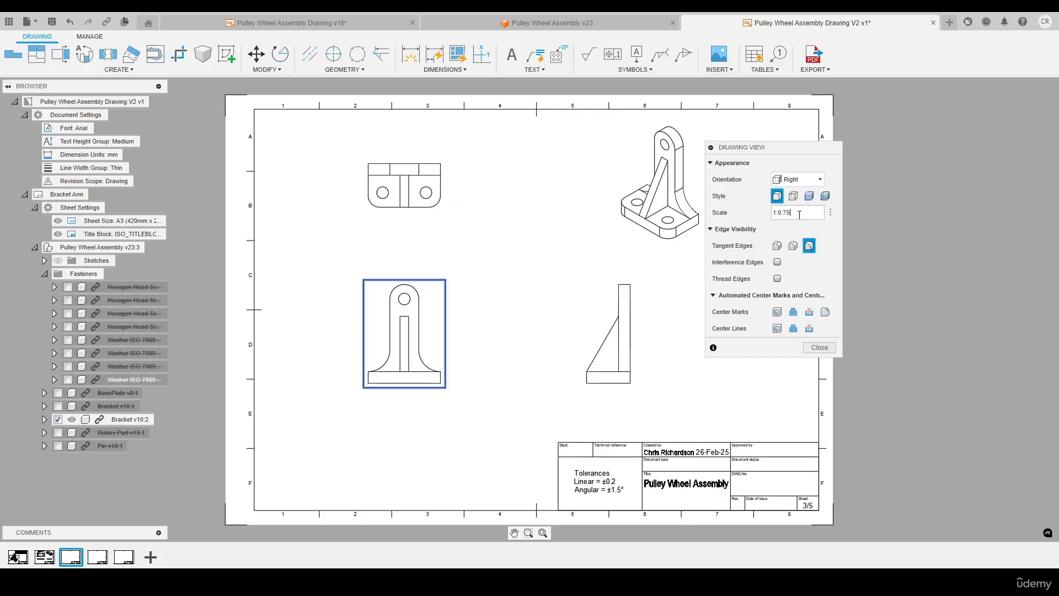
key("Return")
left_click(808, 348)
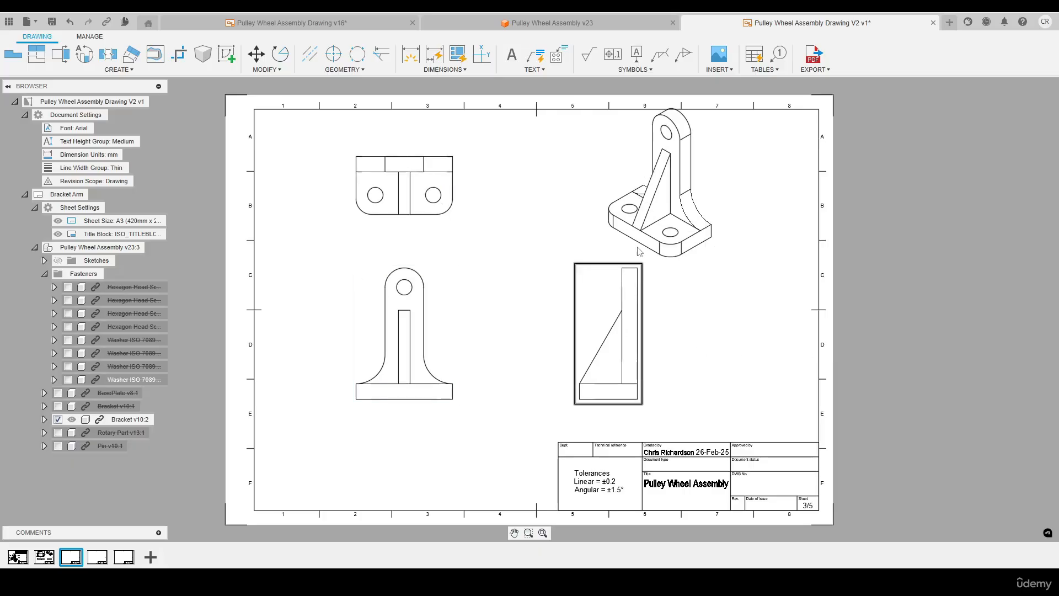
Move the isometric bracket view into the sheet's upper-right corner and set its style to shaded
mouse_move(640, 251)
left_mouse_down()
mouse_move(689, 275)
mouse_move(737, 265)
left_mouse_up()
double_click(755, 246)
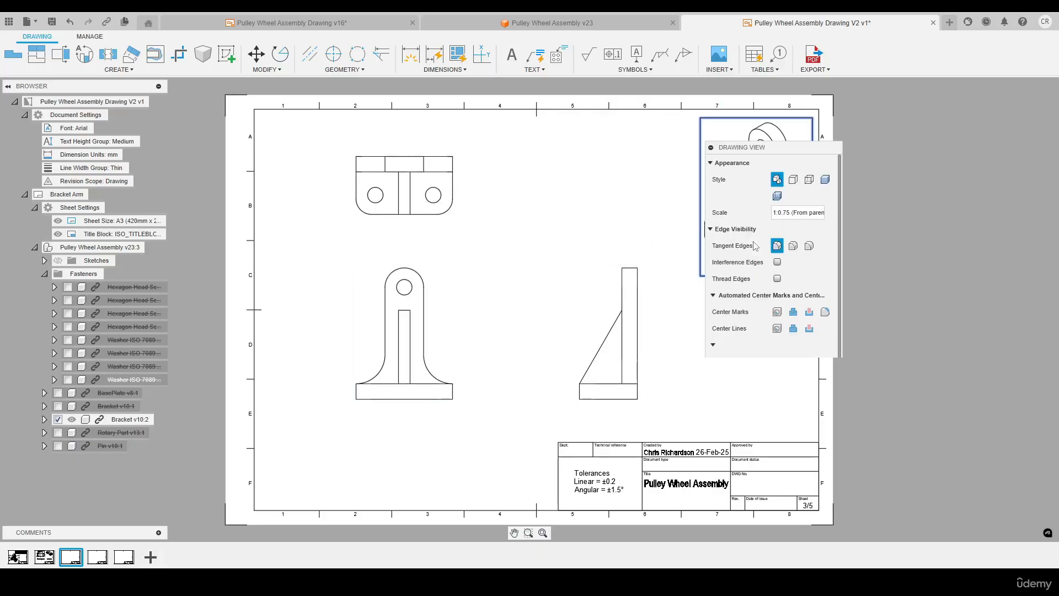
left_click(825, 179)
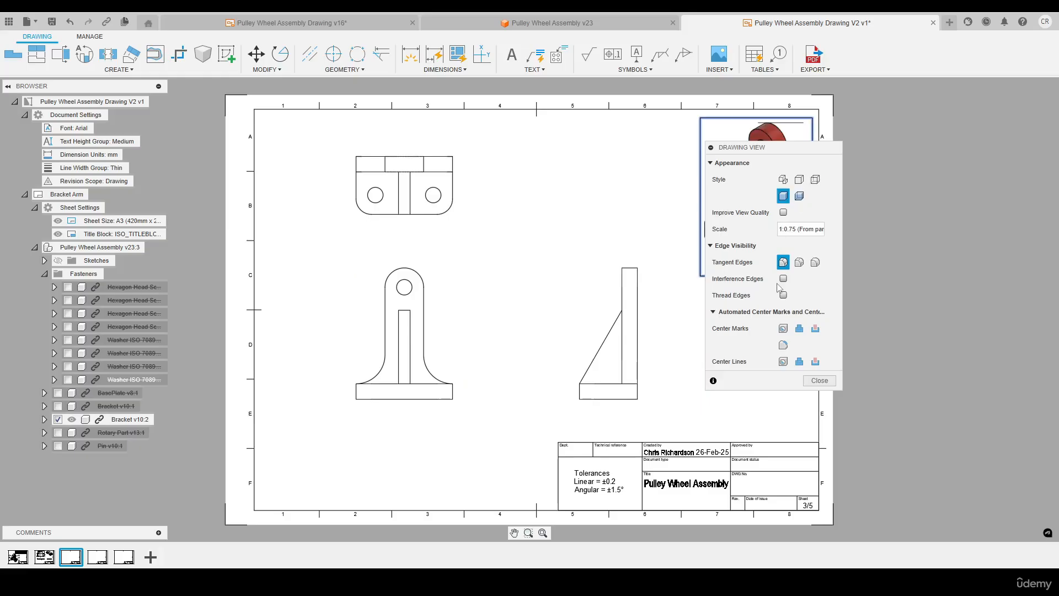
left_click(820, 381)
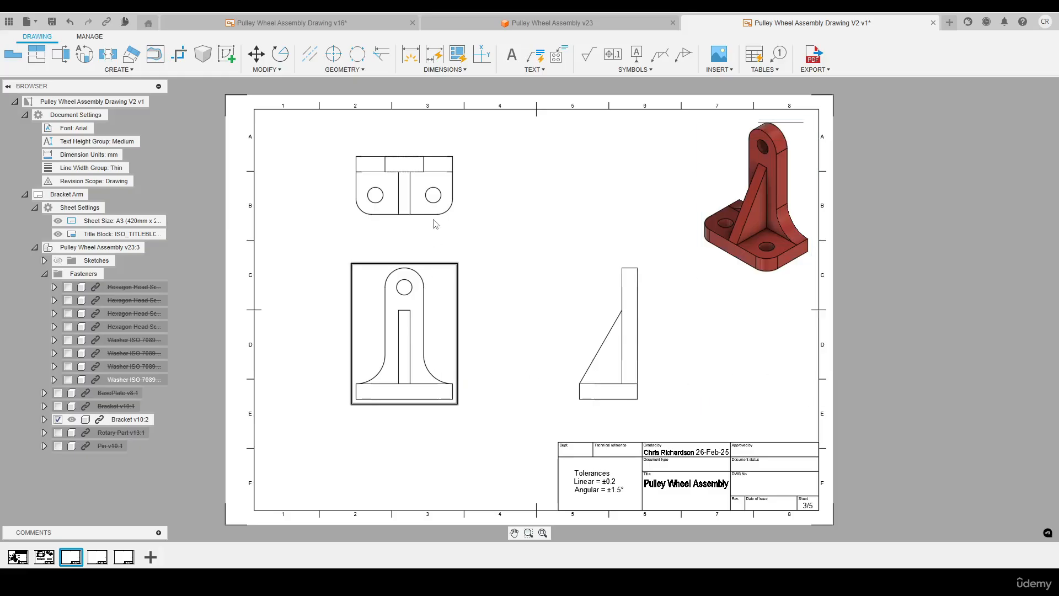
Set the bracket base view's style to show visible and hidden edges
double_click(434, 388)
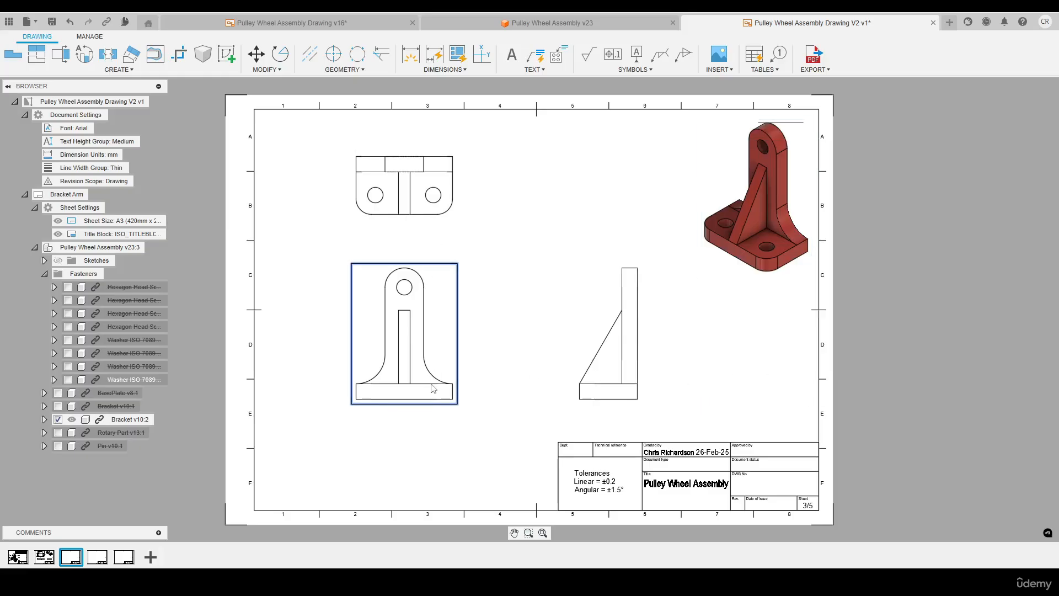
left_click(793, 196)
left_click(819, 348)
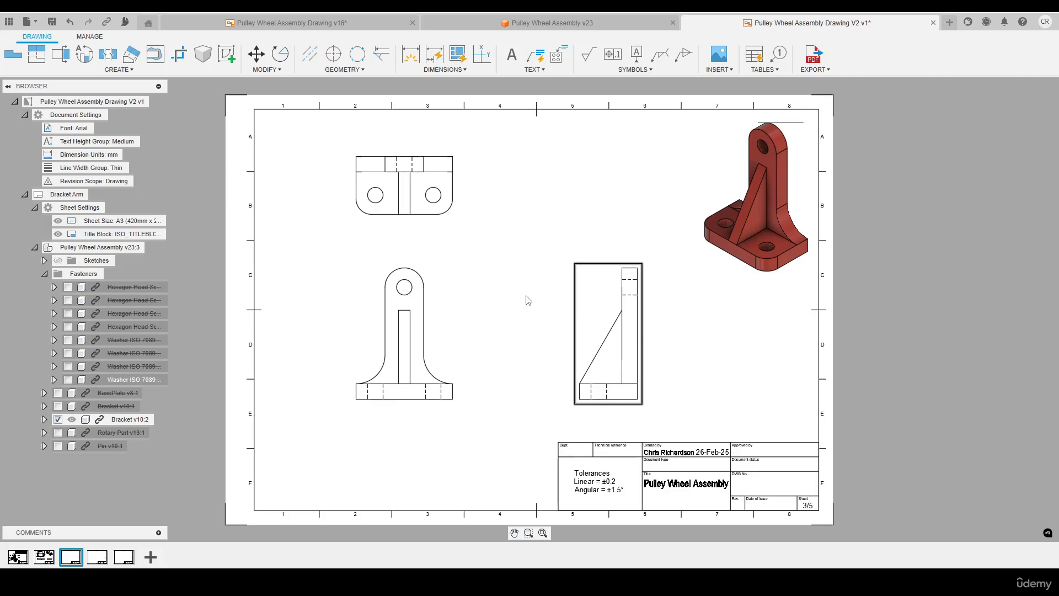
Turn on automated center marks for holes in the bracket's base view and top view
double_click(431, 303)
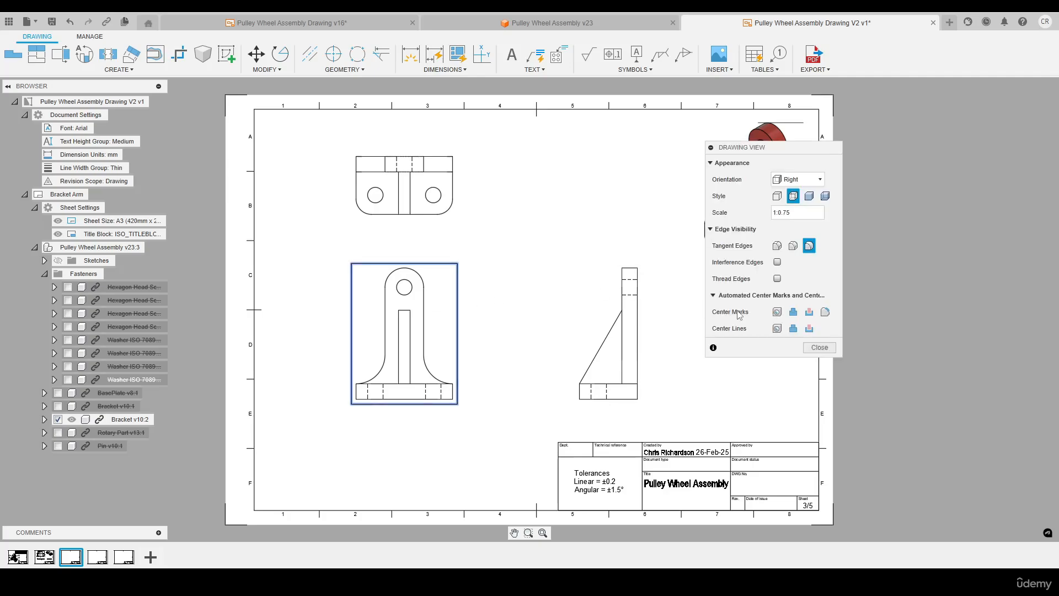
left_click(778, 311)
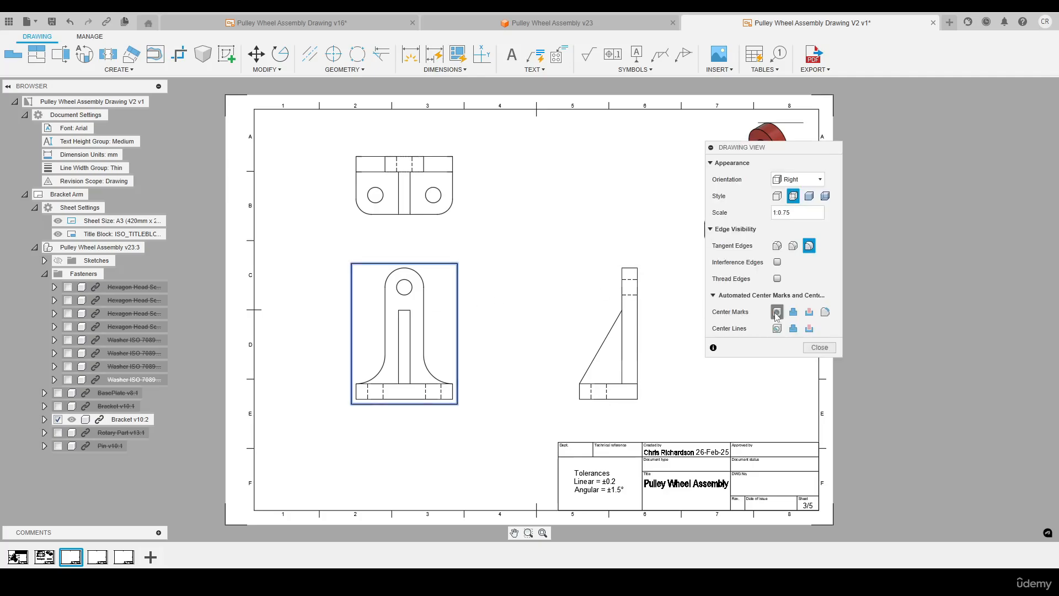
left_click(819, 347)
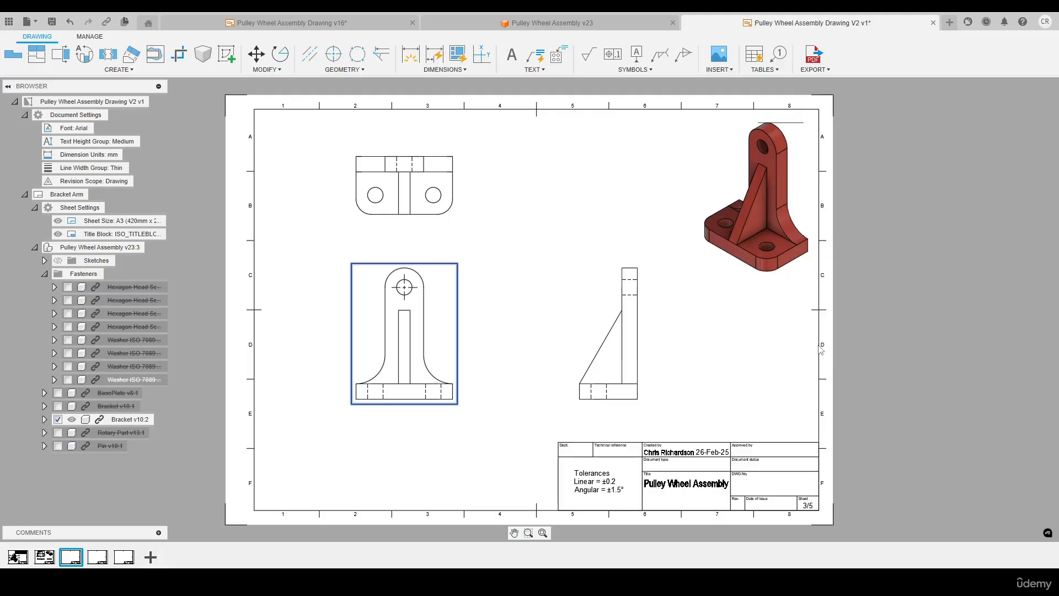
double_click(457, 217)
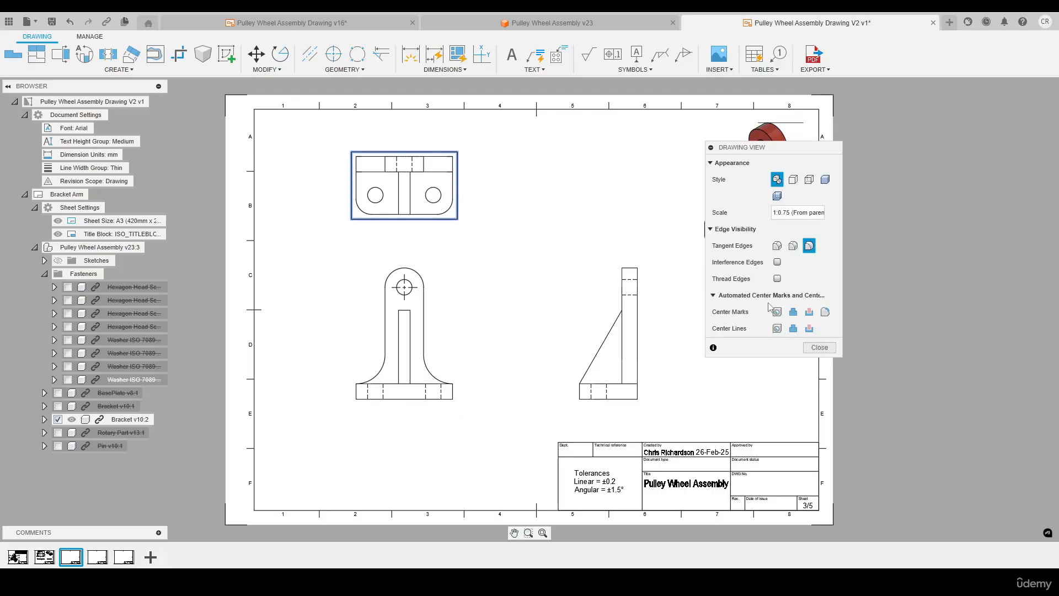
left_click(777, 312)
left_click(819, 347)
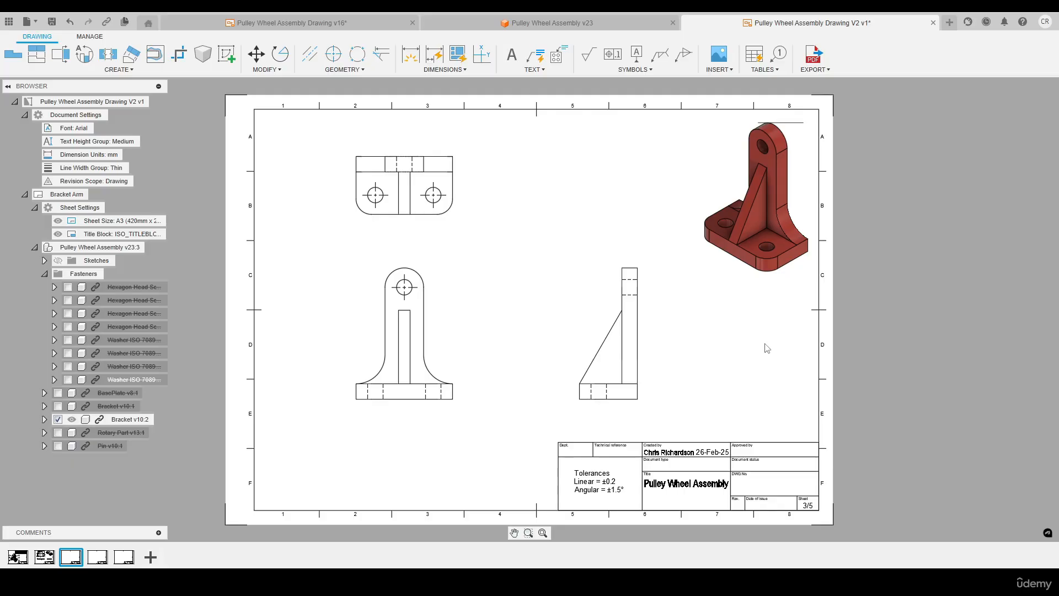
Add the text label "Front View" centred below the bracket's base view
key("t")
left_click_drag(377, 412, 433, 423)
type("Front View")
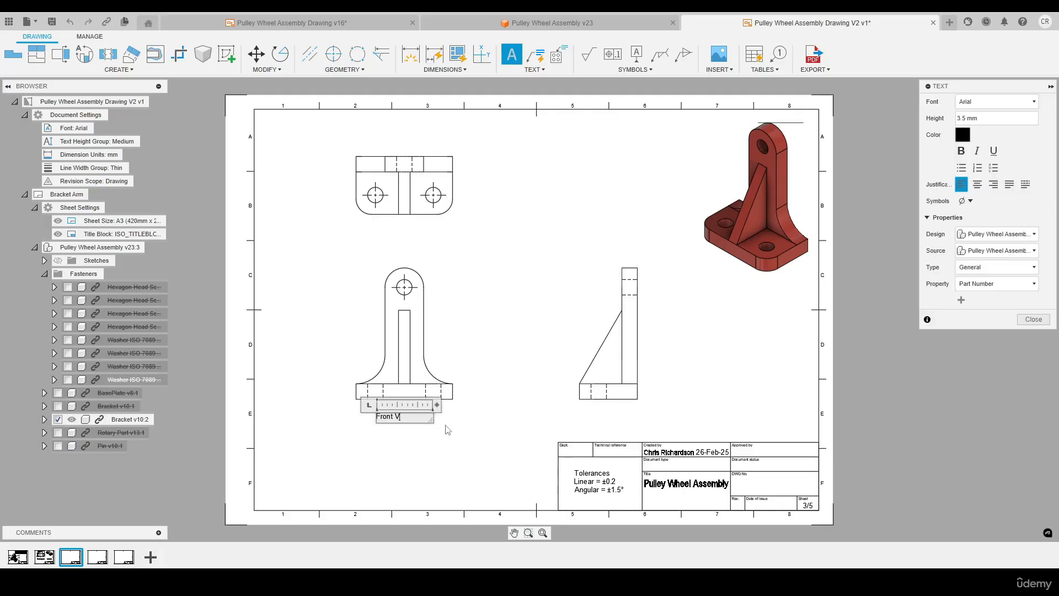
left_click(1033, 319)
Add a centre-justified text label "Top View" below the bracket's top view
key("t")
left_click(373, 222)
left_click(436, 240)
type("Top View")
left_click(977, 184)
left_click(1034, 319)
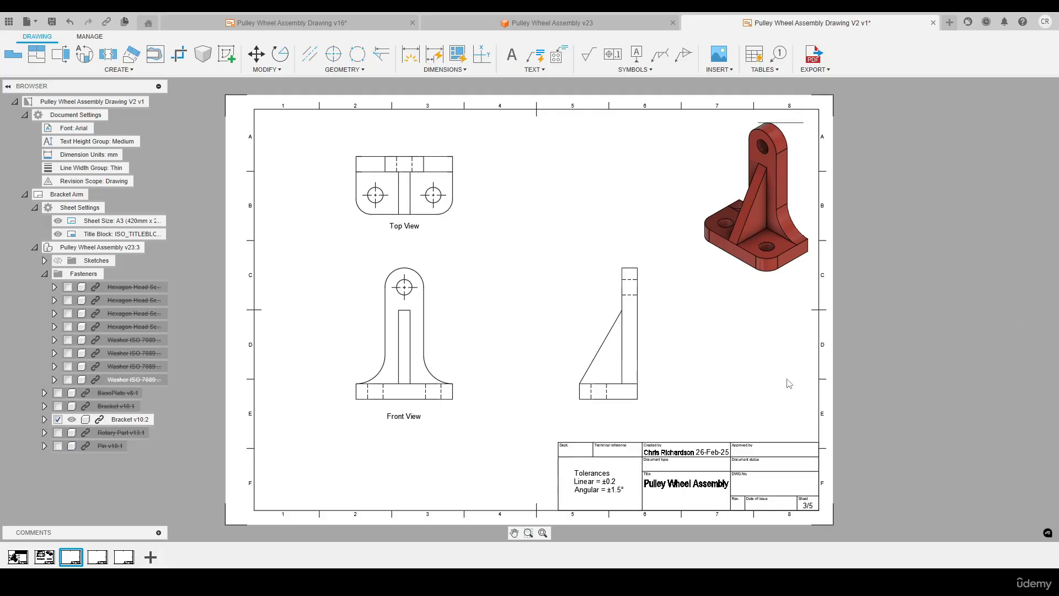
Add the text label "Side View" to the upper left of the bracket's side view
key("t")
left_click(536, 280)
left_click(601, 307)
type("Side View")
left_click(1020, 319)
scroll(327, 362, "up", 2)
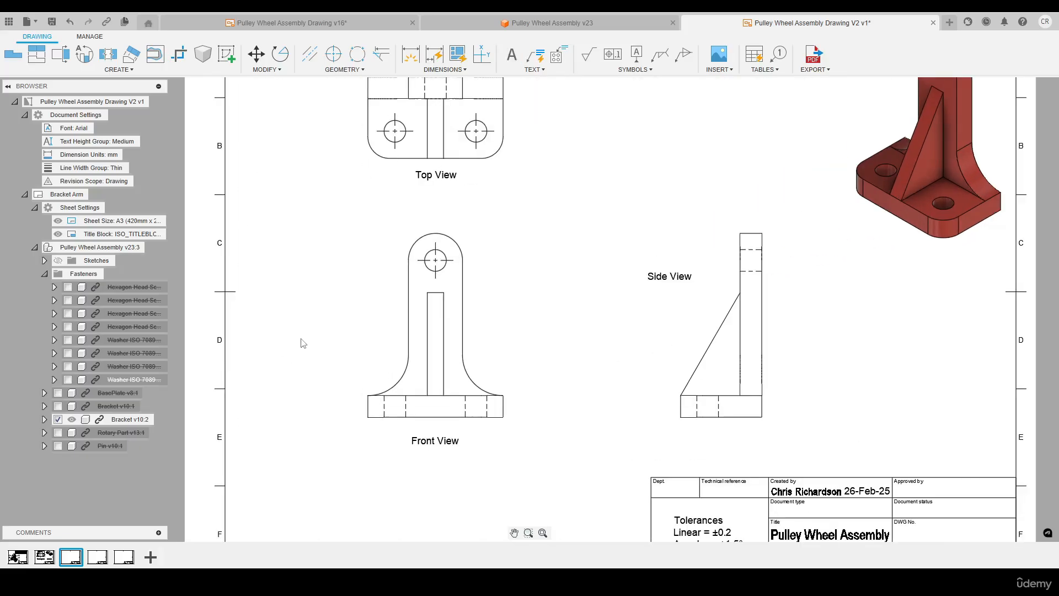
Dimension the radius of the fillet joining the upright to the base in the front view, placing the text clear of the view
key("d")
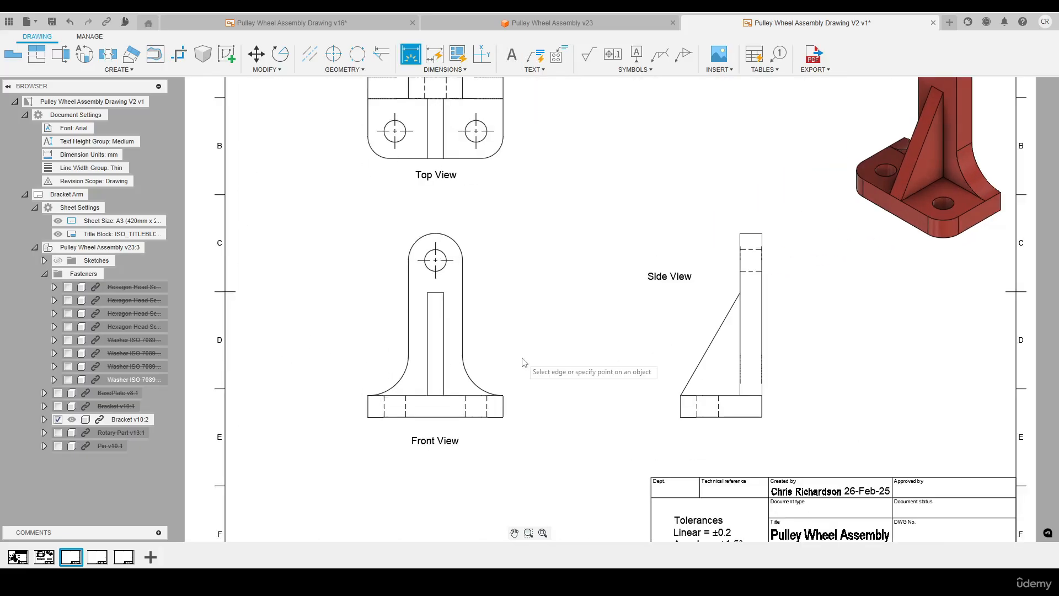
left_click(468, 375)
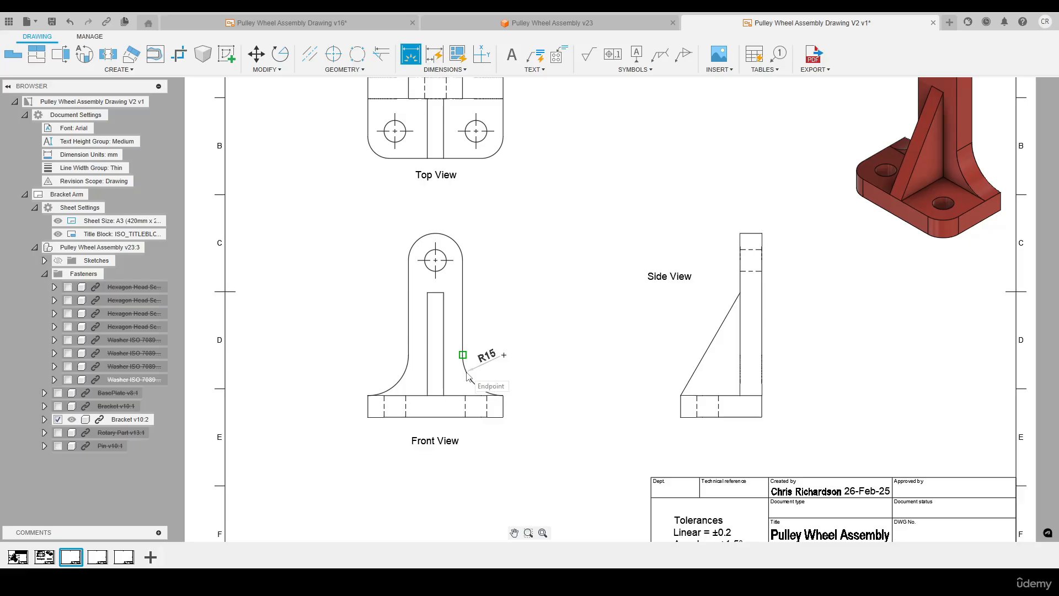
key("Escape")
key("d")
left_click(490, 358)
key("Escape")
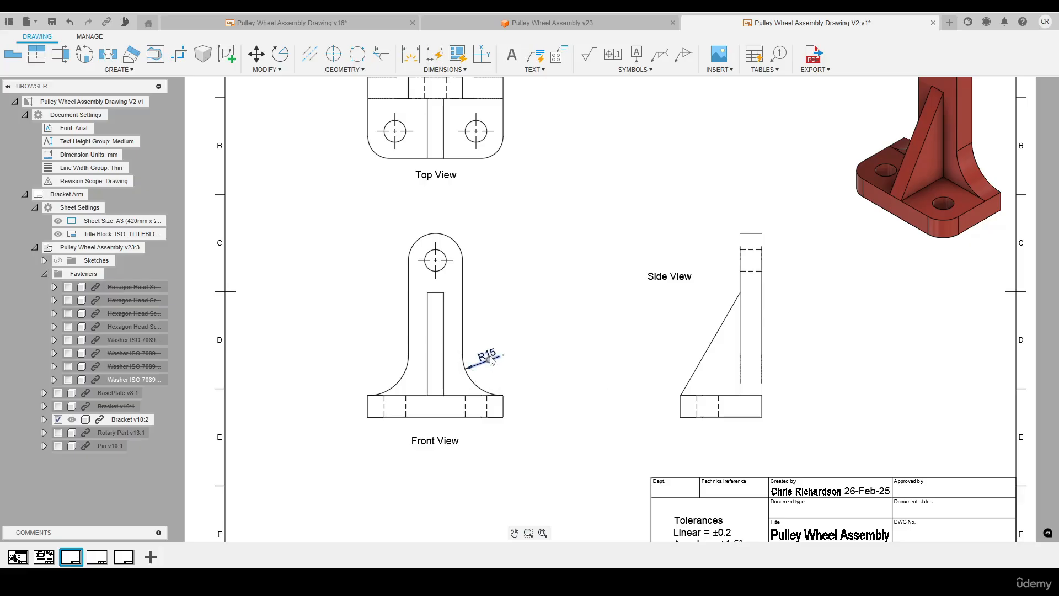
left_click(489, 359)
left_click(530, 345)
Dimension the upright's width in the front view, placing the dimension above its rounded end
key("d")
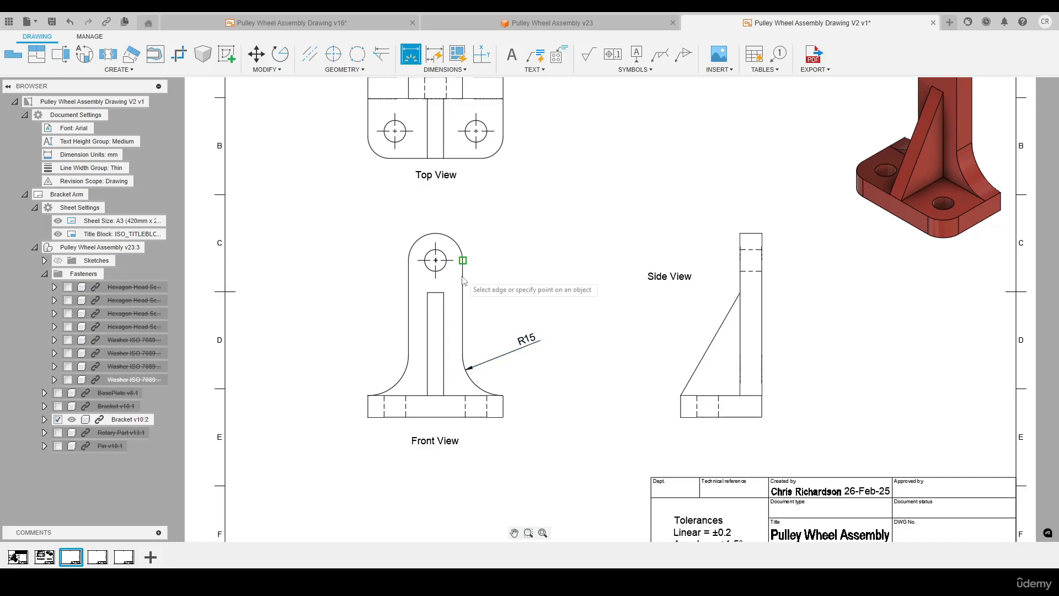
left_click(409, 261)
left_click(436, 225)
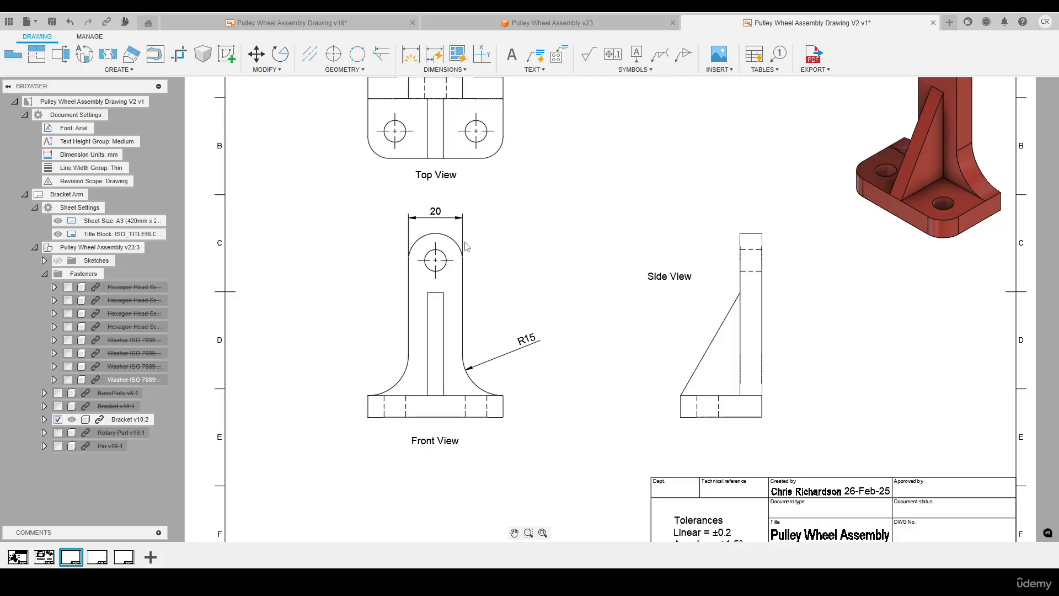
Dimension the radius of the upright's rounded end in the front view and move the text outward to the upper right
key("d")
left_click(462, 249)
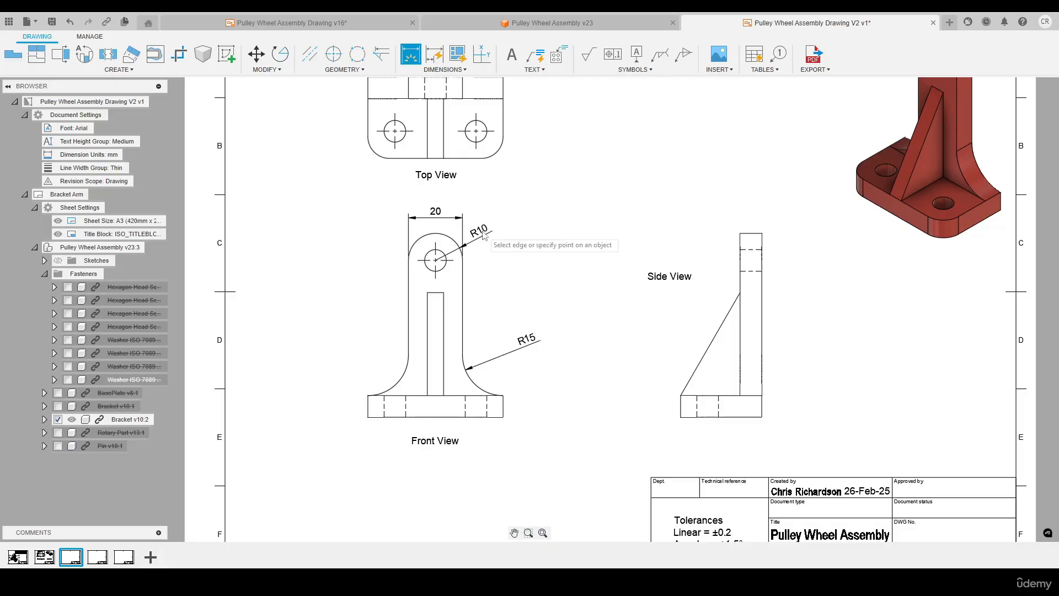
left_click(484, 236)
left_click_drag(482, 236, 508, 225)
left_click(520, 257)
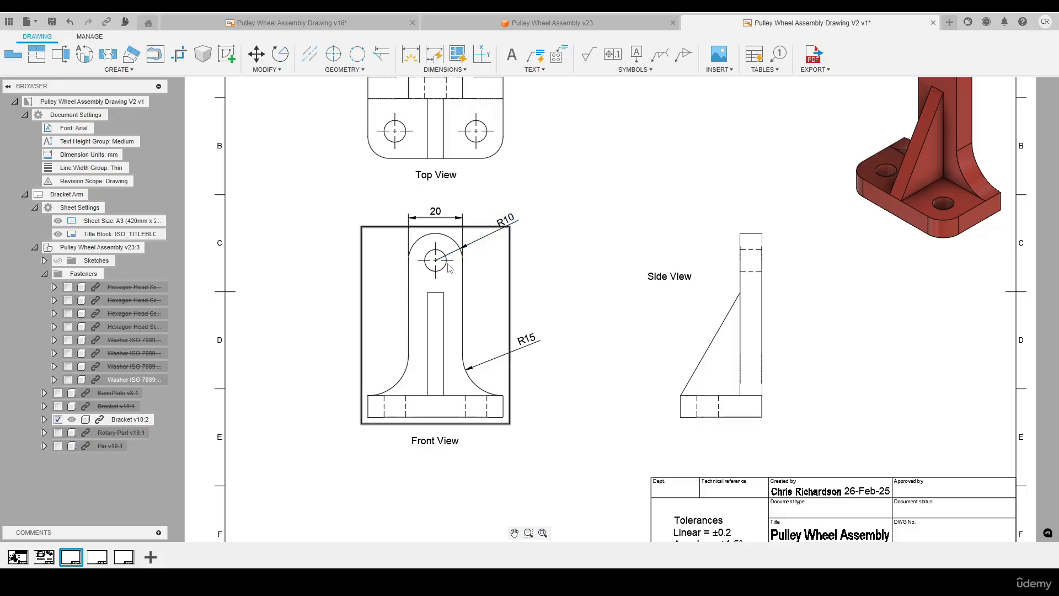
Add a hole note to the front view's pin hole, with its leader ending at the upper left of the view
key("n")
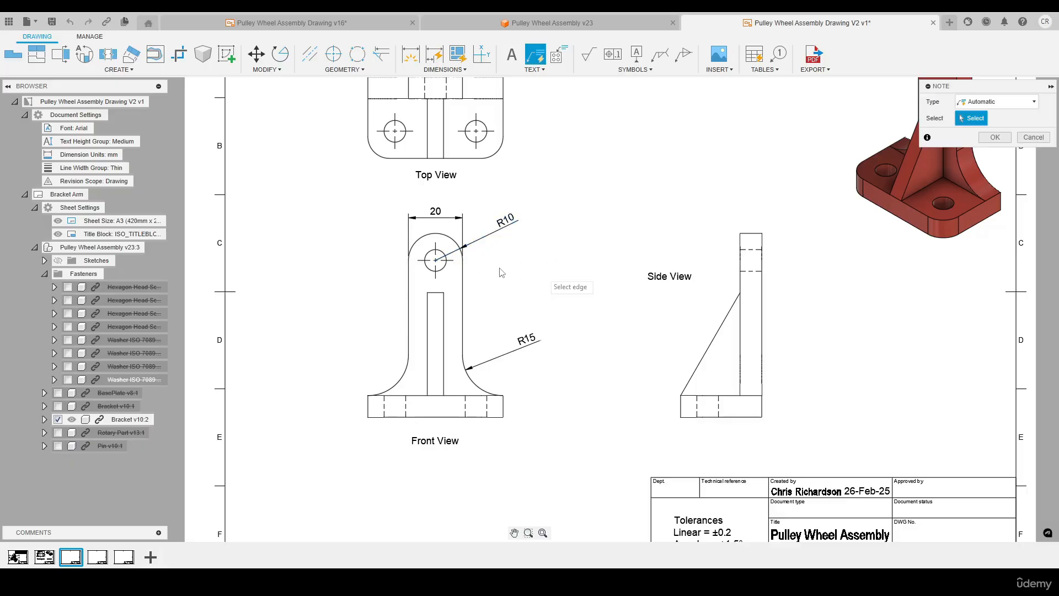
left_click(429, 258)
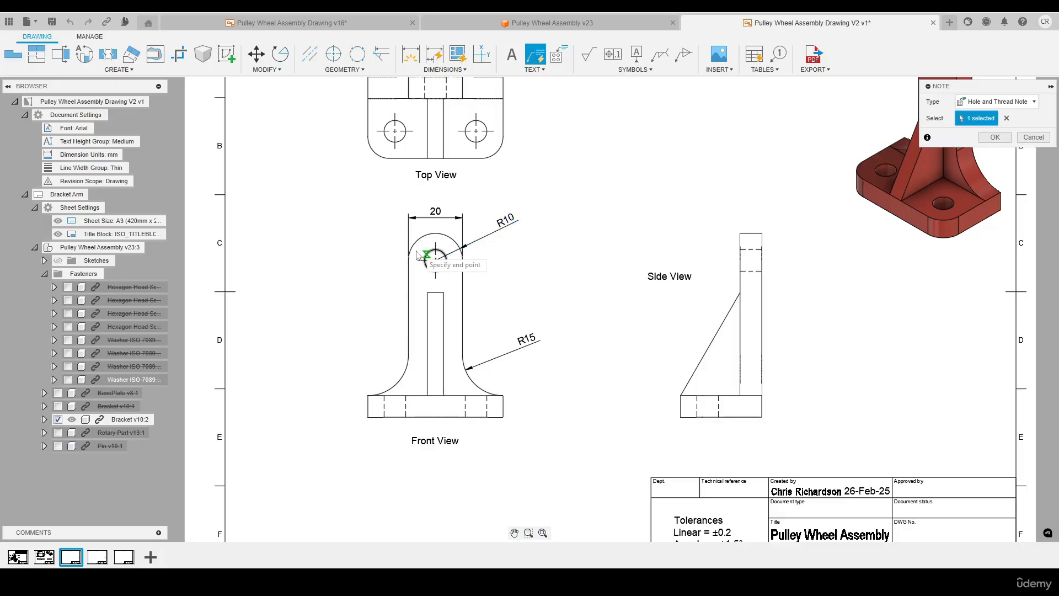
left_click(375, 237)
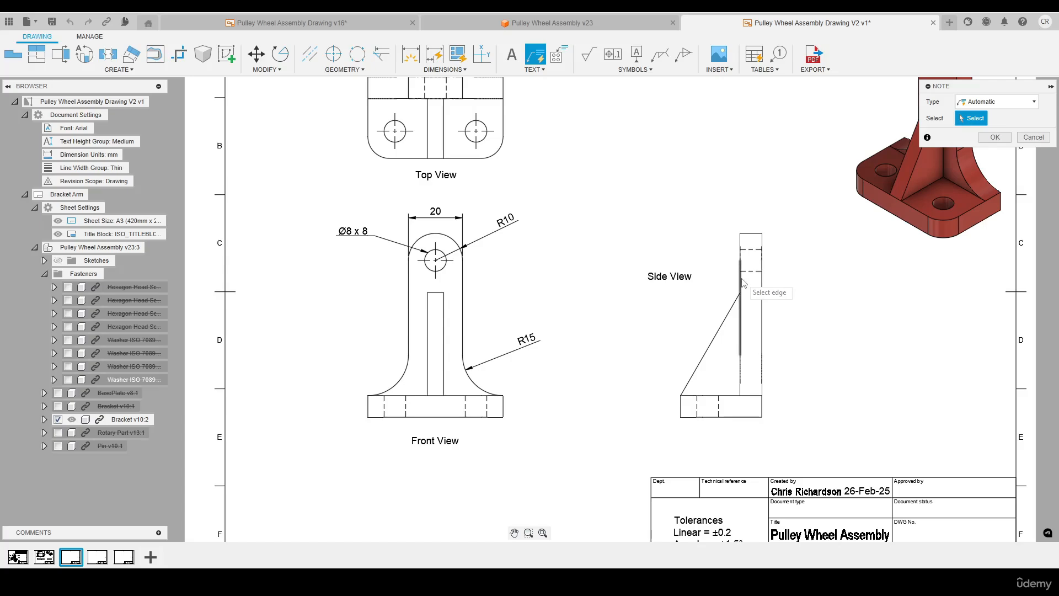
scroll(702, 309, "up", 3)
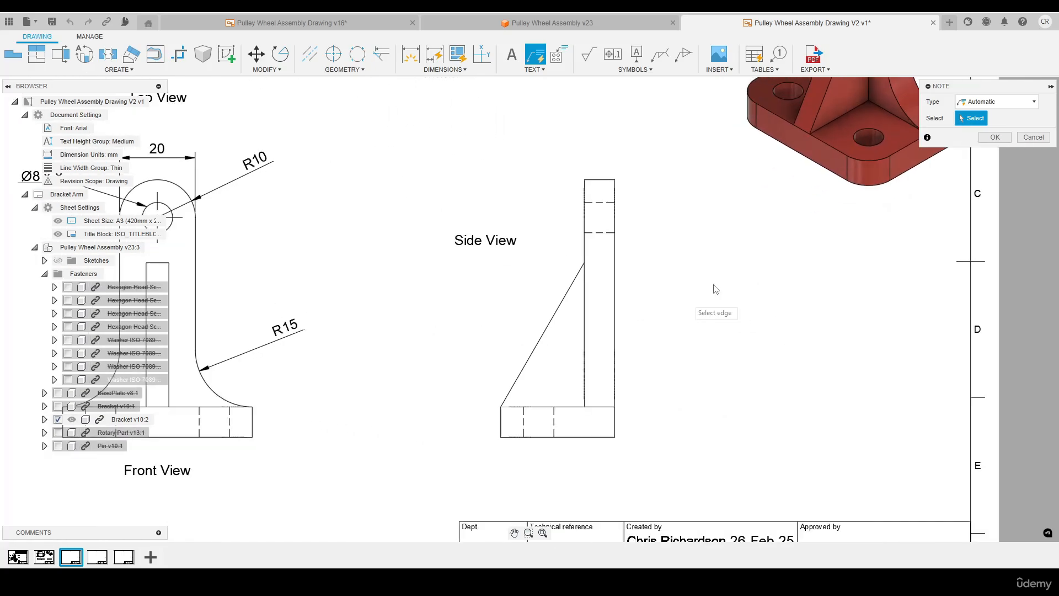
left_click(982, 138)
Dimension the overall depth of the base along its bottom edge in the side view, placing it below the view
key("d")
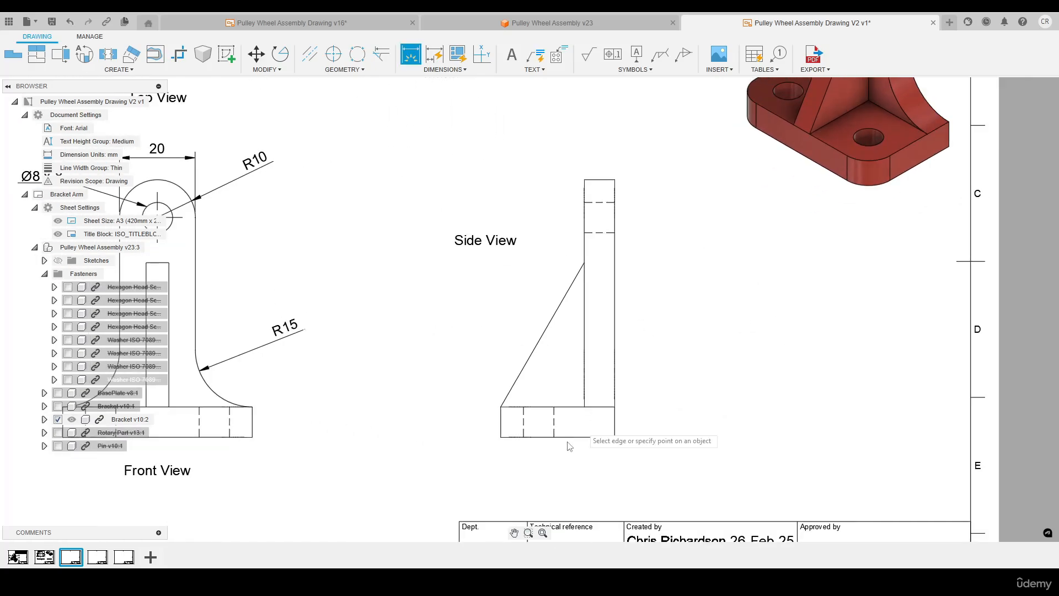
left_click(501, 437)
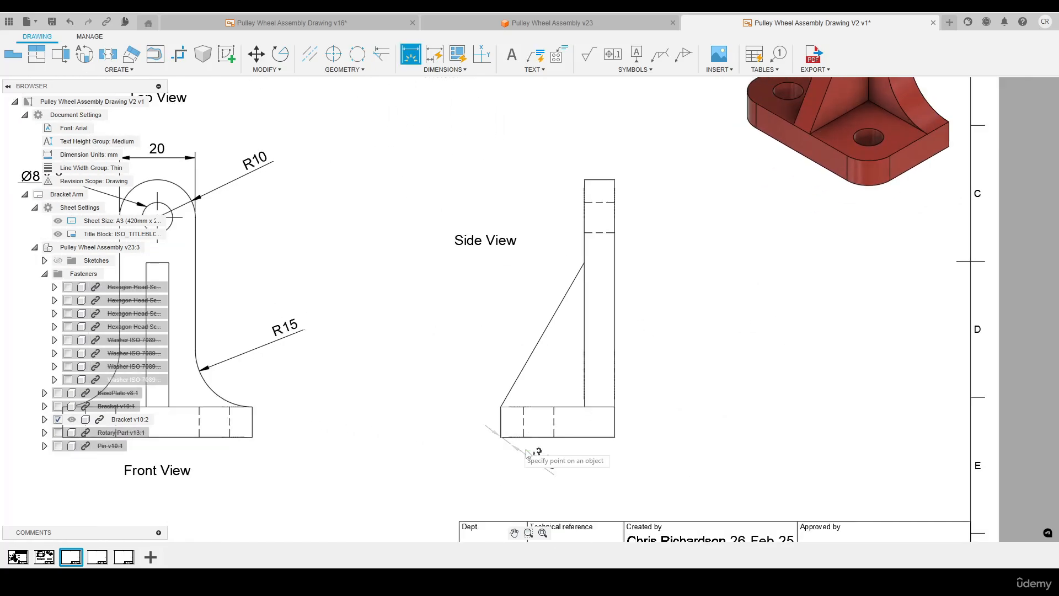
left_click(615, 437)
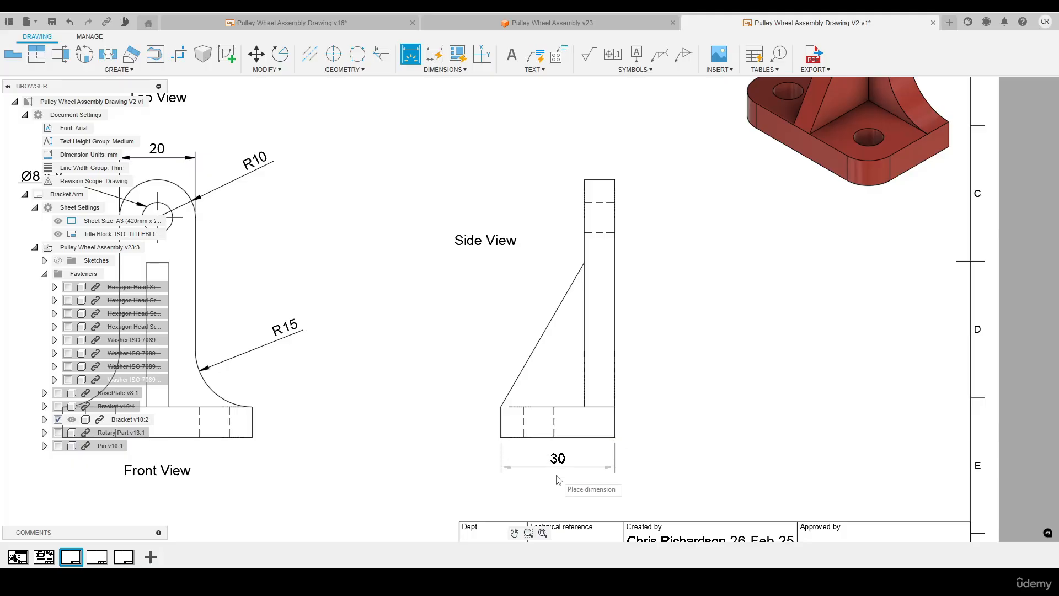
left_click(588, 483)
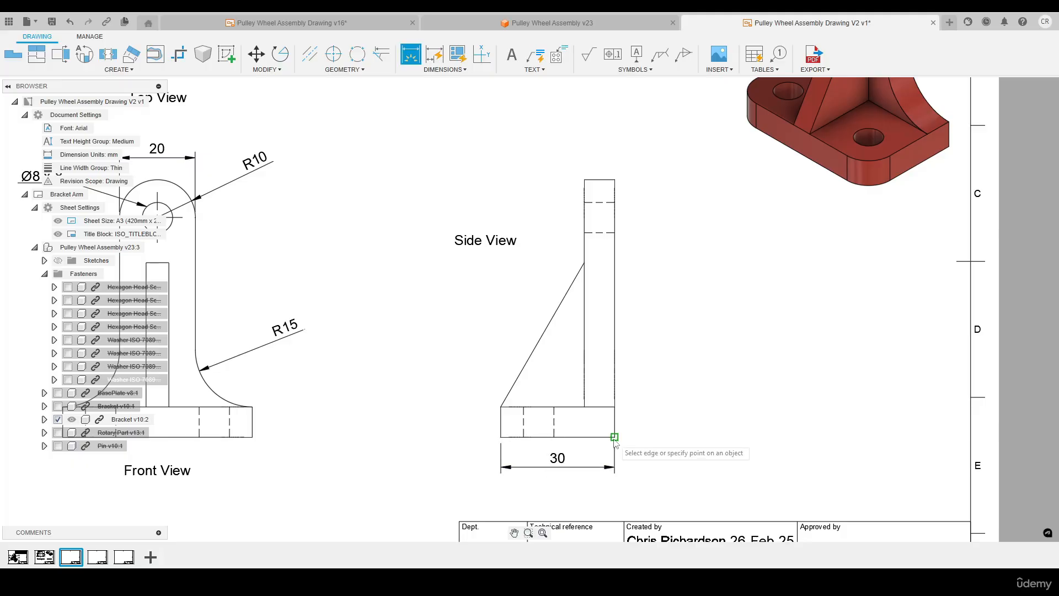
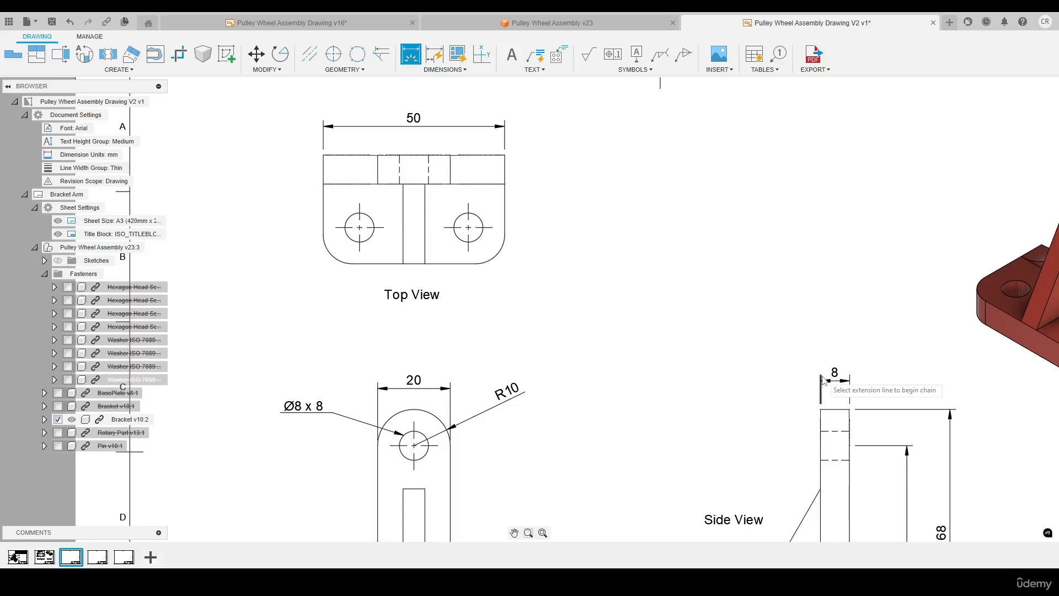
Dimension the base's depth from the upright's face to the front edge, placing it left of the top view
left_click(324, 184)
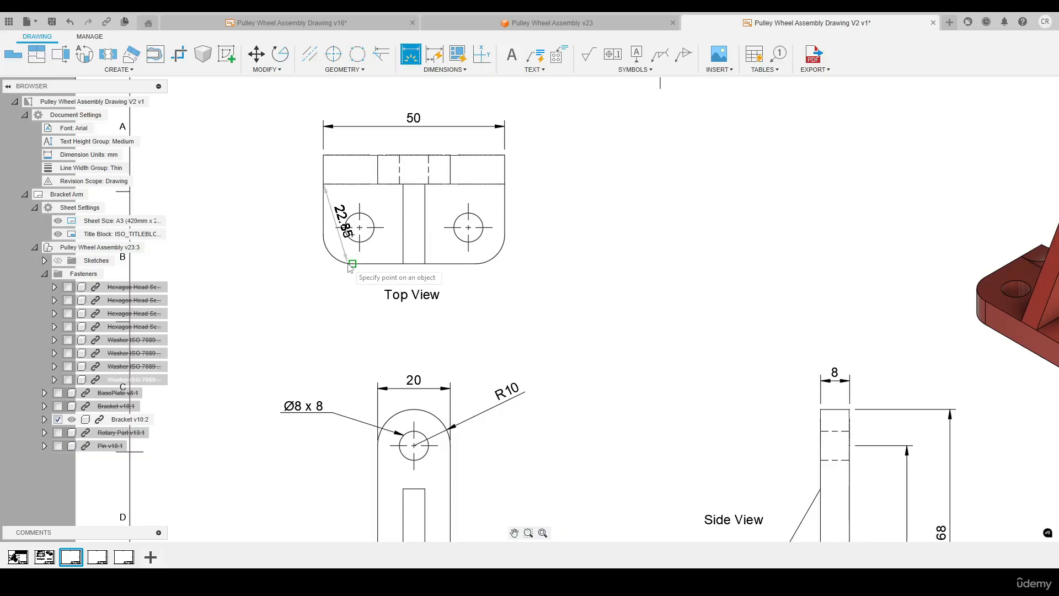
left_click(353, 264)
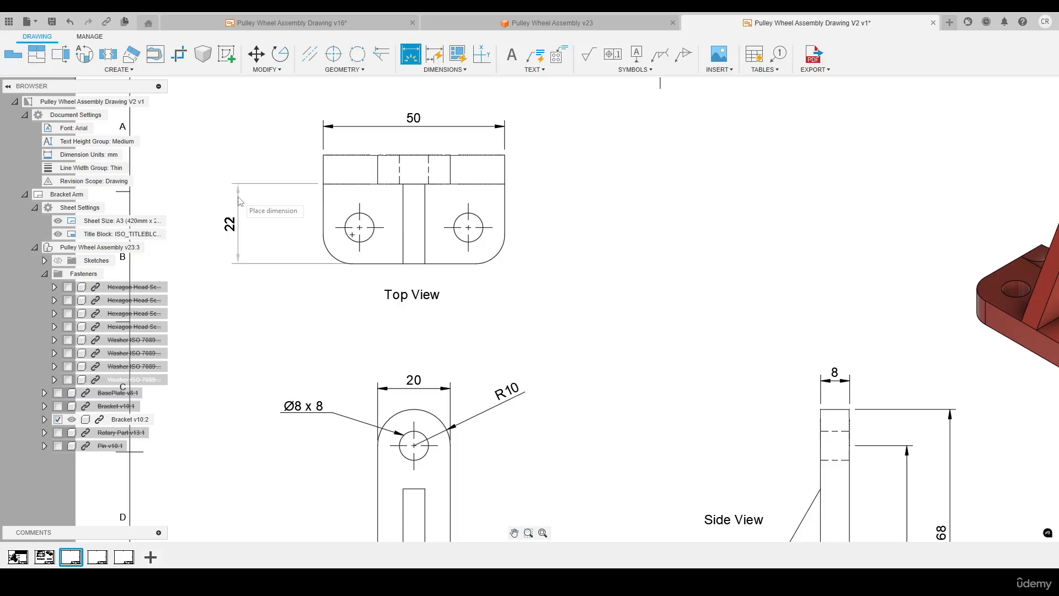
left_click(239, 201)
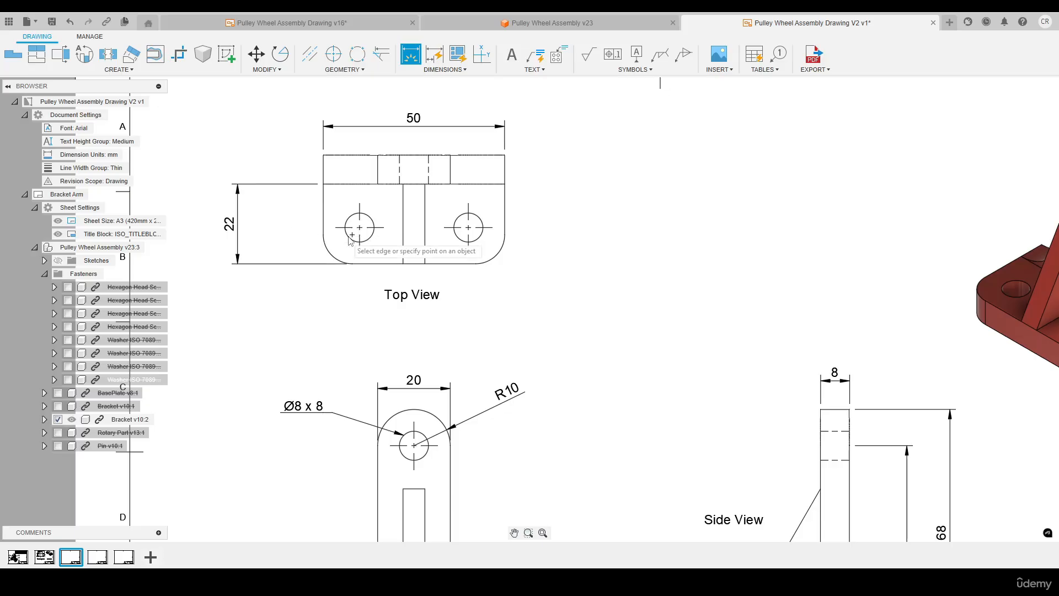
Dimension the left hole's centre from the base's front edge and left edge in the top view
left_click(360, 227)
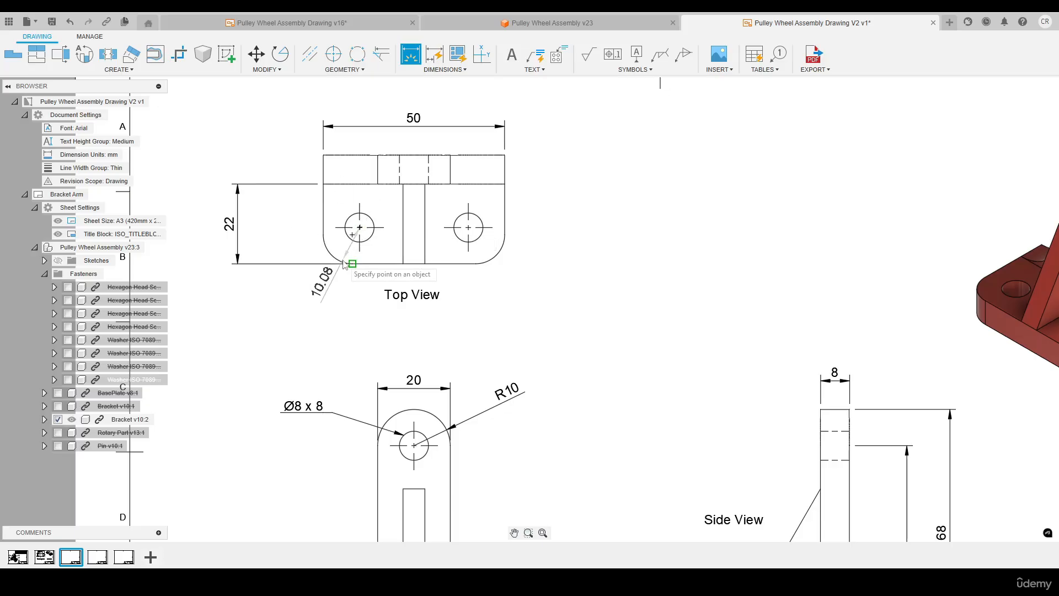
left_click(278, 264)
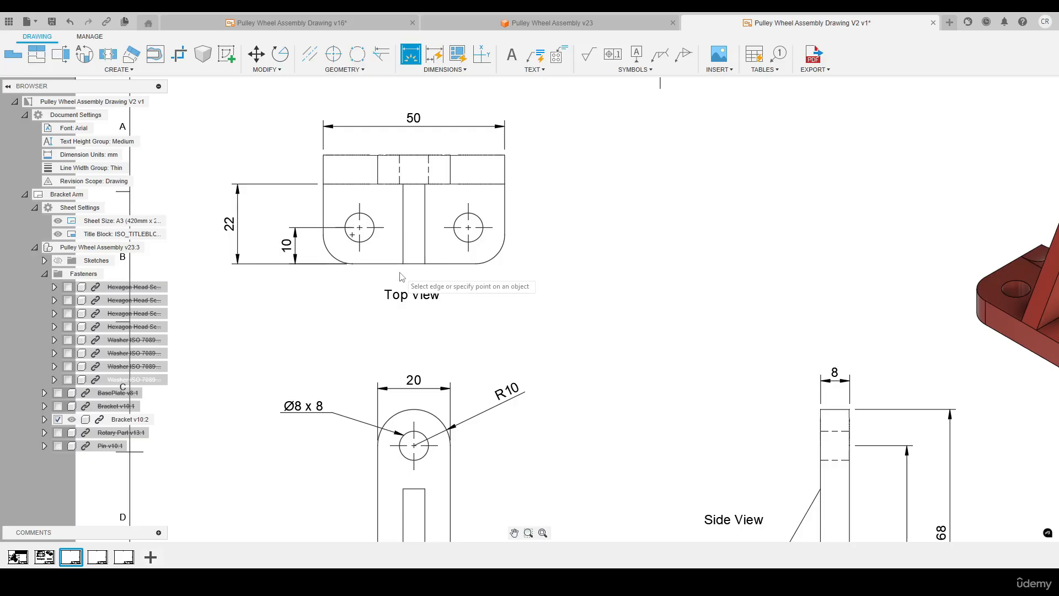
left_click(353, 263)
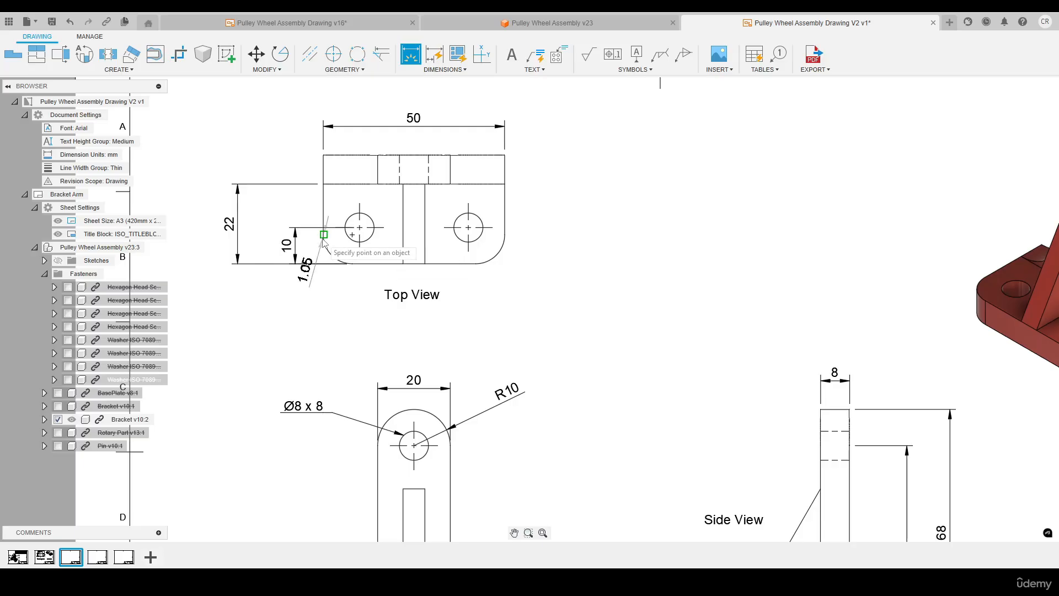
left_click(359, 227)
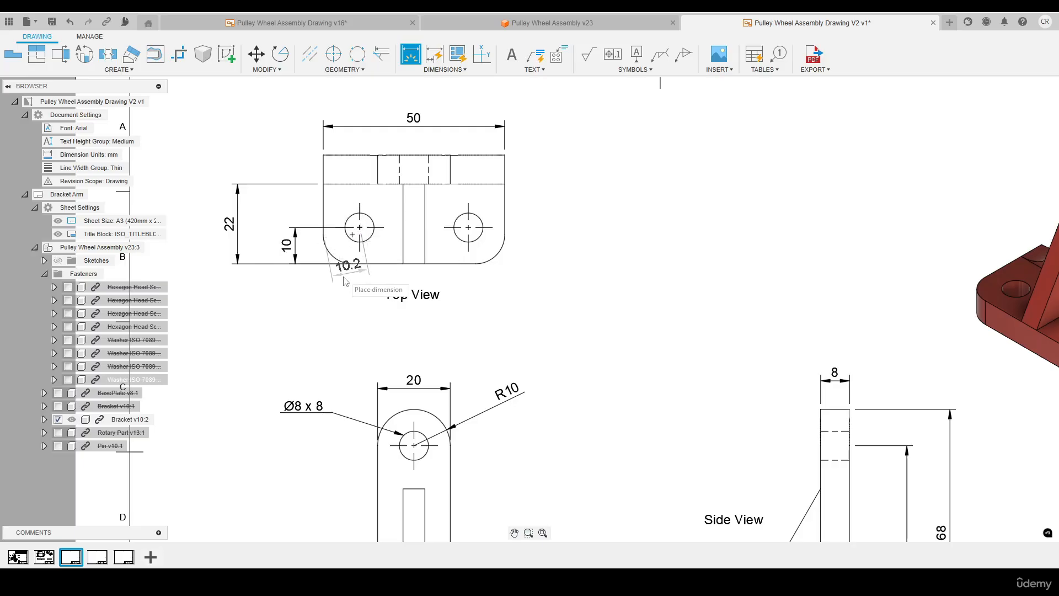
left_click(323, 304)
Dimension the radius of the base's lower-right rounded corner in the top view
left_click(503, 251)
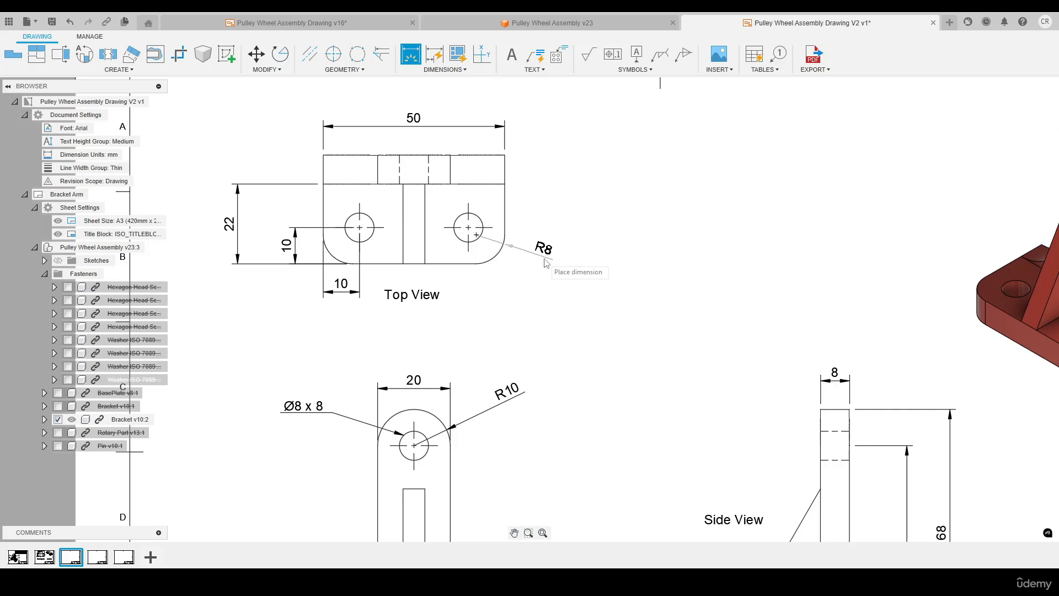
left_click(549, 260)
key("Escape")
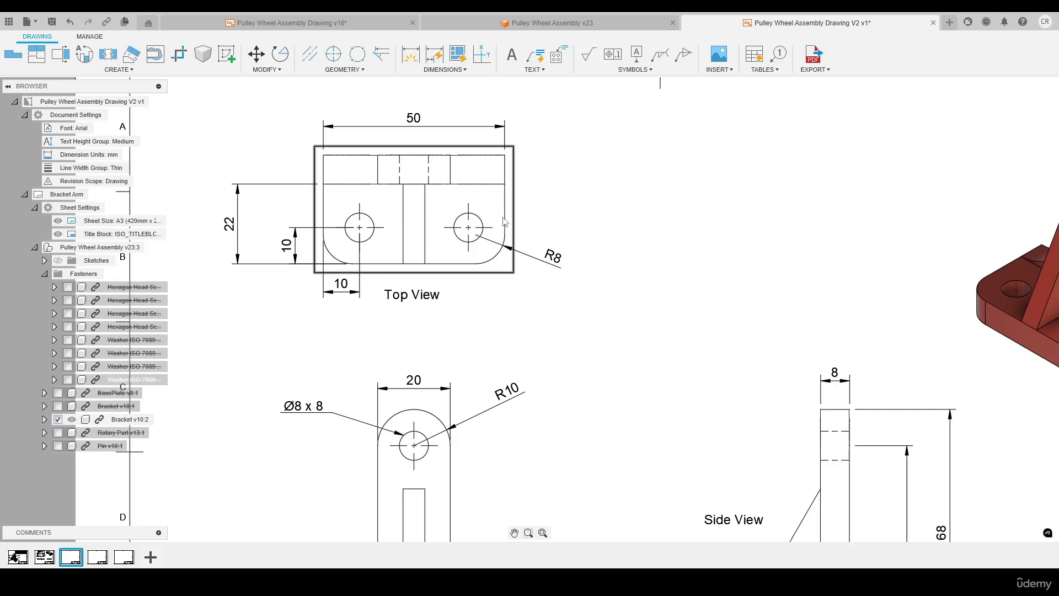
Add a hole note to the right base hole in the top view, with its leader ending at the upper right
key("n")
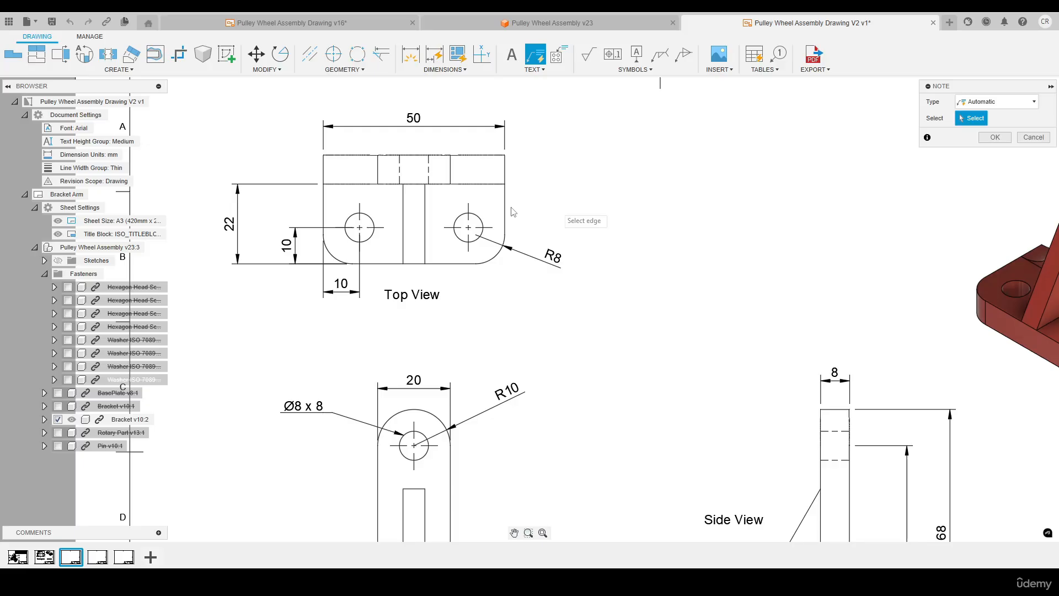
left_click(480, 221)
left_click(575, 194)
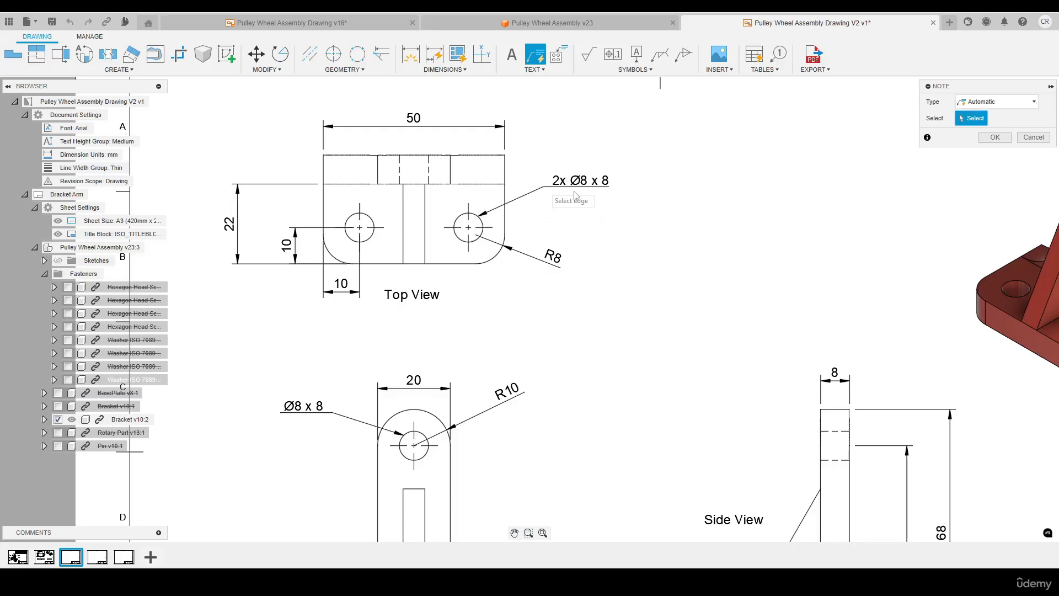
left_click(994, 137)
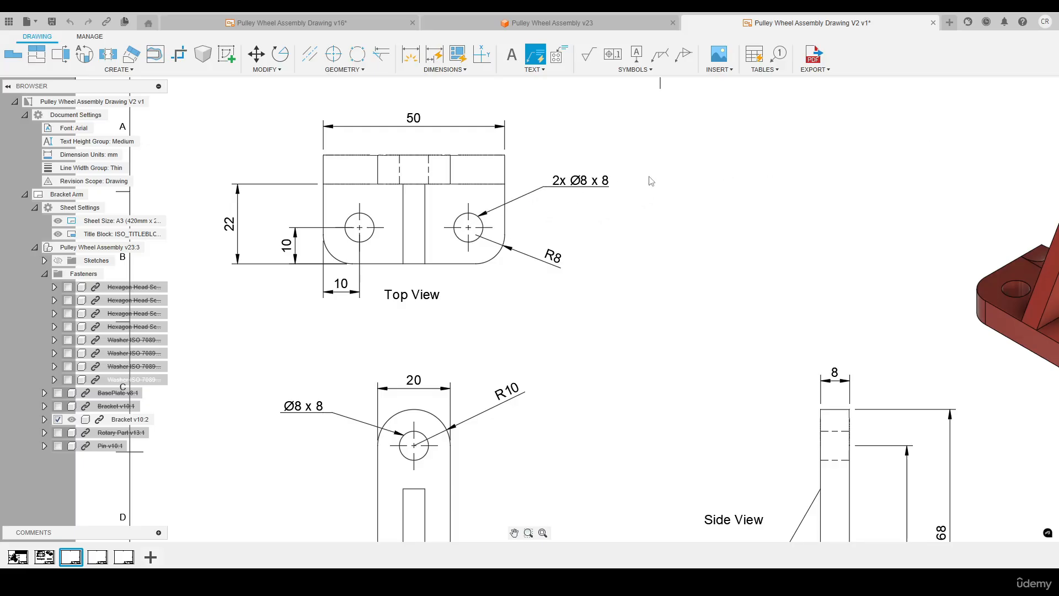
Move the Top View label aside and dimension the rib's thickness directly below the top view
scroll(466, 225, "down", 2)
scroll(466, 225, "down", 1)
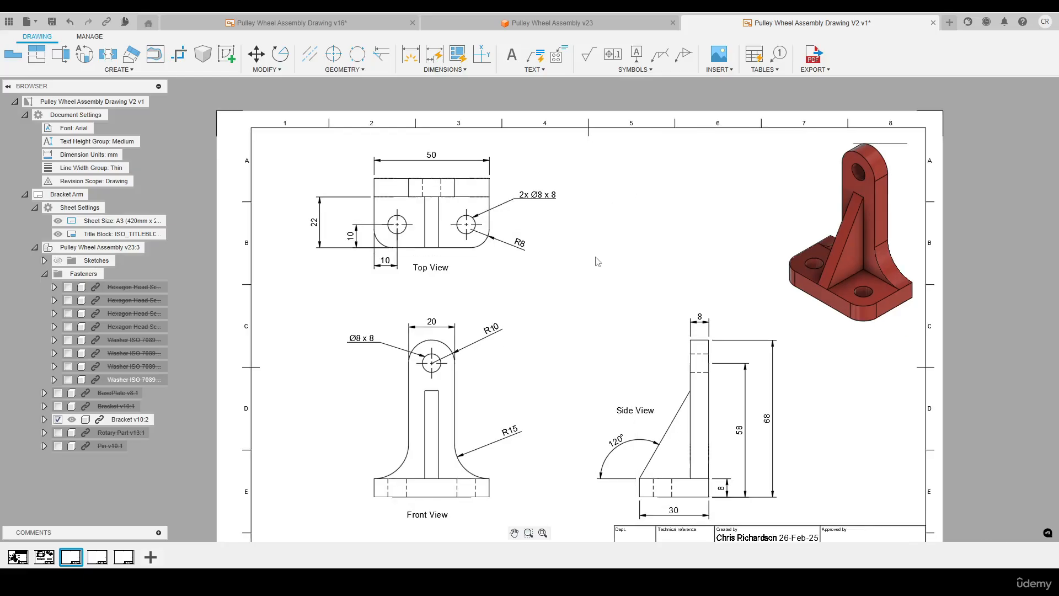
scroll(596, 262, "down", 1)
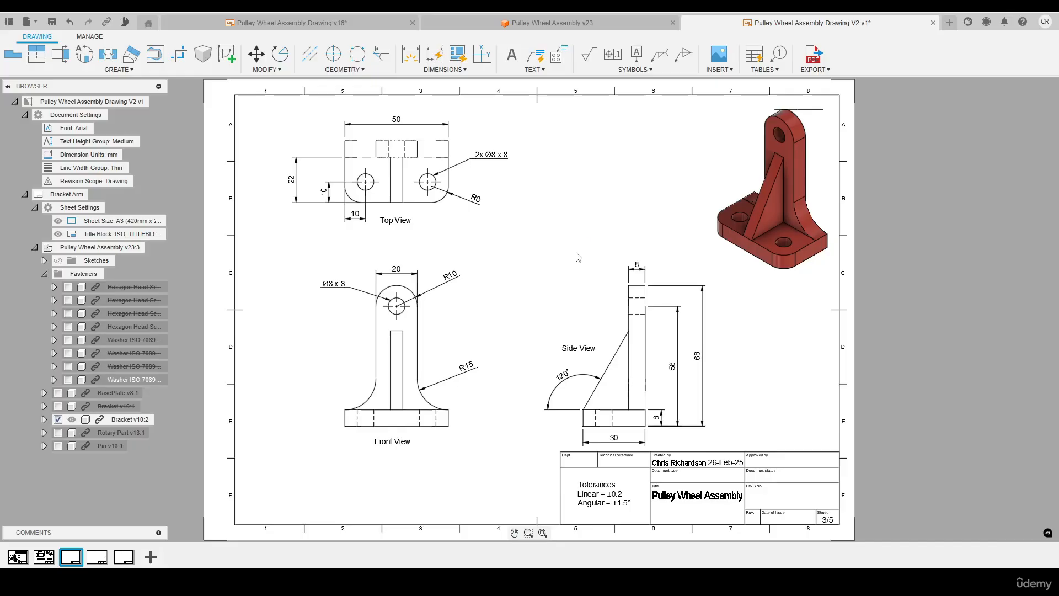
left_click(392, 187)
scroll(377, 200, "up", 2)
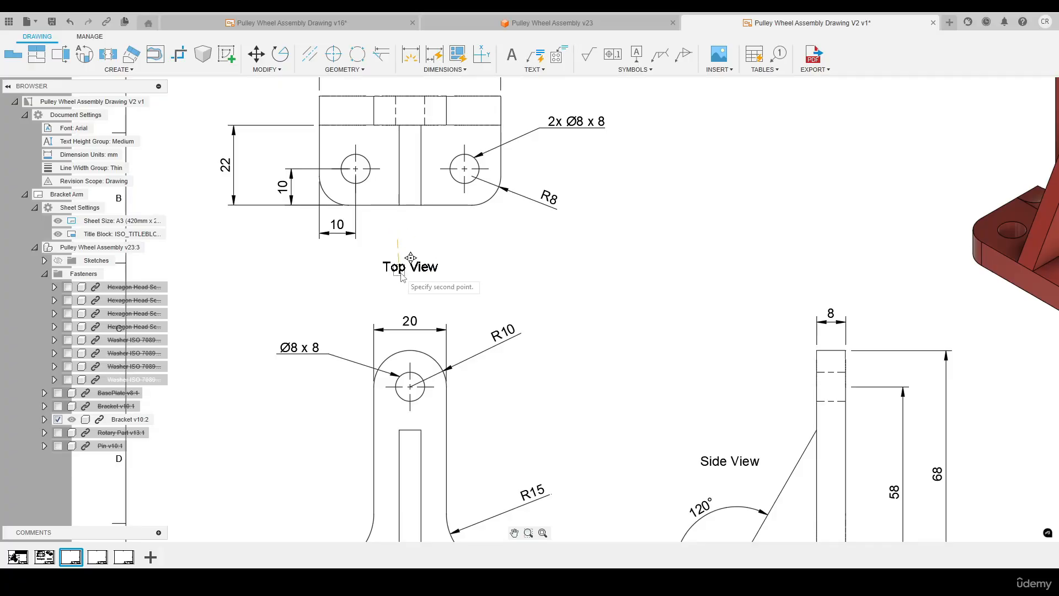
left_click(546, 284)
key("d")
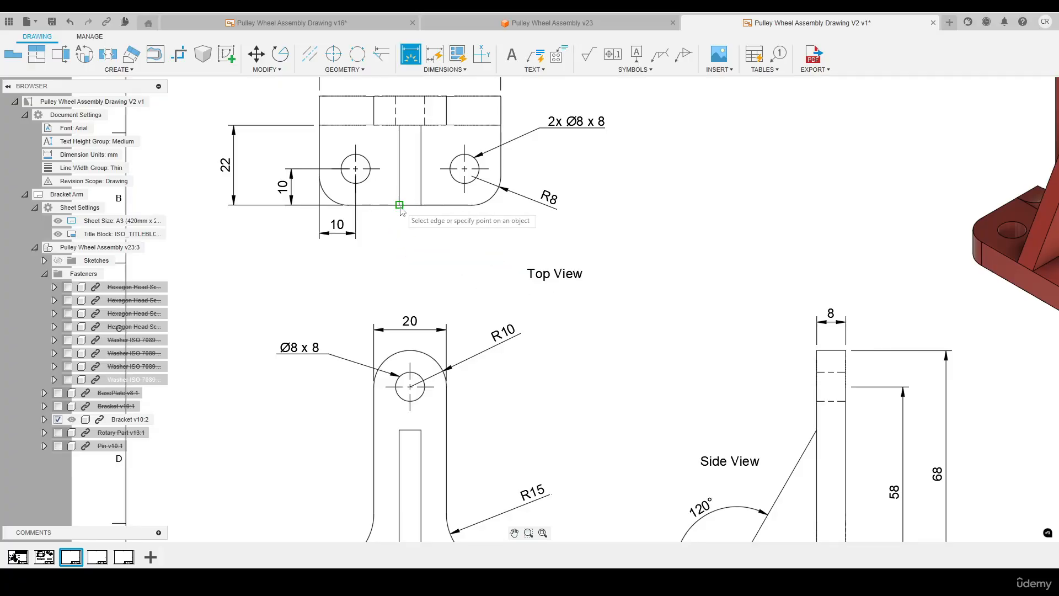
left_click(399, 203)
left_click(421, 204)
left_click(410, 247)
key("Escape")
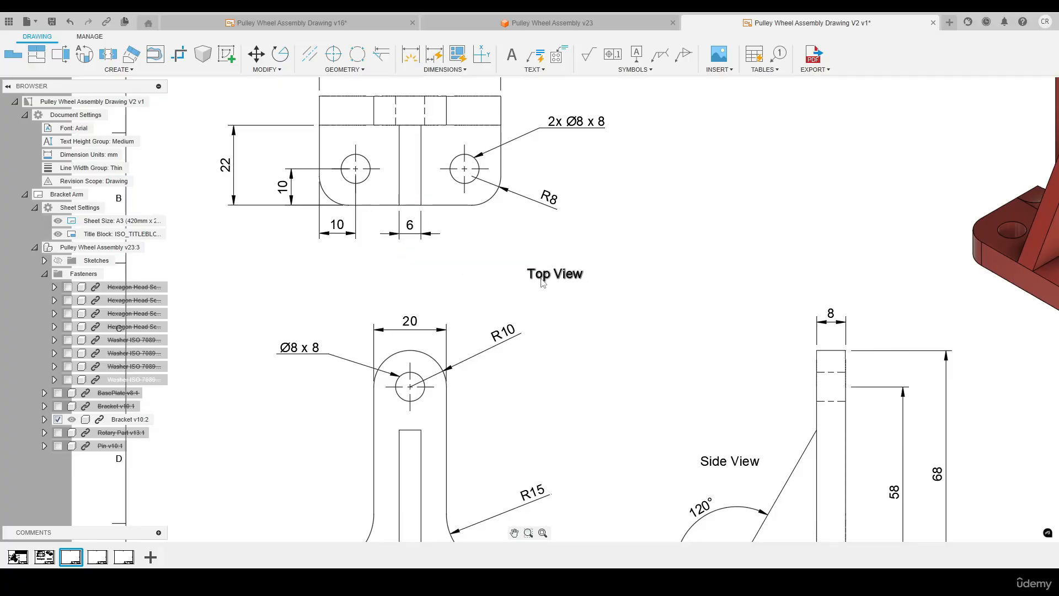
Move the Top View label back beneath the top view, just to the right of the rib thickness dimension
left_click(543, 276)
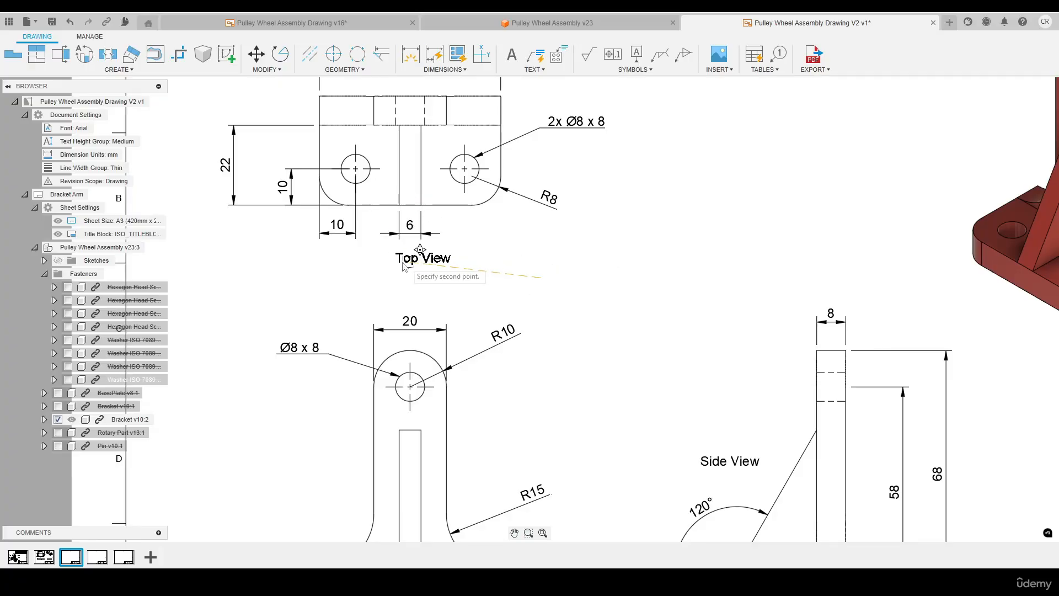
left_click(489, 243)
middle_click(400, 177)
middle_click(399, 177)
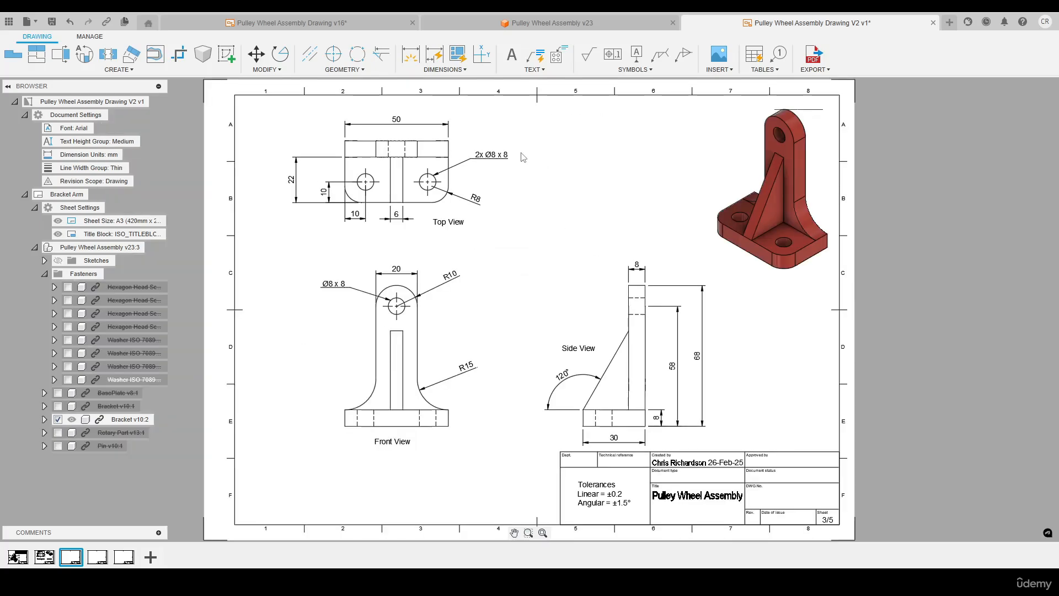
Shift the bracket's front view slightly upward on its sheet
left_click(423, 338)
left_click(422, 327)
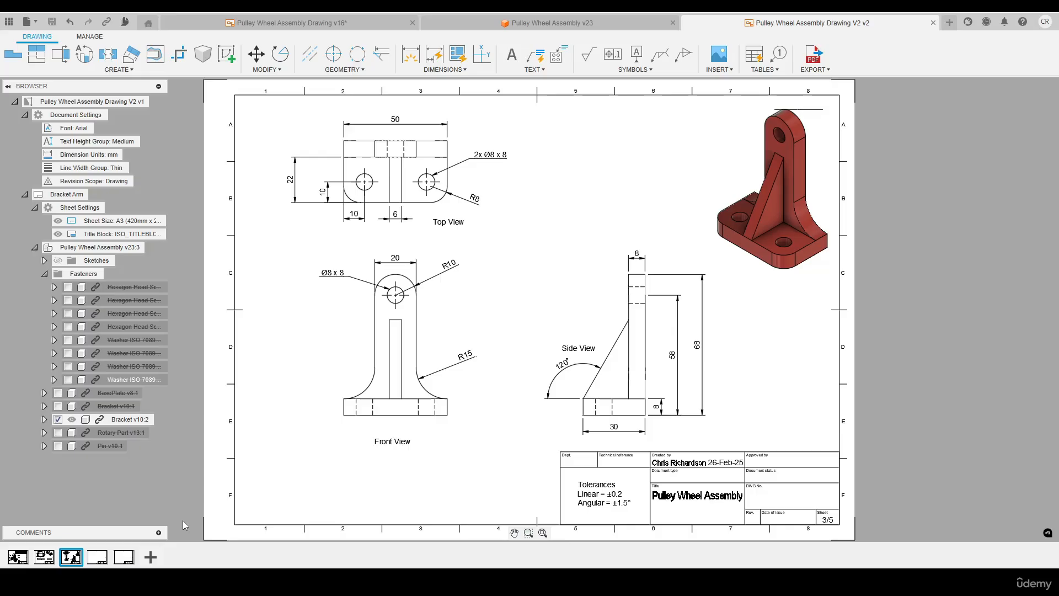
On the Pulley Wheel sheet, place a base view of the assembly with Left orientation at scale 1:0.75, toward the lower left
left_click(97, 558)
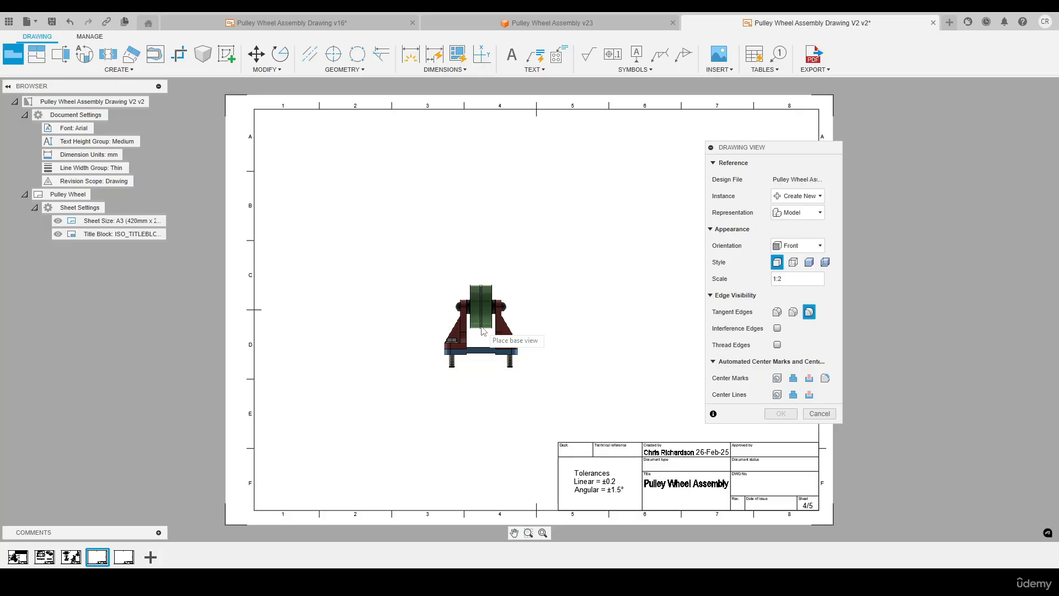
left_click(806, 247)
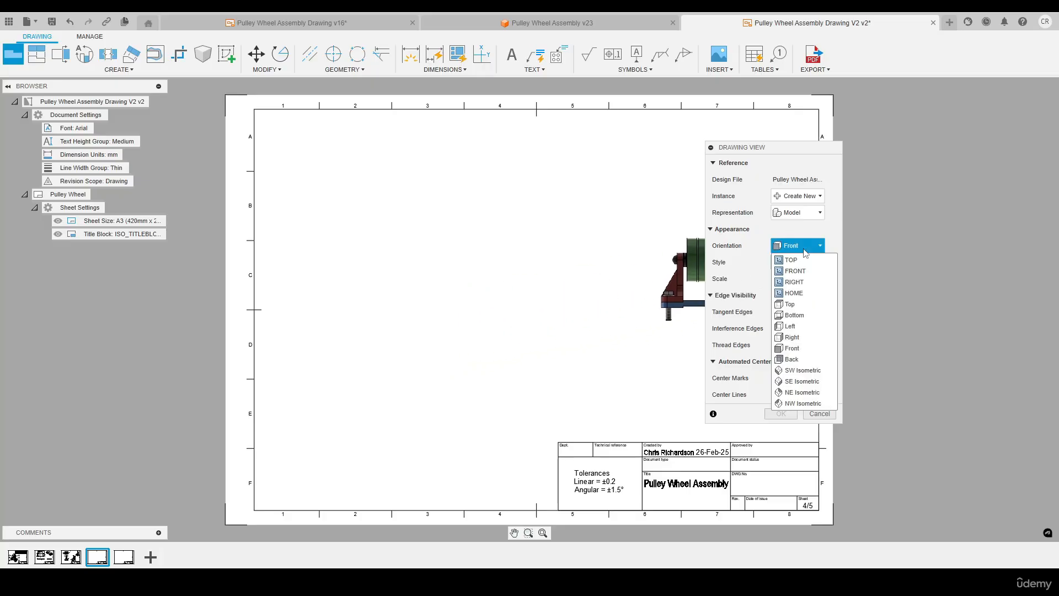
left_click(790, 327)
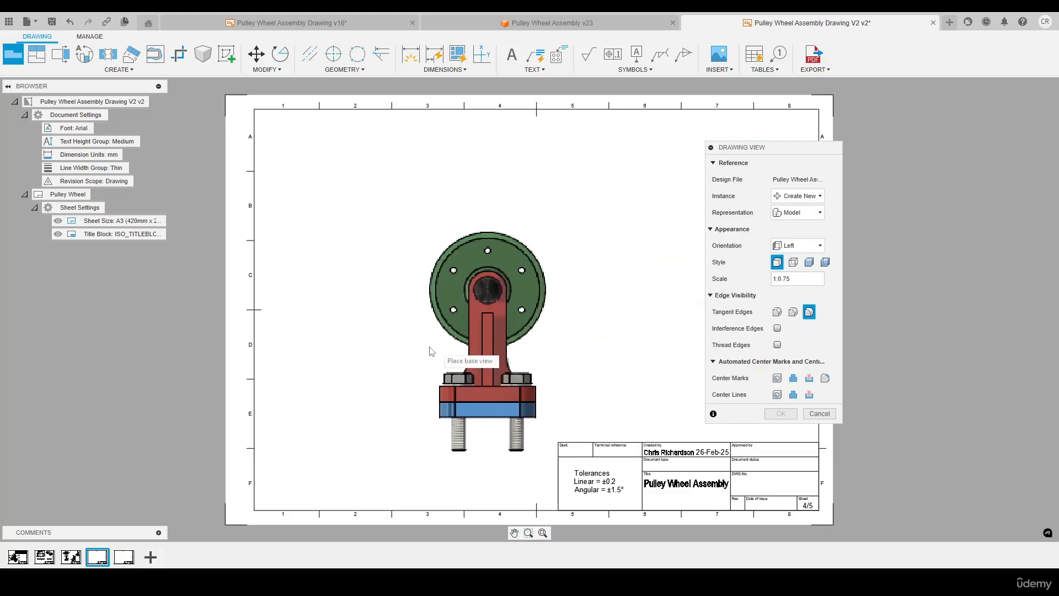
left_click(423, 379)
left_click(781, 413)
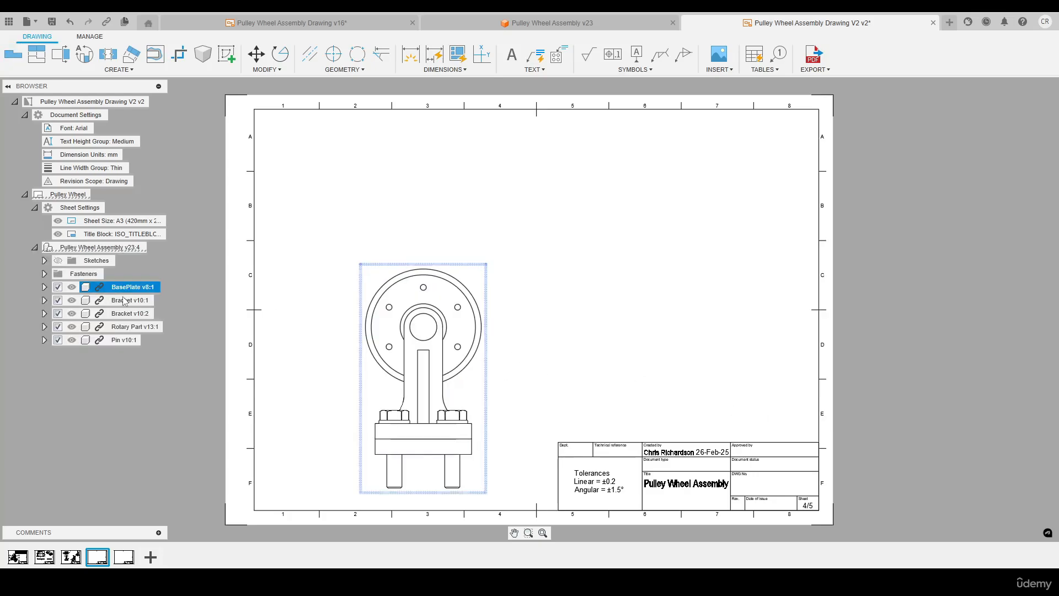
Suppress the BasePlate, both Brackets and the Pin in the base view, keeping the Rotary Part
left_click(123, 300, "shift")
left_click(125, 313, "shift")
left_click(127, 326, "shift")
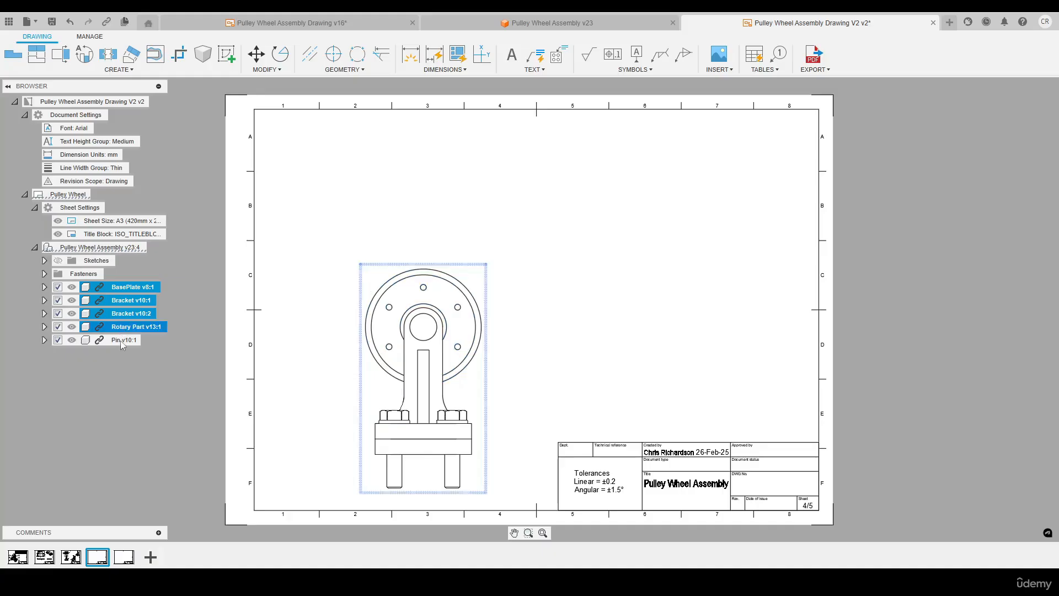
left_click(122, 340, "shift")
left_click(130, 326, "ctrl")
right_click(126, 313)
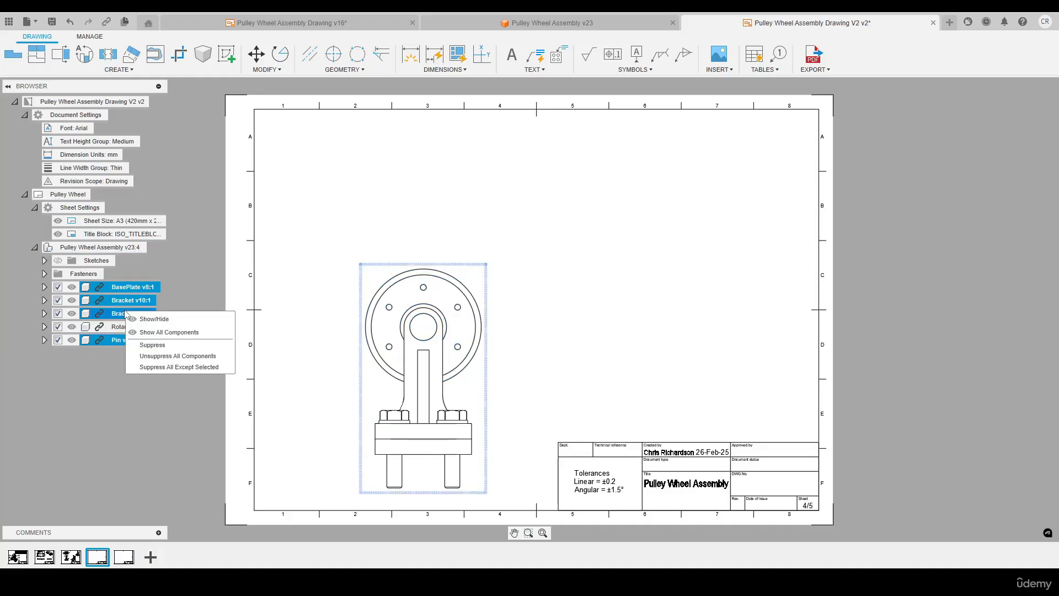
left_click(152, 345)
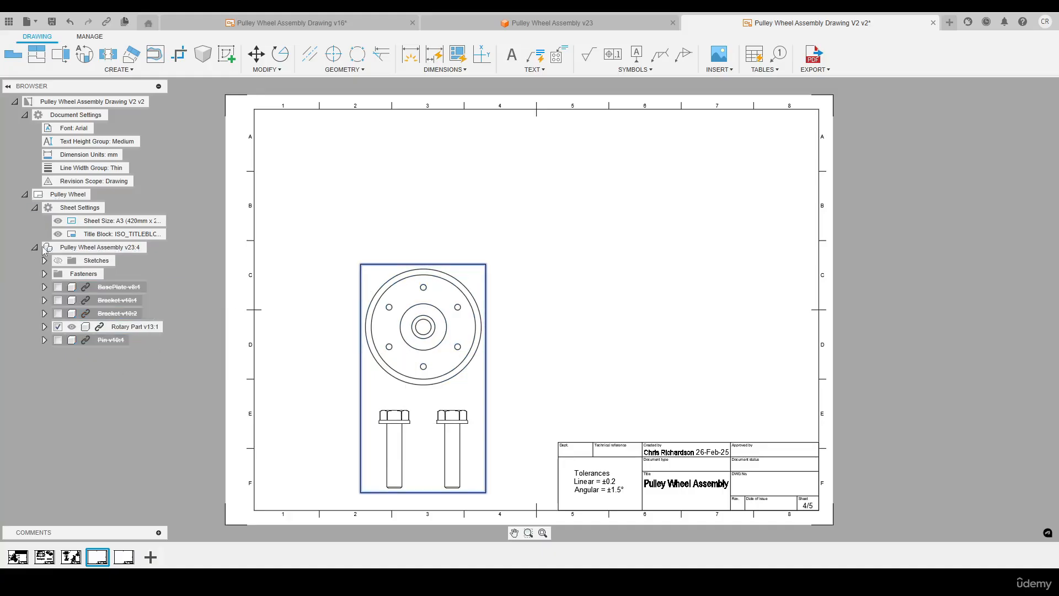
Suppress all hexagon head screws and washers of the Fasteners group in the base view
left_click(44, 273)
left_click(138, 287)
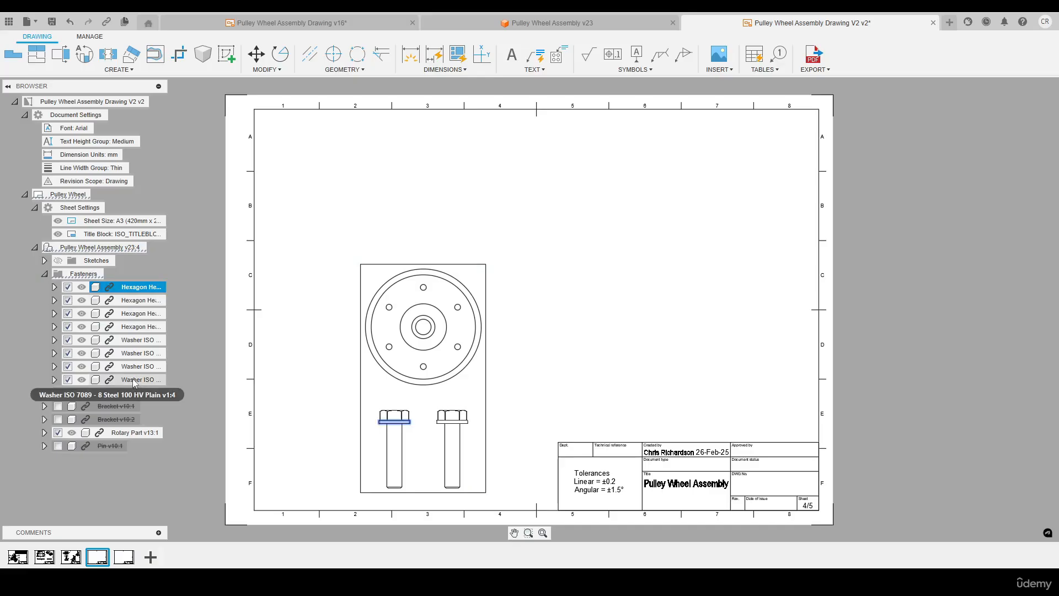
left_click(134, 381, "shift")
right_click(135, 381)
left_click(161, 419)
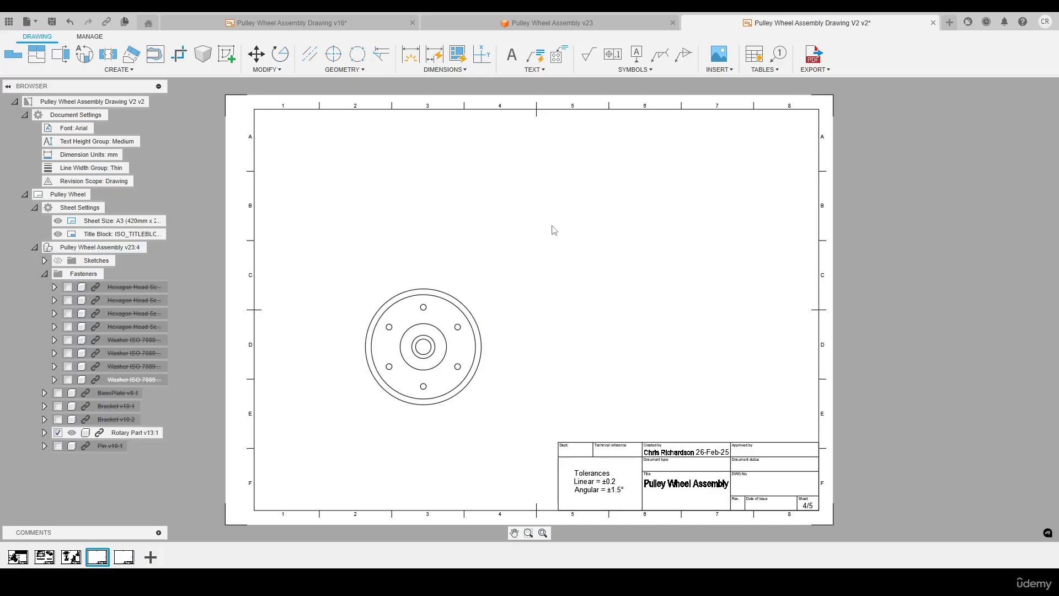
Project a top view above the pulley wheel's base view and an isometric view at the sheet's upper right
key("p")
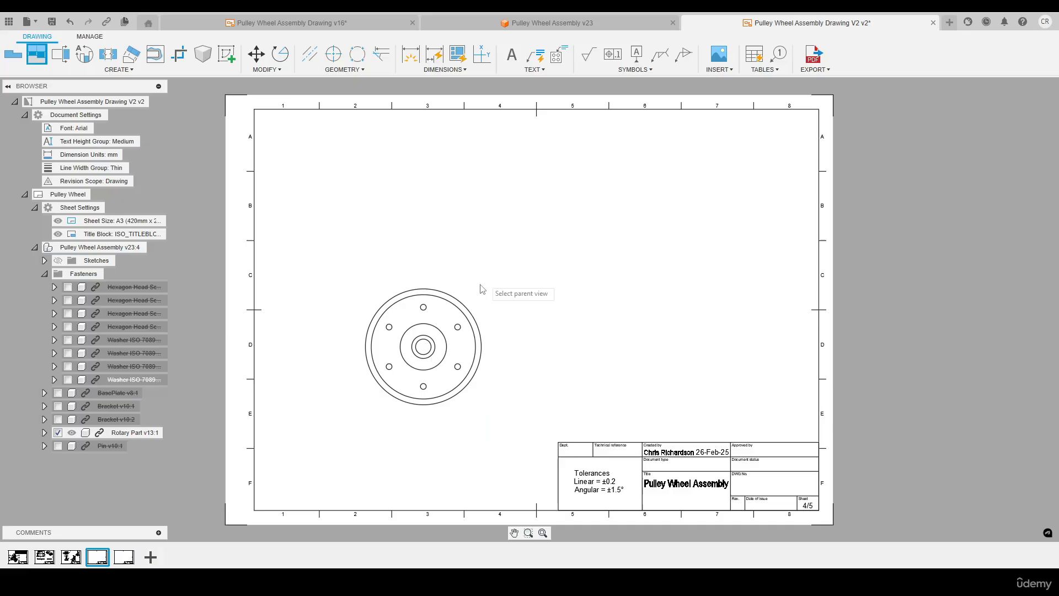
left_click(438, 319)
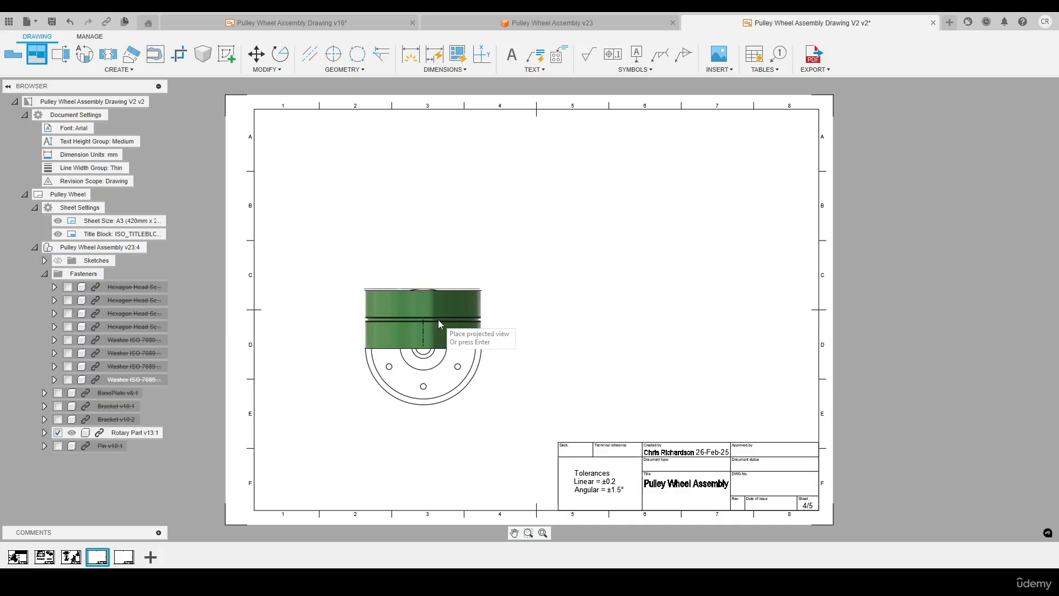
left_click(443, 194)
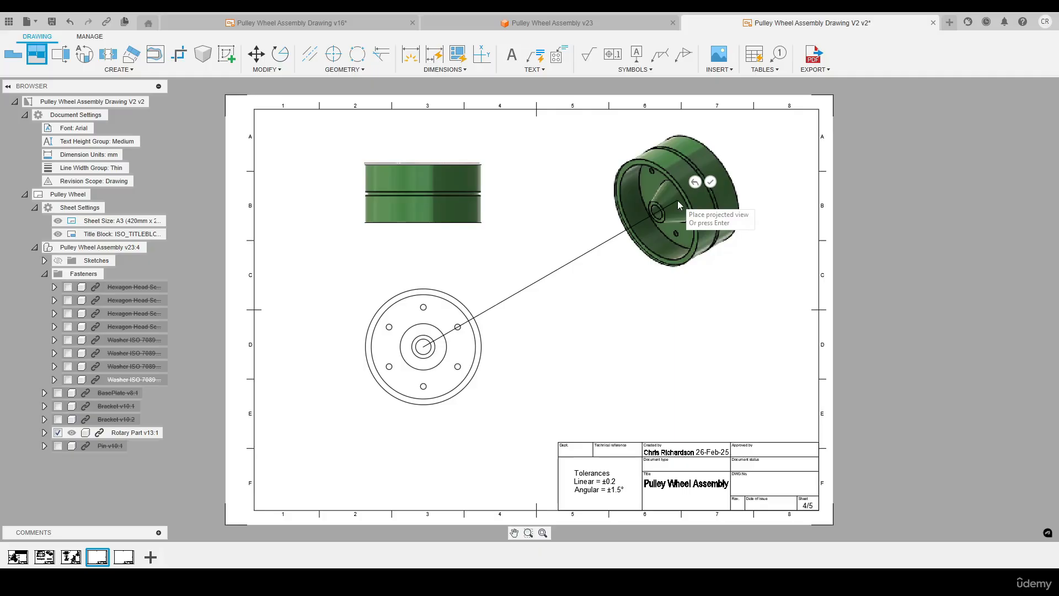
left_click(677, 201)
left_click(710, 181)
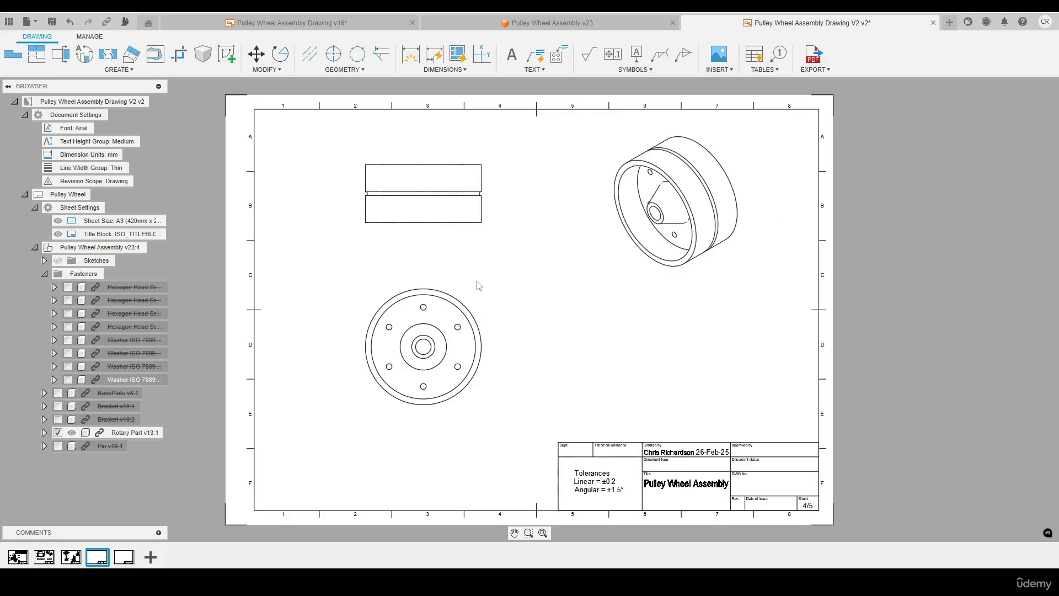
Create section line A vertically through the centre of the pulley wheel's base view, from the rim's top to its bottom
left_click(59, 55)
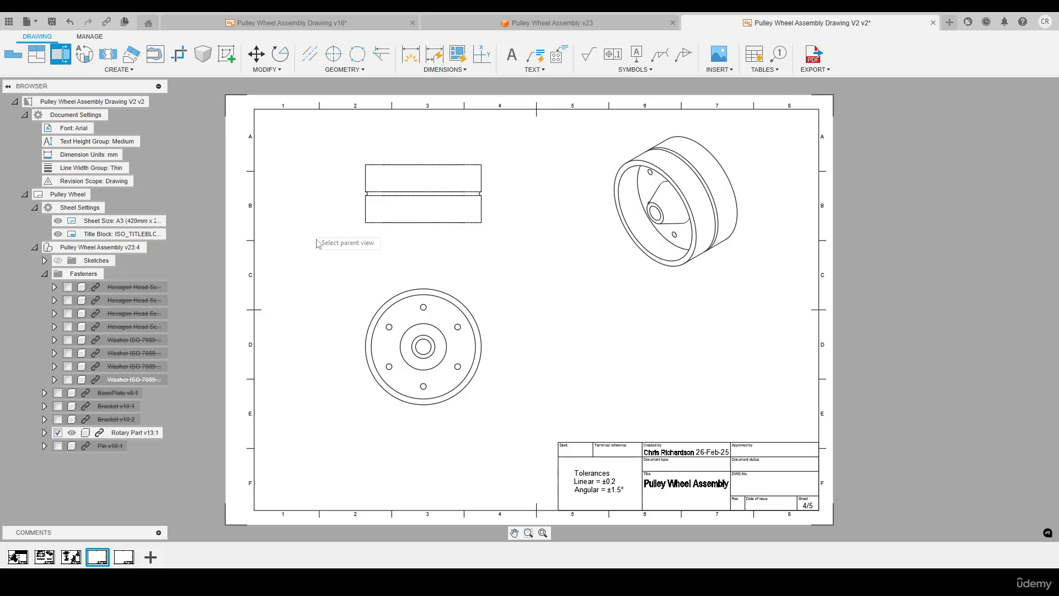
left_click(410, 301)
scroll(414, 298, "up", 3)
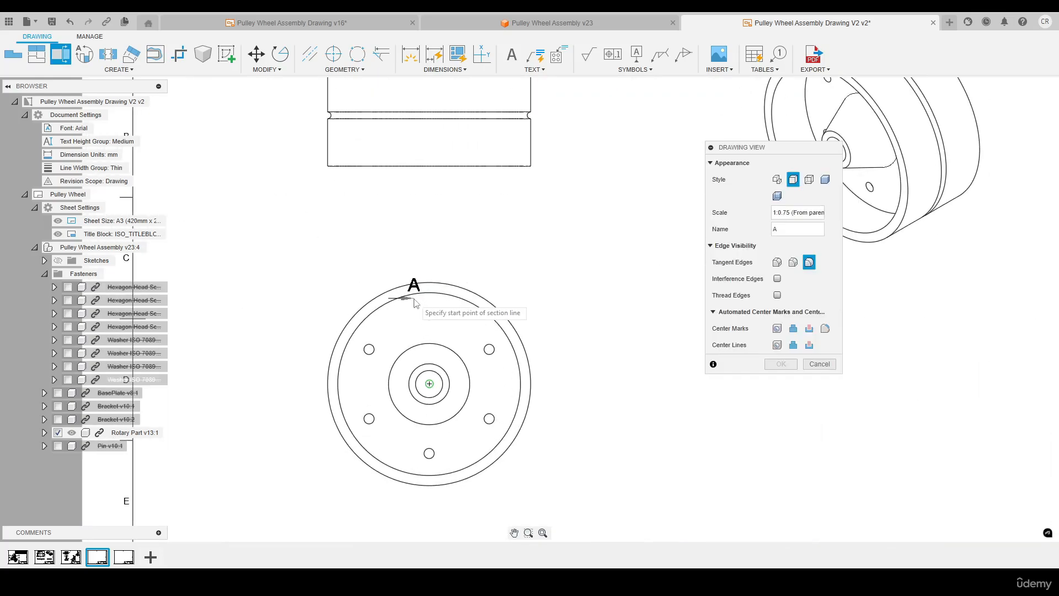
scroll(415, 302, "up", 3)
left_click(446, 263)
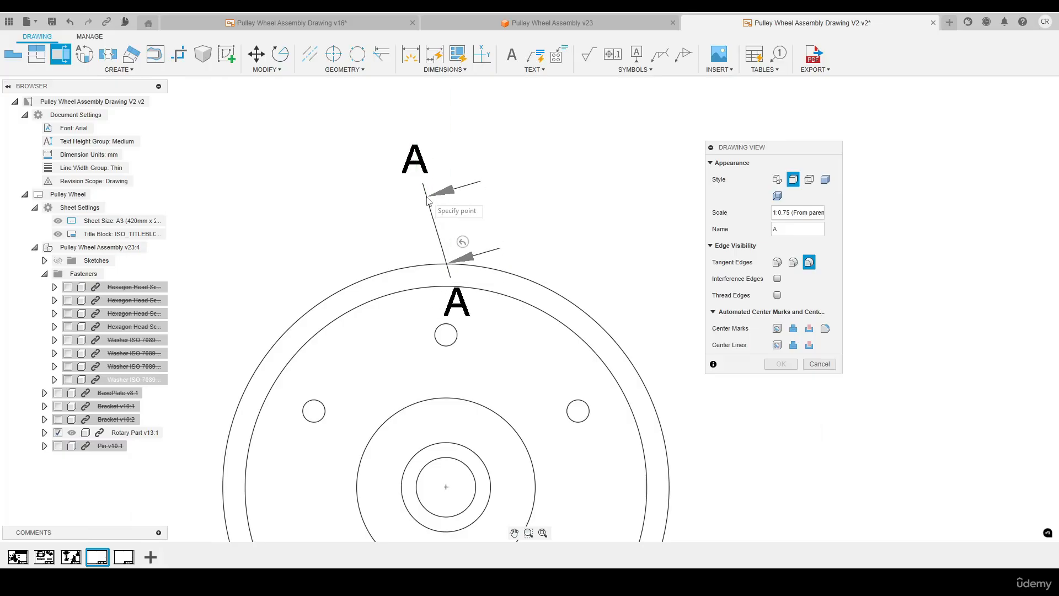
scroll(448, 300, "down", 4)
scroll(435, 421, "up", 3)
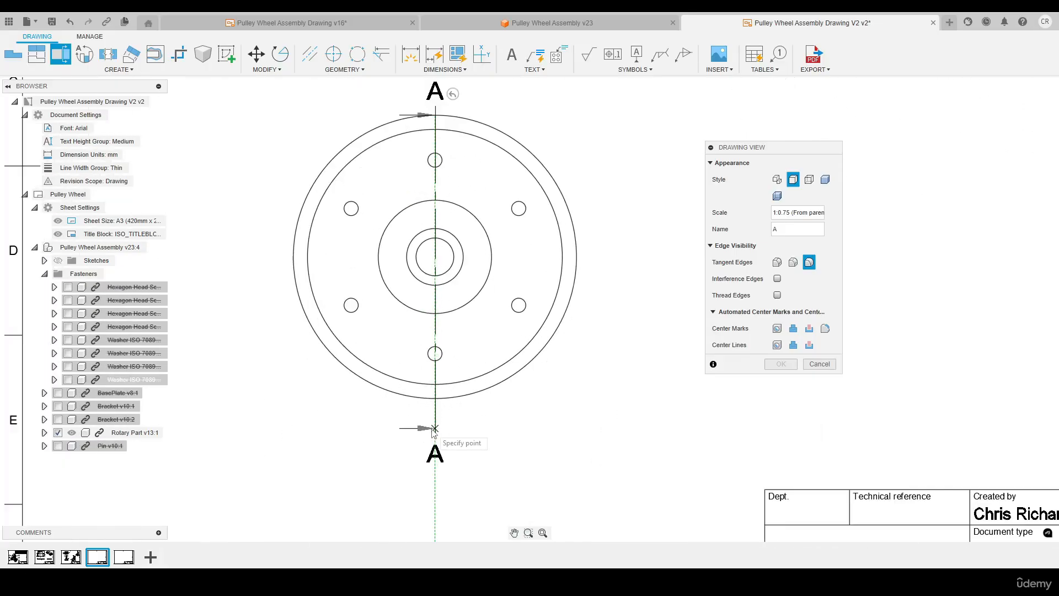
left_click(435, 406)
scroll(370, 302, "down", 3)
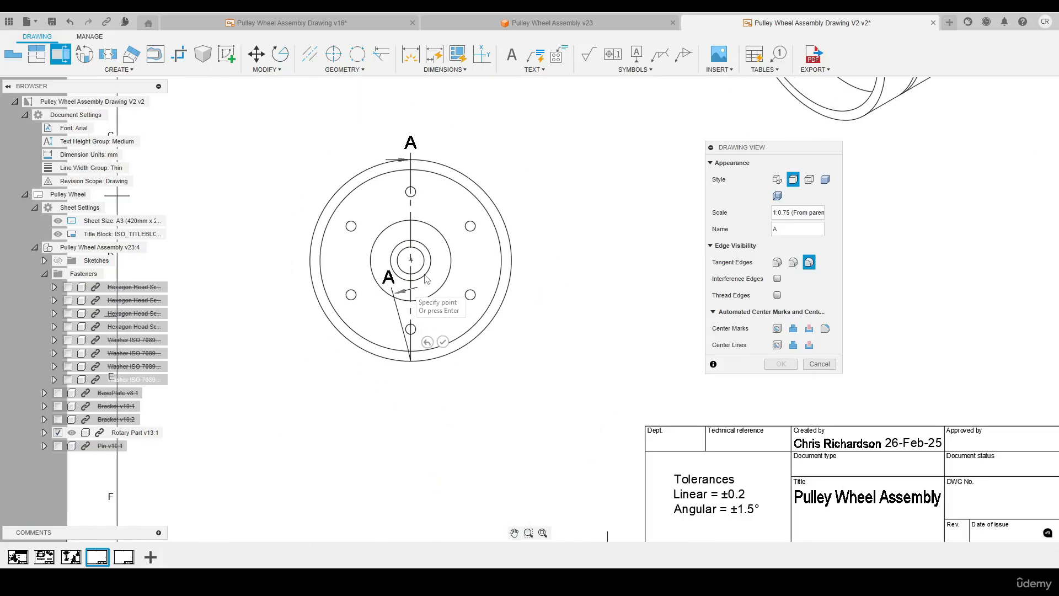
right_click(607, 204)
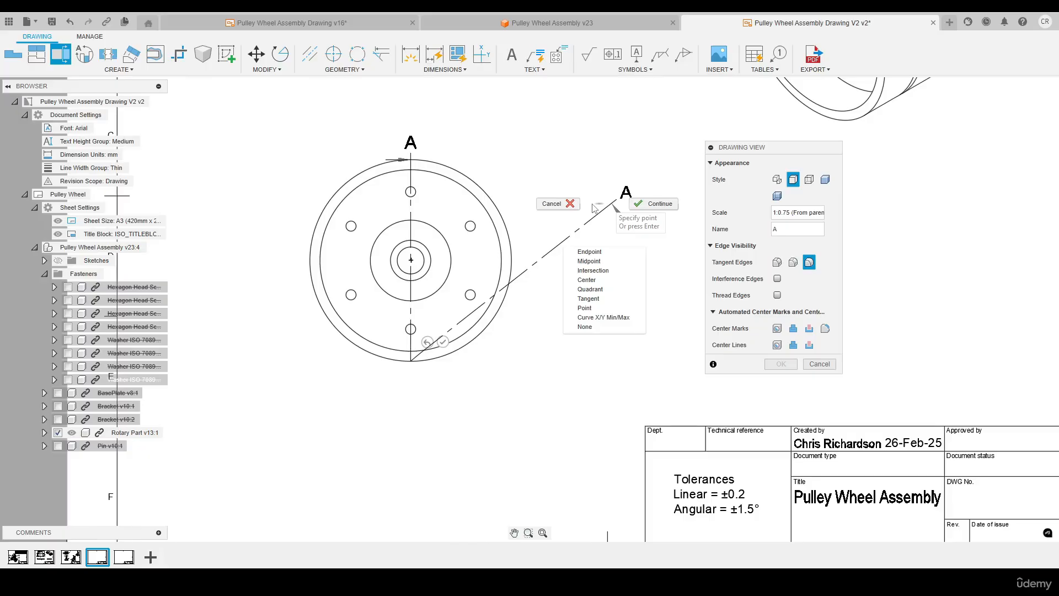
left_click(660, 205)
Place the full-depth section view A-A to the right of the base view, beneath the isometric view
scroll(509, 290, "down", 3)
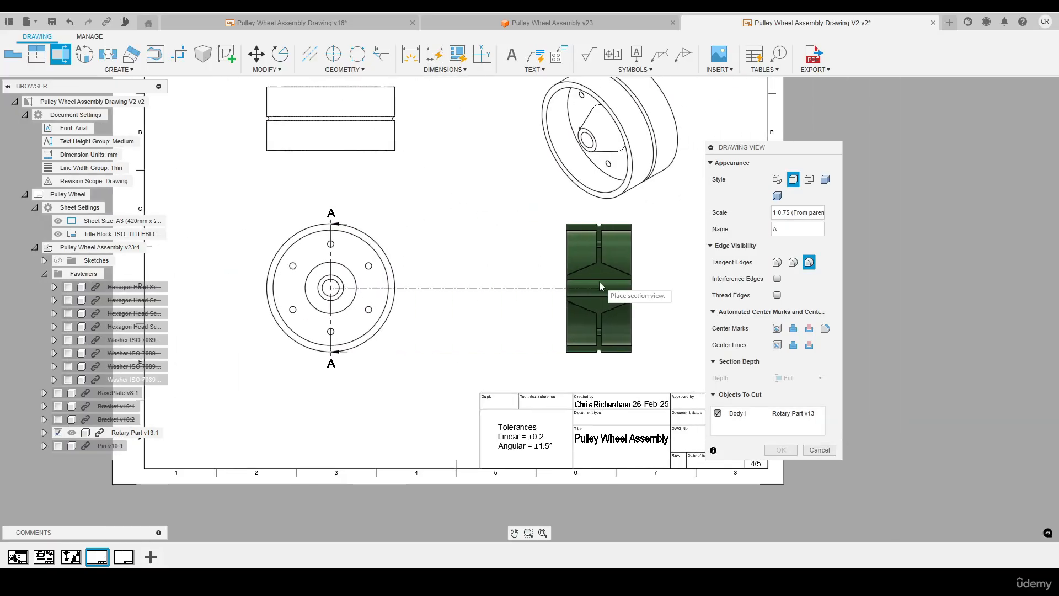
left_click(578, 283)
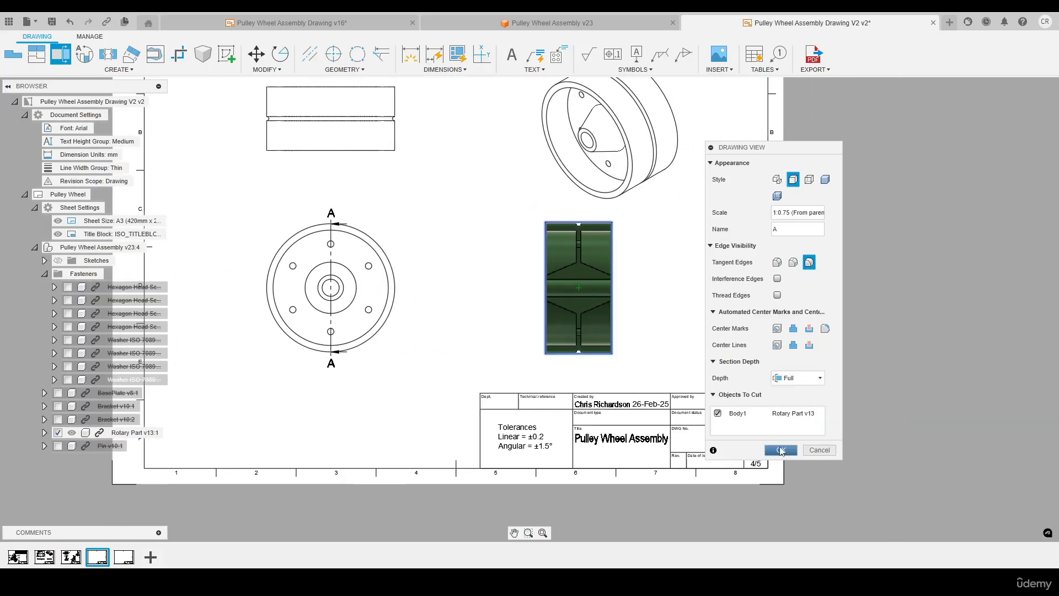
left_click(781, 451)
Extend both ends of section line A-A beyond the pulley wheel's outer rim
scroll(359, 202, "up", 5)
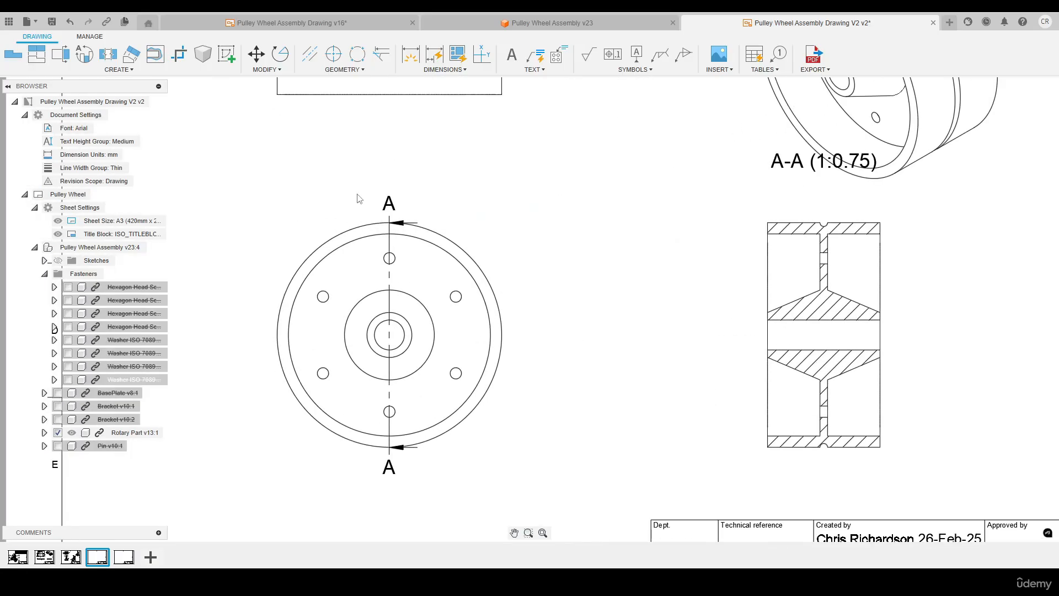
left_click(433, 253)
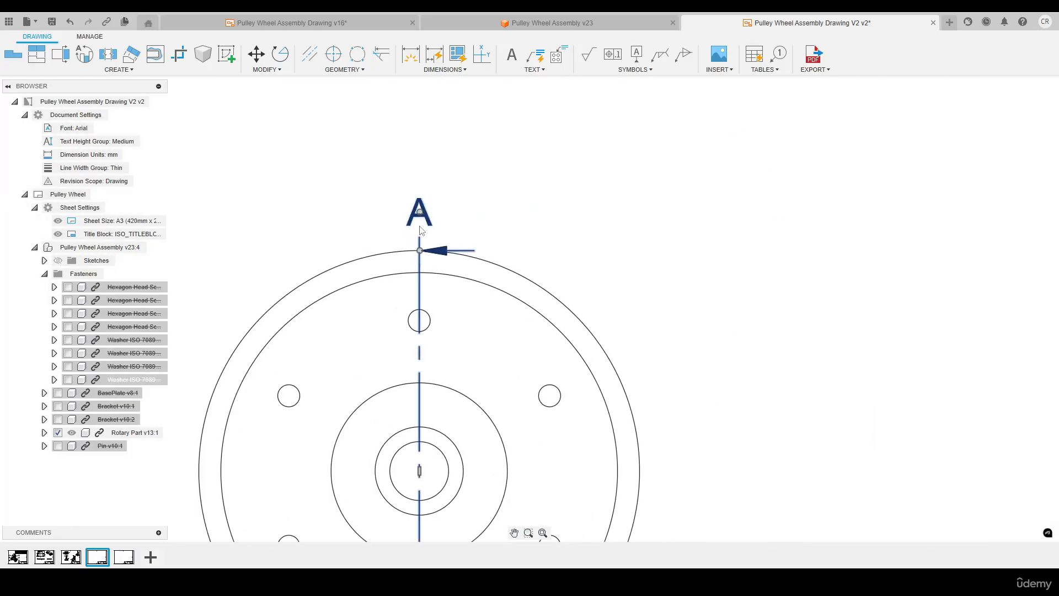
left_click_drag(419, 251, 424, 175)
scroll(427, 169, "down", 4)
scroll(415, 469, "up", 3)
scroll(416, 473, "up", 1)
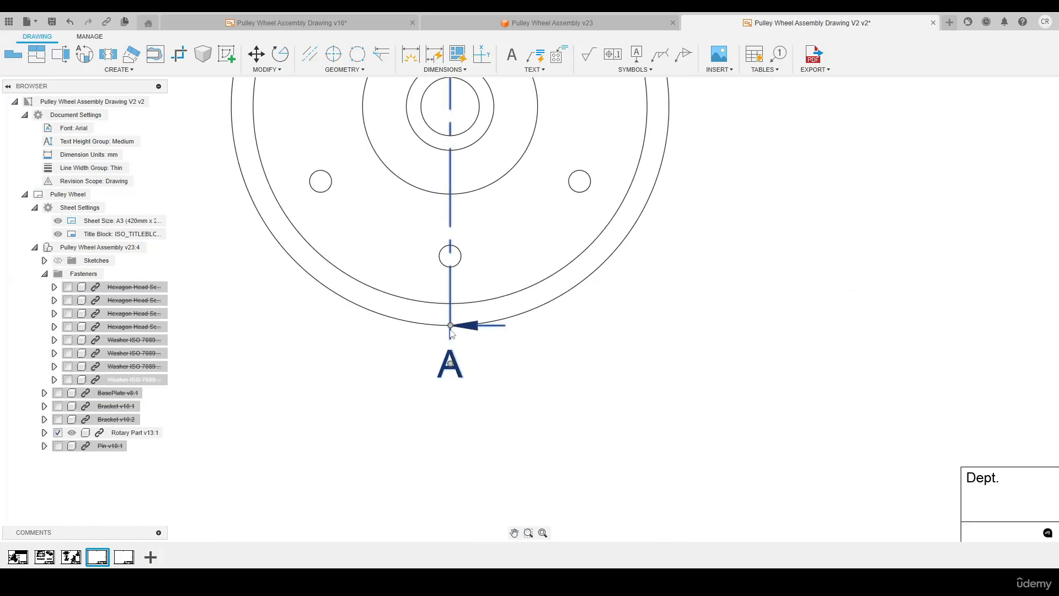
left_click_drag(461, 314, 461, 404)
scroll(385, 389, "down", 4)
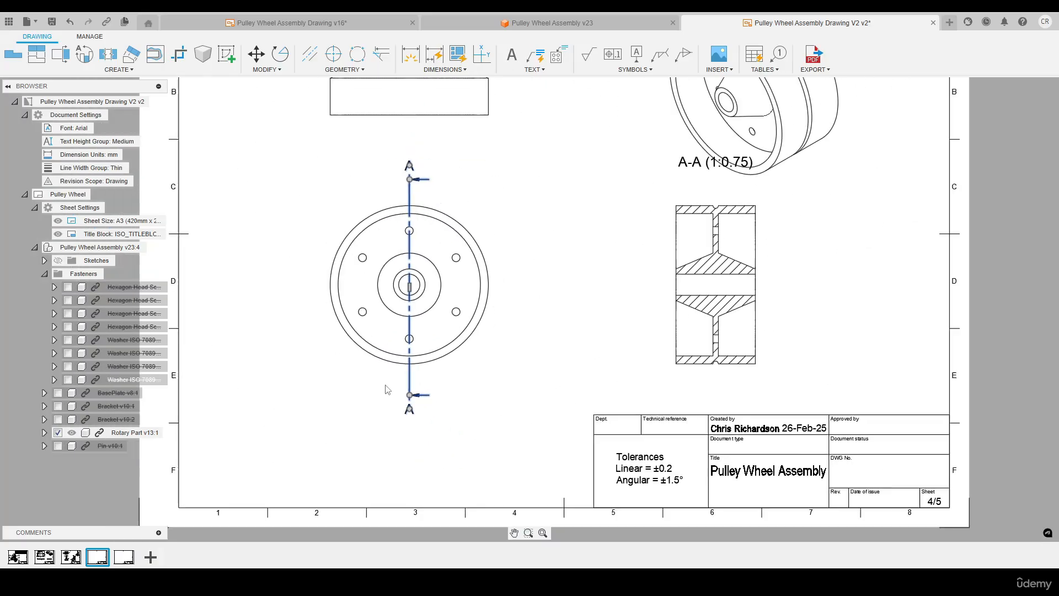
Move the A-A (1:0.75) label to the lower right of the section view
middle_click_drag(549, 261, 518, 309)
left_click(655, 209)
left_click_drag(653, 206, 761, 401)
scroll(585, 371, "down", 2)
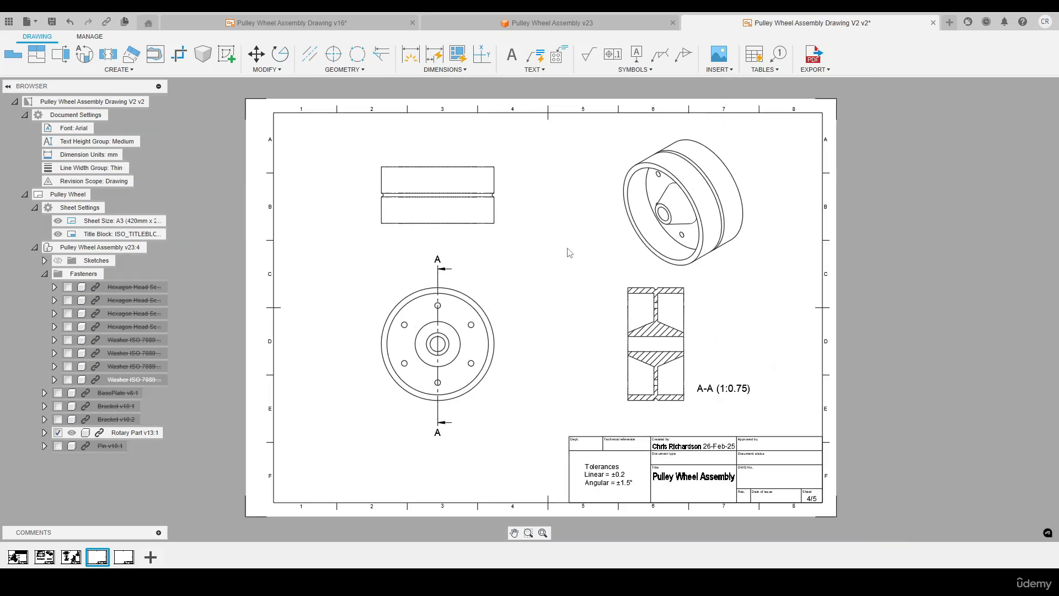
Move the isometric pulley view closer to the sheet's upper-right corner and set its style to shaded
left_click_drag(682, 234, 745, 223)
double_click(745, 223)
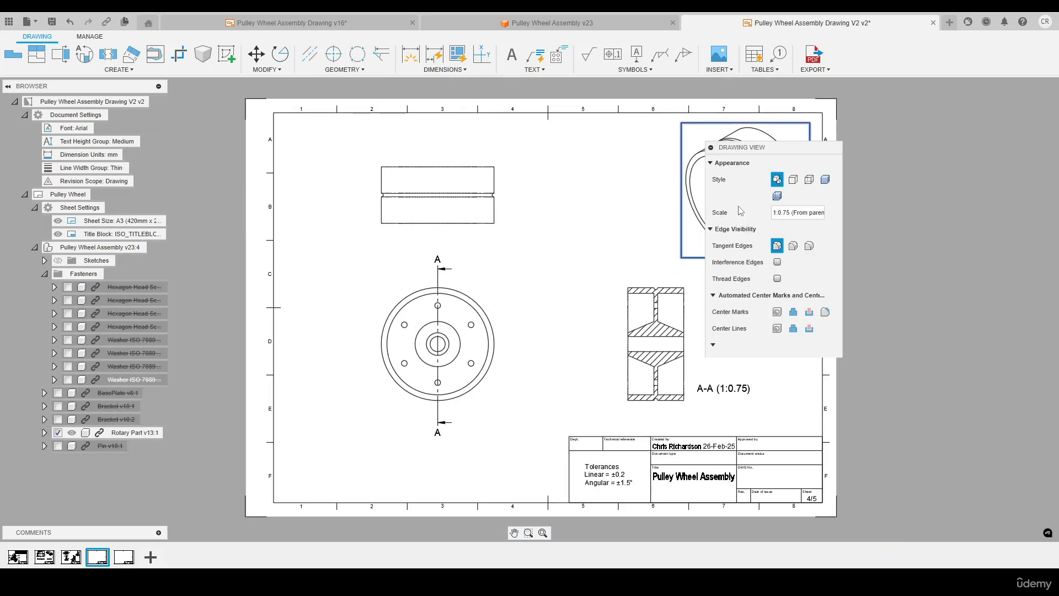
left_click(826, 179)
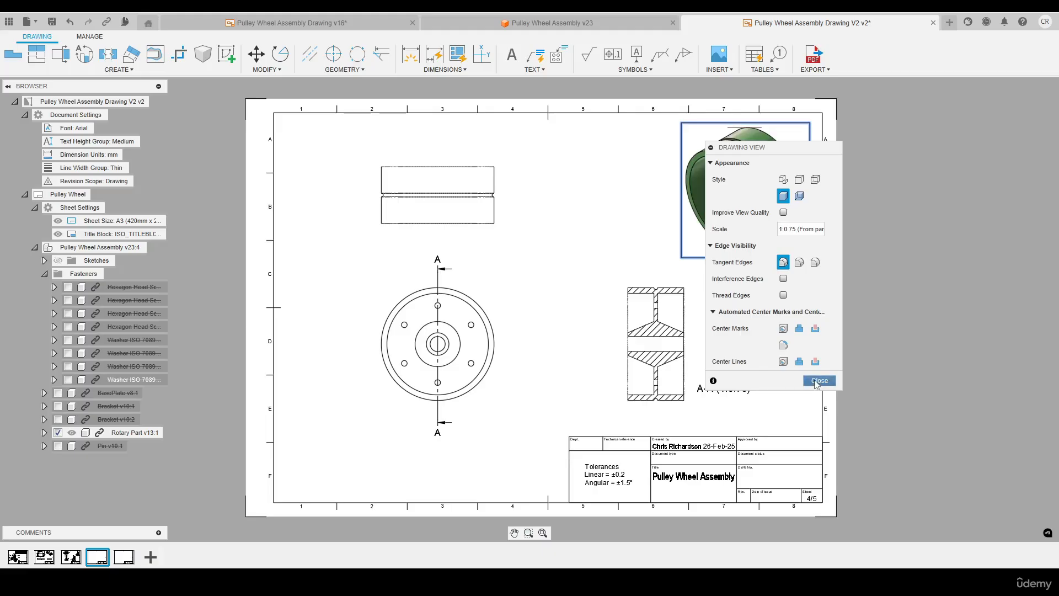
left_click(817, 379)
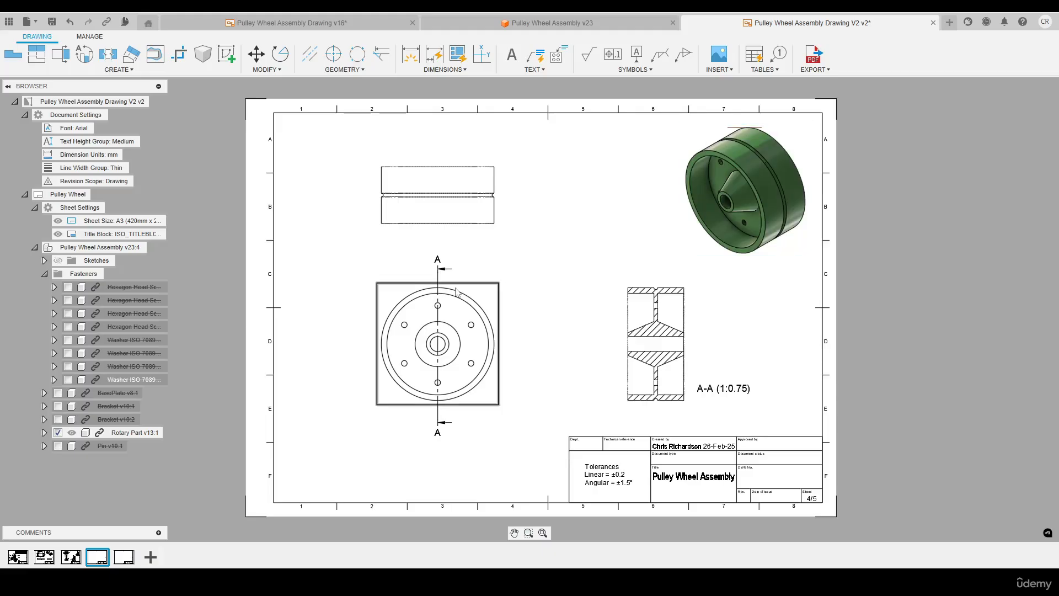
Turn on automatic center marks for the holes in the pulley wheel's base view
double_click(457, 311)
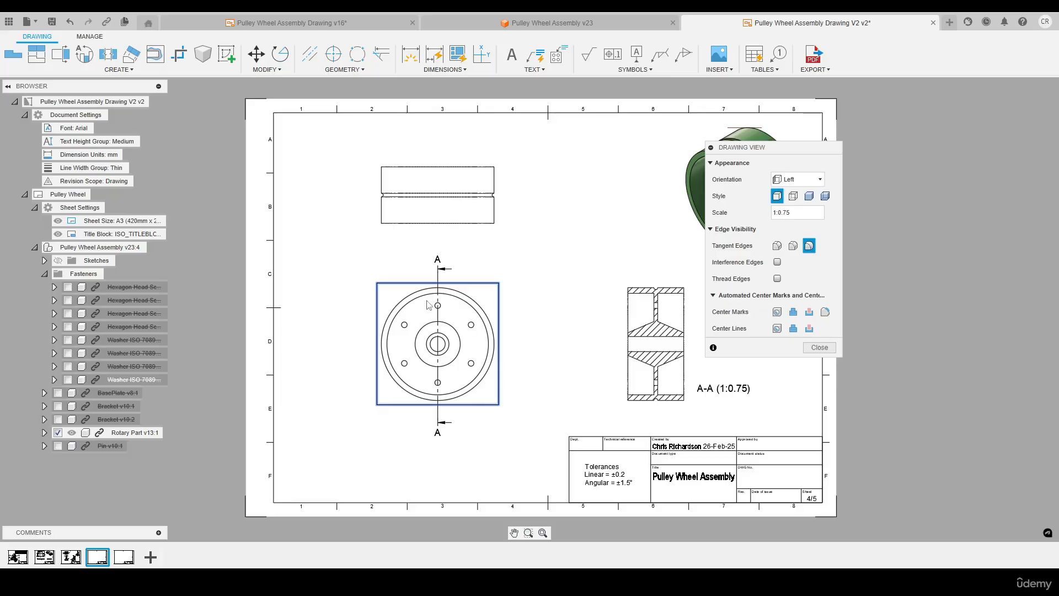
left_click(777, 312)
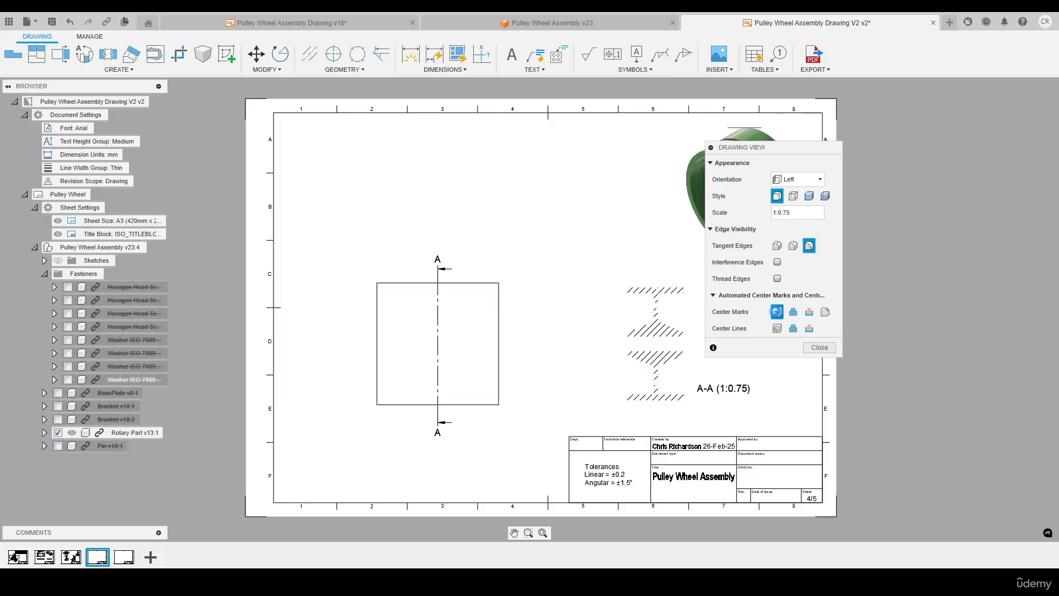
left_click(820, 348)
Add a centerline through the central bore in section view A-A, midway between the bore's two edges
scroll(678, 355, "up", 6)
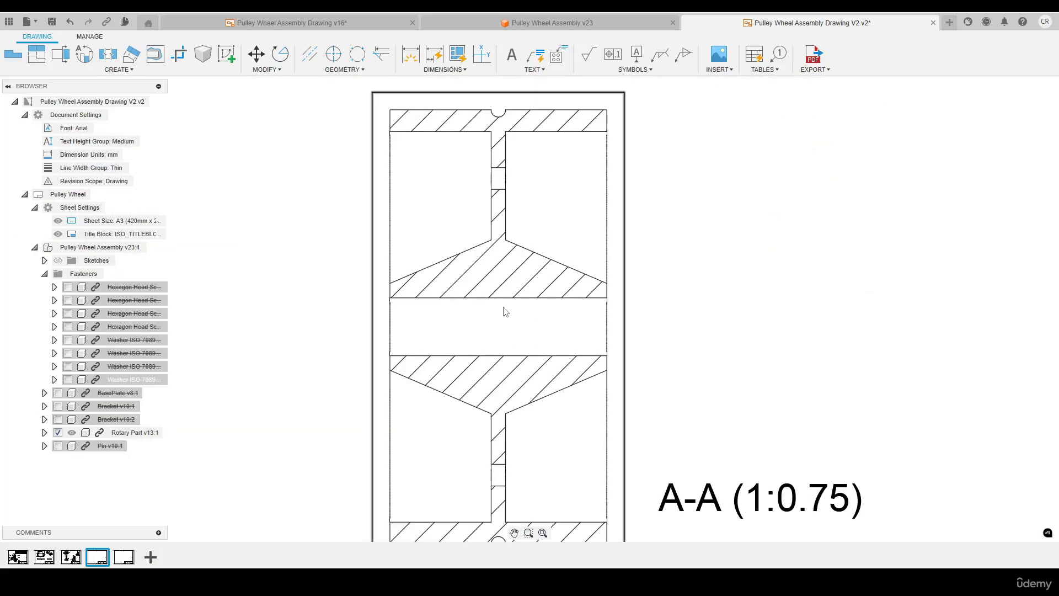
left_click(311, 57)
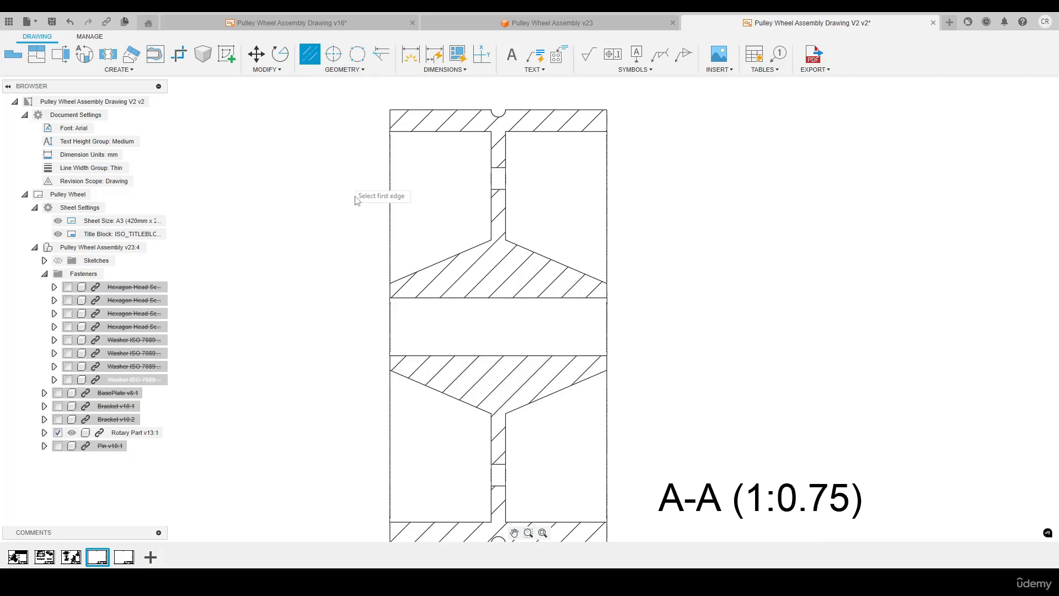
left_click(445, 297)
left_click(446, 356)
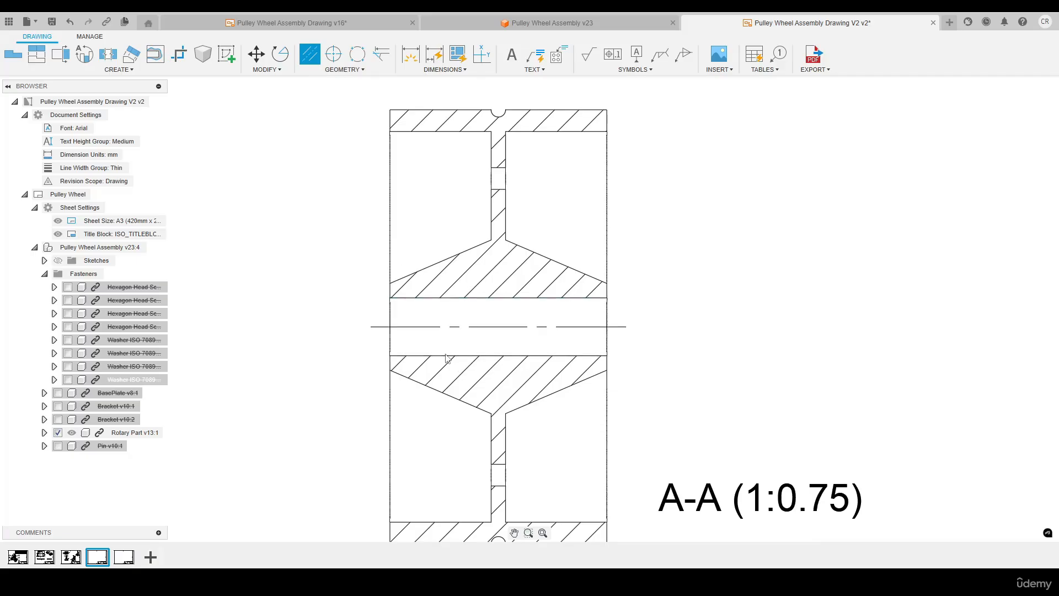
Move the pulley wheel's top view slightly higher on the sheet, closer to the upper border
scroll(701, 296, "down", 6)
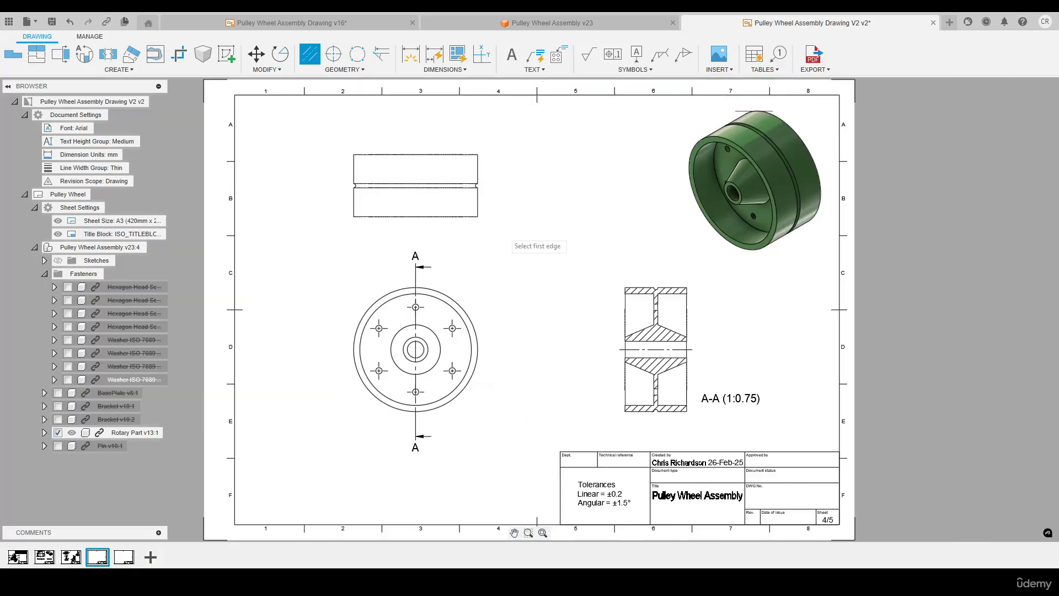
key("Escape")
left_click_drag(407, 188, 408, 165)
left_click(508, 222)
Add the text label "Top View" centred just below the top view
key("t")
left_click(388, 201)
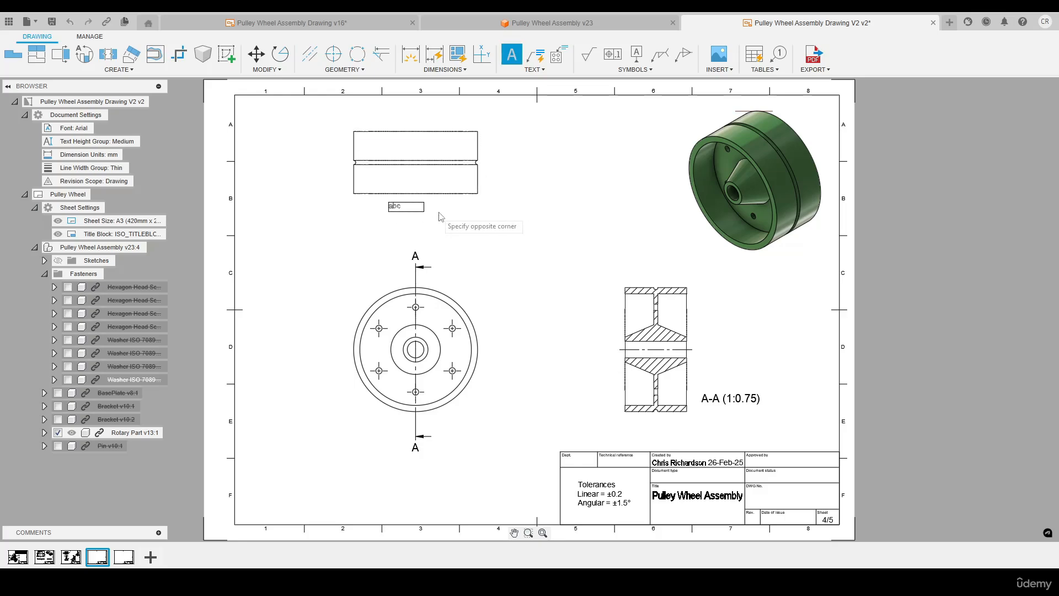
left_click(447, 213)
type("Top View")
left_click(702, 314)
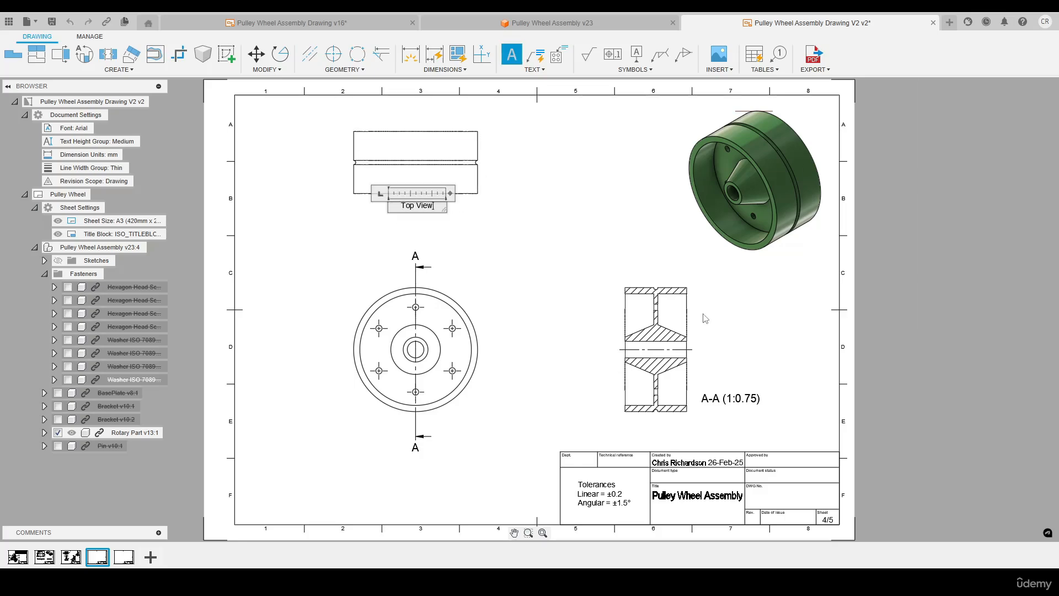
Add the text label "Front View" below the front view, under the lower section arrow
left_click(374, 458)
left_click(465, 469)
type("Frpomnt Vie")
key("BackSpace")
left_click(1033, 319)
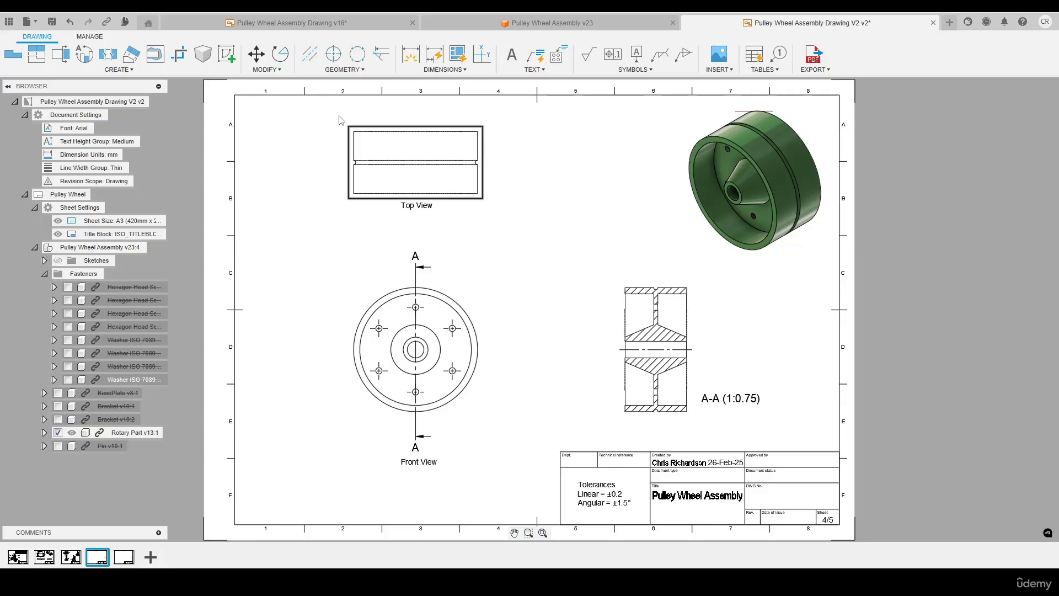
Dimension the vertical distance from the groove arc's centre to the lower edge, beside the top view's left side
scroll(306, 101, "up", 5)
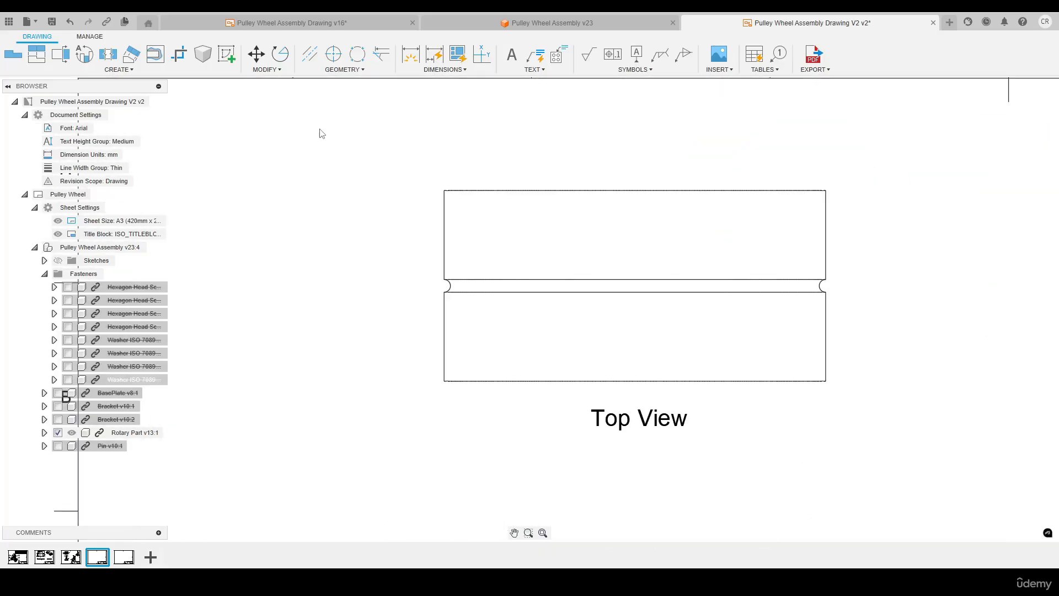
key("d")
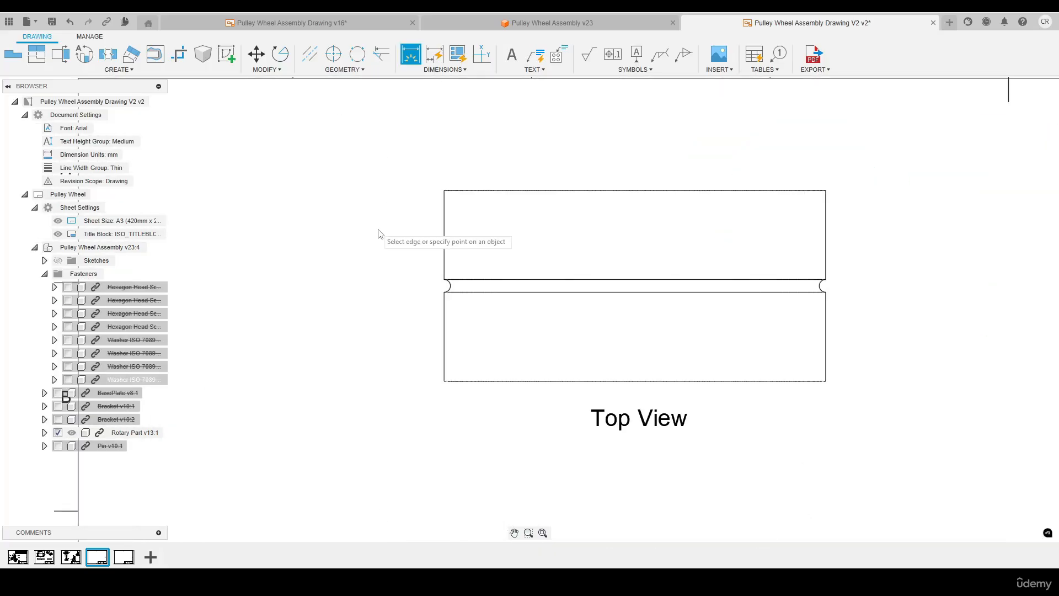
scroll(416, 295, "up", 4)
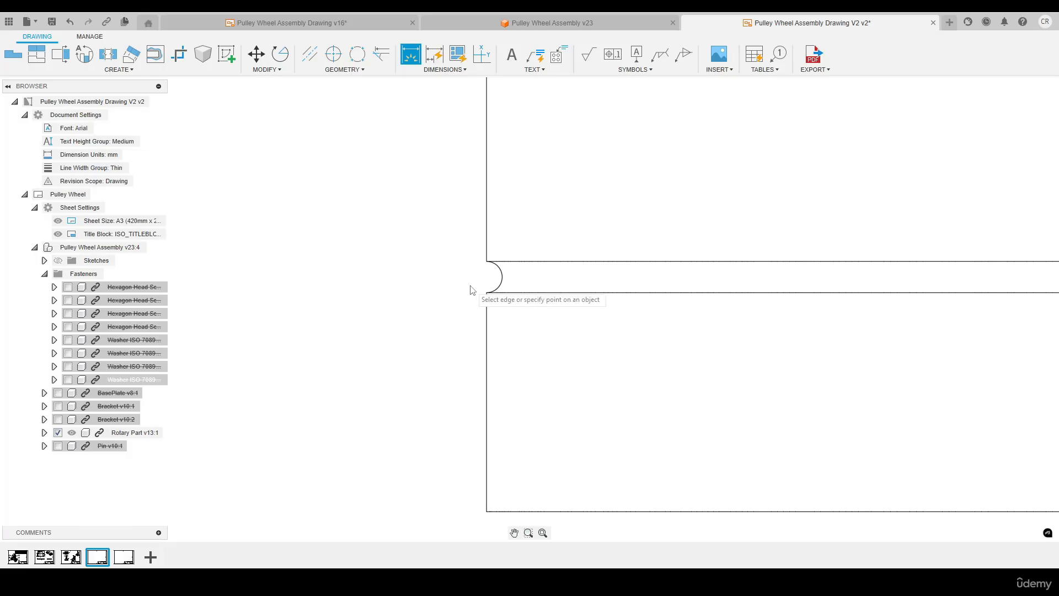
left_click(487, 277)
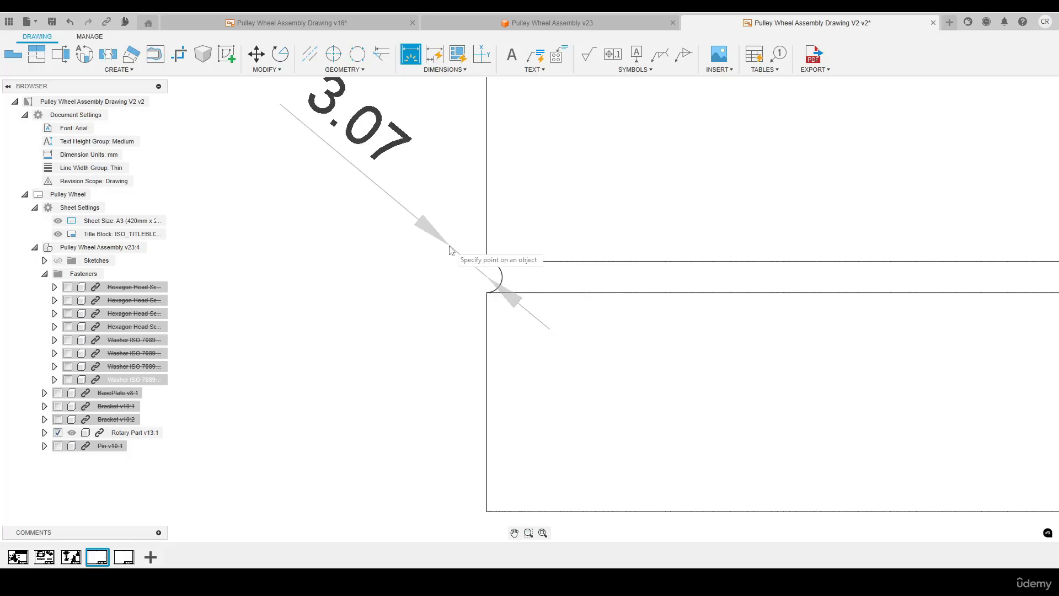
scroll(453, 247, "down", 4)
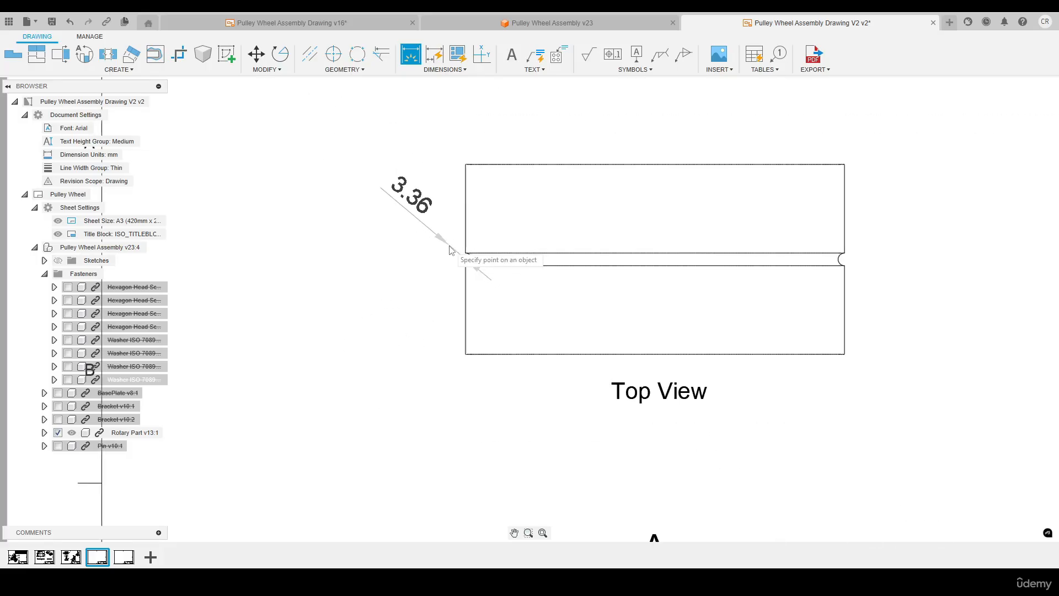
left_click(466, 354)
scroll(466, 357, "down", 2)
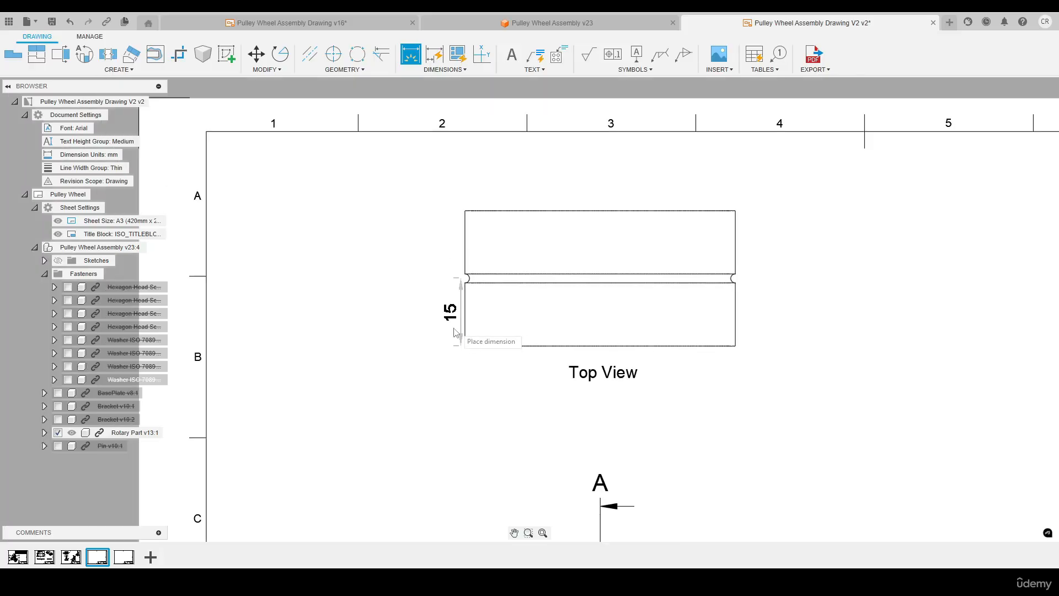
left_click(426, 332)
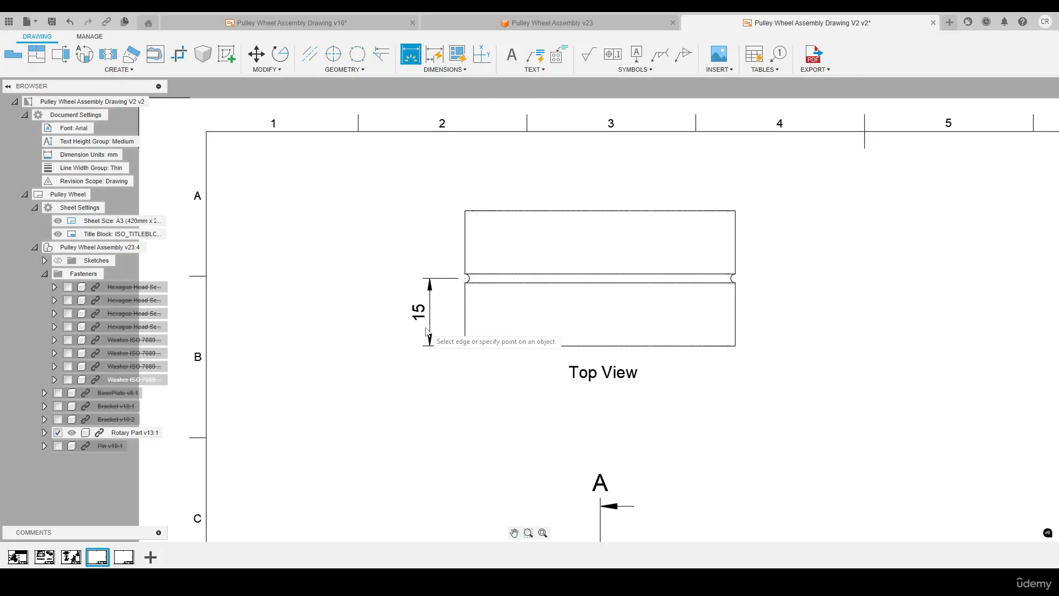
Dimension the top view's overall height outside the groove dimension and its overall width above the view
left_click(465, 211)
left_click(464, 346)
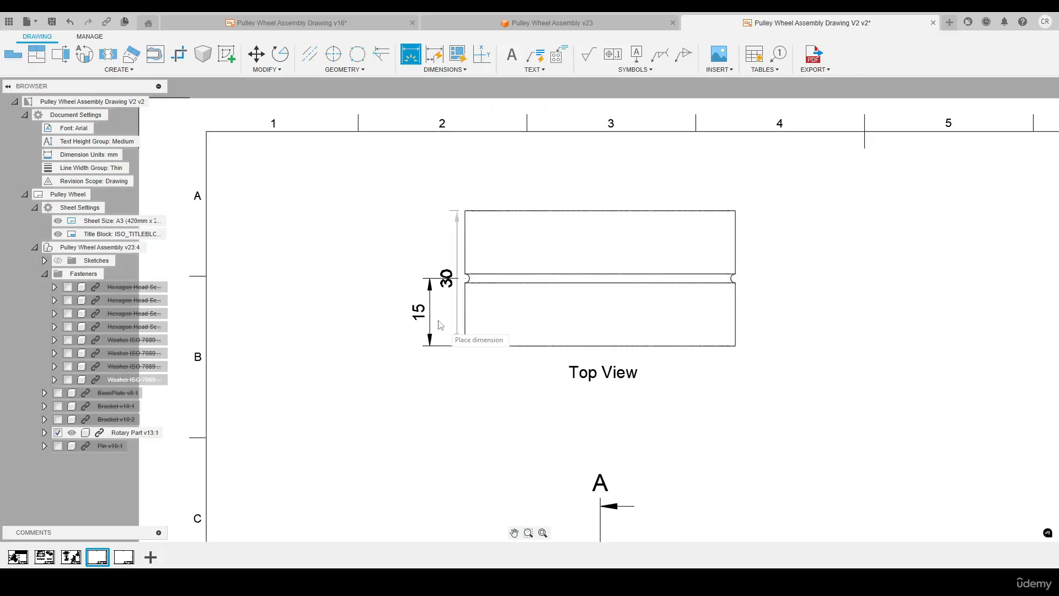
left_click(378, 310)
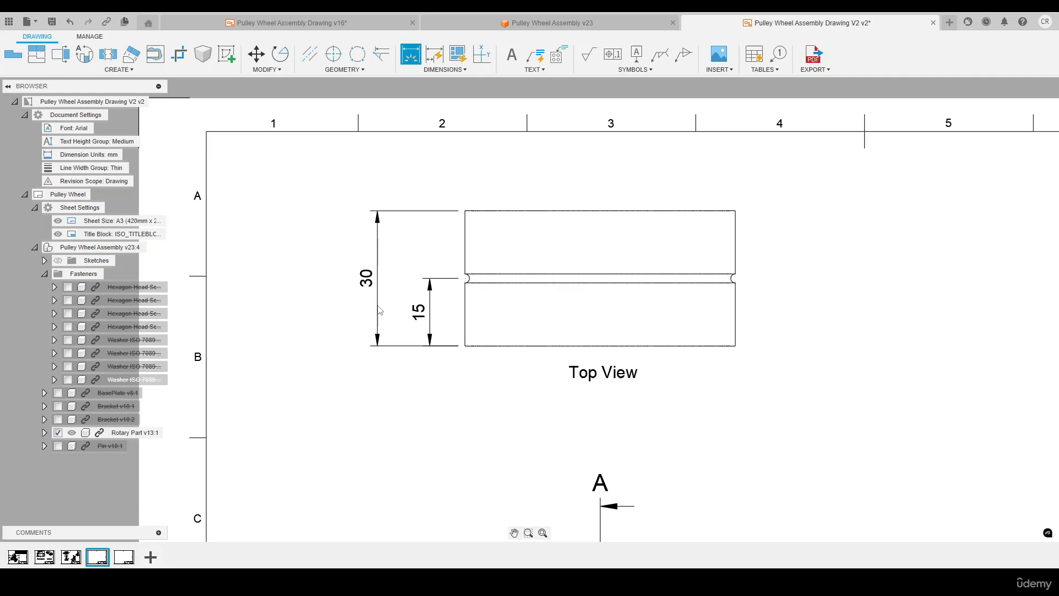
left_click(466, 210)
left_click(735, 211)
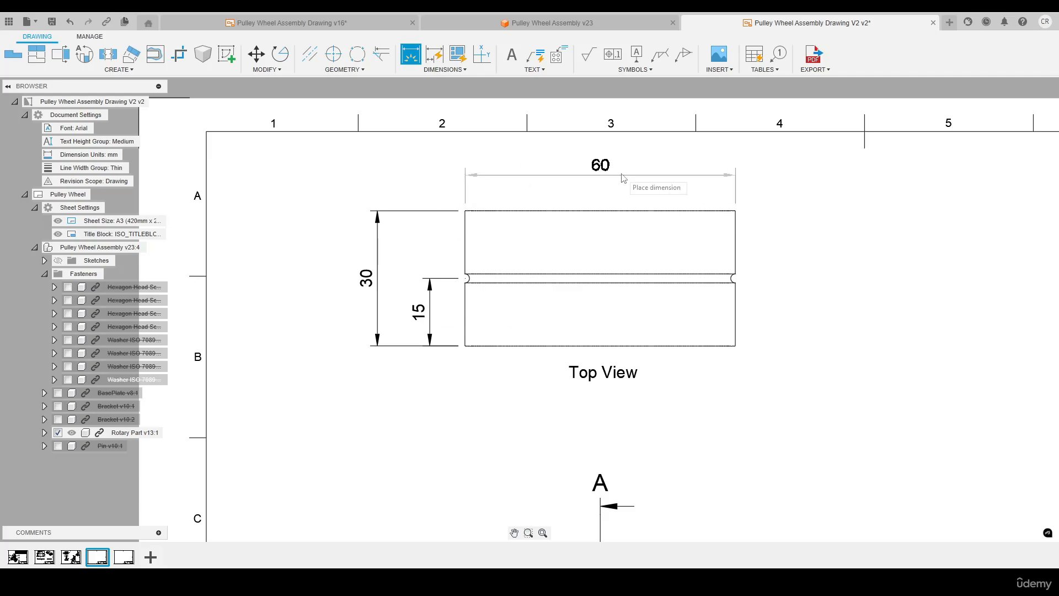
left_click(623, 177)
scroll(740, 276, "up", 10)
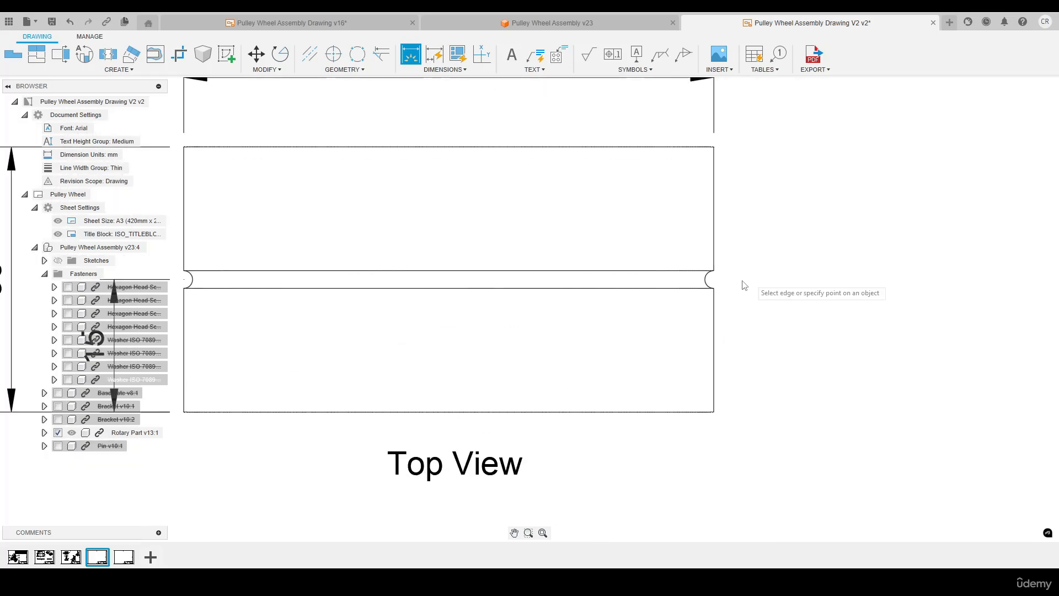
left_click(678, 265)
scroll(684, 273, "down", 8)
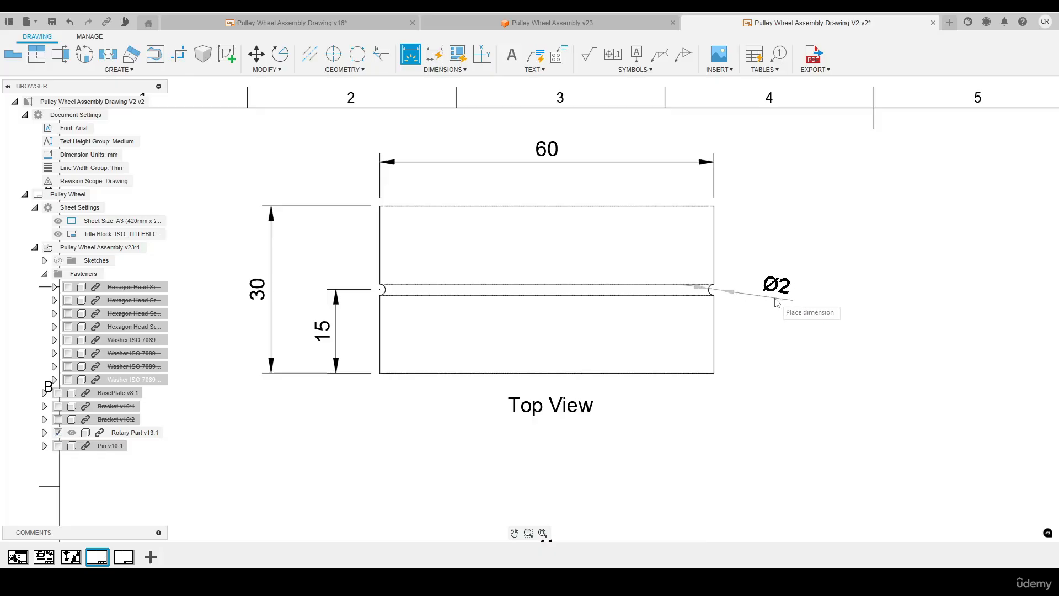
key("Escape")
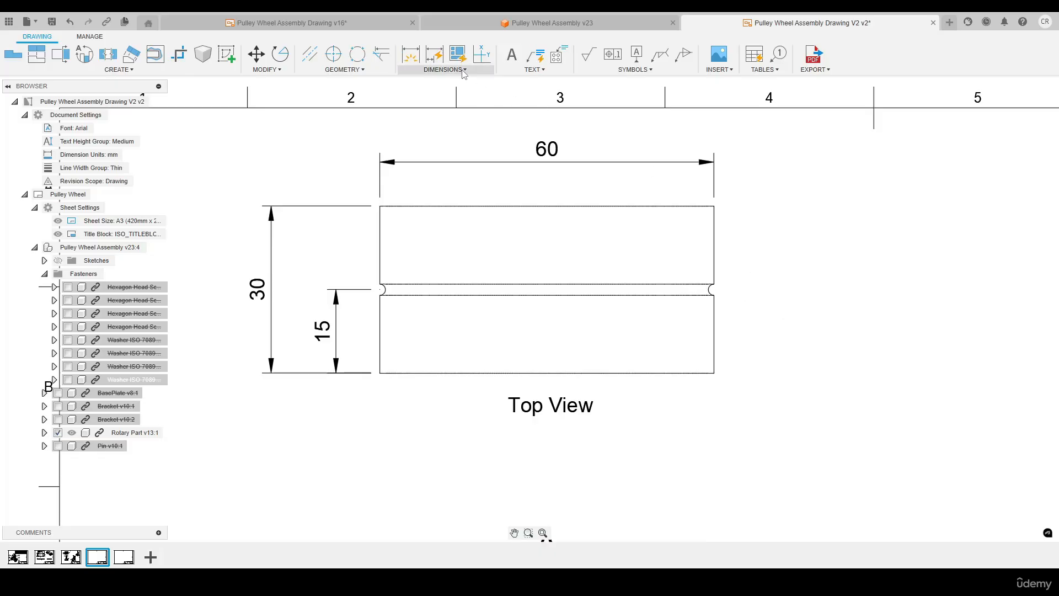
Add a radius dimension to the groove arc on the top view's right side, placed outside the view
left_click(464, 70)
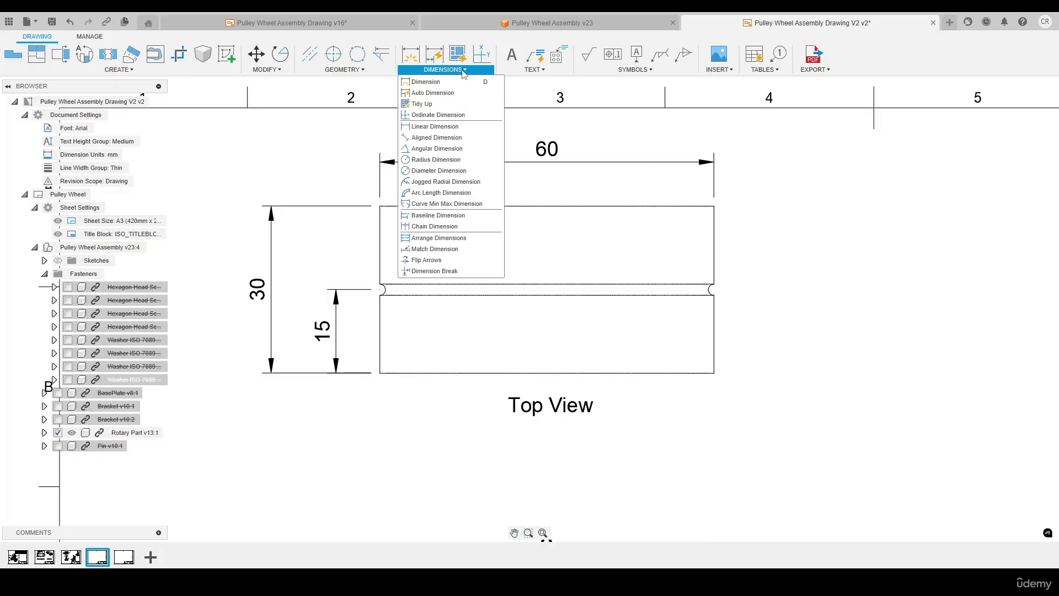
left_click(422, 159)
scroll(873, 392, "up", 4)
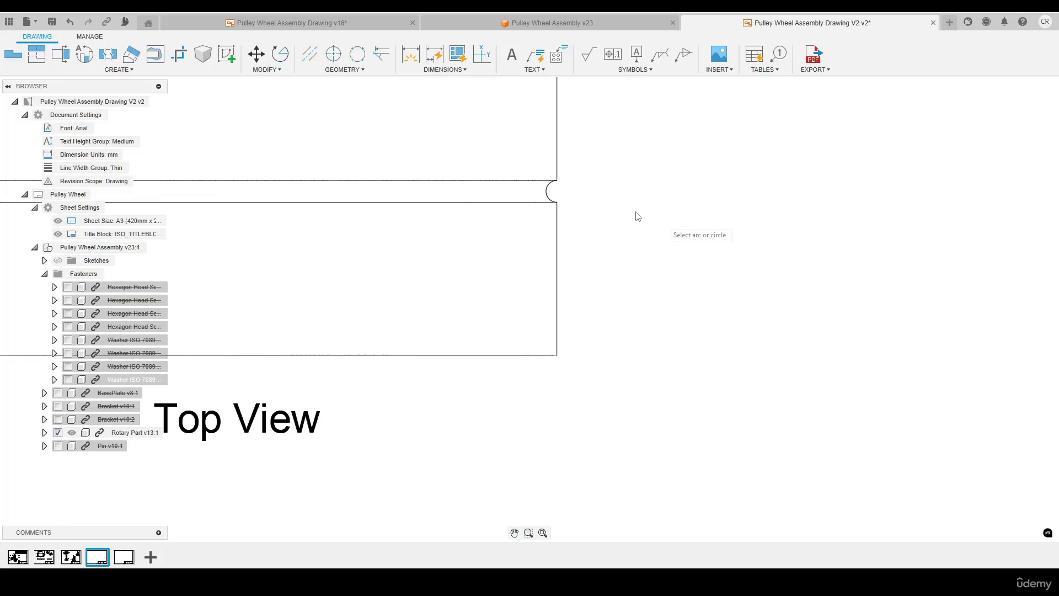
left_click(550, 189)
scroll(642, 251, "down", 2)
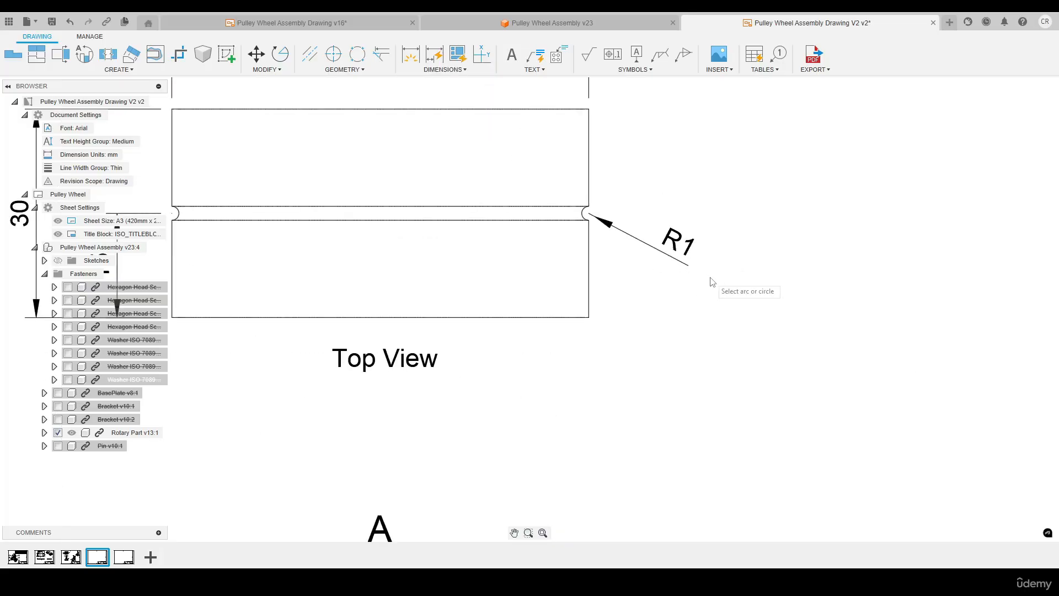
Create a center mark pattern with auto-complete and full PCD through the six small holes in the front view
key("F6")
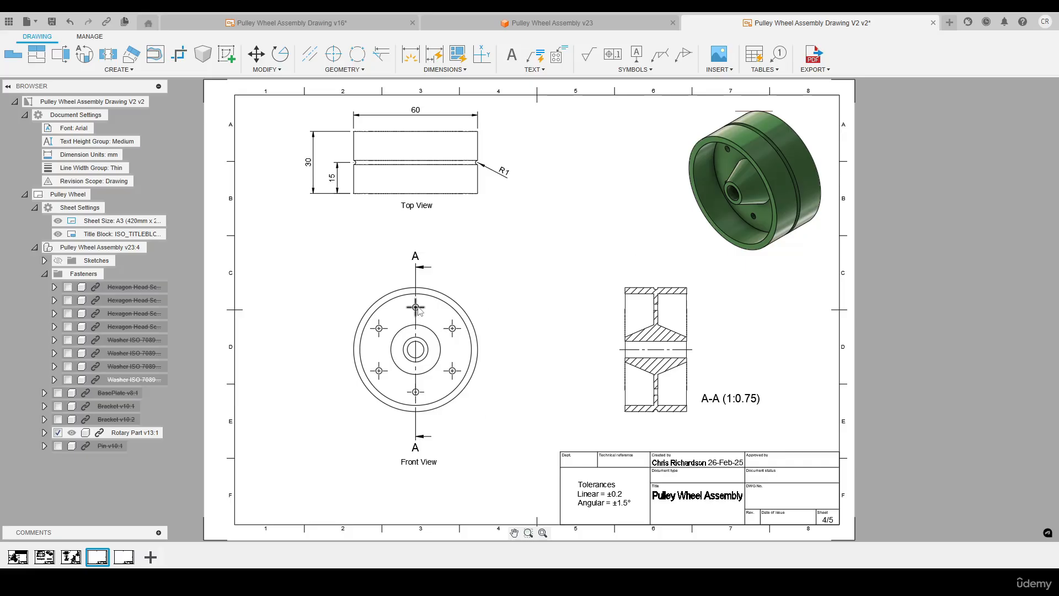
left_click(459, 356)
scroll(358, 397, "up", 3)
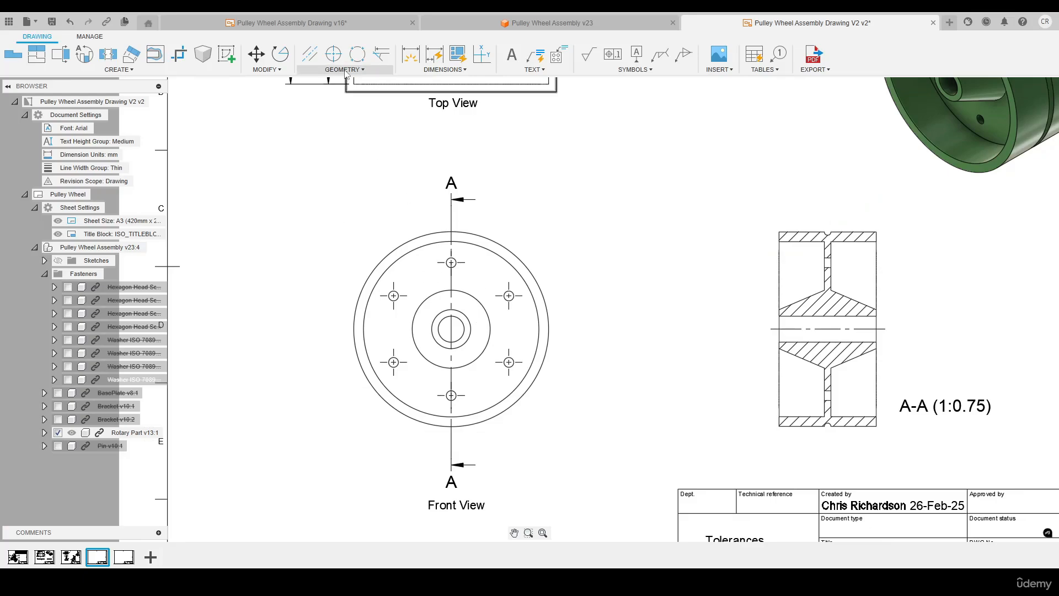
left_click(358, 54)
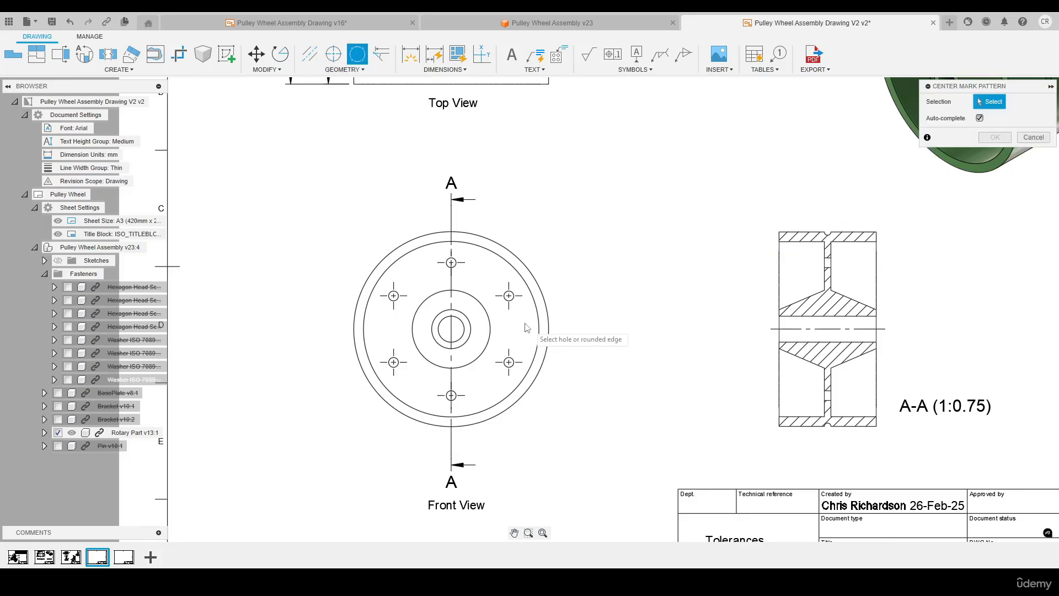
left_click(452, 263)
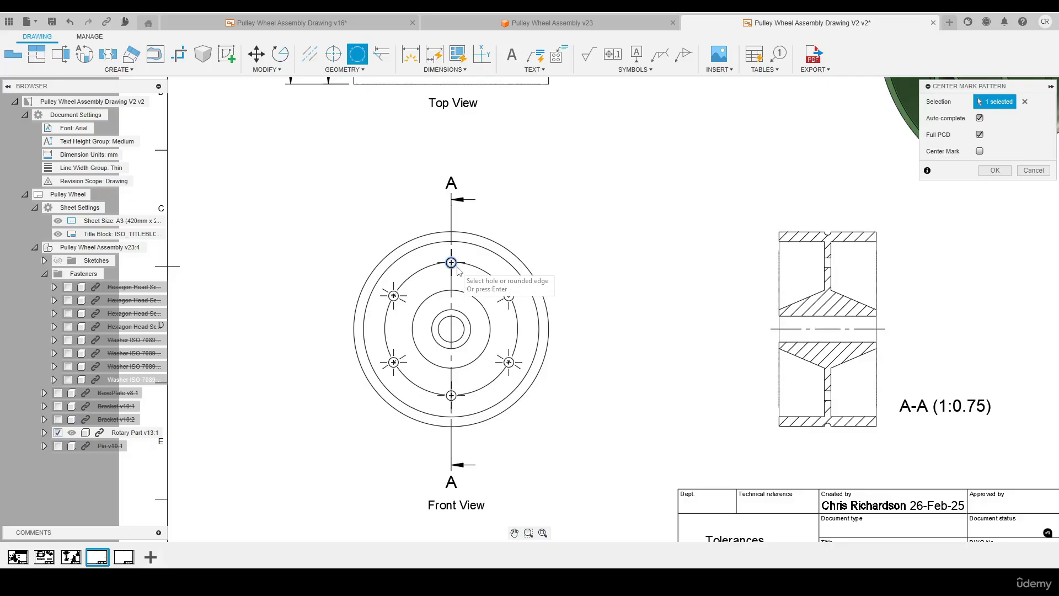
left_click(509, 296)
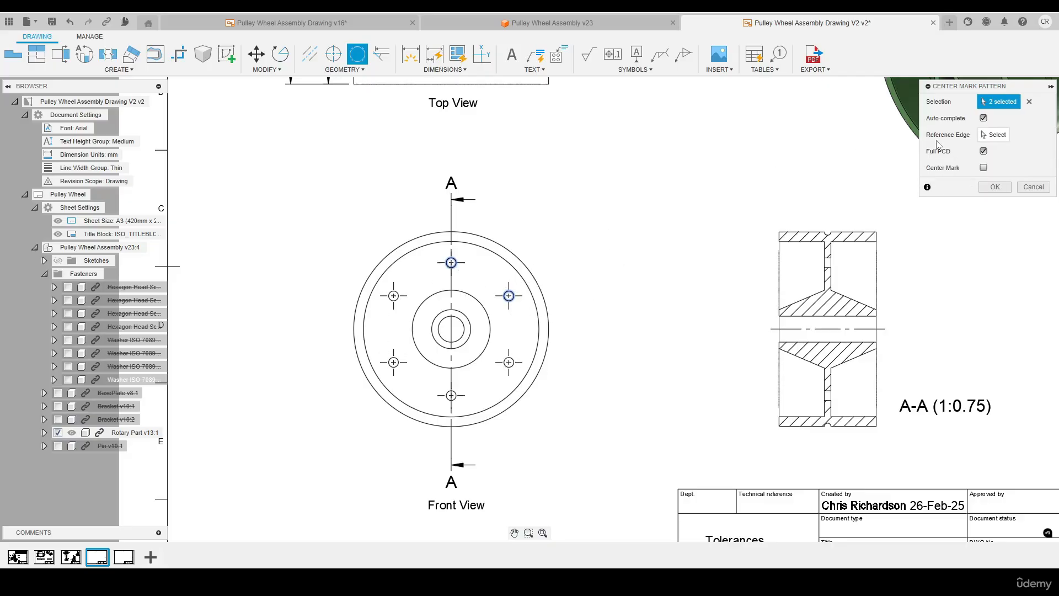
left_click_drag(942, 89, 655, 137)
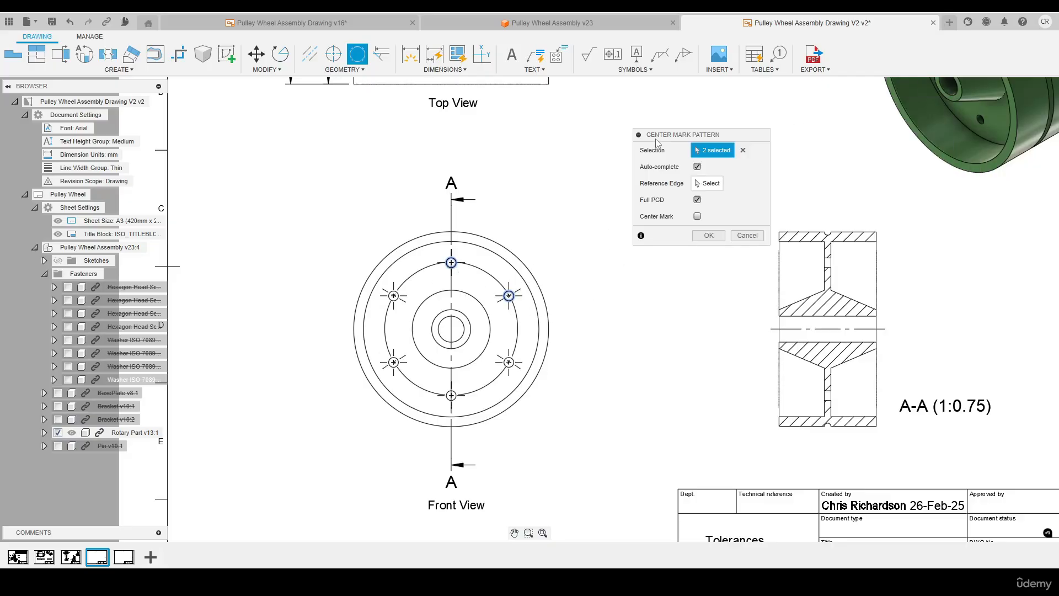
left_click(710, 236)
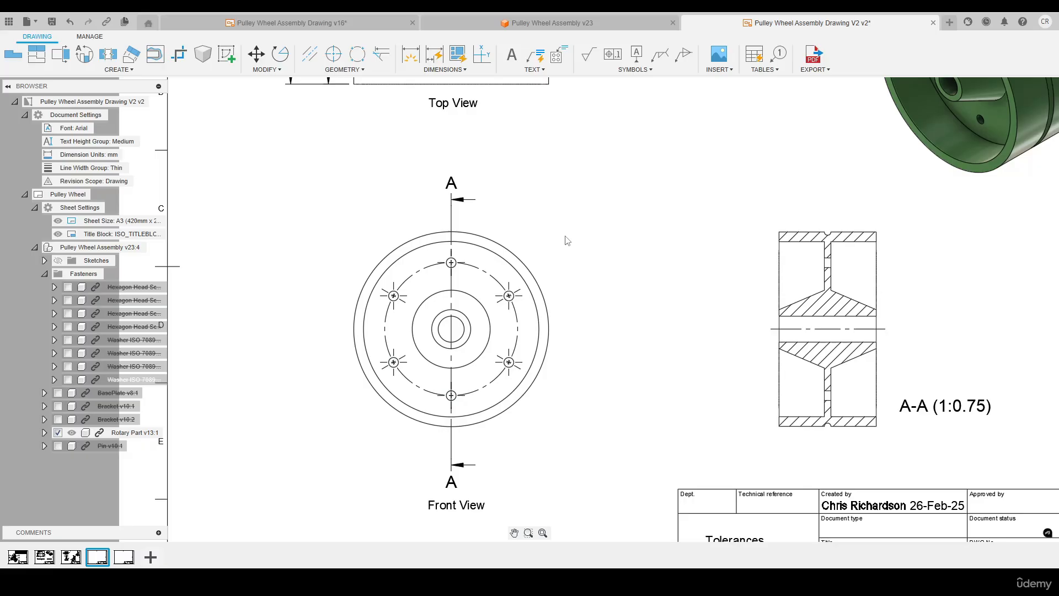
Edit the front view's center mark pattern to include a center mark at the middle of the bolt circle
double_click(497, 283)
left_click_drag(943, 90, 707, 143)
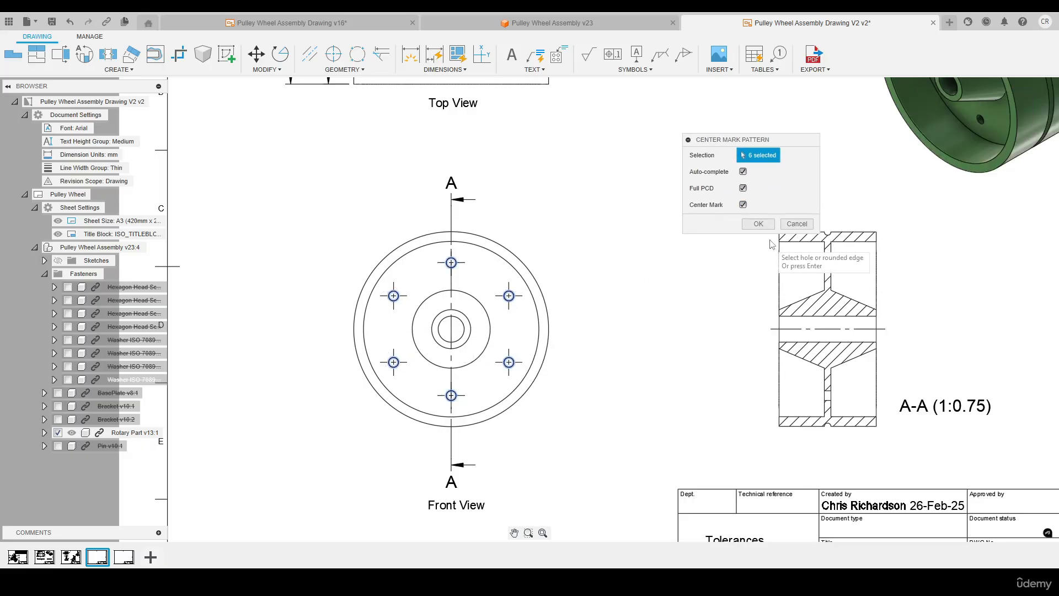
left_click(743, 205)
left_click(758, 224)
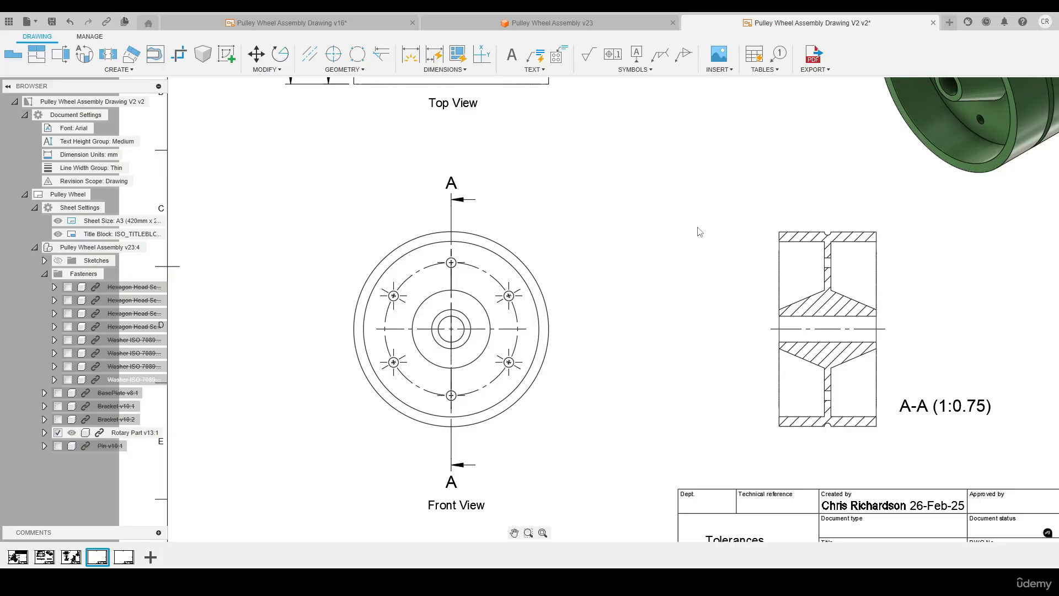
Add a diameter dimension to the bolt circle in the front view, placed to the right of the wheel
key("d")
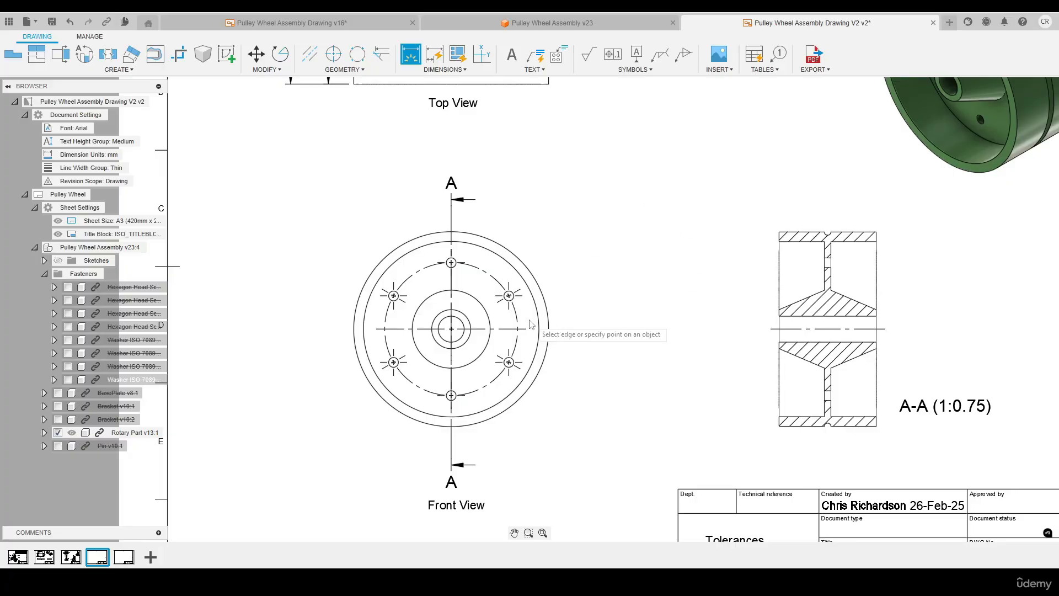
left_click(516, 316)
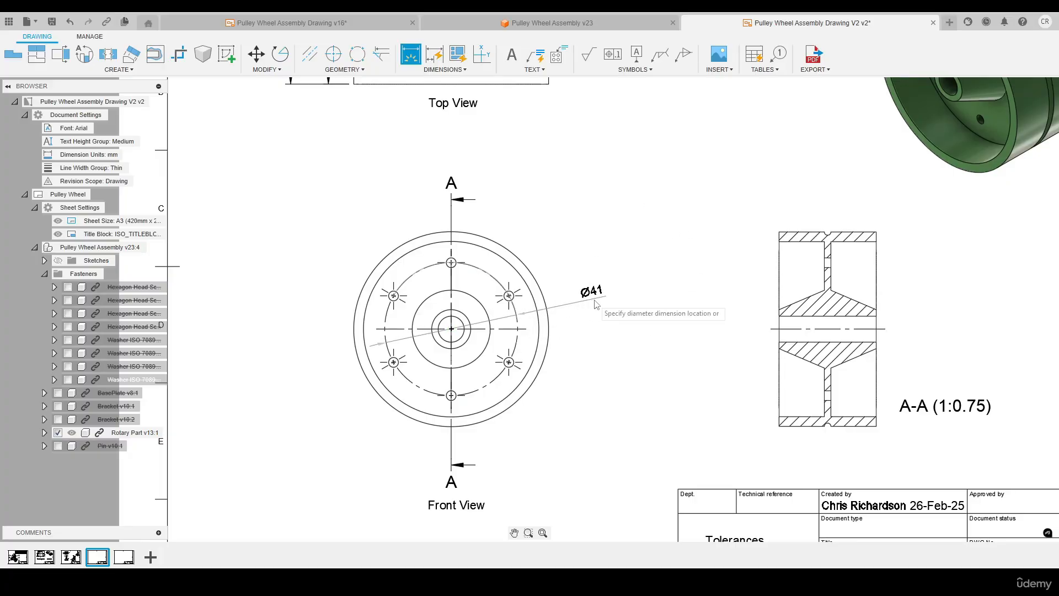
left_click(596, 302)
key("Escape")
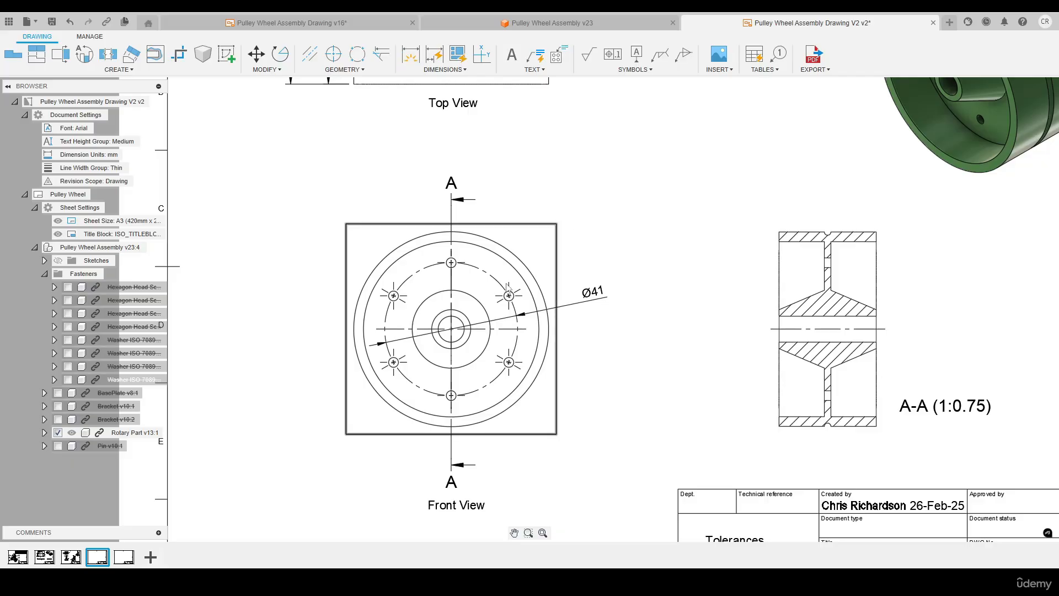
Add a hole and thread note to the upper-right small hole in the front view, placed above and outside the wheel
key("n")
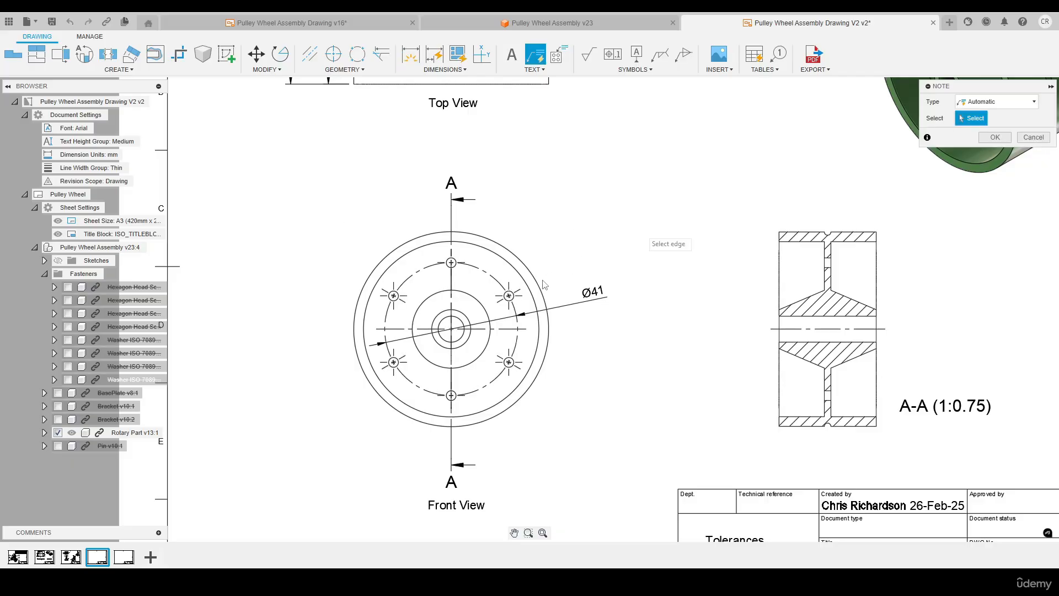
left_click(512, 296)
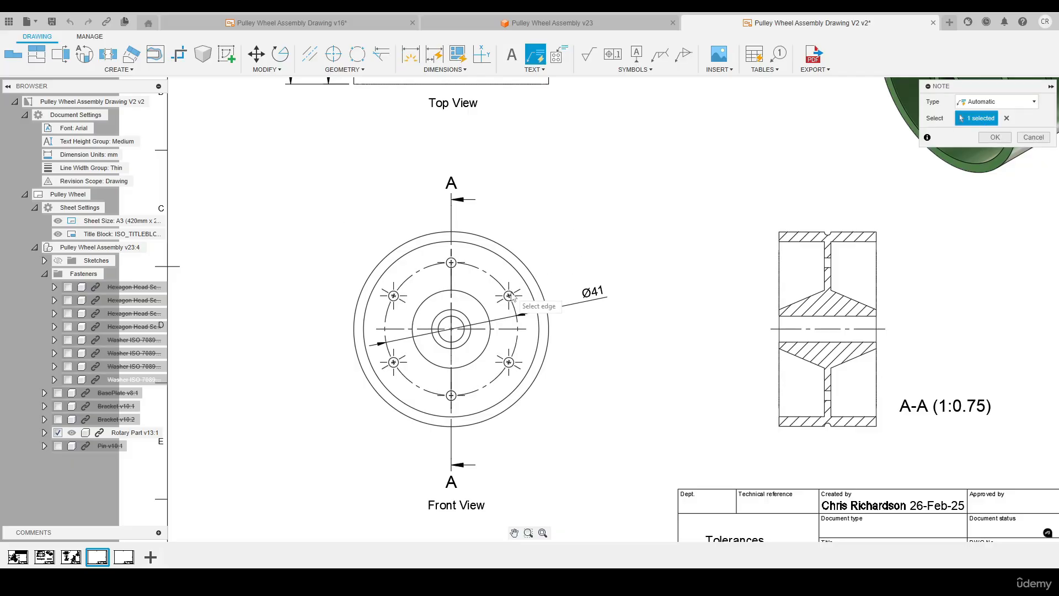
scroll(512, 297, "up", 5)
scroll(511, 297, "down", 5)
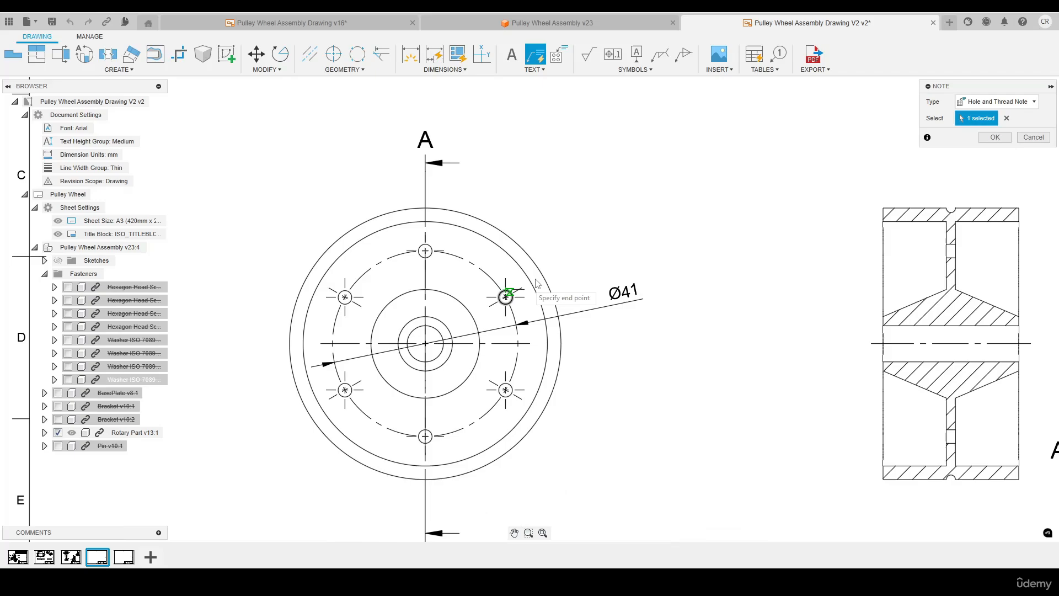
left_click(607, 203)
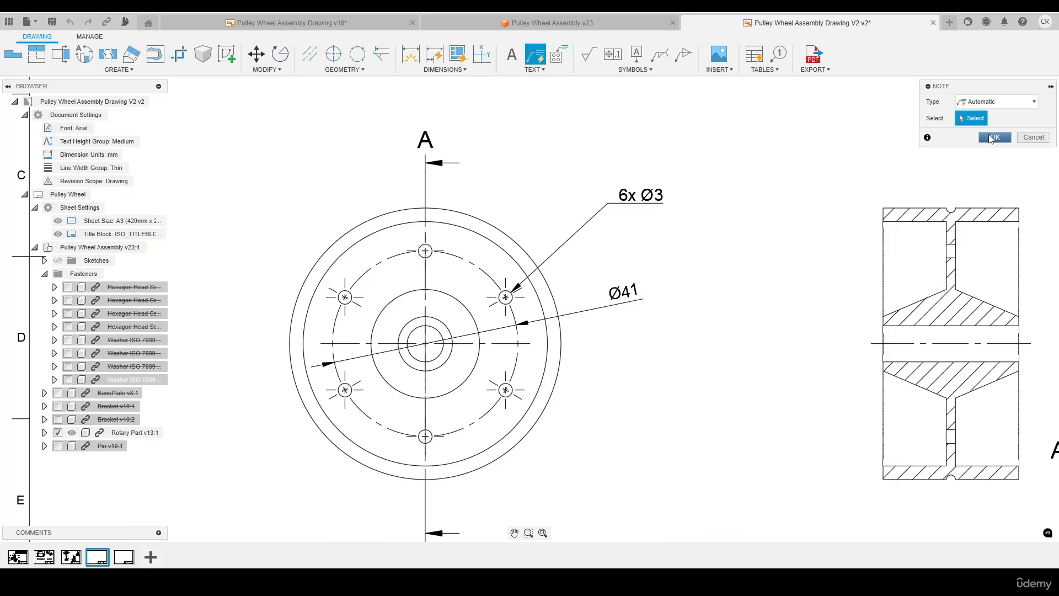
key("Escape")
Add centerlines through the upper and lower small holes in the web of section view A-A
scroll(761, 260, "down", 3)
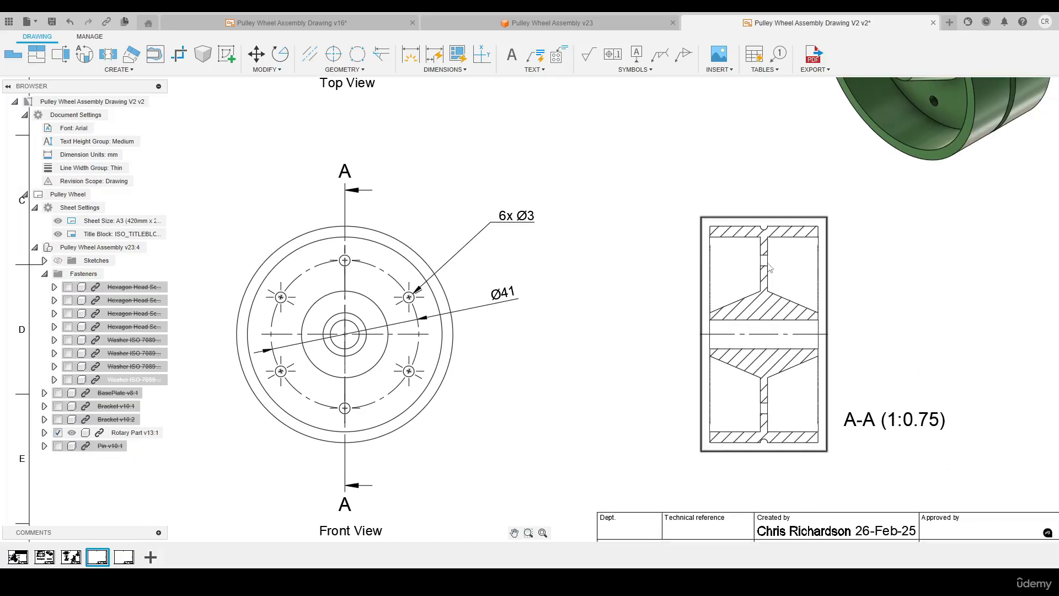
scroll(806, 261, "up", 4)
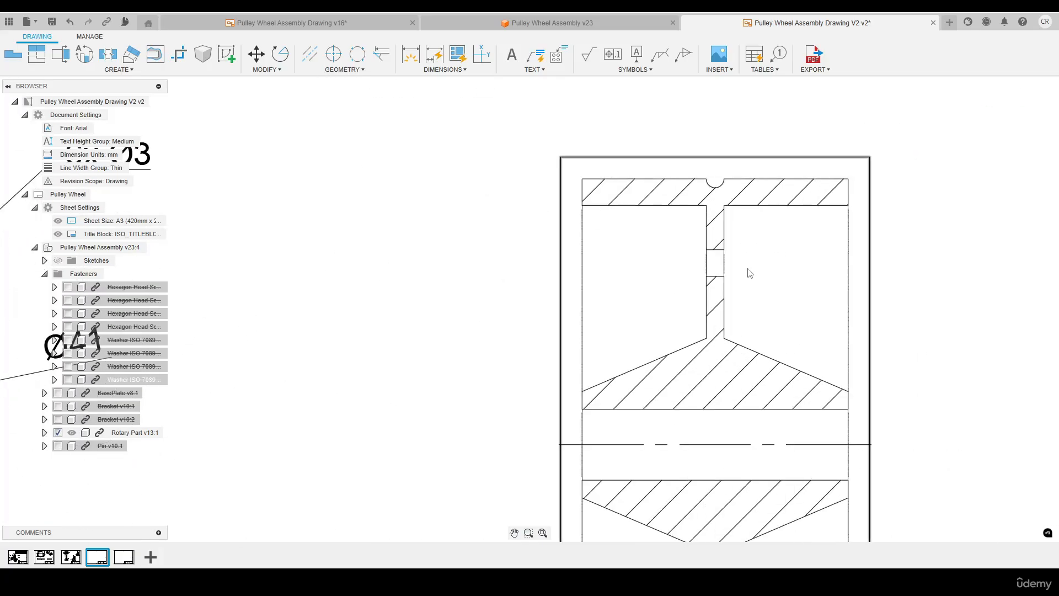
left_click(309, 54)
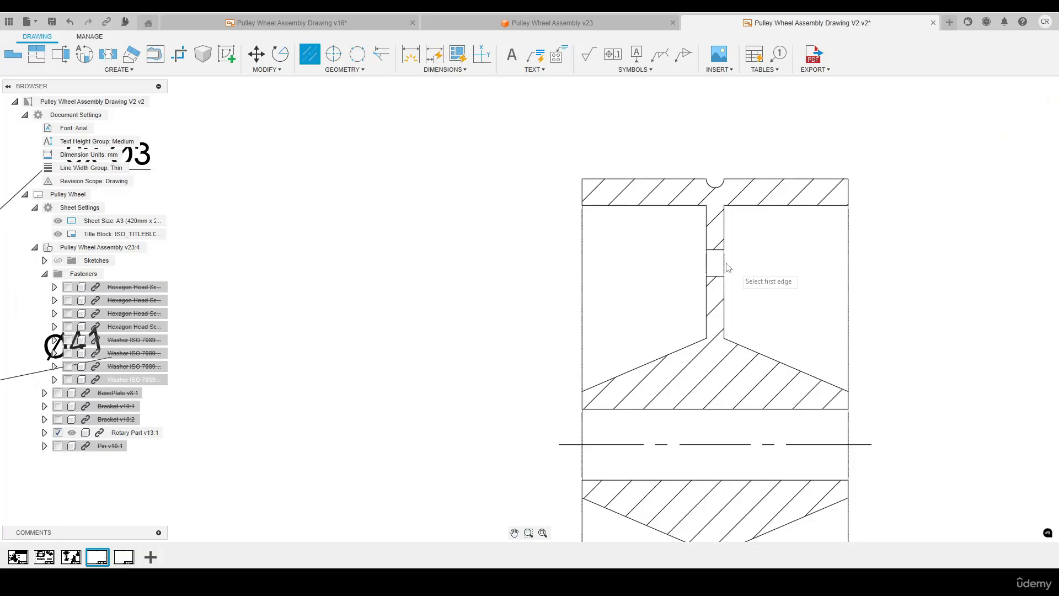
middle_click_drag(733, 422, 617, 302)
left_click(621, 340)
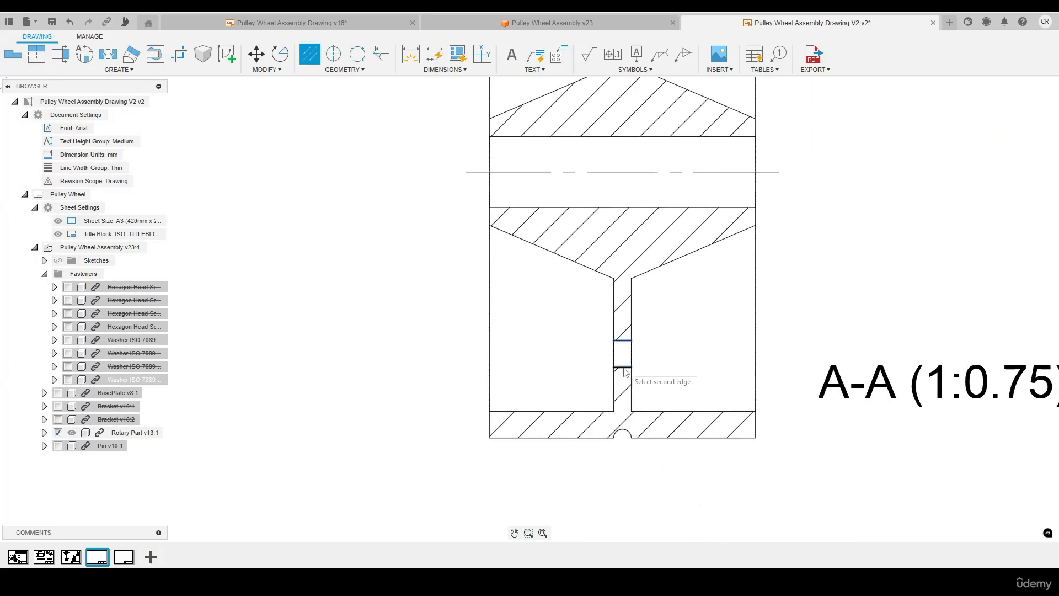
left_click(621, 367)
middle_click(815, 253)
middle_click(815, 254)
key("Escape")
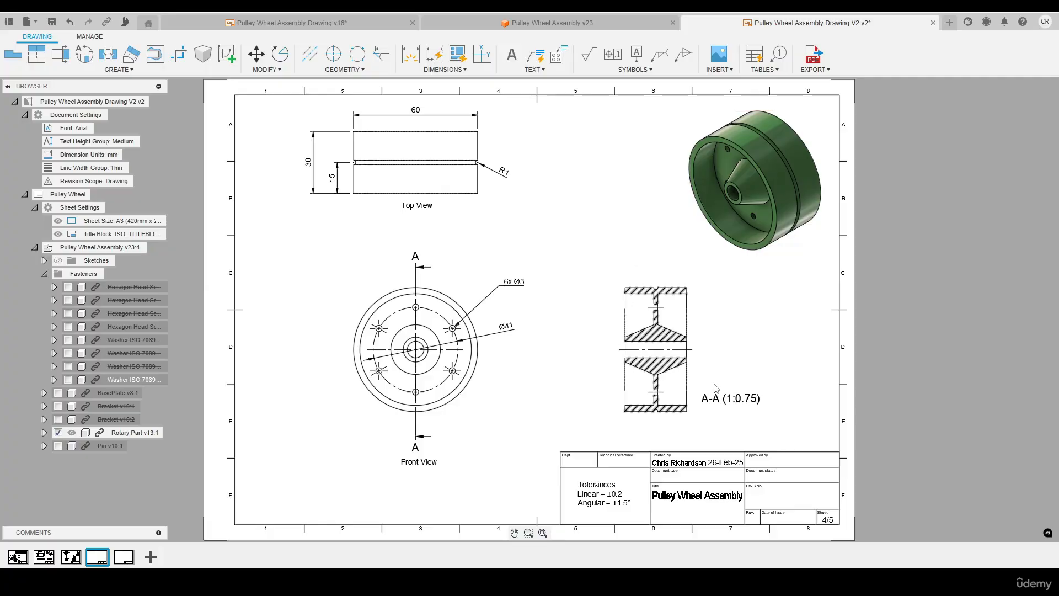
Dimension section A-A from the central axis to the bore's upper edge and to the hub end's outer corner, placed right of the view
scroll(725, 372, "up", 2)
scroll(725, 373, "up", 2)
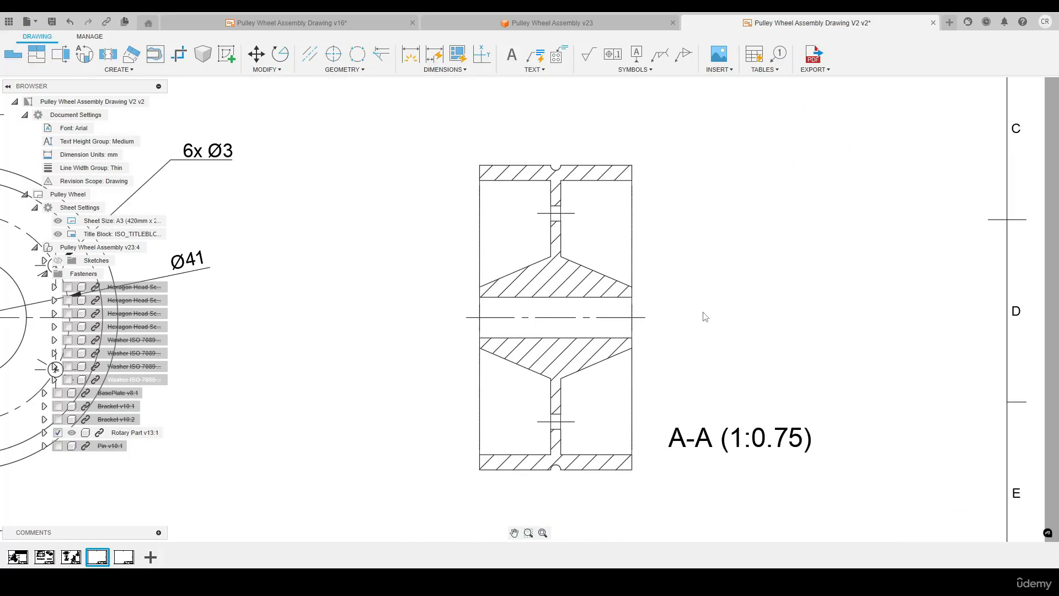
key("d")
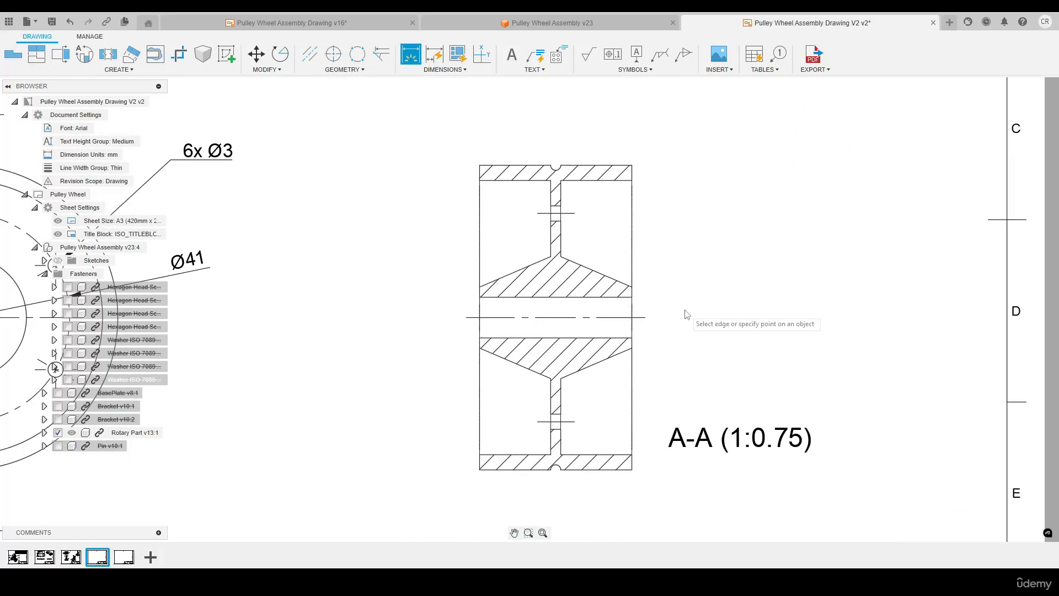
left_click(645, 319)
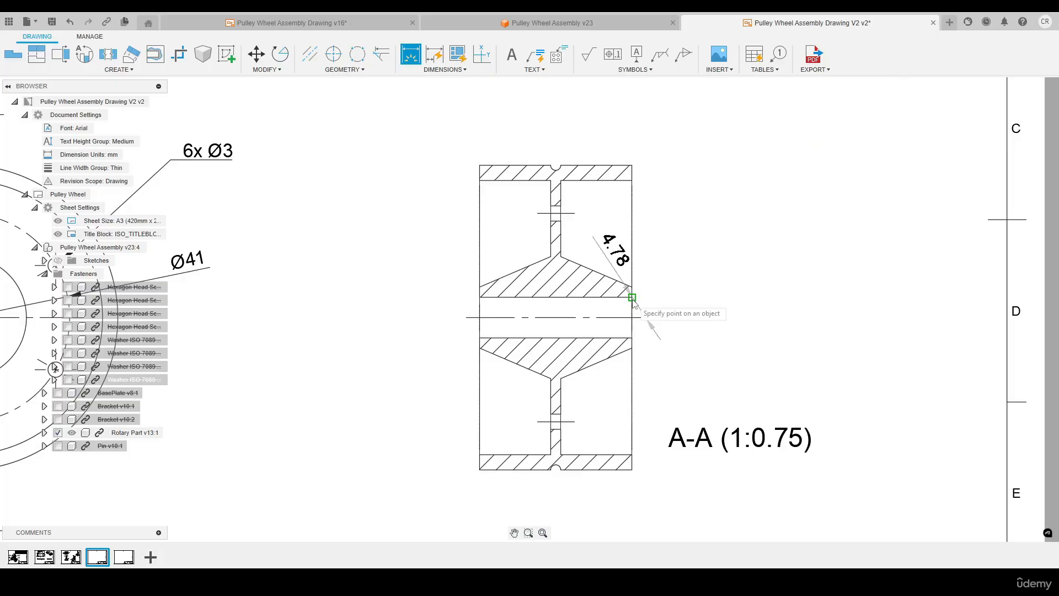
left_click(632, 296)
left_click(686, 314)
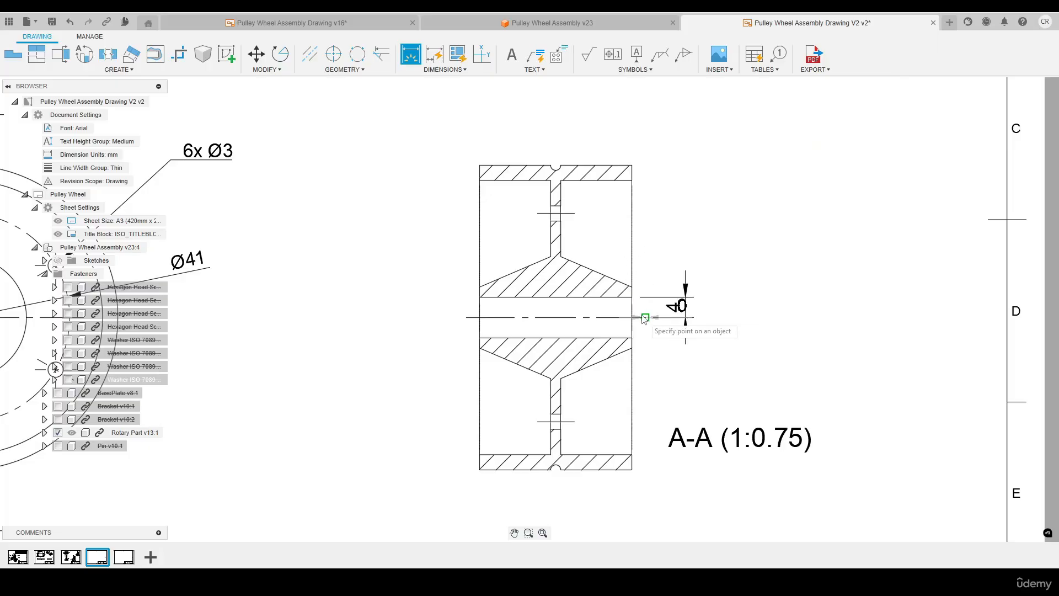
left_click(645, 319)
left_click(633, 287)
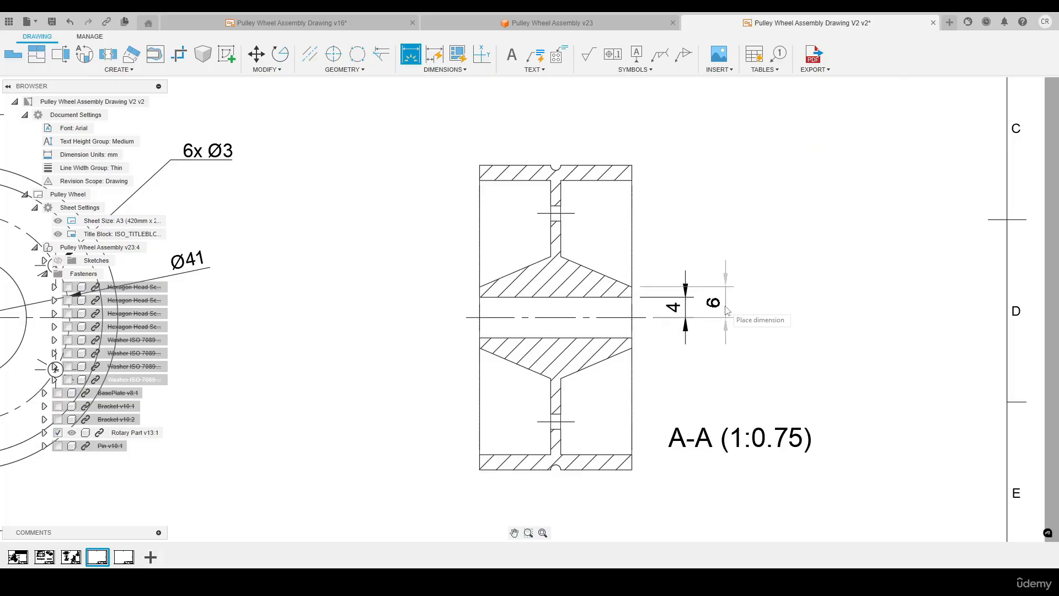
left_click(725, 307)
Dimension section A-A from the central axis to the hub-web corner and to the upper small hole's centerline, stacked further right
left_click(645, 318)
left_click(561, 256)
left_click(765, 303)
left_click(646, 318)
left_click(575, 213)
left_click(806, 299)
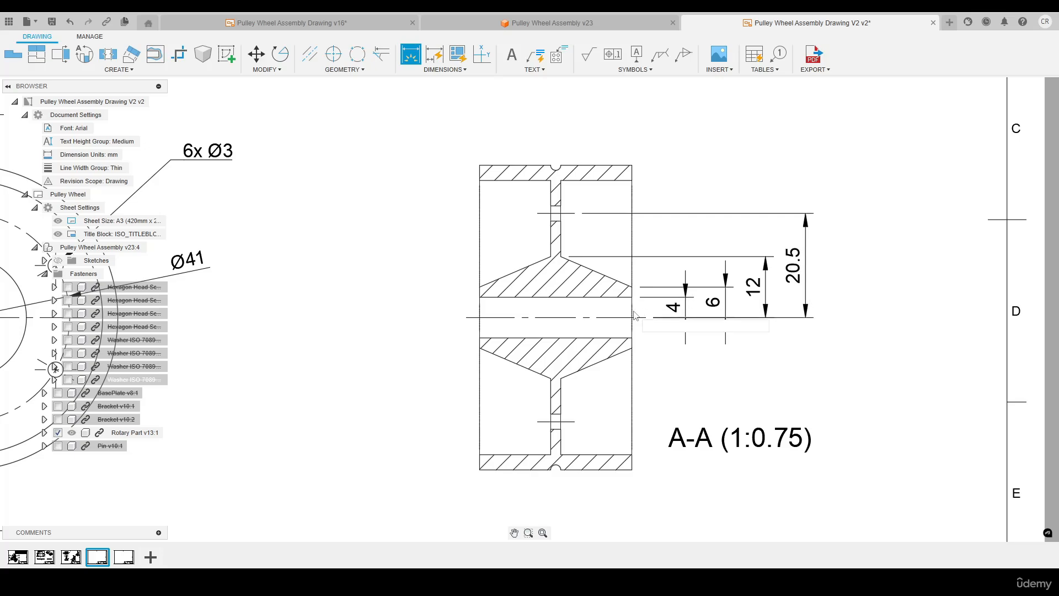
Dimension section A-A from the central axis to the rim's inner and outer edges, placed outside the existing dimensions
left_click(634, 315)
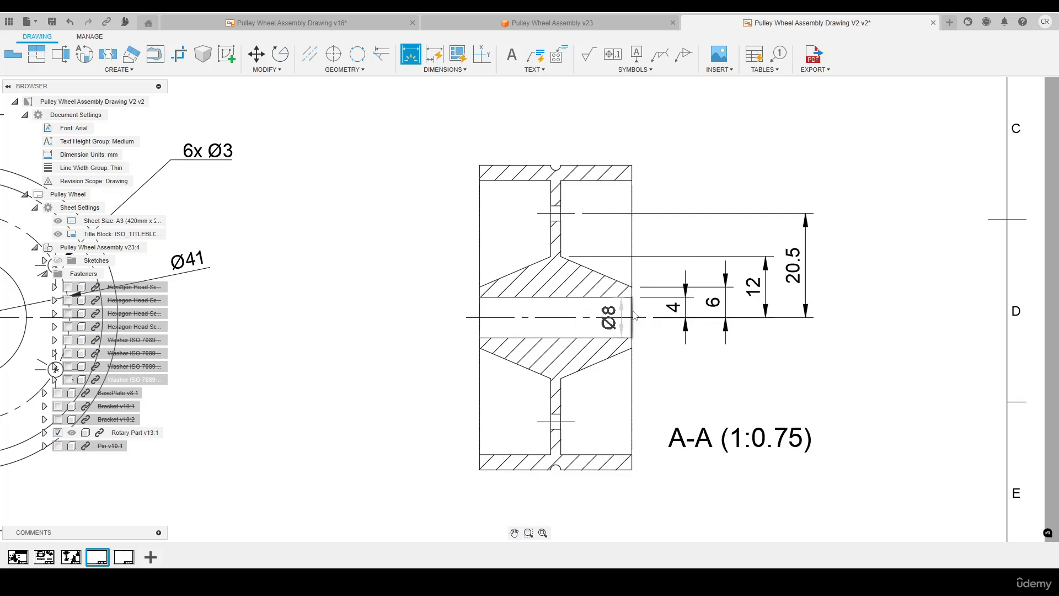
left_click(643, 317)
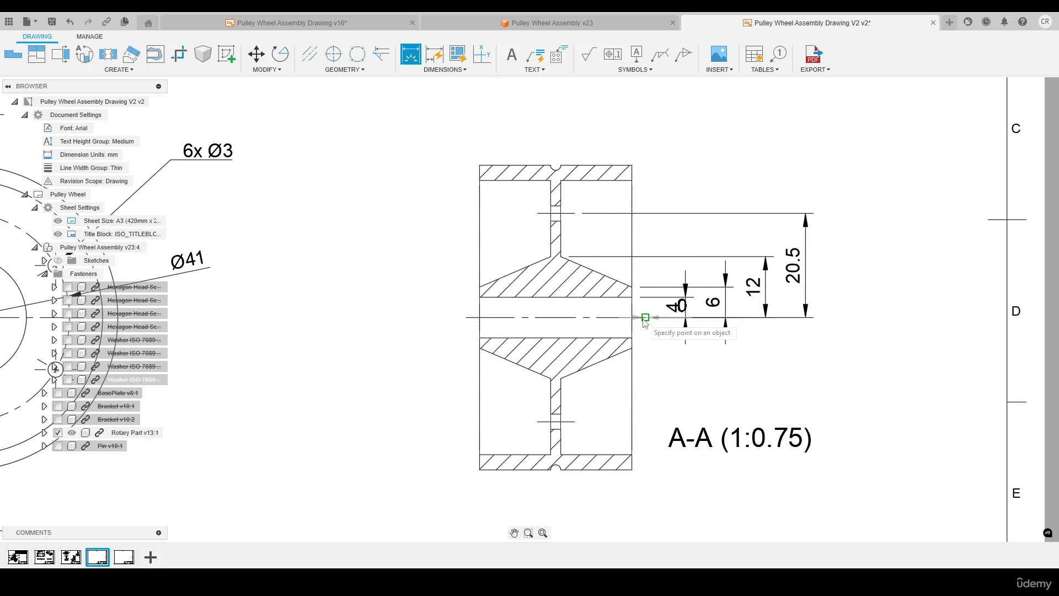
left_click(633, 181)
left_click(852, 323)
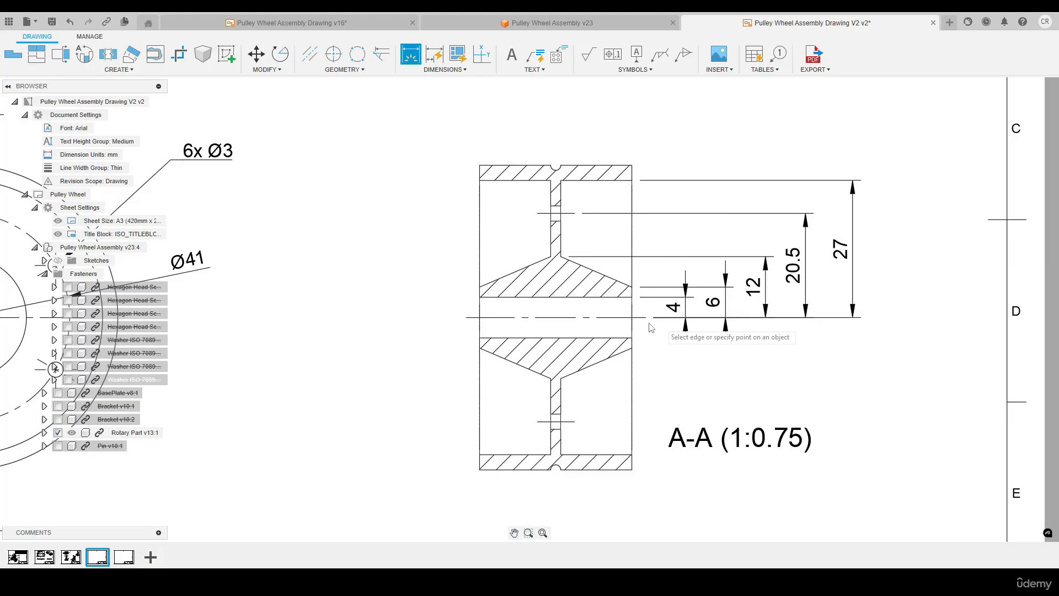
left_click(643, 317)
left_click(633, 165)
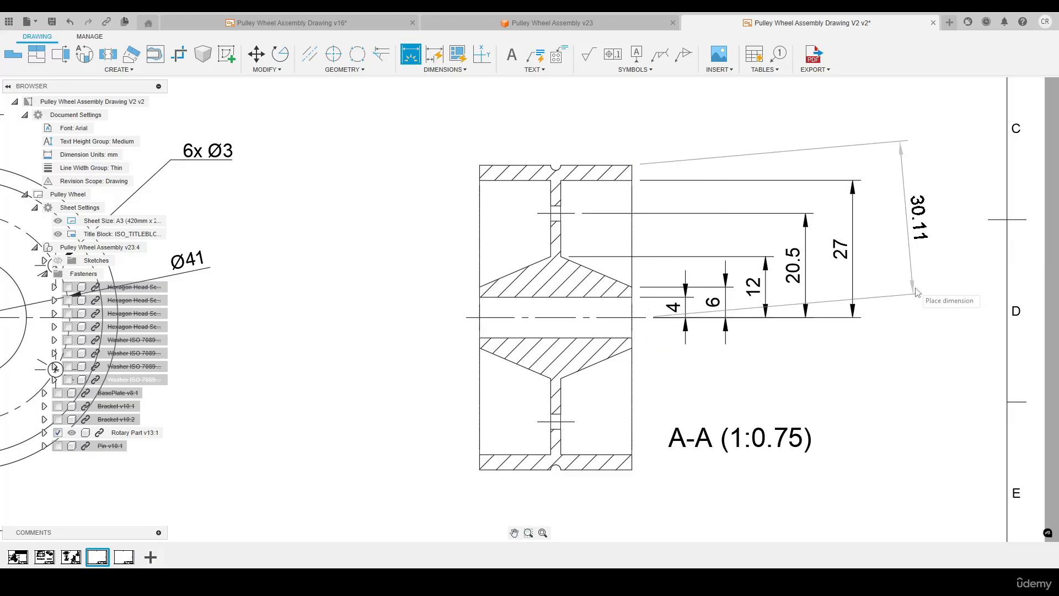
left_click(901, 328)
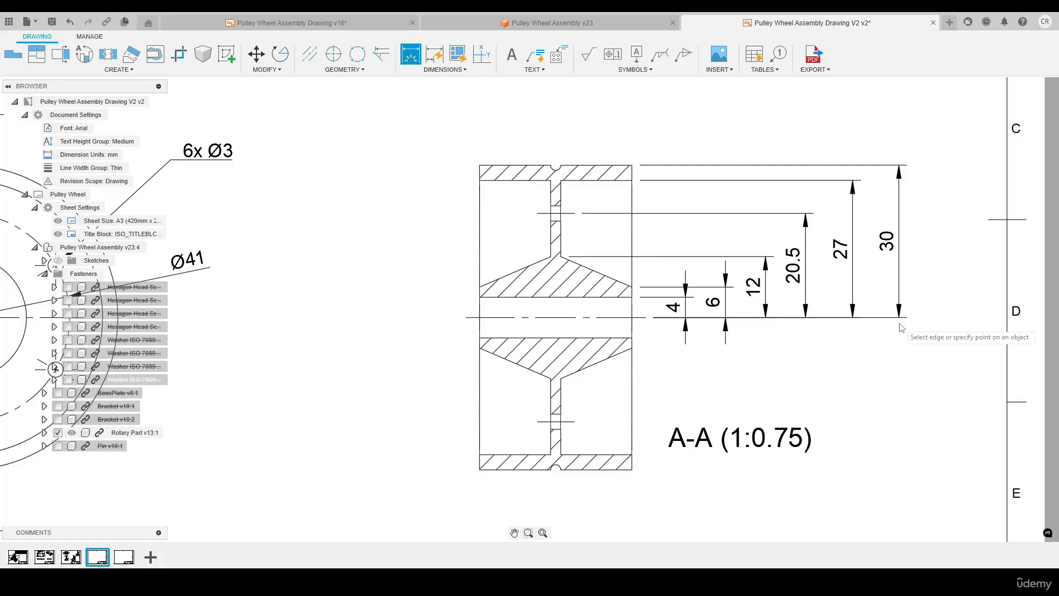
middle_click(902, 327)
middle_click(902, 328)
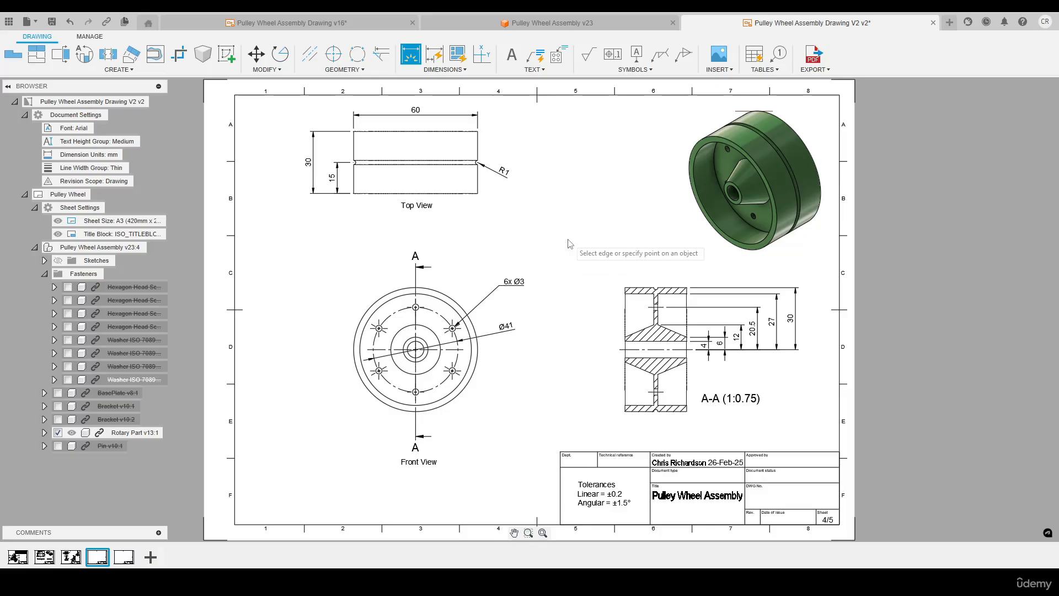
Open the Pin sheet and place a front base view of the assembly at 1:0.75 scale on its left half
mouse_move(124, 559)
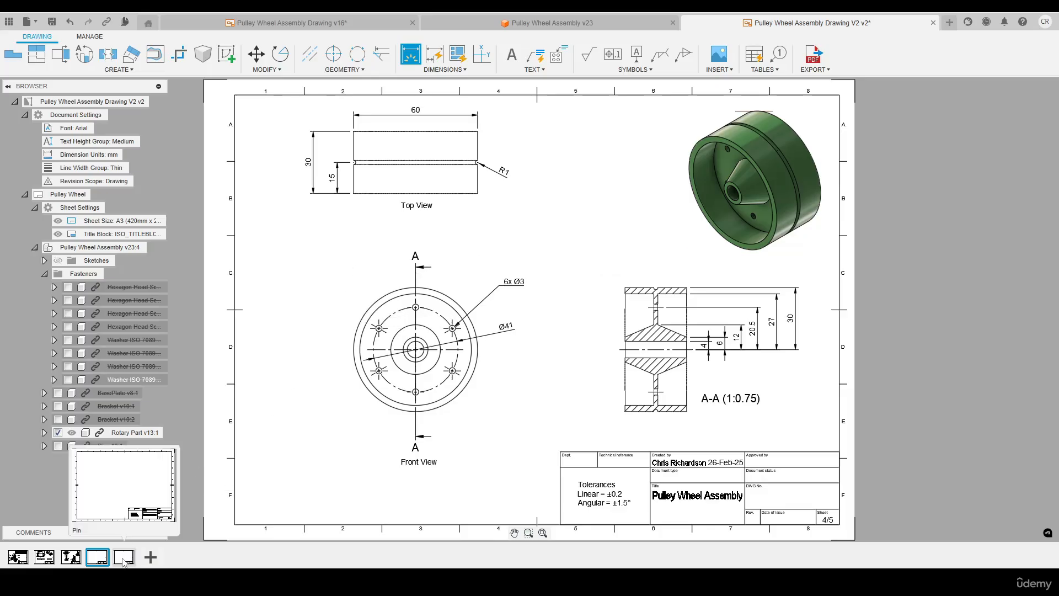
left_click(125, 559)
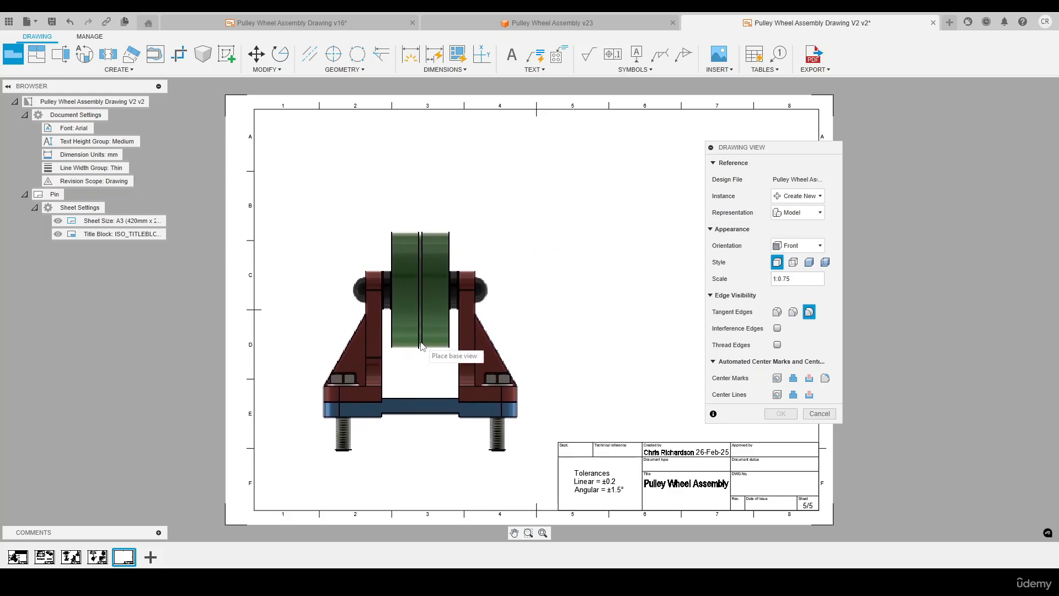
left_click(422, 345)
left_click(781, 413)
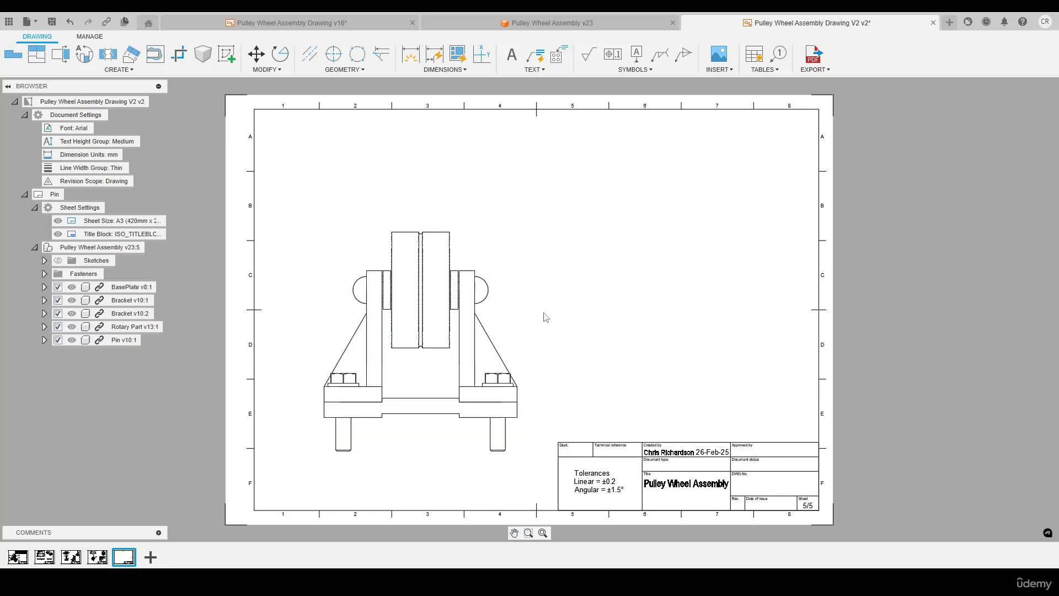
Suppress the BasePlate, both Brackets and the Rotary Part in the Pin sheet's base view
left_click(132, 286)
left_click(130, 300, "ctrl")
left_click(122, 314, "ctrl")
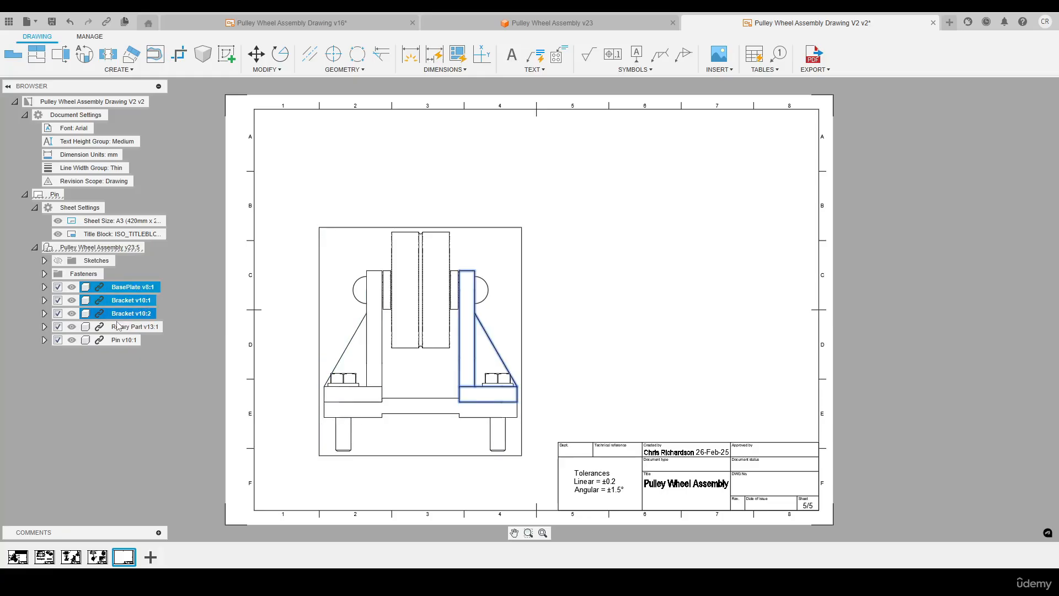
left_click(124, 327, "ctrl")
right_click(119, 327)
left_click(143, 361)
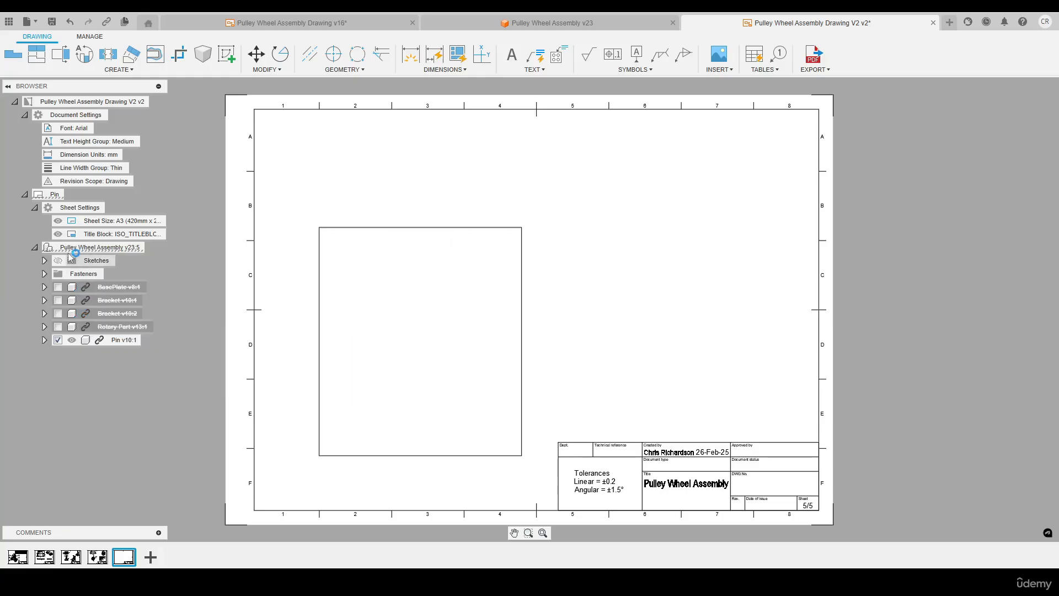
Suppress all the hexagon head screws and washers in the Fasteners folder of the Pin sheet's view
left_click(44, 273)
left_click(132, 286)
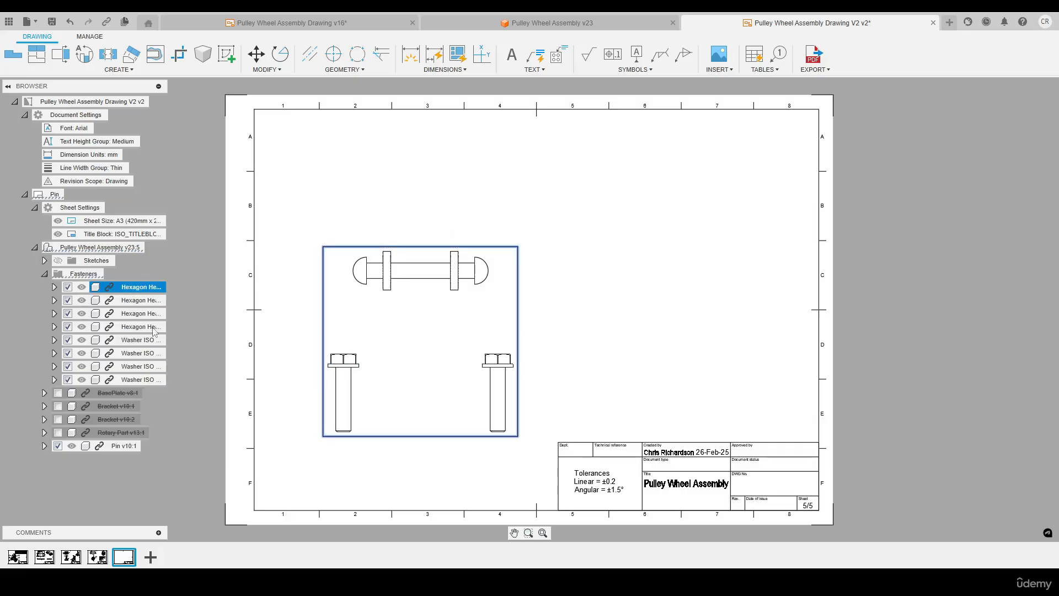
left_click(134, 380, "shift")
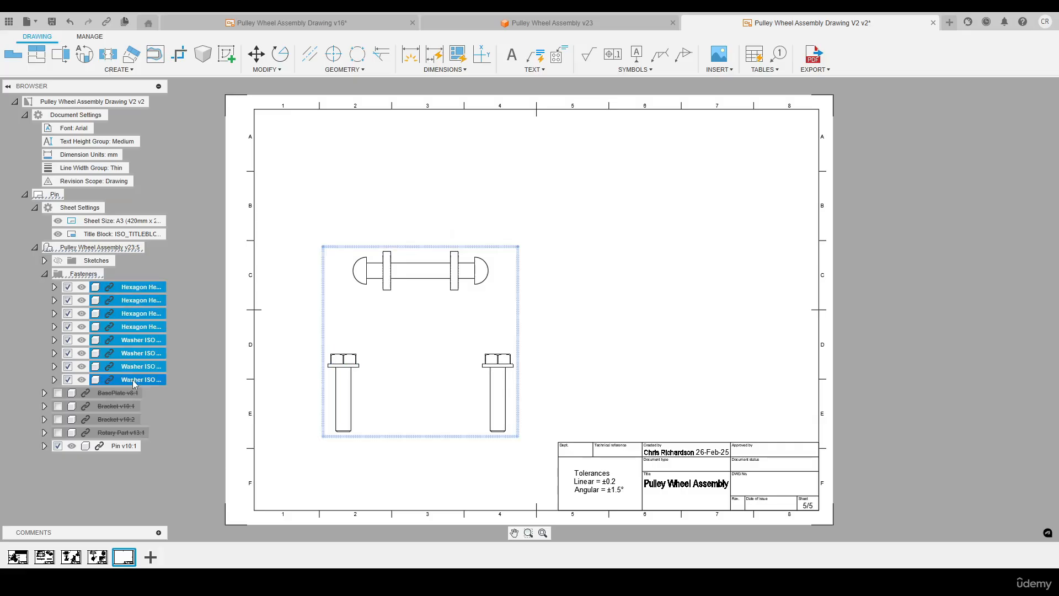
right_click(134, 382)
left_click(148, 413)
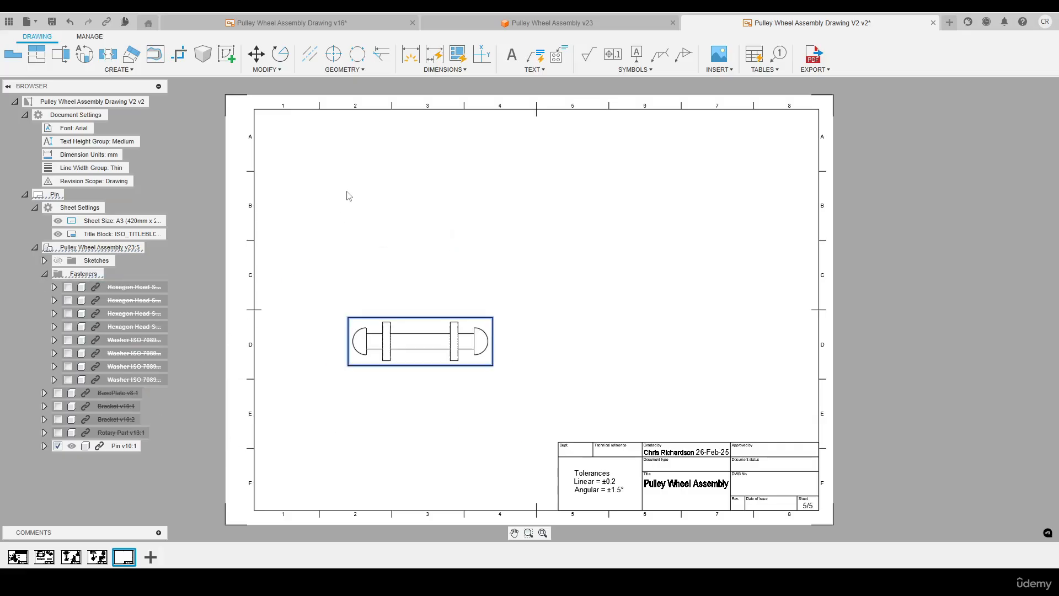
Move the pin's front view slightly up and project a side view to its right and an isometric view to the upper right
mouse_move(424, 343)
left_mouse_down()
mouse_move(438, 302)
mouse_move(428, 300)
left_mouse_up()
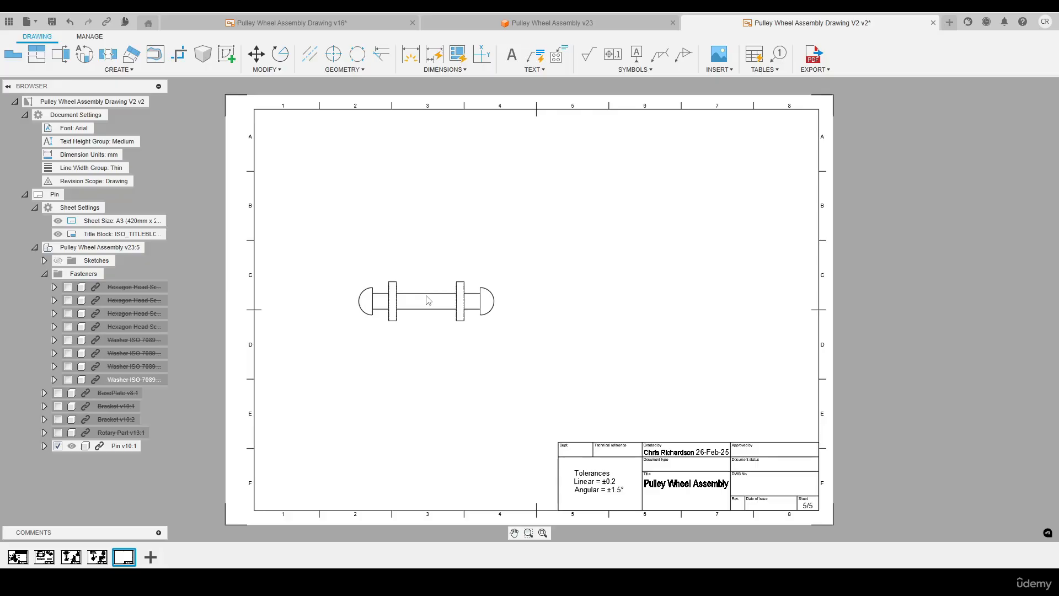
key("p")
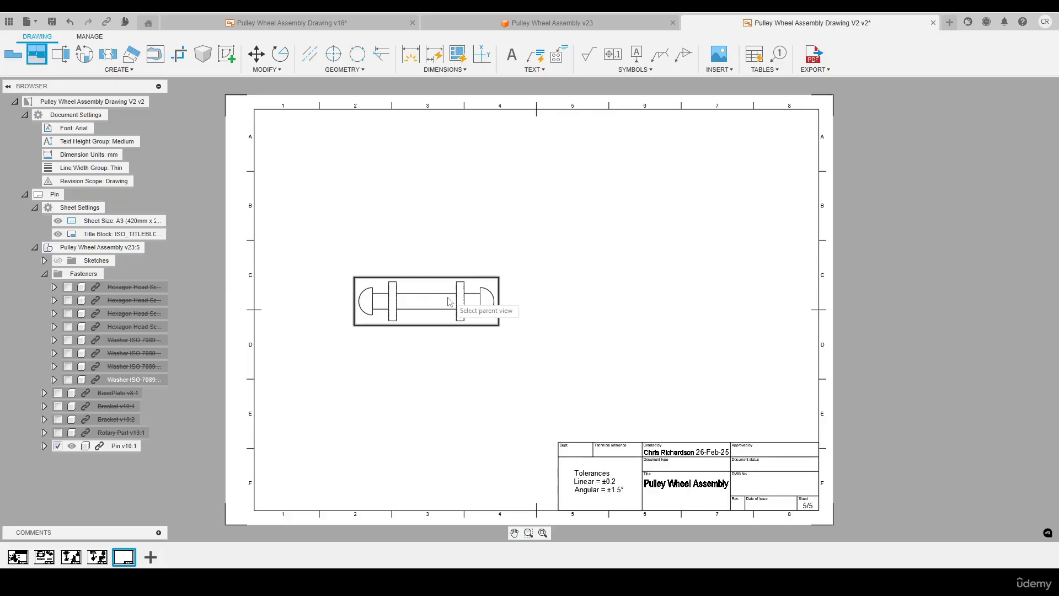
left_click(448, 301)
left_click(618, 298)
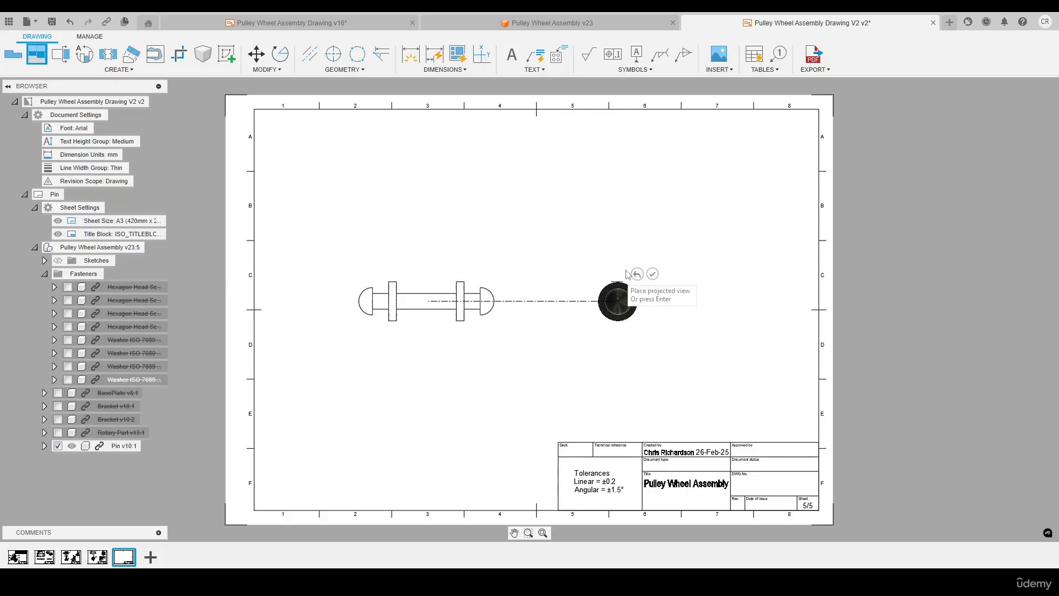
left_click(599, 194)
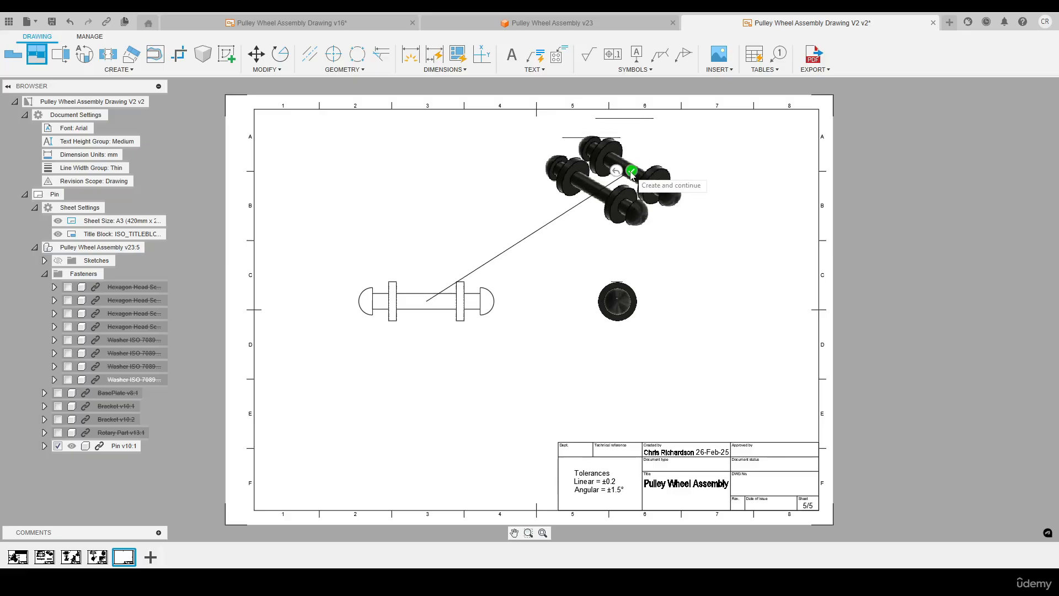
left_click(631, 175)
Set the scale of the pin's front base view to .7
double_click(426, 310)
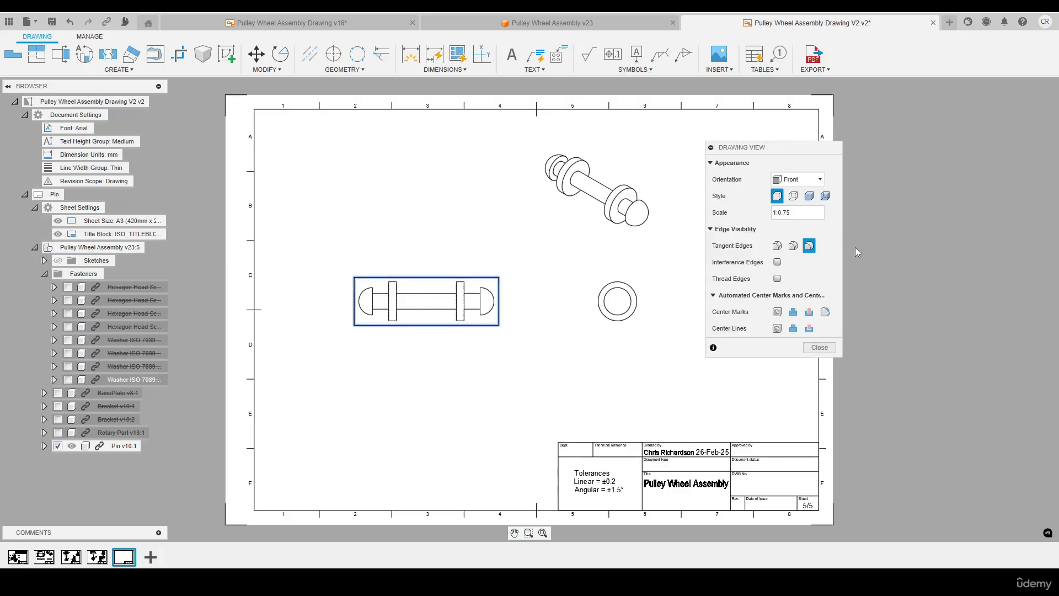
type(".7")
key("Return")
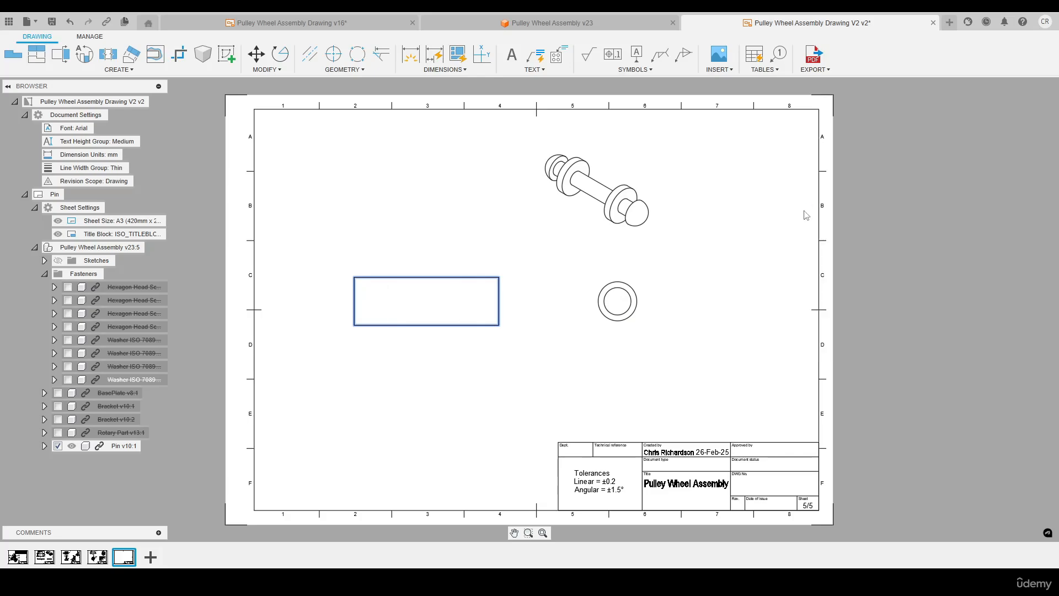
Move the pin's isometric view to the sheet's upper right and set its style to Shaded
left_click(614, 201)
left_click_drag(613, 201, 744, 193)
double_click(745, 193)
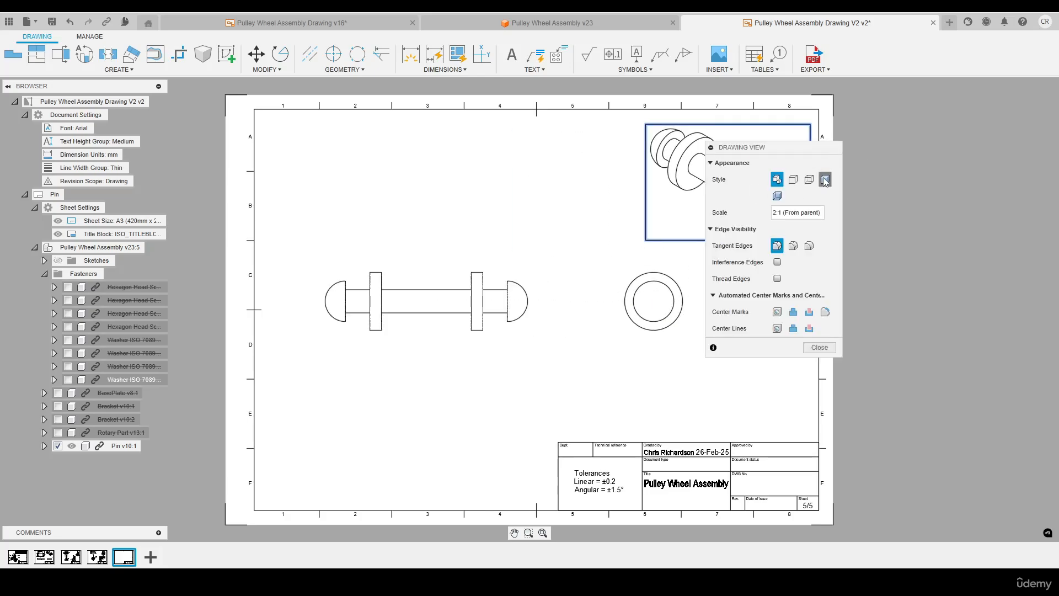
left_click(824, 179)
left_click(819, 380)
Move the pin's front view, together with its aligned side view, lower on the sheet
left_click_drag(532, 298, 530, 328)
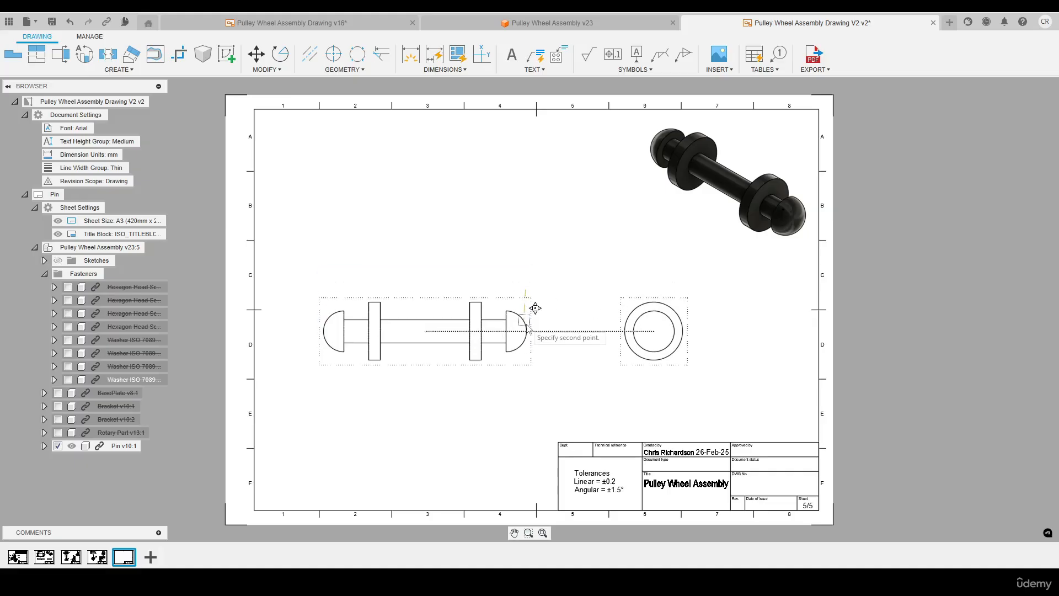
left_click(531, 342)
left_click(575, 267)
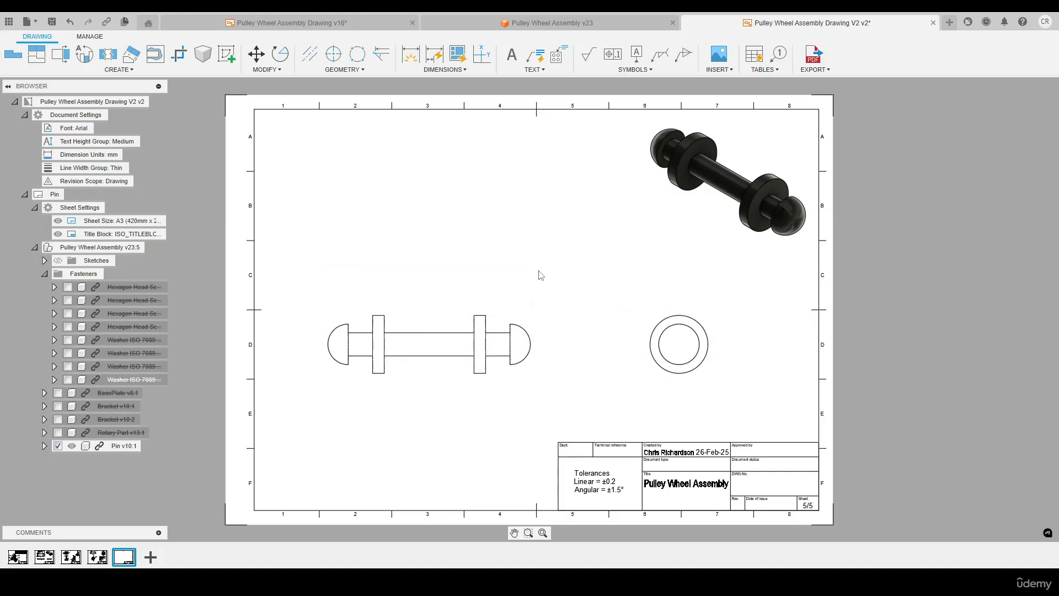
Add the centred text label "Front View" beneath the pin's front view
key("t")
left_click(382, 386)
left_click(464, 396)
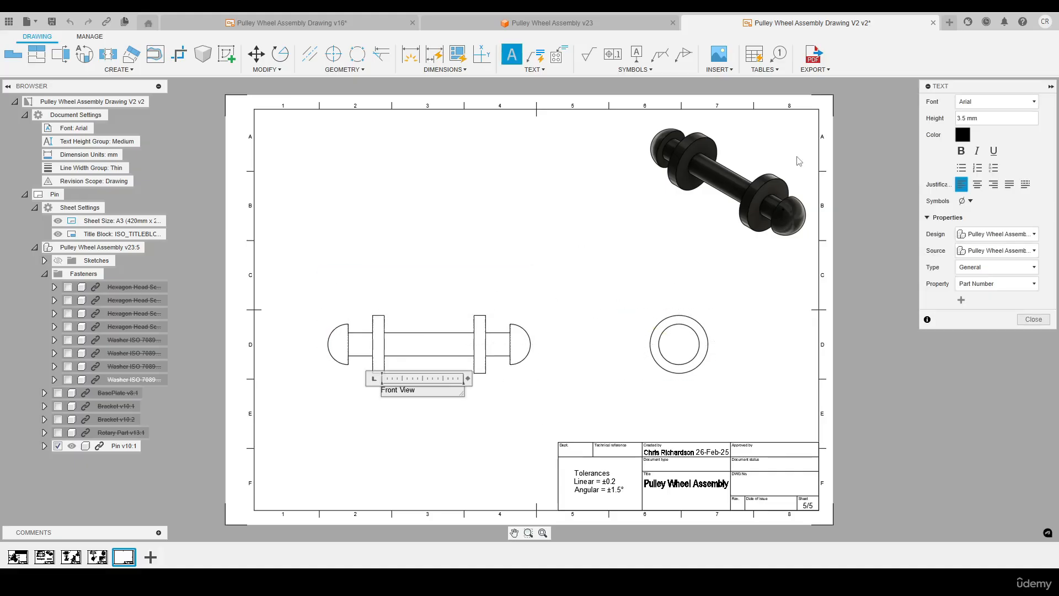
left_click(977, 184)
left_click(1034, 320)
Add the centred text labels "Side View" beneath the side view and "ISO View" beneath the isometric view
key("t")
left_click(657, 385)
left_click(715, 394)
type("Side View")
left_click(977, 184)
left_click(1033, 319)
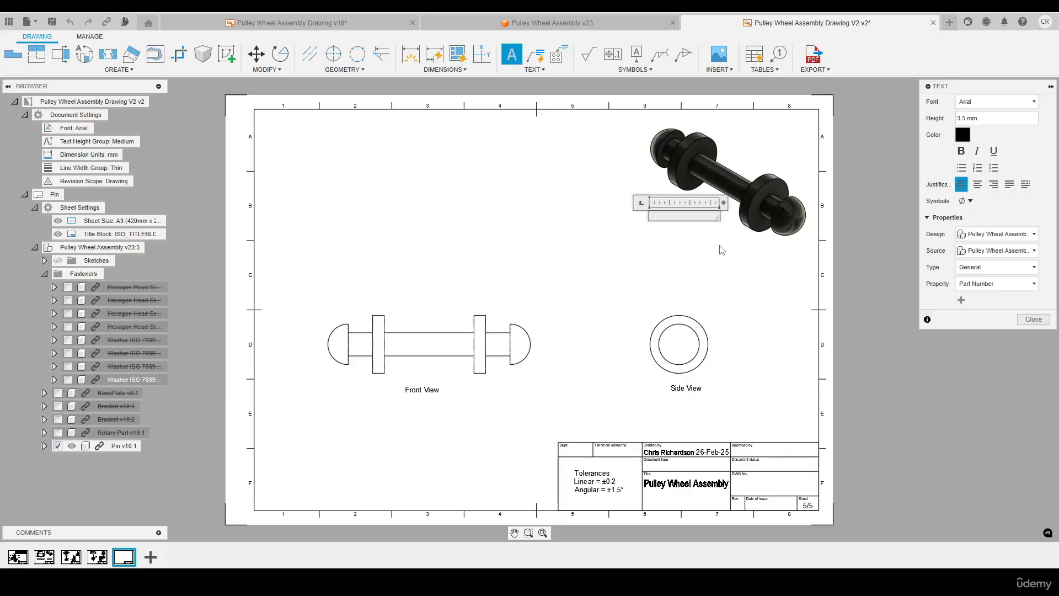
left_click(978, 184)
left_click(1033, 319)
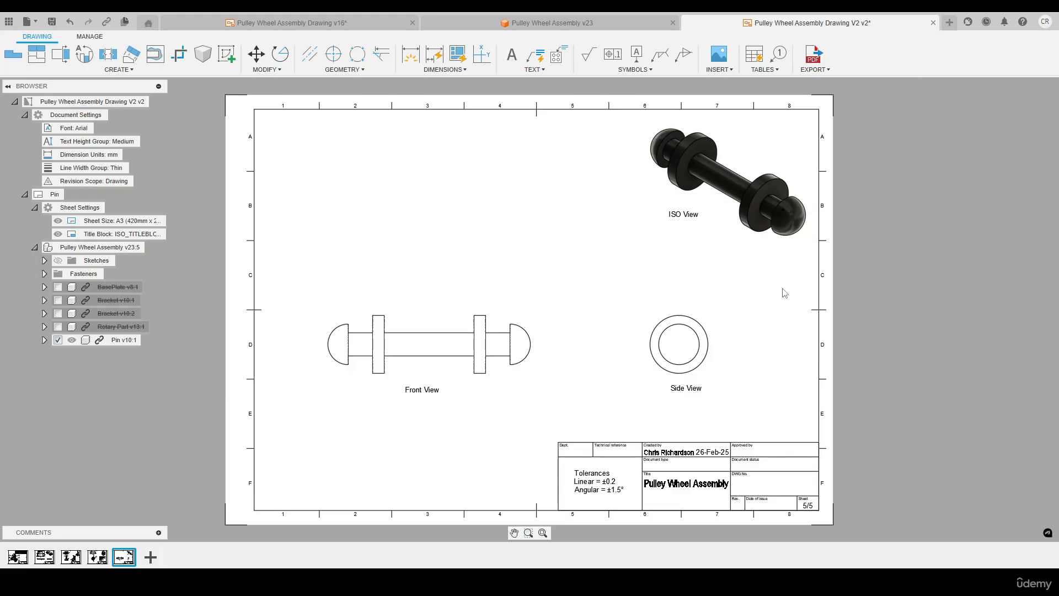
Dimension the front view from the left head's flat face to both faces of the left collar, stacking the dimensions above the pin
middle_click(547, 248)
middle_click(547, 248)
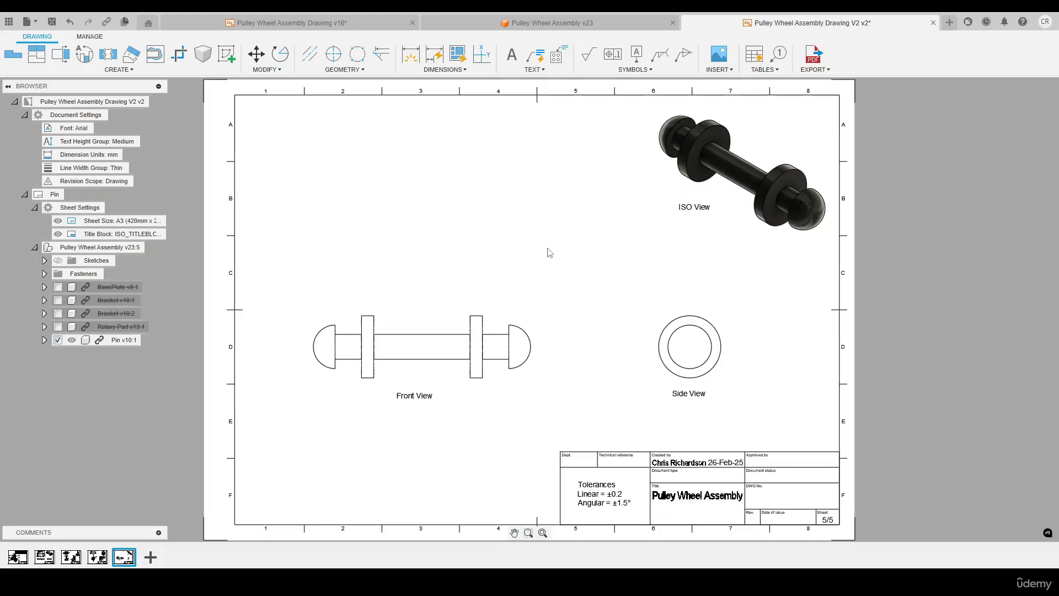
key("d")
scroll(313, 329, "up", 5)
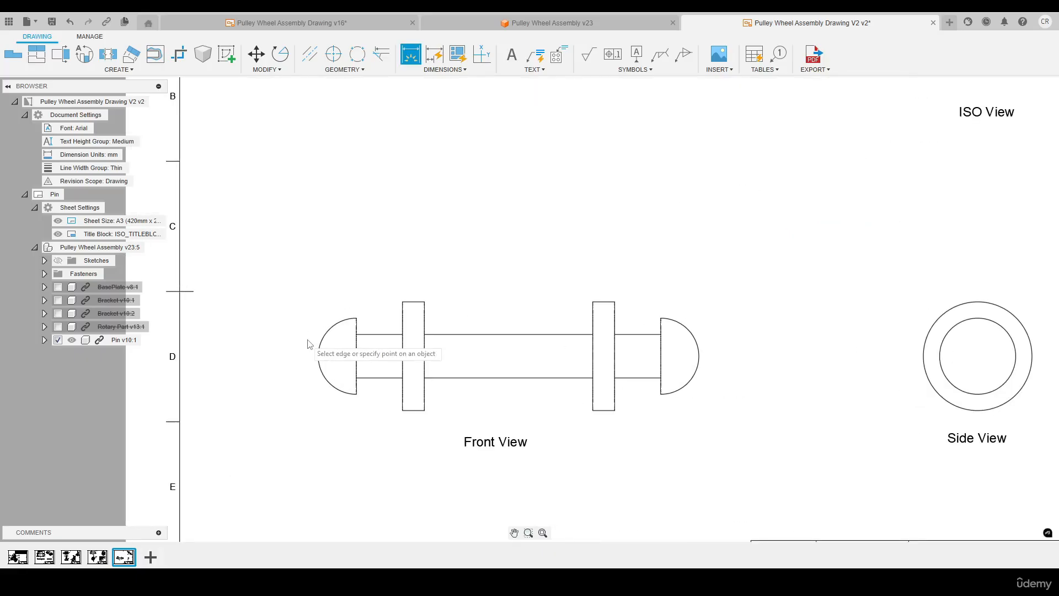
left_click(366, 320)
scroll(310, 302, "down", 1)
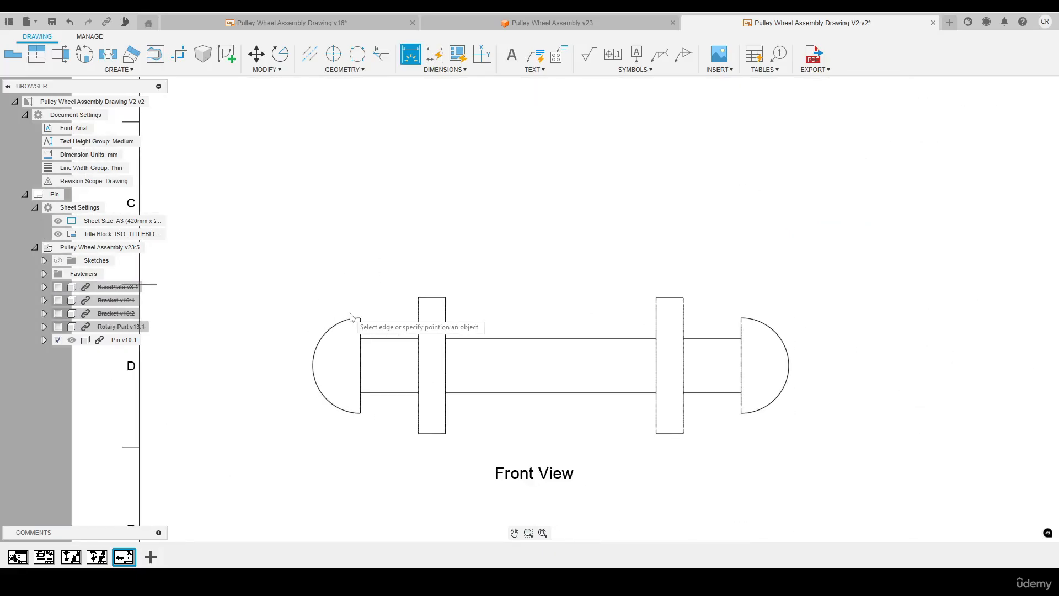
left_click(419, 298)
left_click(418, 242)
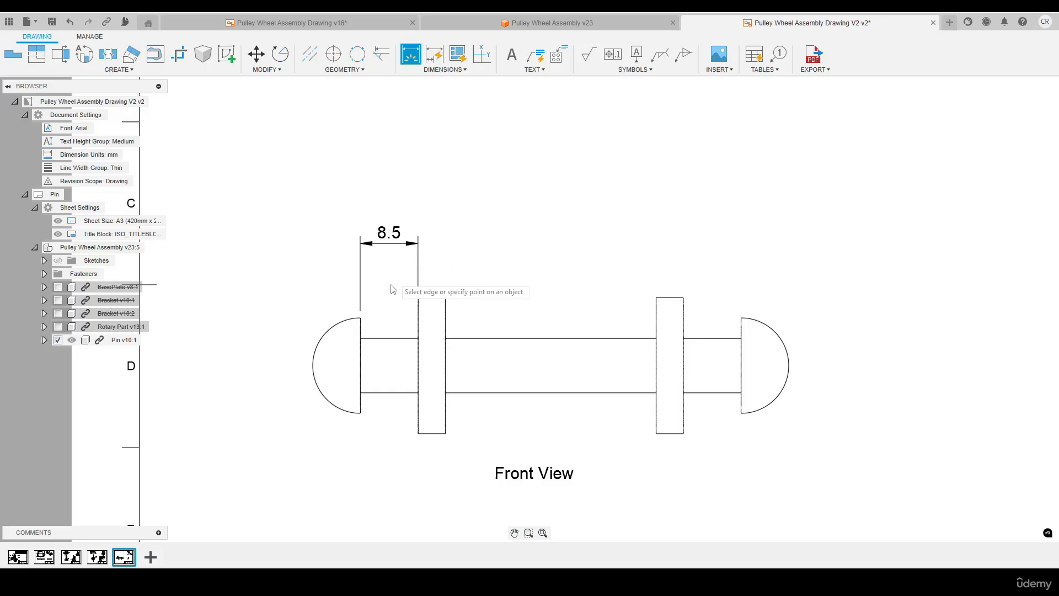
left_click(446, 298)
left_click(436, 208)
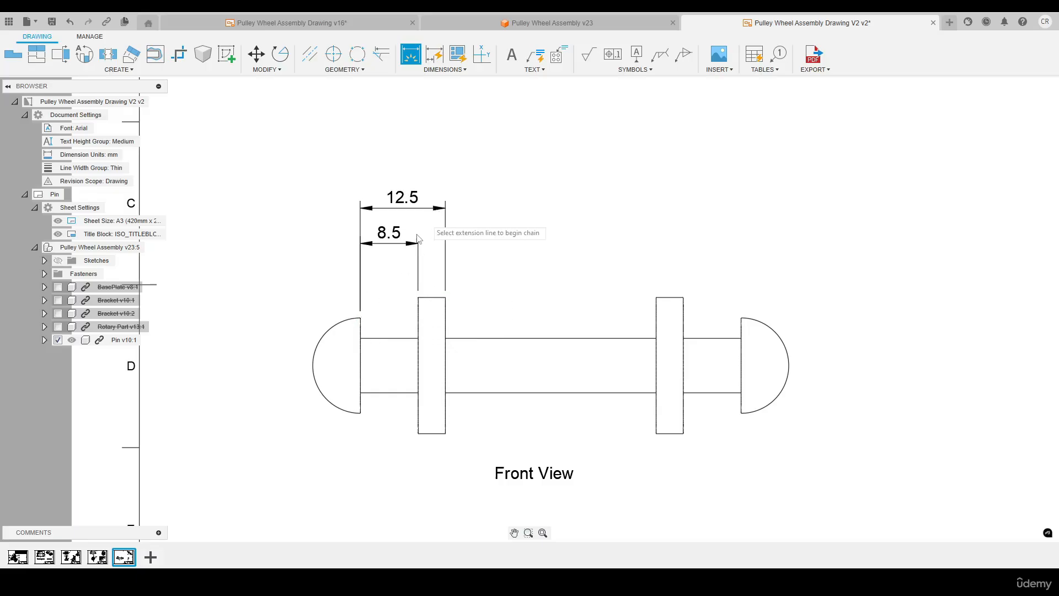
Dimension from the left head's flat face to both faces of the right collar, stacked above the existing dimensions
left_click(360, 318)
left_click(656, 298)
left_click(658, 169)
left_click(361, 318)
left_click(684, 298)
left_click(690, 135)
Dimension the distance between the flat faces of the two heads above the other front view dimensions
left_click(360, 317)
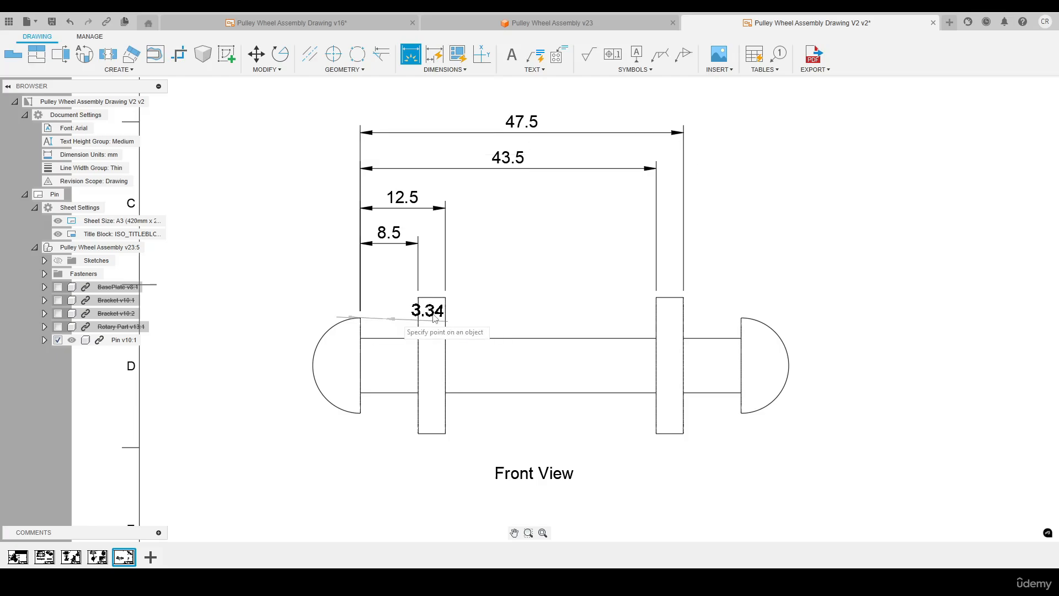
left_click(741, 318)
middle_click_drag(683, 99, 663, 189)
left_click(663, 184)
middle_click(415, 216)
middle_click(415, 216)
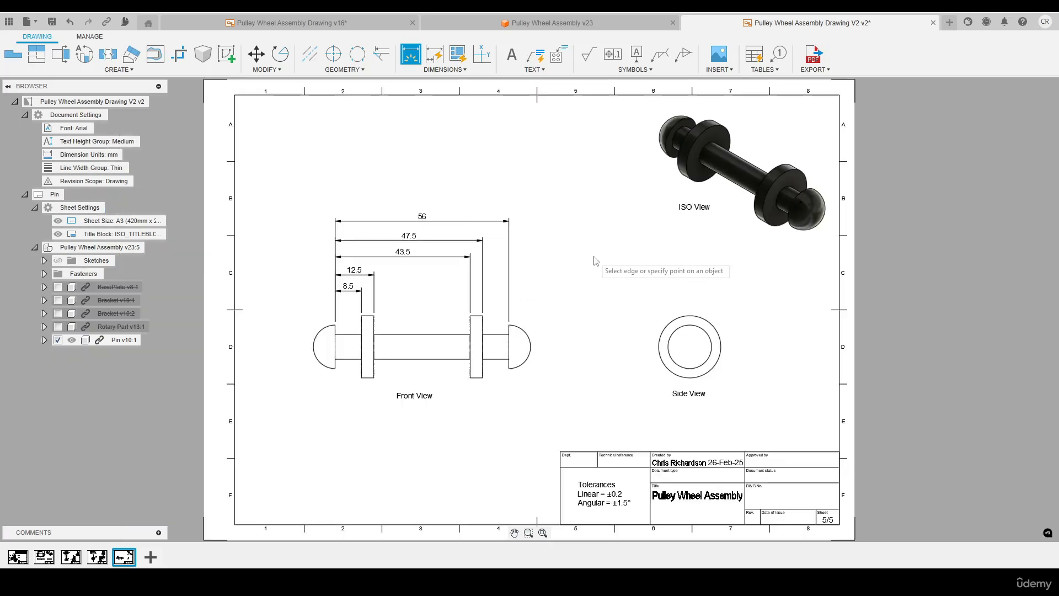
Dimension the shaft's thickness vertically at the right end of the front view
left_click(509, 333)
left_click(509, 358)
left_click(554, 348)
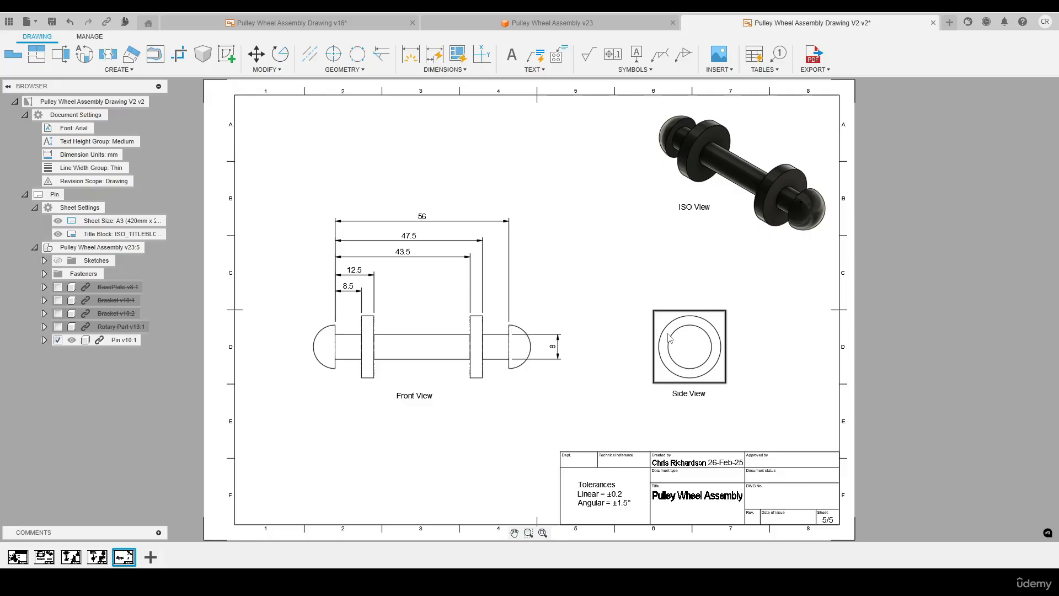
Add diameter dimensions to the outer and inner circles of the pin's side view
key("d")
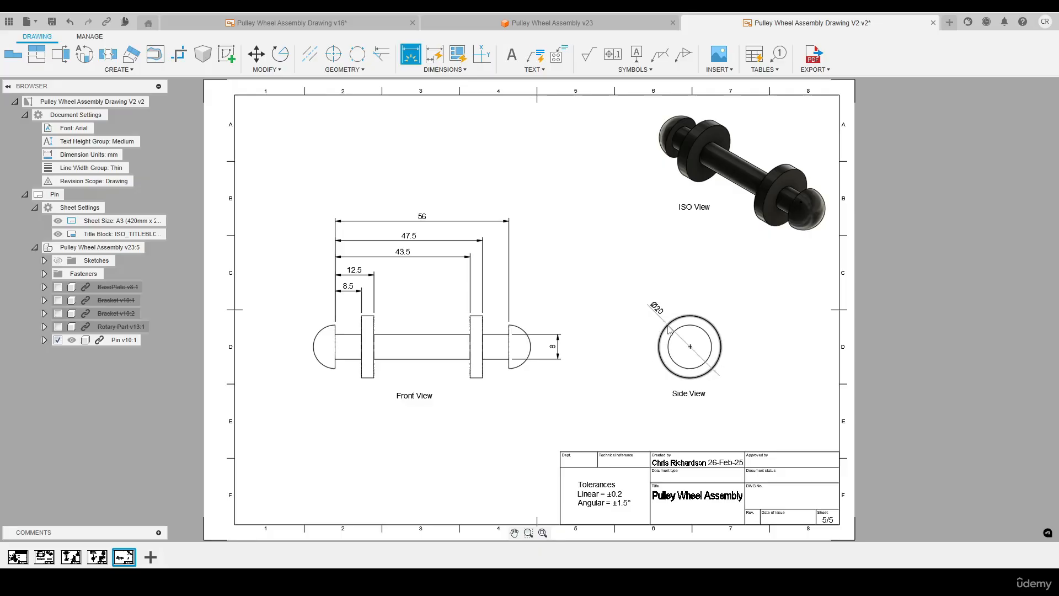
left_click(669, 330)
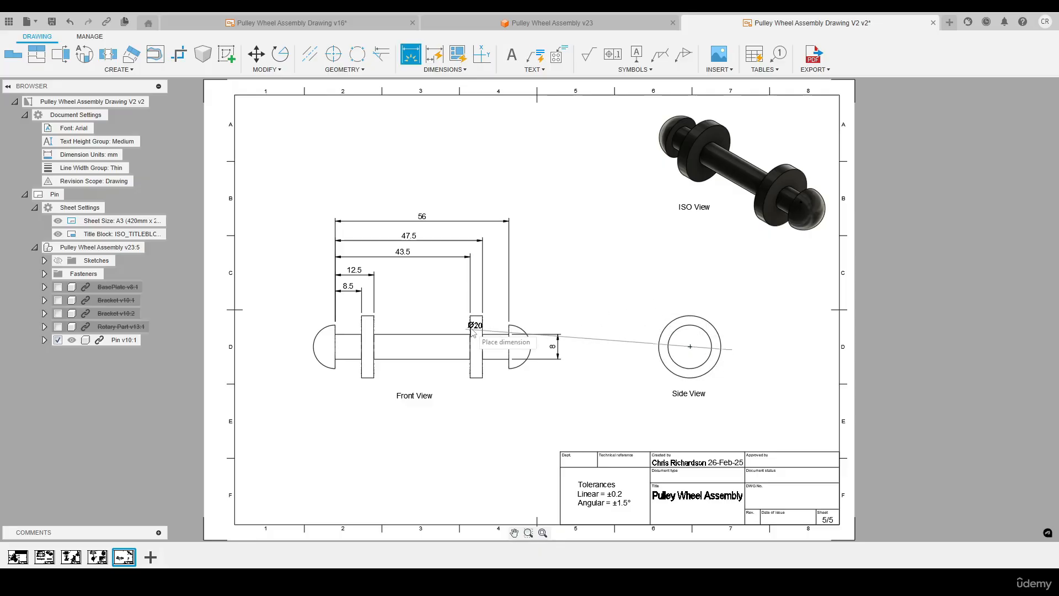
left_click(635, 302)
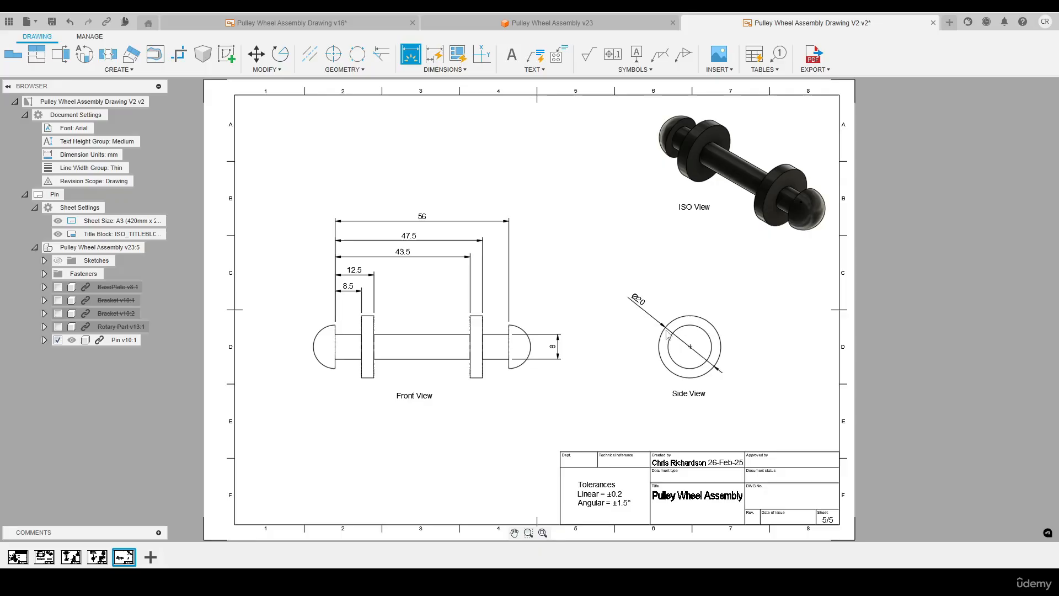
left_click(671, 346)
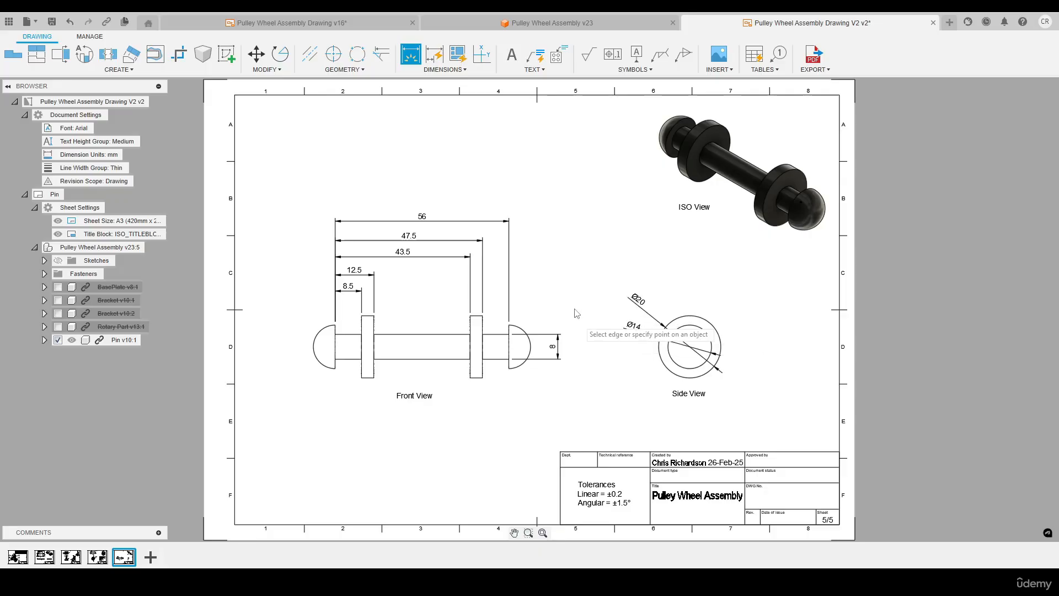
key("Escape")
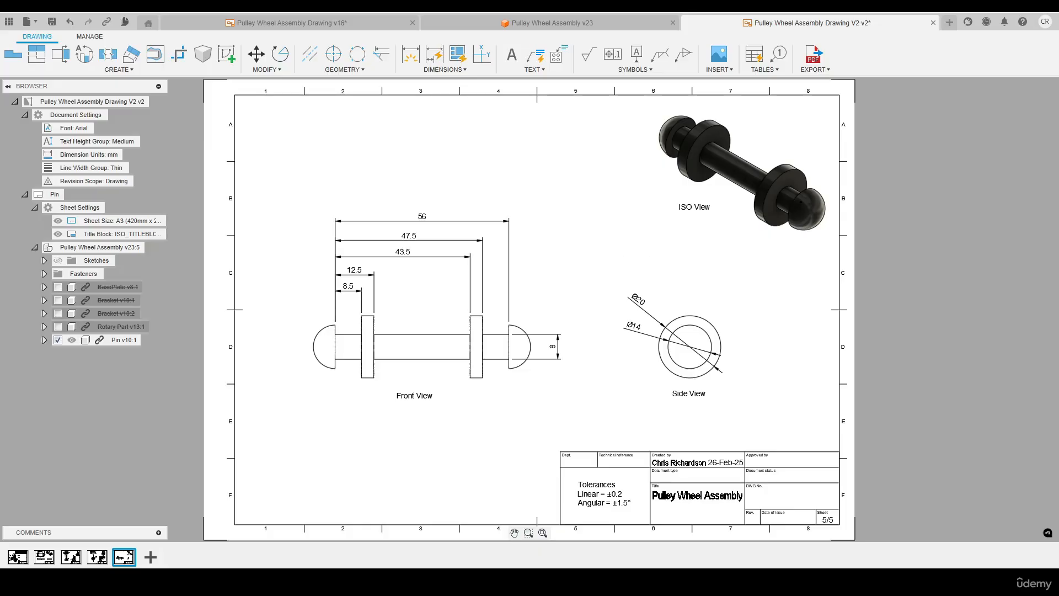
Return to the Assembly sheet and export all sheets with Open PDF and Lineweights enabled, saving "Pulley Wheel Assembly Drawing V2 v3" to the computer's desktop
left_click(18, 557)
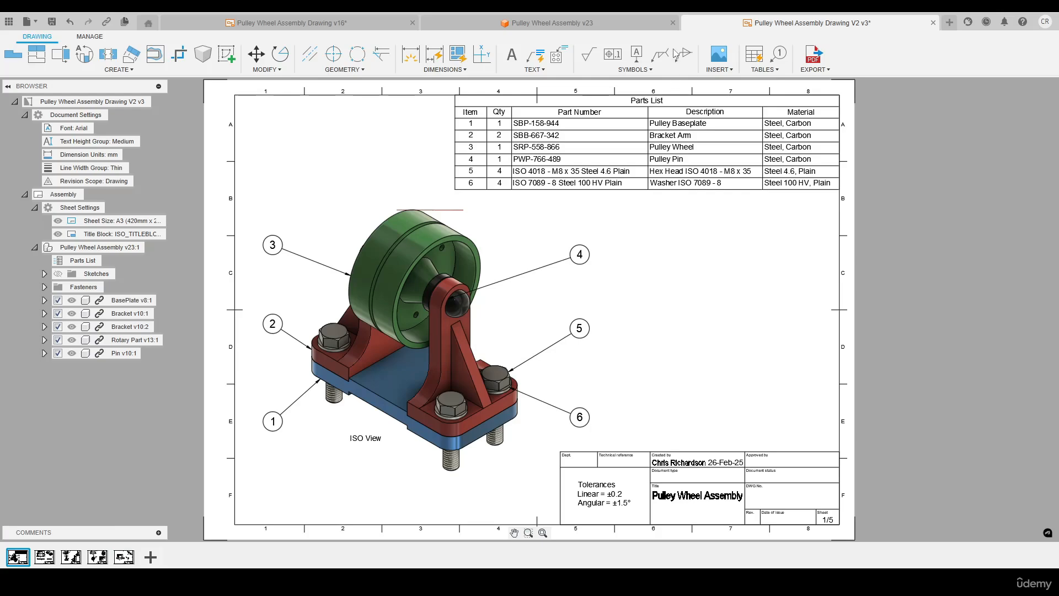
left_click(829, 70)
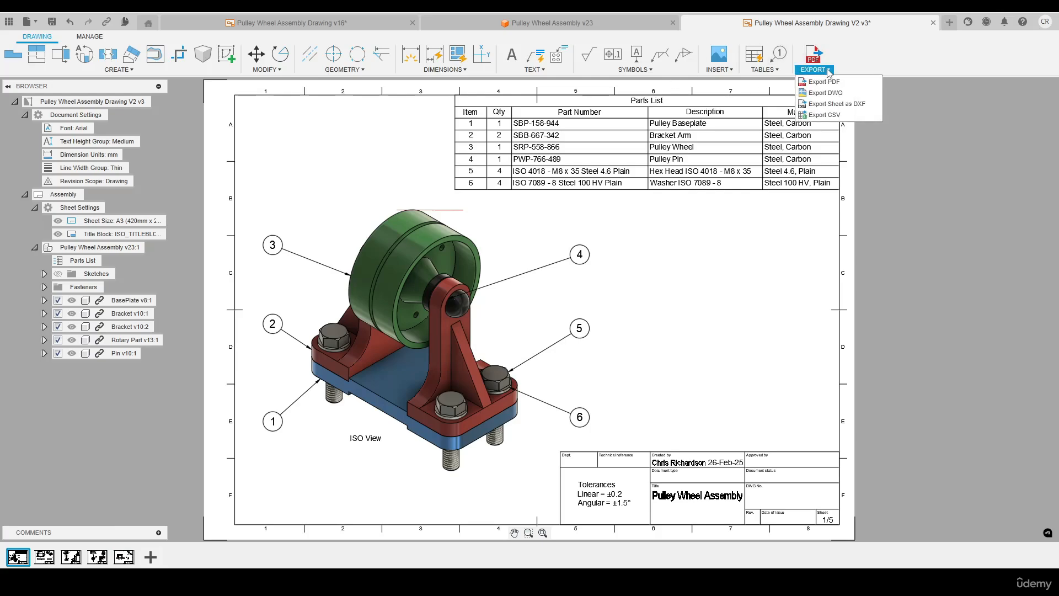
left_click(822, 83)
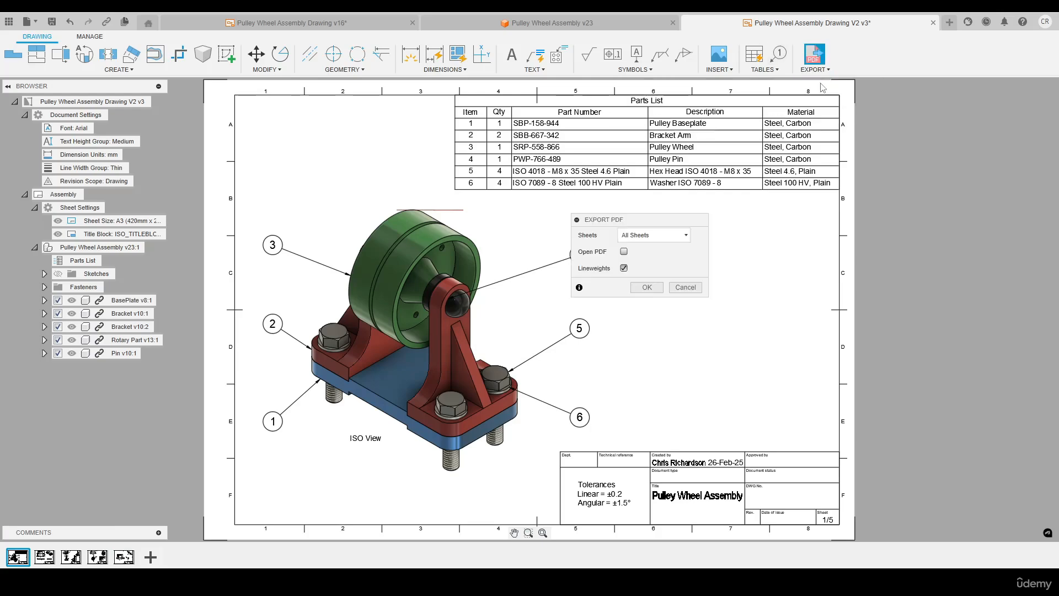
left_click(646, 237)
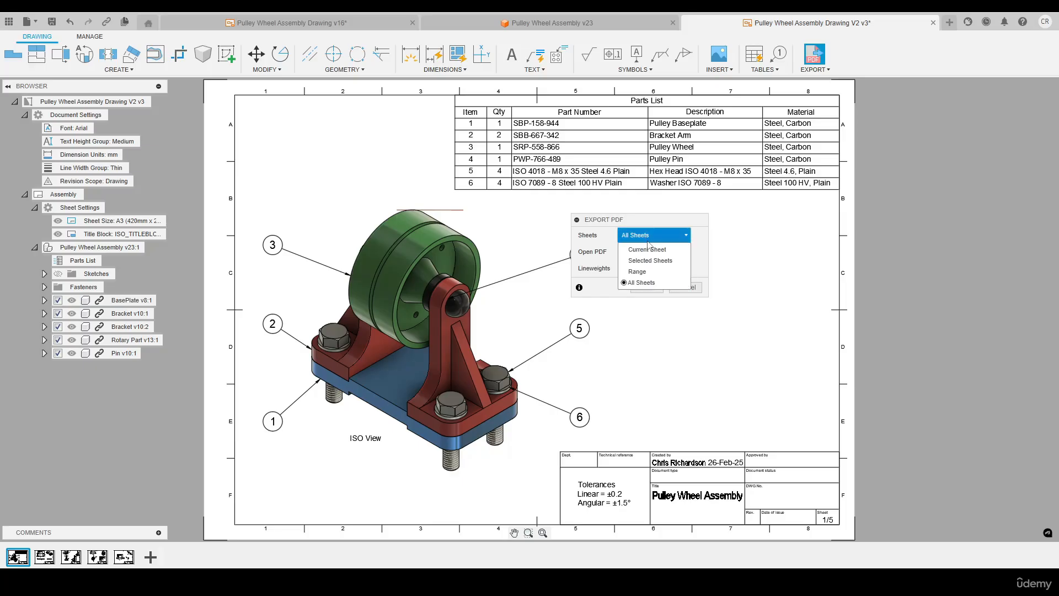
left_click(645, 282)
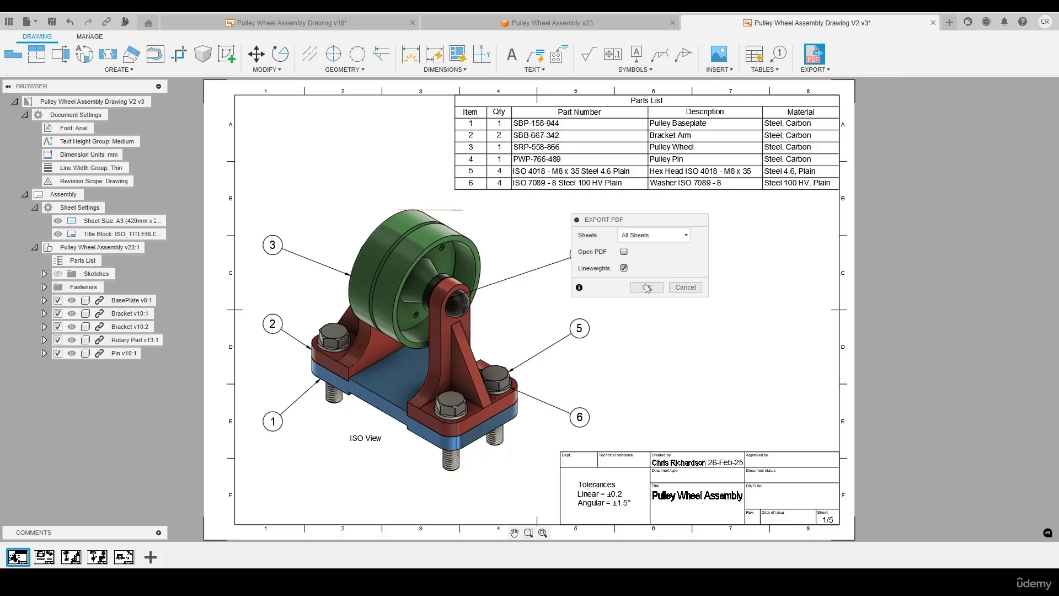
left_click(624, 251)
left_click(644, 288)
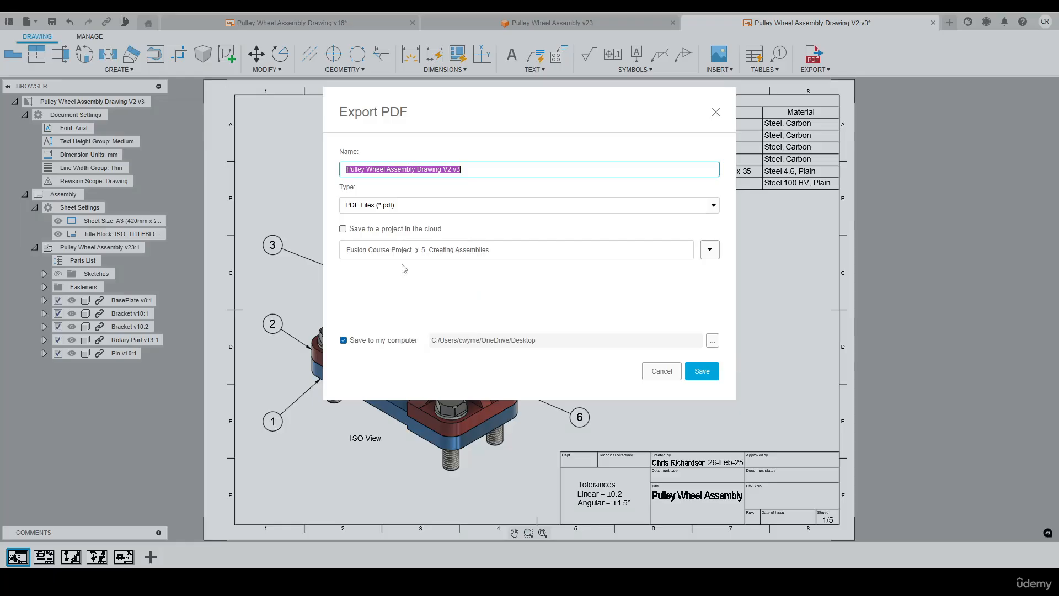
left_click(703, 372)
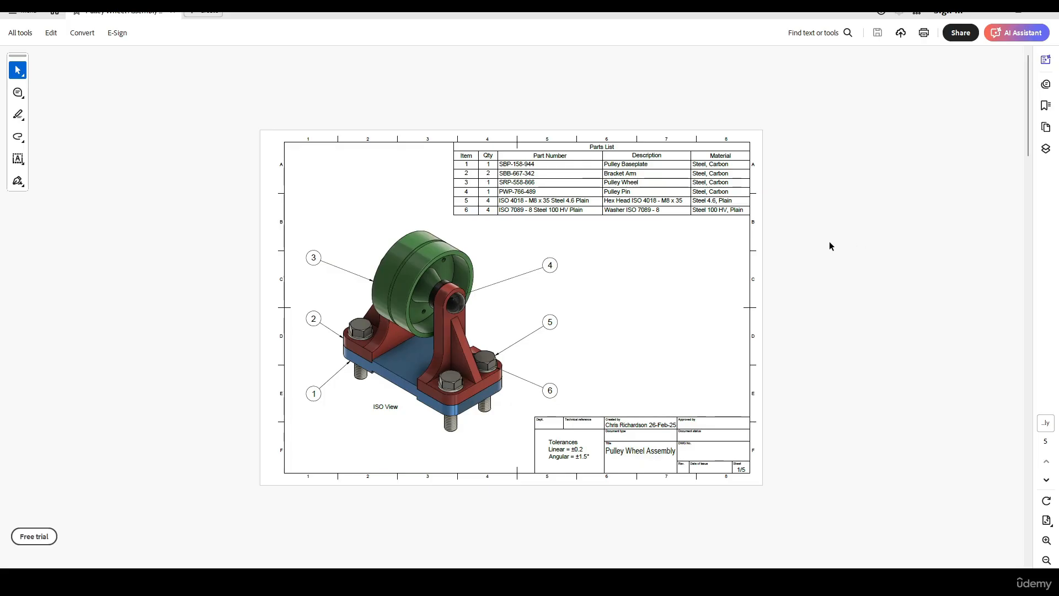
Review all pages of the exported PDF in the PDF viewer, checking the assembly and part sheets, and return to the first page
scroll(810, 251, "down", 1)
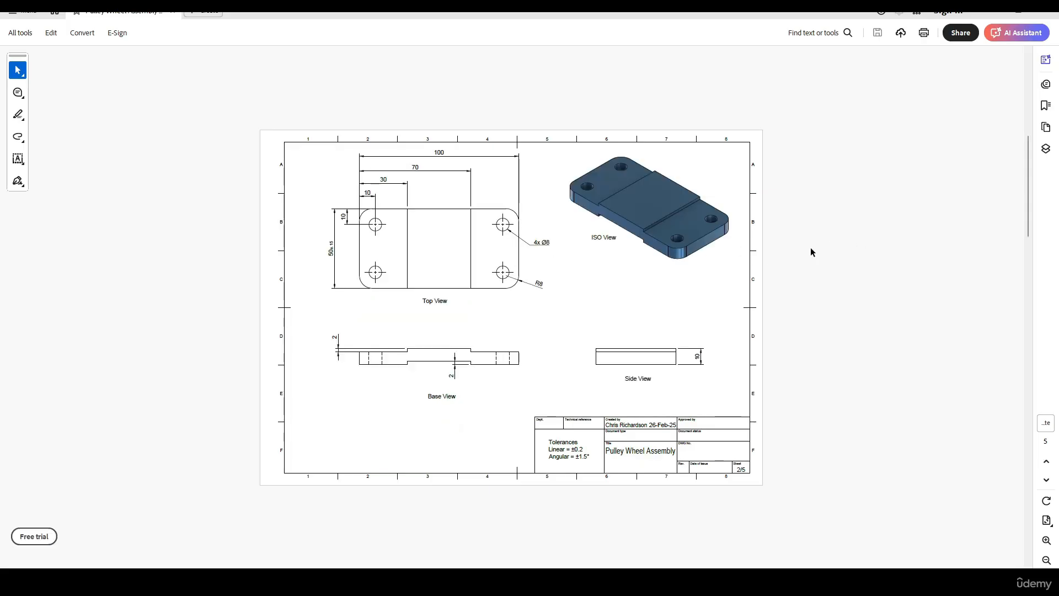
scroll(811, 248, "down", 1)
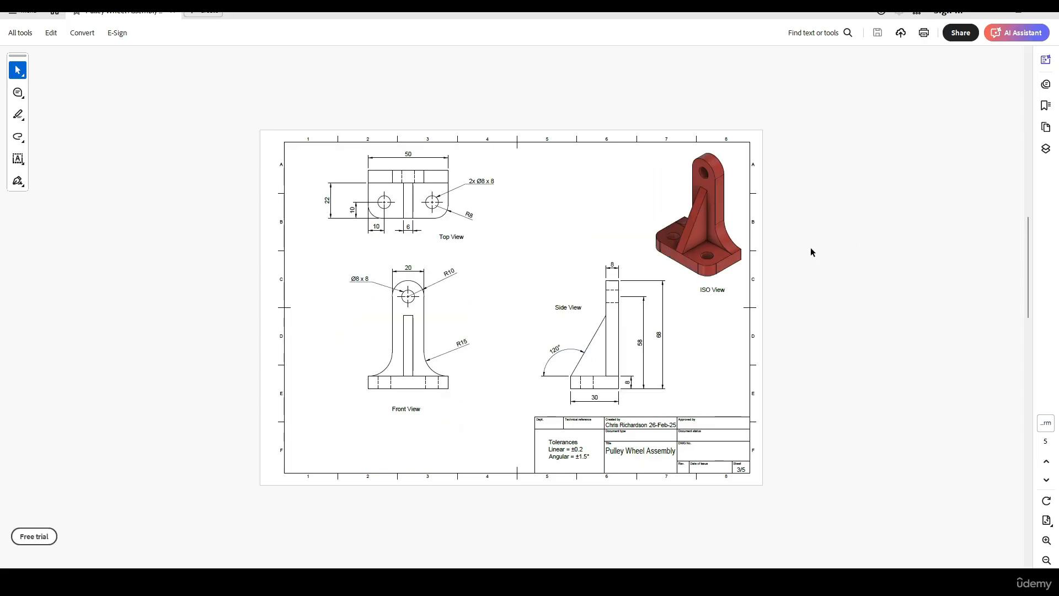
scroll(810, 248, "down", 1)
scroll(811, 249, "down", 1)
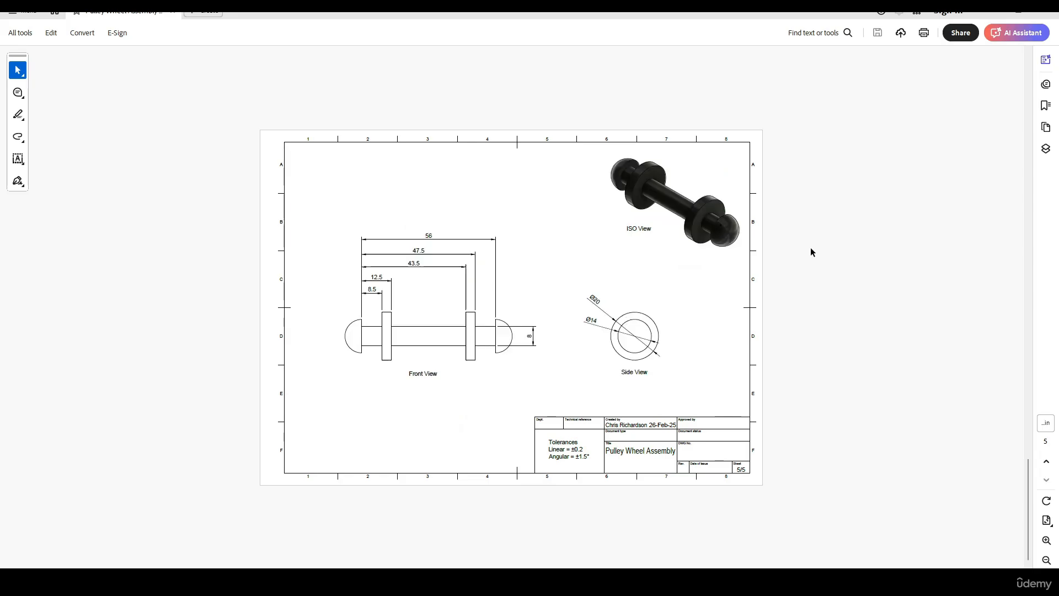
scroll(810, 252, "up", 4)
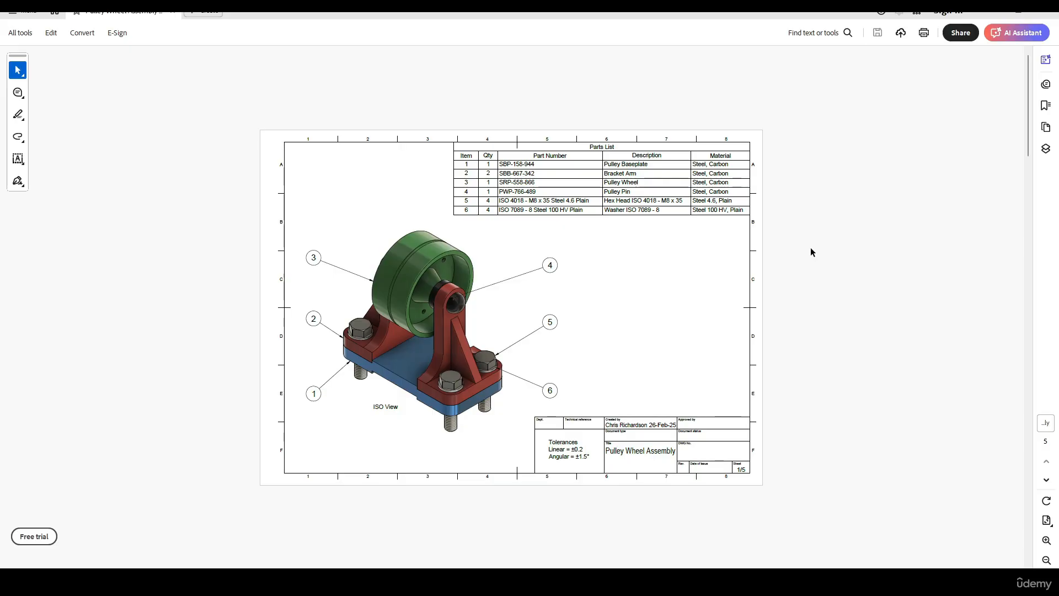
scroll(810, 247, "down", 1)
scroll(810, 247, "up", 1)
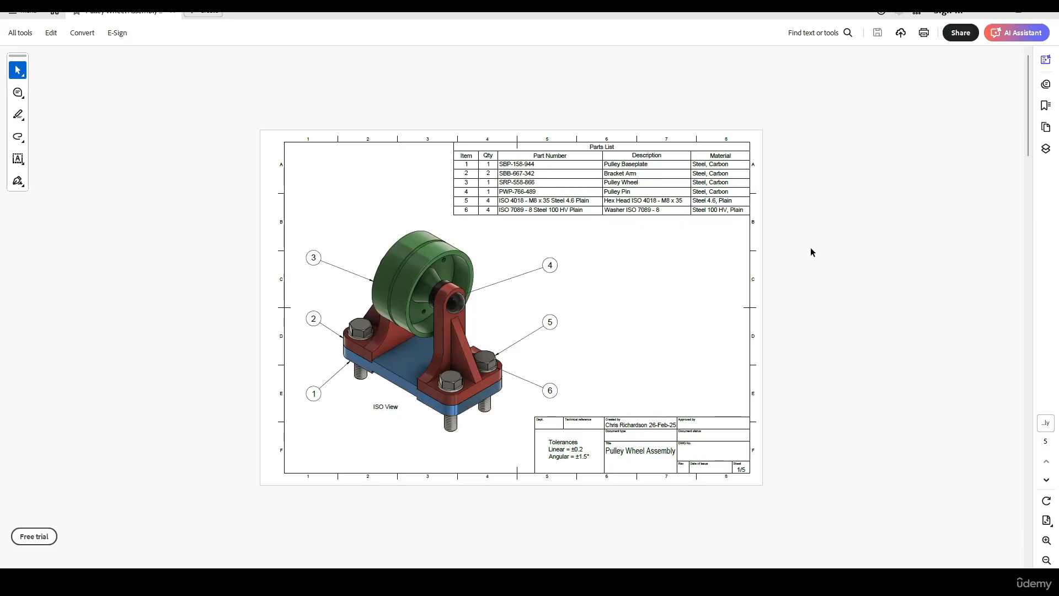